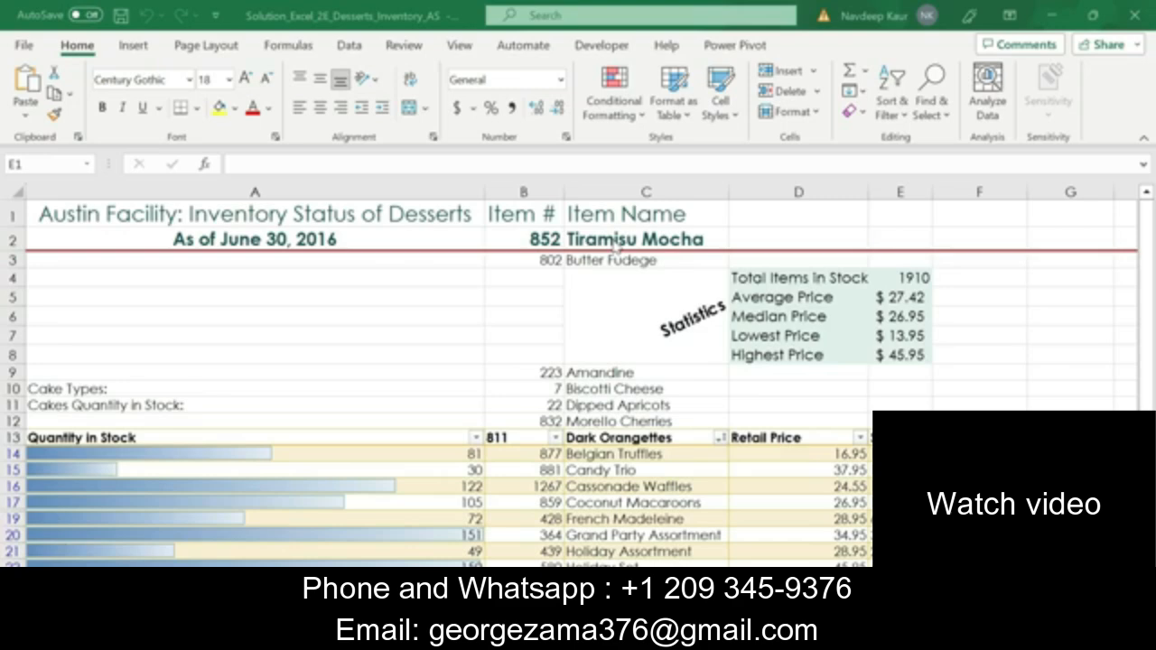
Review the finished dessert inventory worksheet, including its statistics block and filtered inventory table
{"action": "left_click", "coordinate": [1148, 258]}
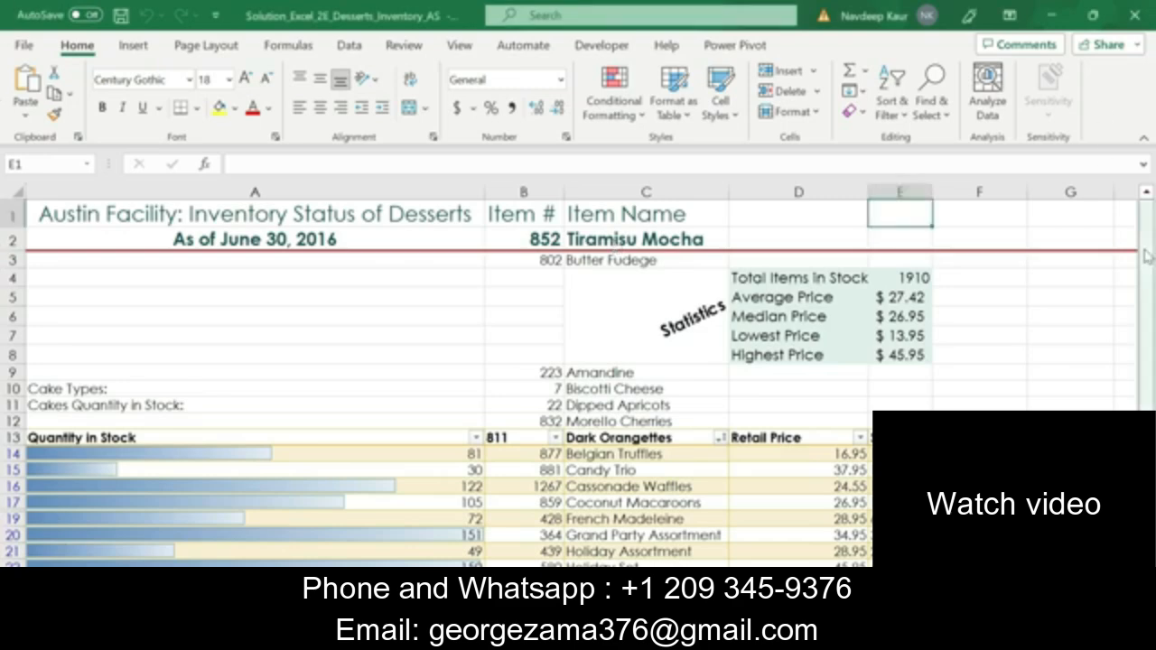
{"action": "left_click_drag", "start_coordinate": [1148, 257], "coordinate": [1146, 260]}
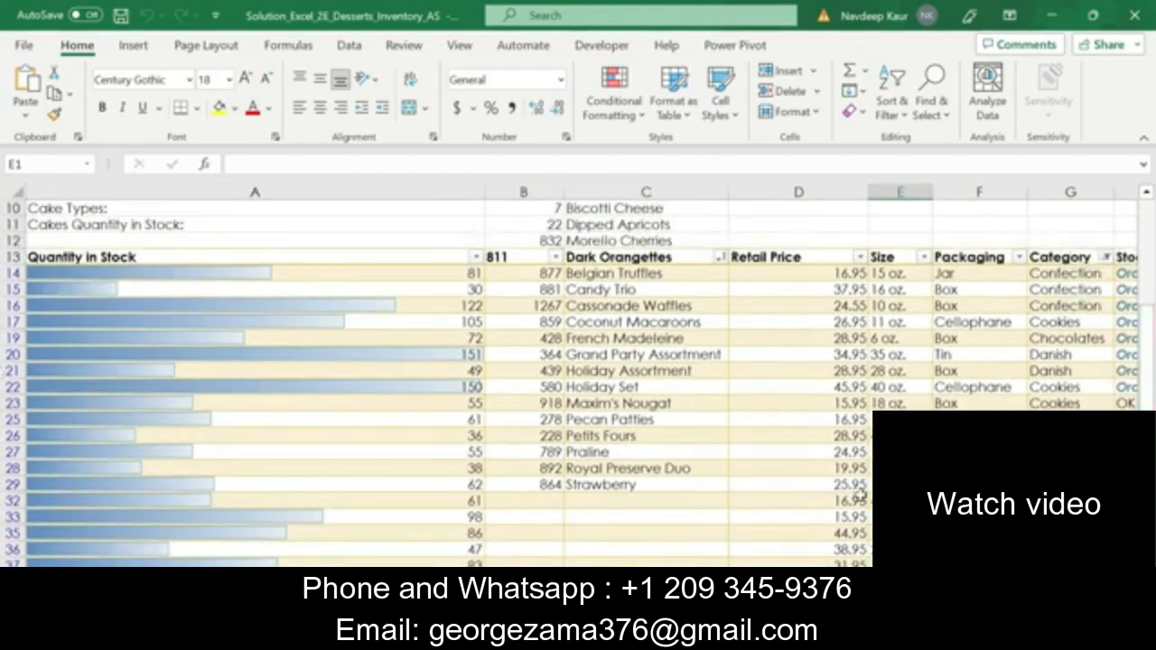
{"action": "scroll", "coordinate": [704, 431], "scroll_direction": "right", "scroll_amount": 2}
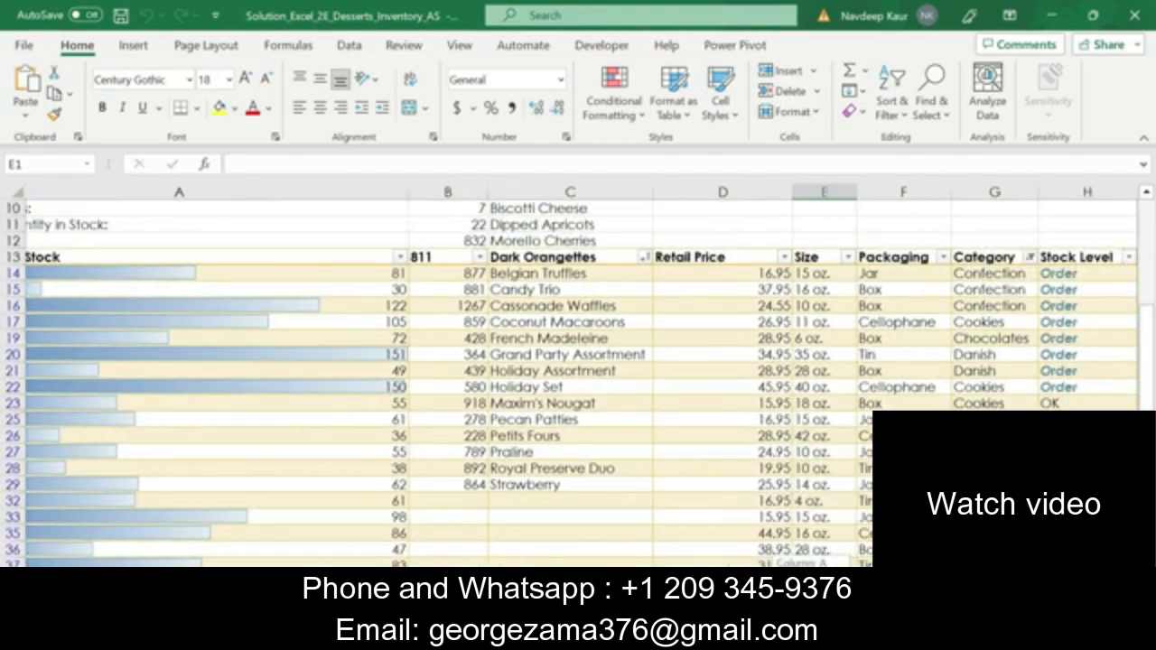
{"action": "scroll", "coordinate": [683, 361], "scroll_direction": "down", "scroll_amount": 5}
{"action": "scroll", "coordinate": [683, 361], "scroll_direction": "up", "scroll_amount": 5}
{"action": "scroll", "coordinate": [684, 362], "scroll_direction": "up", "scroll_amount": 2}
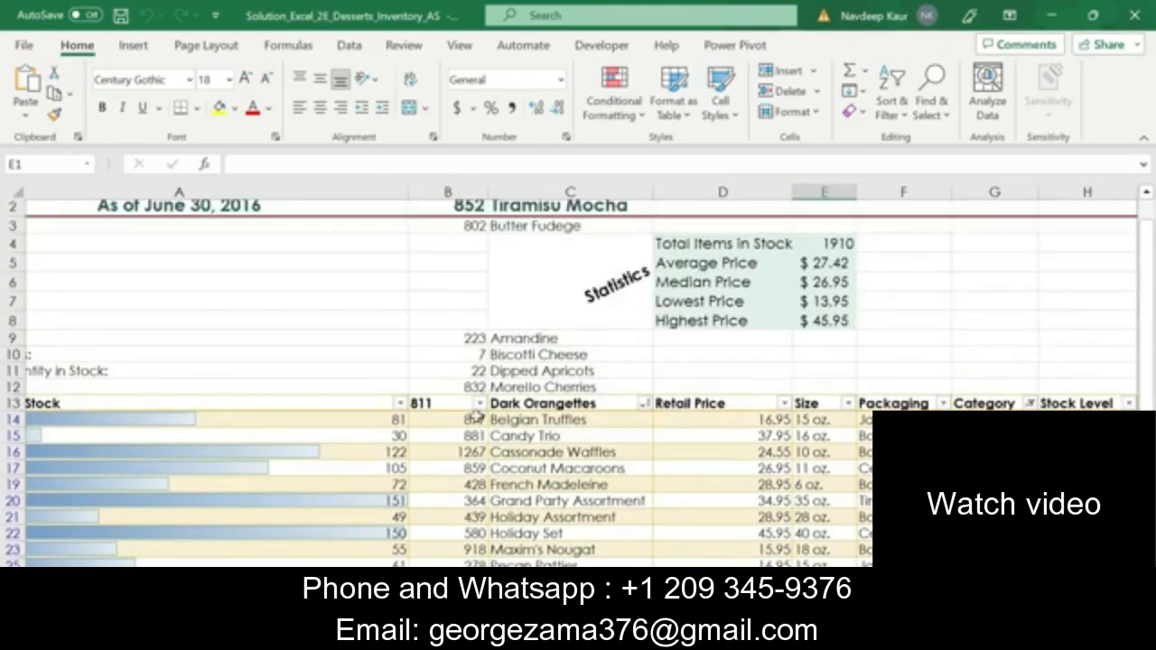
Switch to the Word instructions document and read the project description and the steps to perform
{"action": "left_click", "coordinate": [301, 336]}
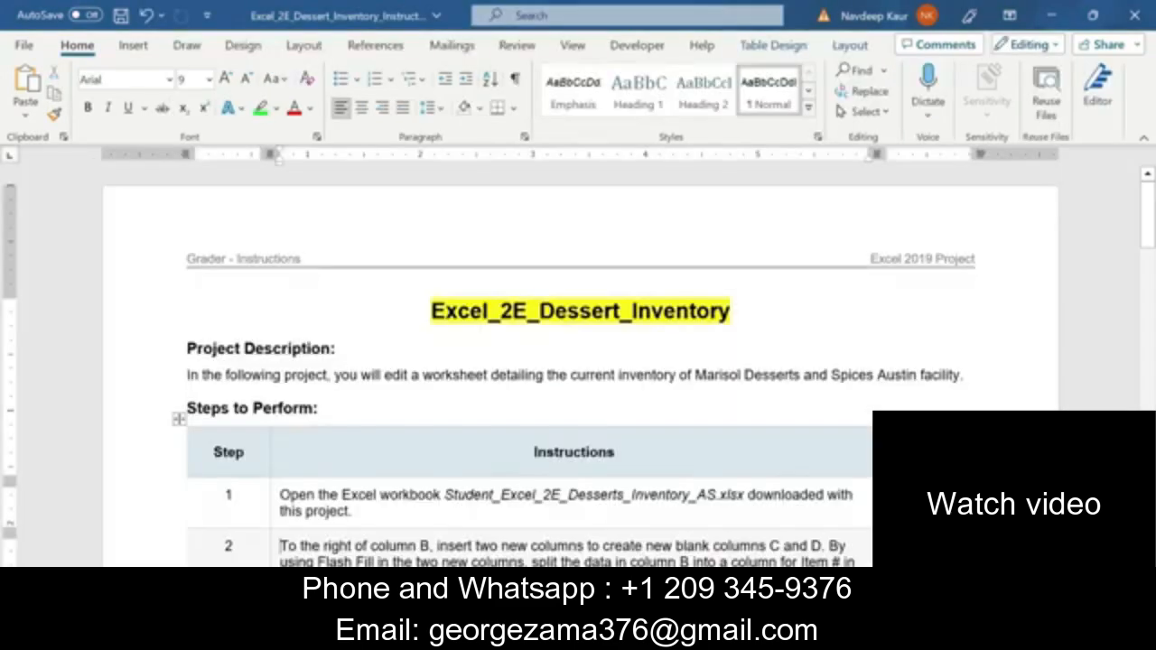
{"action": "scroll", "coordinate": [578, 379], "scroll_direction": "down", "scroll_amount": 1}
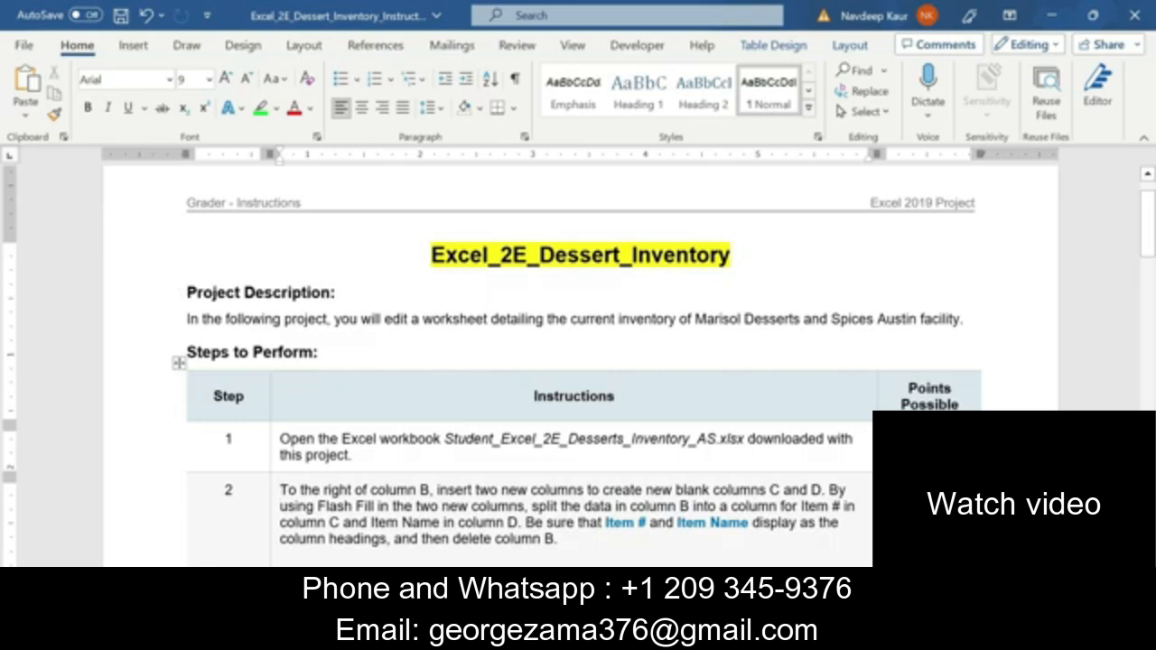
{"action": "left_click_drag", "start_coordinate": [188, 292], "coordinate": [959, 320]}
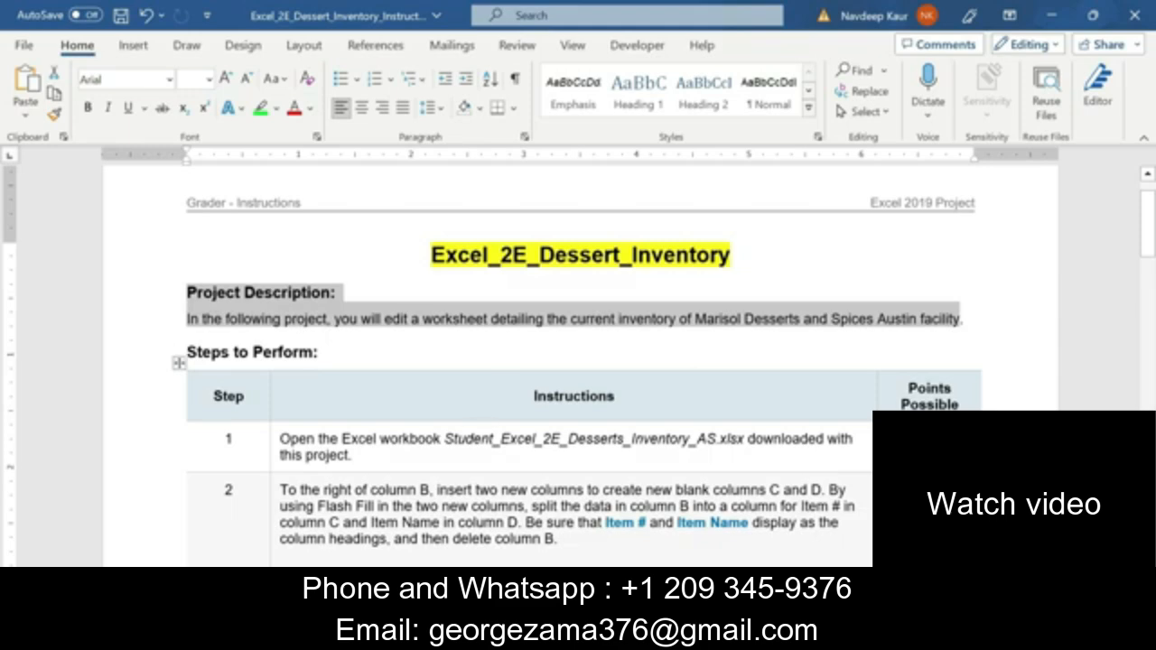
{"action": "scroll", "coordinate": [400, 443], "scroll_direction": "down", "scroll_amount": 20}
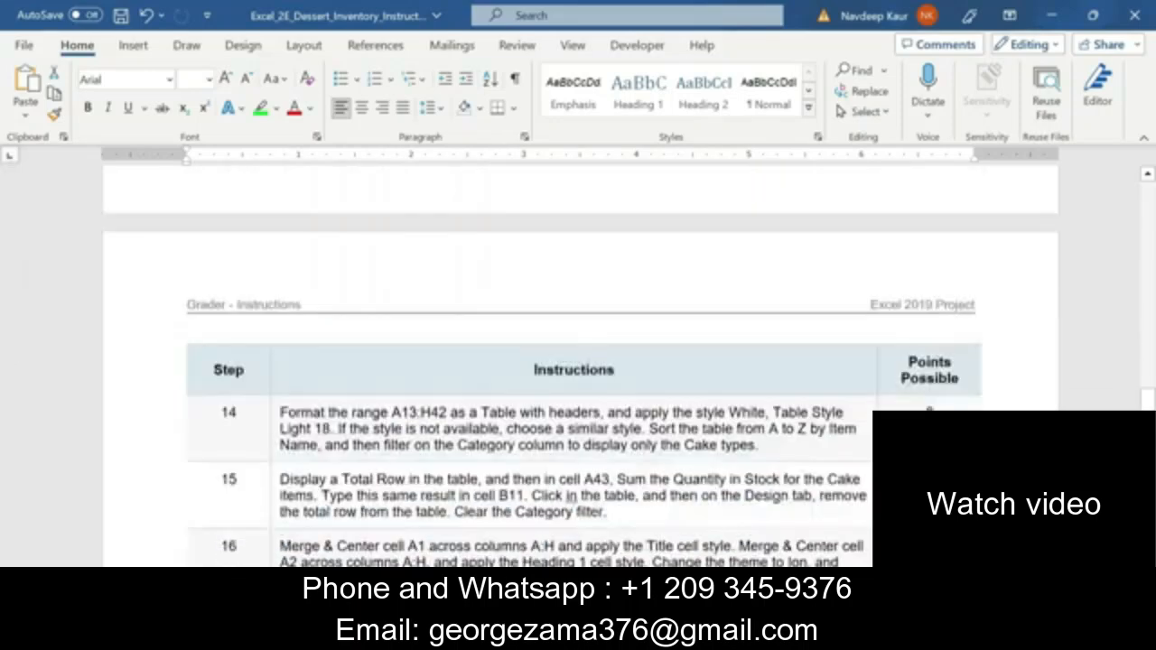
{"action": "scroll", "coordinate": [469, 408], "scroll_direction": "down", "scroll_amount": 4}
{"action": "scroll", "coordinate": [469, 407], "scroll_direction": "up", "scroll_amount": 2}
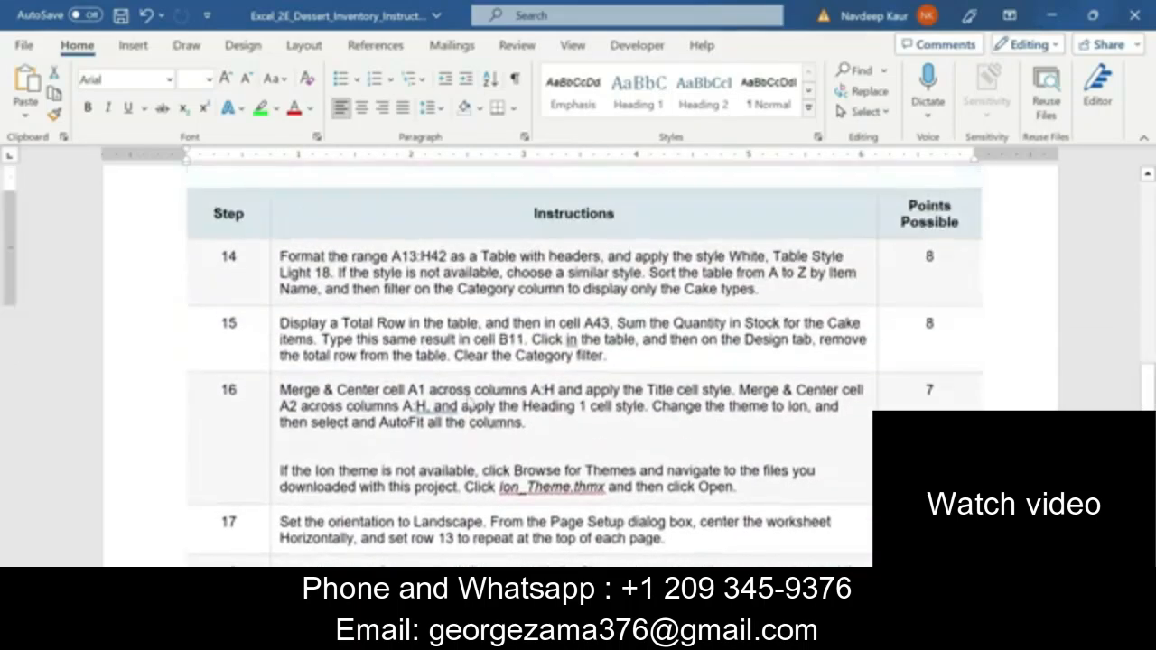
{"action": "scroll", "coordinate": [470, 406], "scroll_direction": "up", "scroll_amount": 20}
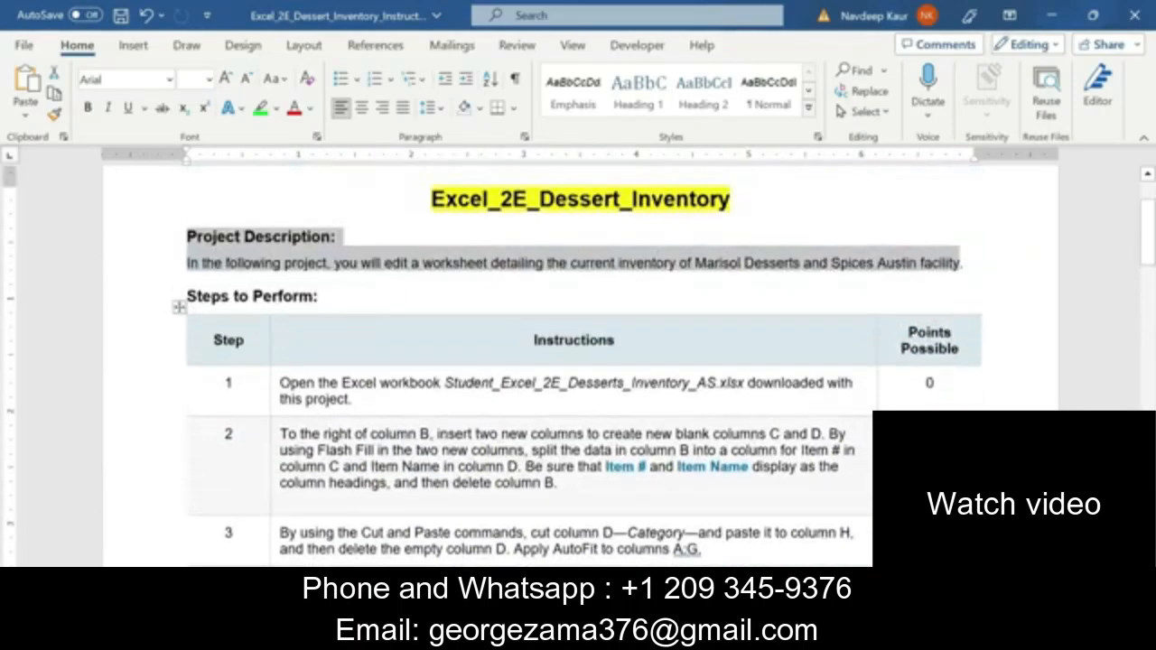
Highlight the step 1 instruction text in bright green
{"action": "left_click", "coordinate": [361, 400]}
{"action": "triple_click", "coordinate": [361, 400]}
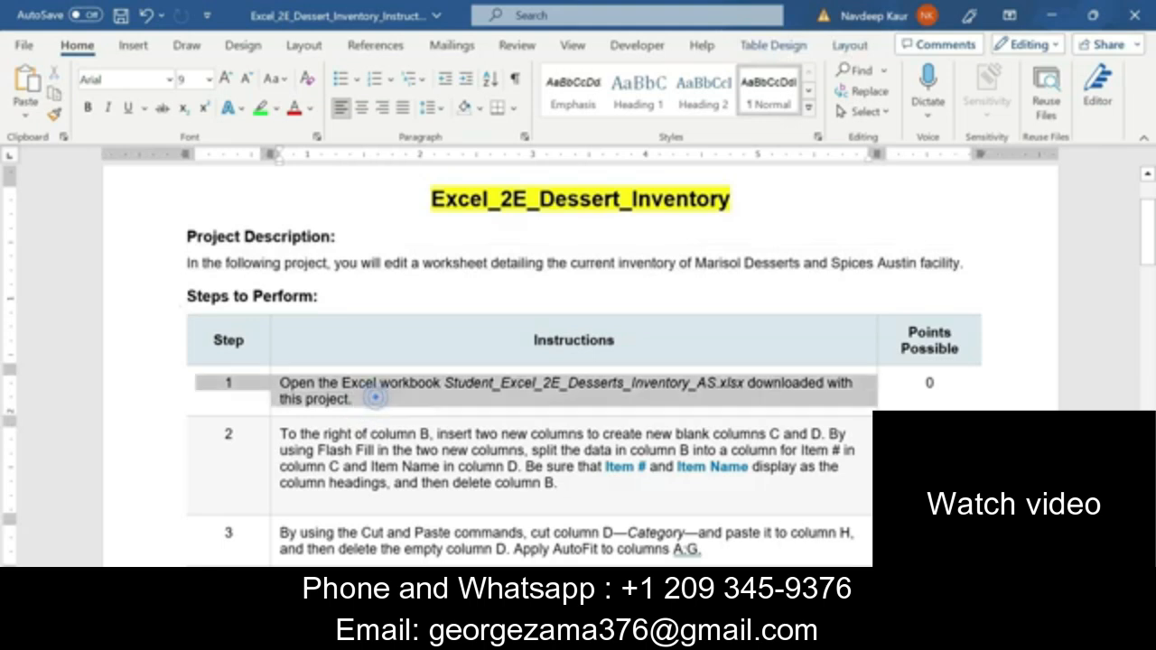
{"action": "left_click", "coordinate": [364, 359]}
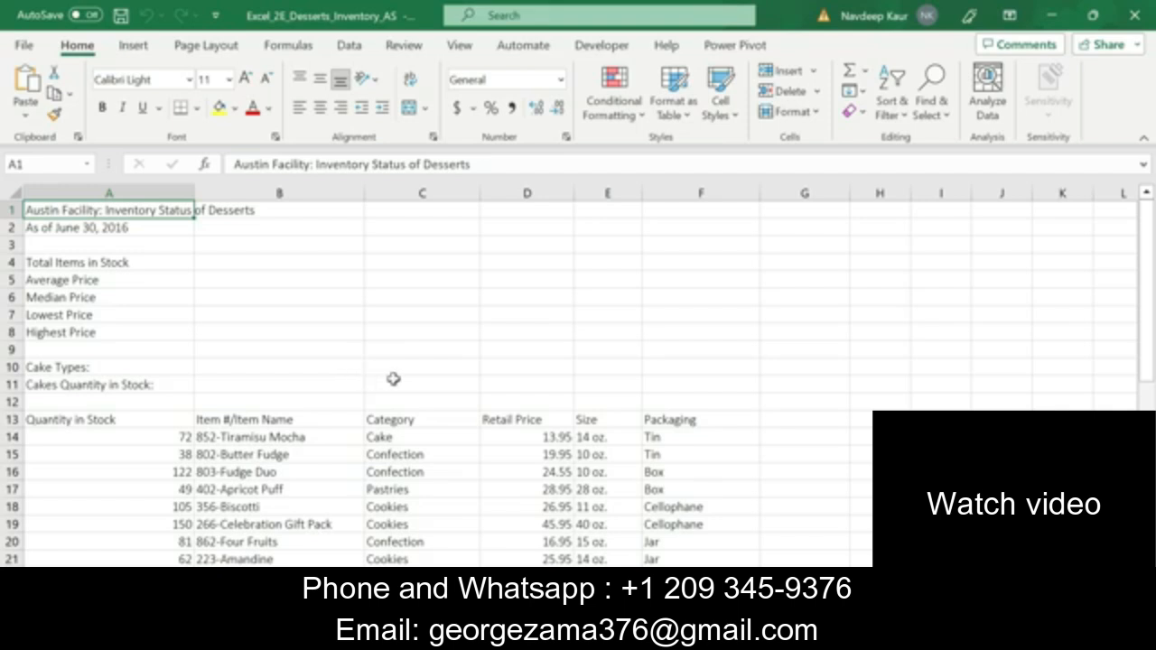
Look over the starting inventory data in the Excel_2E_Desserts_Inventory_AS workbook
{"action": "scroll", "coordinate": [397, 383], "scroll_direction": "down", "scroll_amount": 4}
{"action": "scroll", "coordinate": [397, 384], "scroll_direction": "up", "scroll_amount": 4}
{"action": "scroll", "coordinate": [387, 385], "scroll_direction": "down", "scroll_amount": 10}
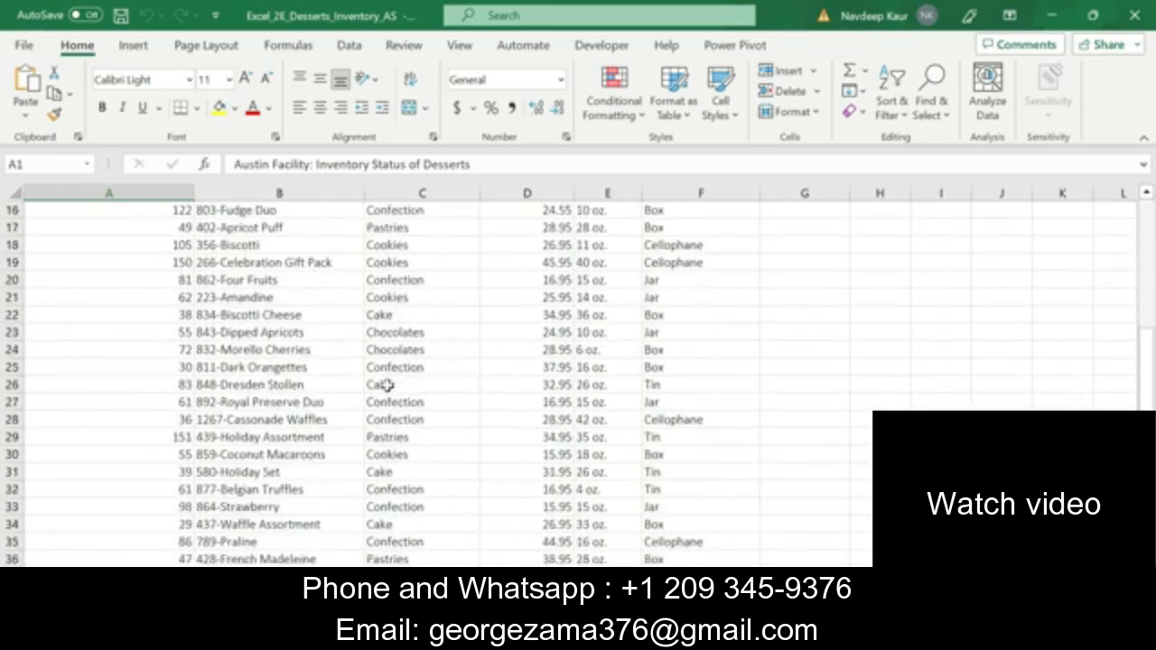
{"action": "scroll", "coordinate": [387, 386], "scroll_direction": "up", "scroll_amount": 10}
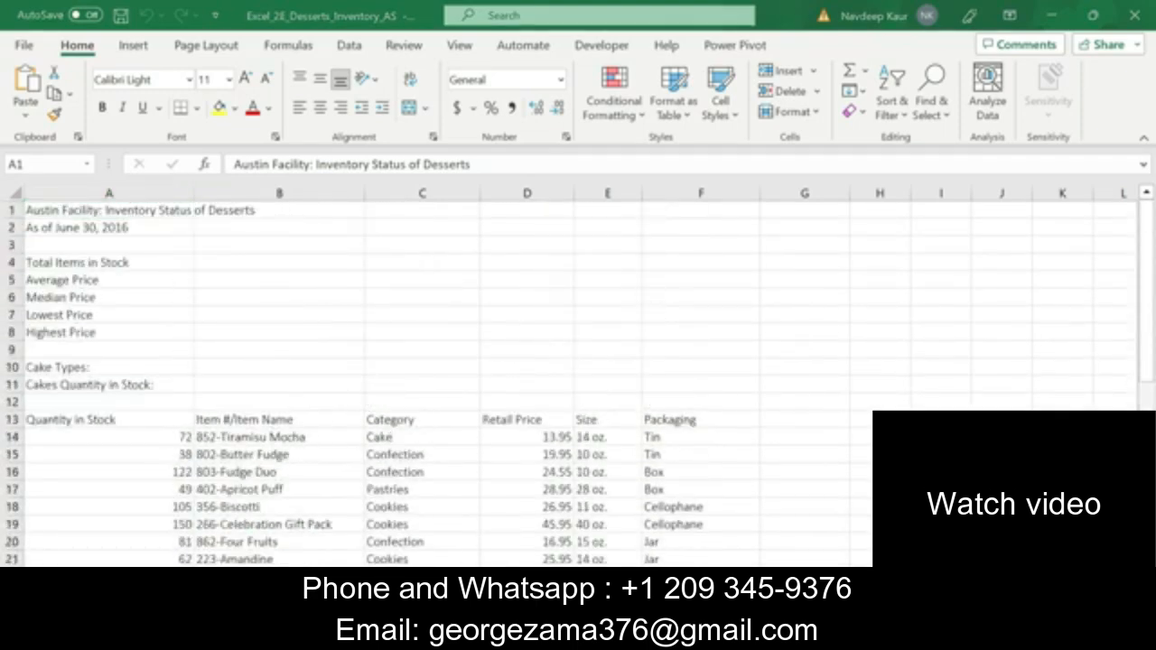
In the Word instructions, remove the highlight from step 1 and highlight the step 2 text in bright green
{"action": "key", "text": "alt+Tab"}
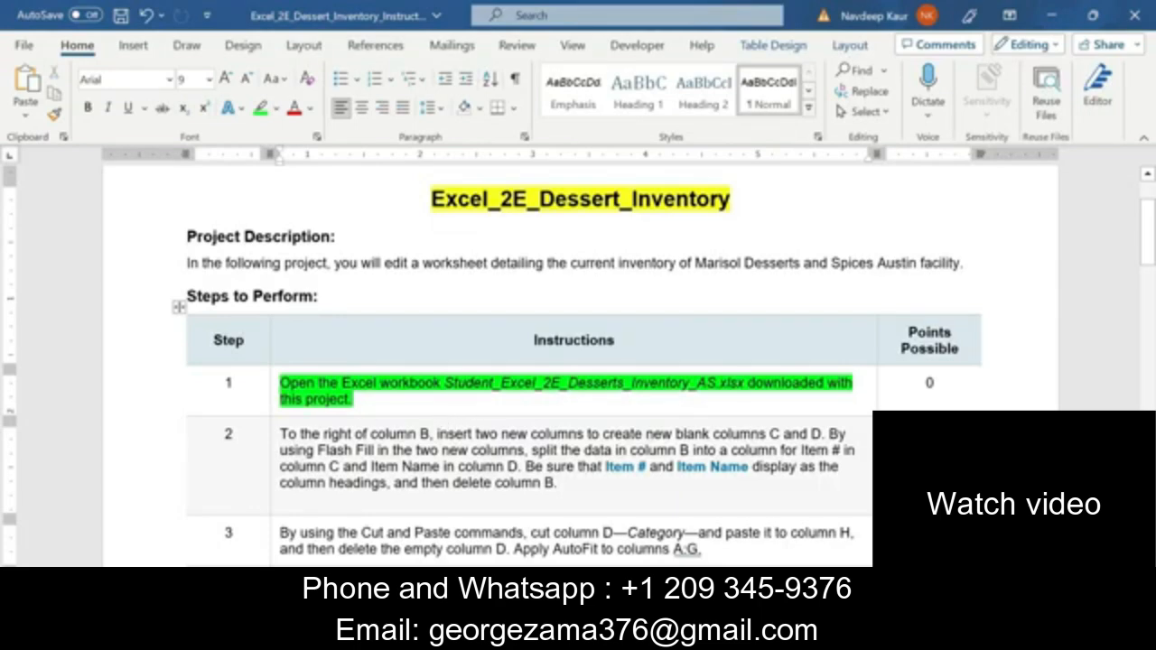
{"action": "triple_click", "coordinate": [352, 400]}
{"action": "left_click", "coordinate": [353, 355]}
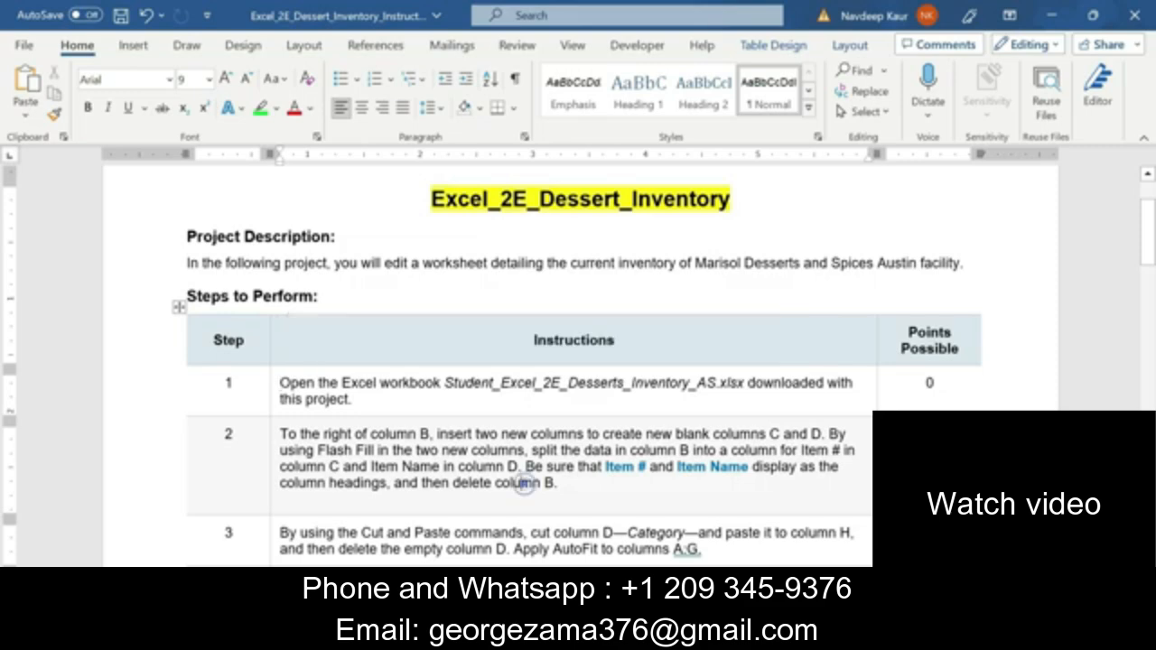
{"action": "triple_click", "coordinate": [521, 483]}
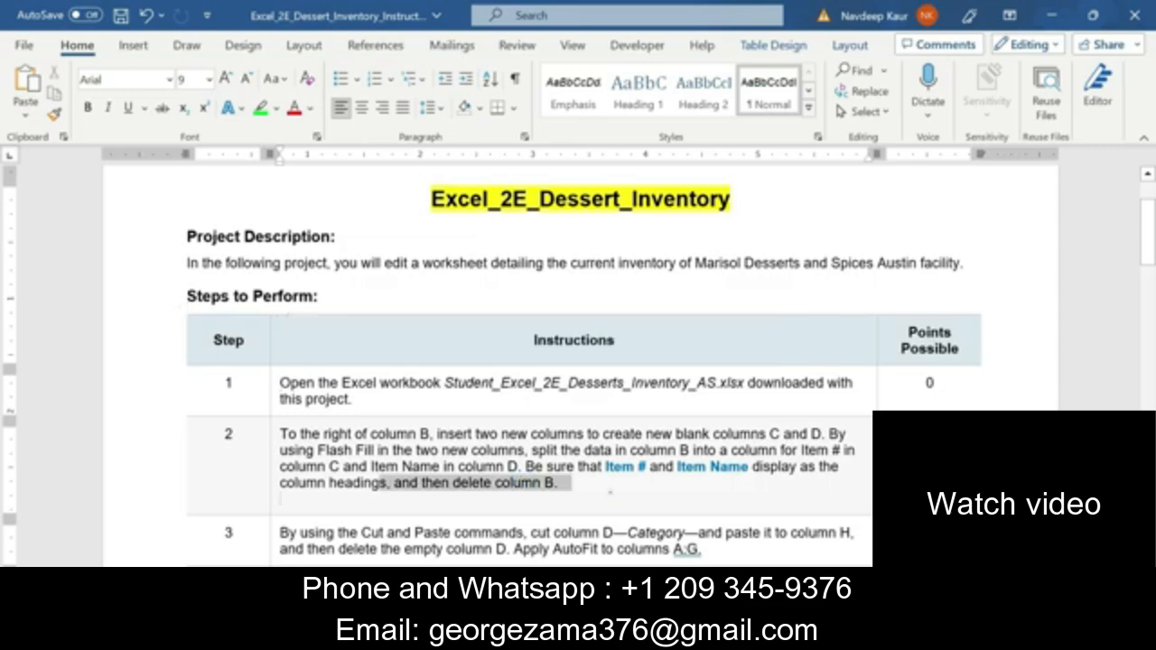
{"action": "left_click", "coordinate": [355, 398]}
{"action": "left_click", "coordinate": [402, 497]}
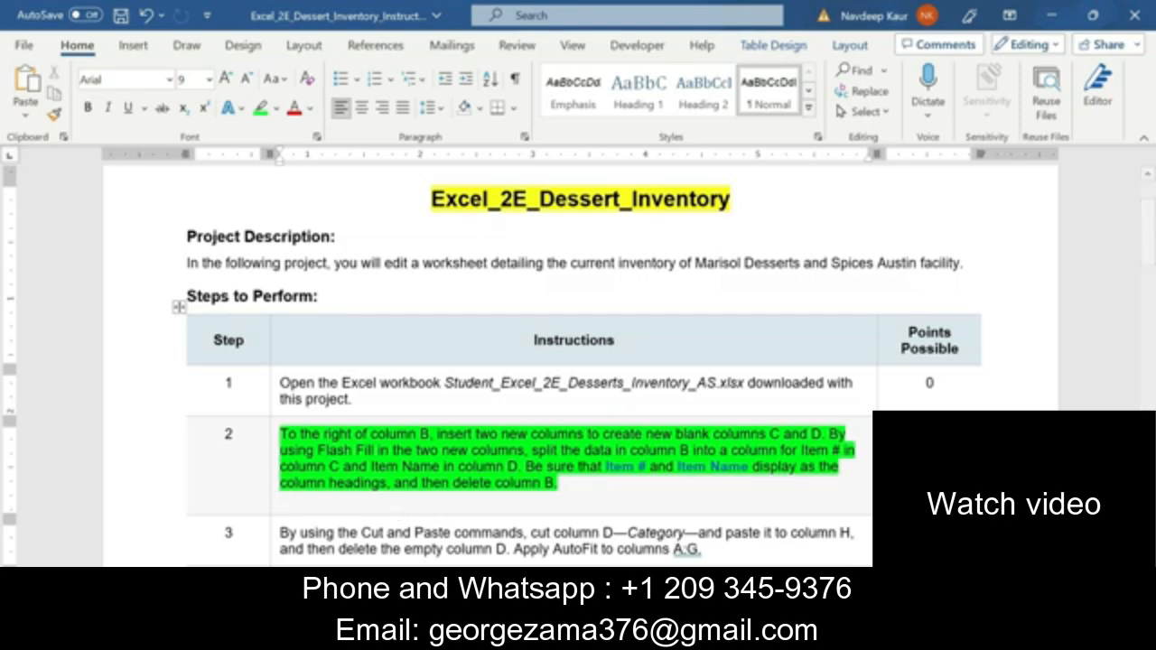
Switch to the Excel inventory workbook and insert two blank columns, C and D, right after column B
{"action": "left_click", "coordinate": [696, 633]}
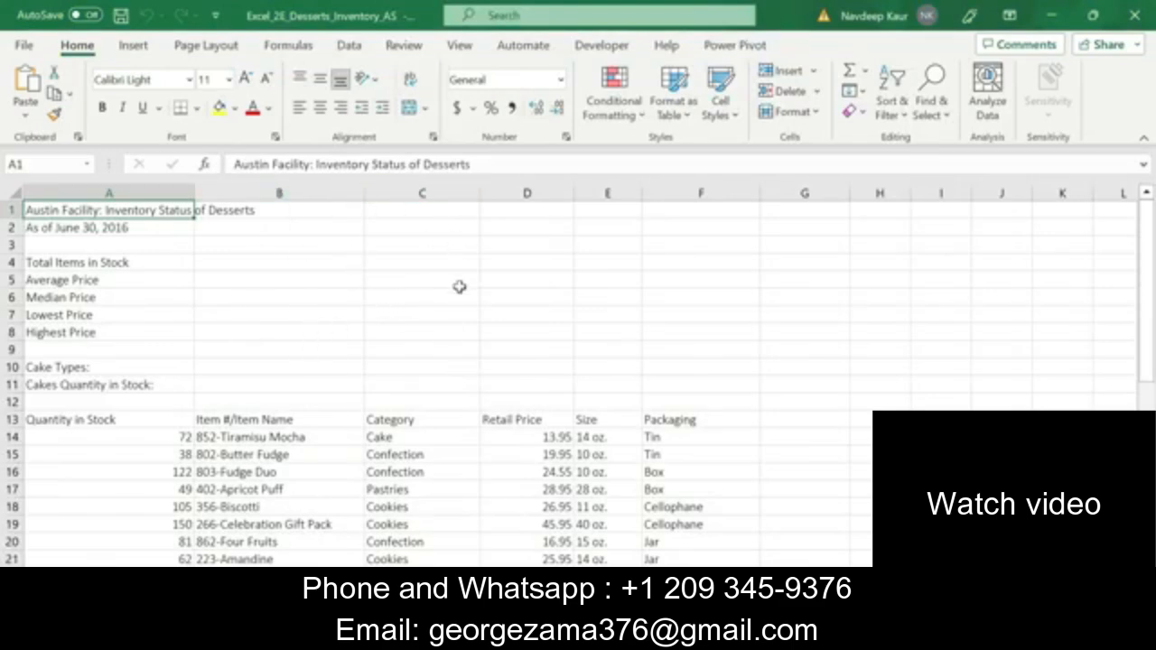
{"action": "right_click", "coordinate": [444, 192]}
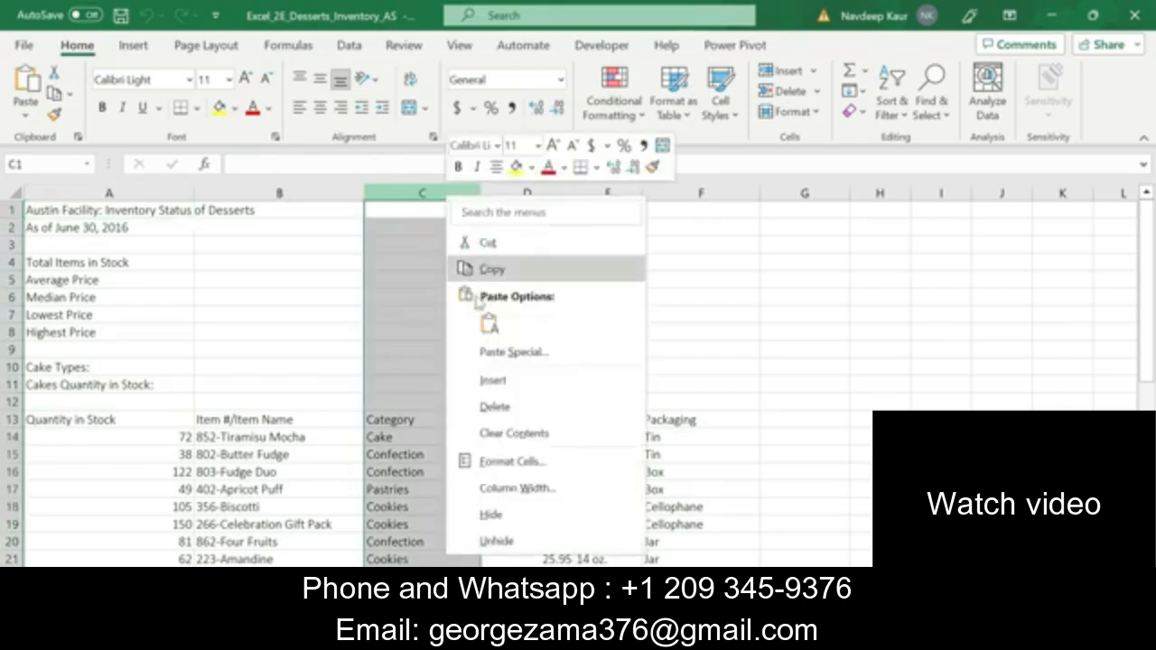
{"action": "left_click", "coordinate": [493, 380]}
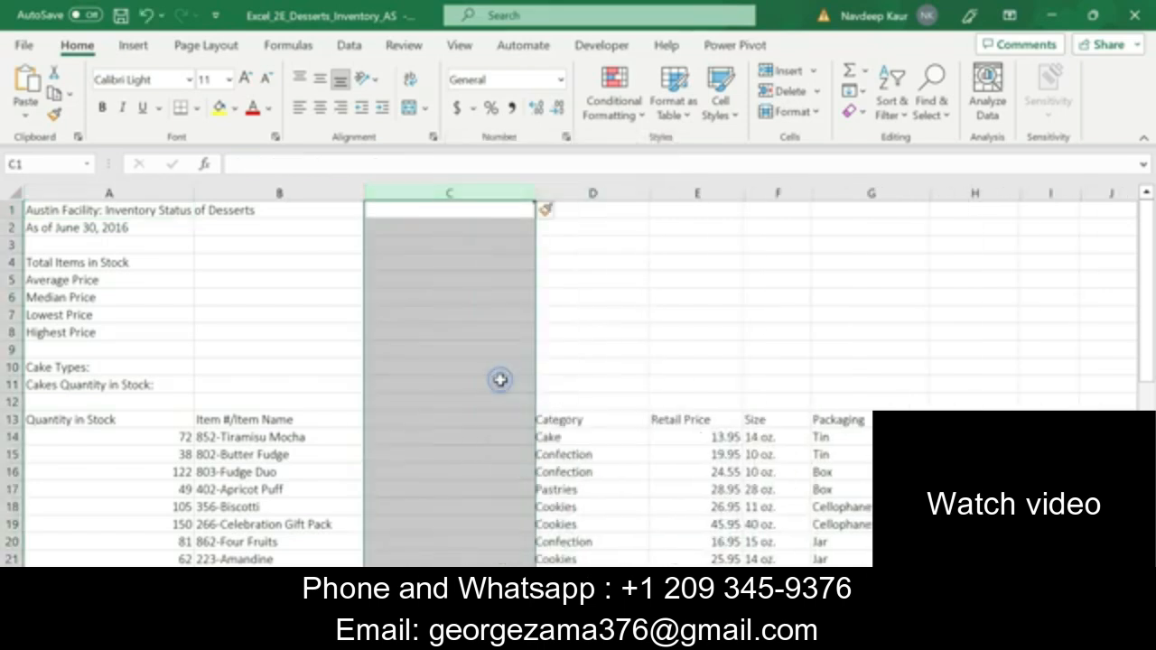
{"action": "right_click", "coordinate": [603, 194]}
{"action": "left_click", "coordinate": [645, 382]}
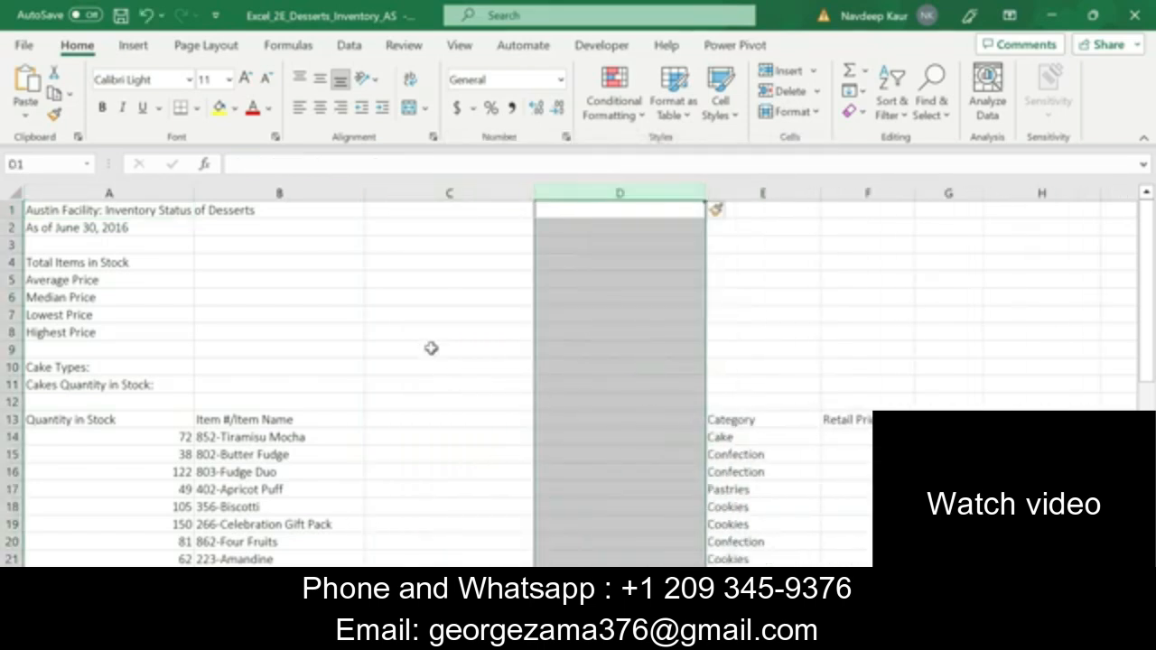
{"action": "scroll", "coordinate": [488, 364], "scroll_direction": "down", "scroll_amount": 3}
{"action": "scroll", "coordinate": [488, 364], "scroll_direction": "up", "scroll_amount": 3}
{"action": "left_click", "coordinate": [481, 313]}
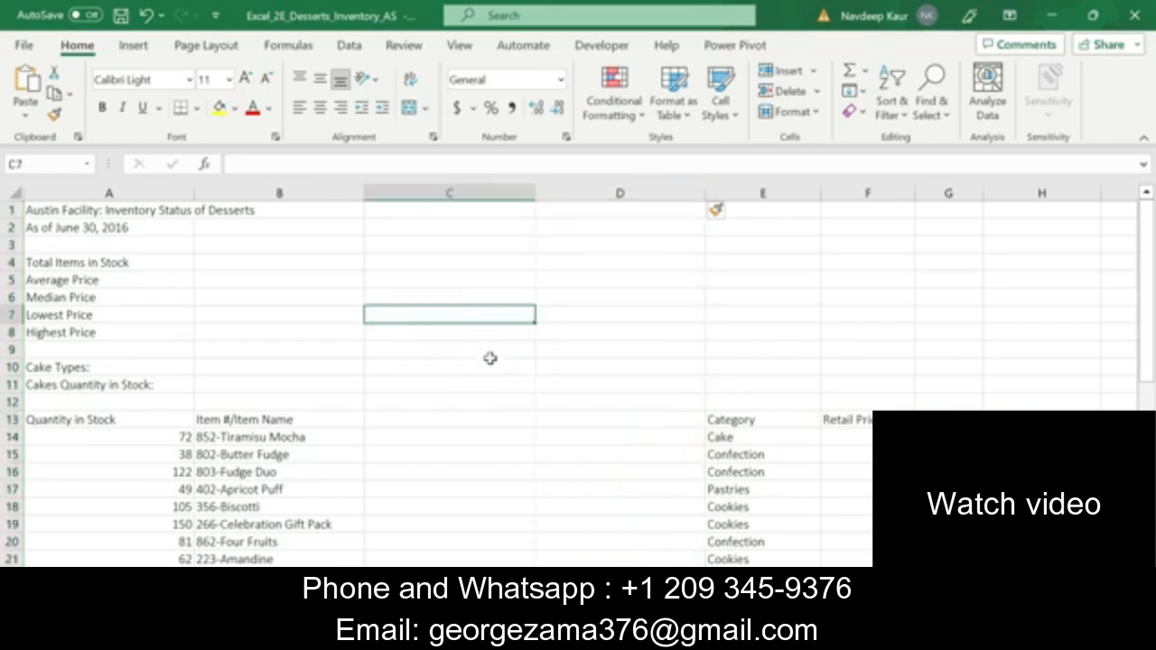
Enter 852 in cell C14 and Flash Fill the remaining item numbers from column B down column C
{"action": "scroll", "coordinate": [443, 408], "scroll_direction": "down", "scroll_amount": 2}
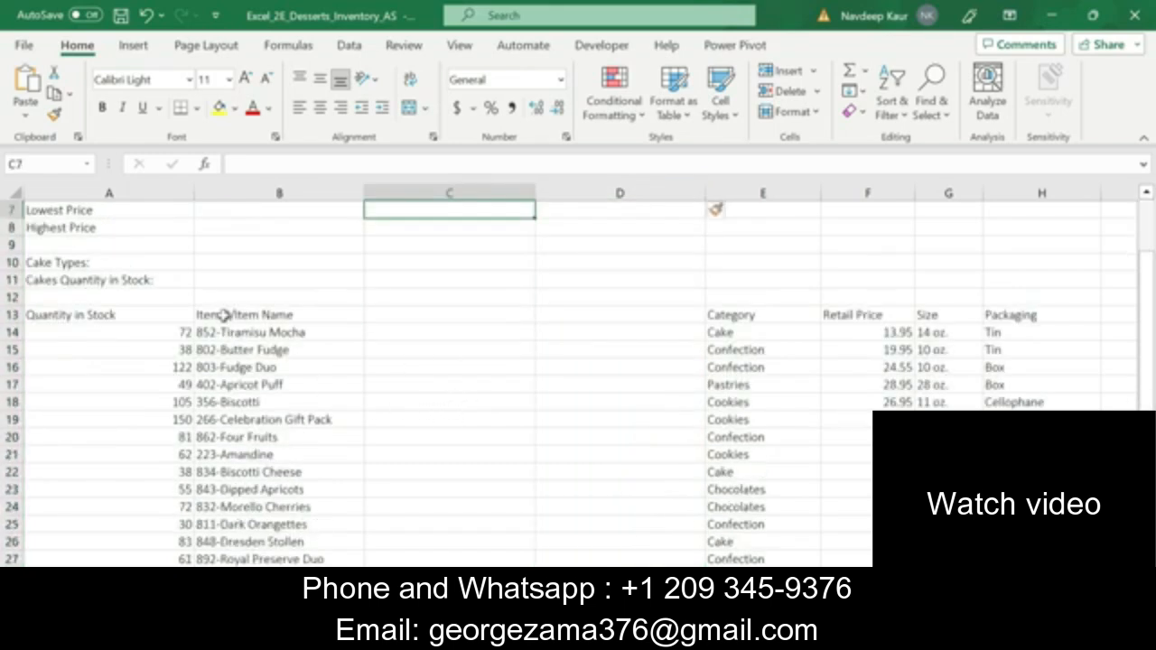
{"action": "left_click_drag", "start_coordinate": [241, 315], "coordinate": [297, 540]}
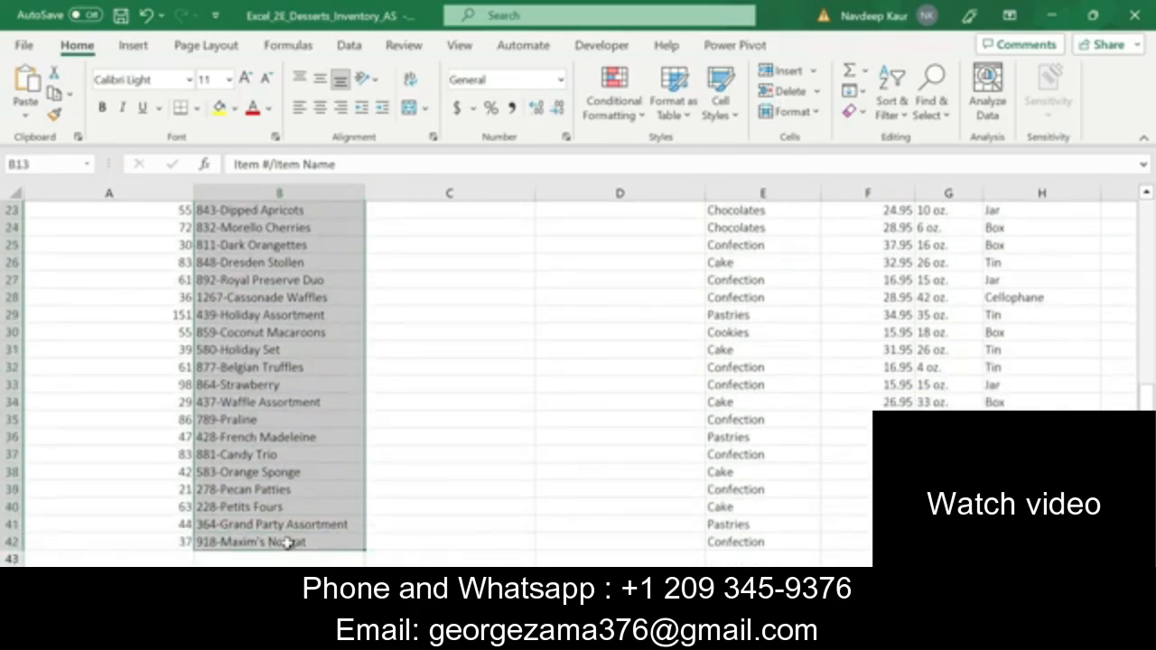
{"action": "scroll", "coordinate": [560, 433], "scroll_direction": "up", "scroll_amount": 7}
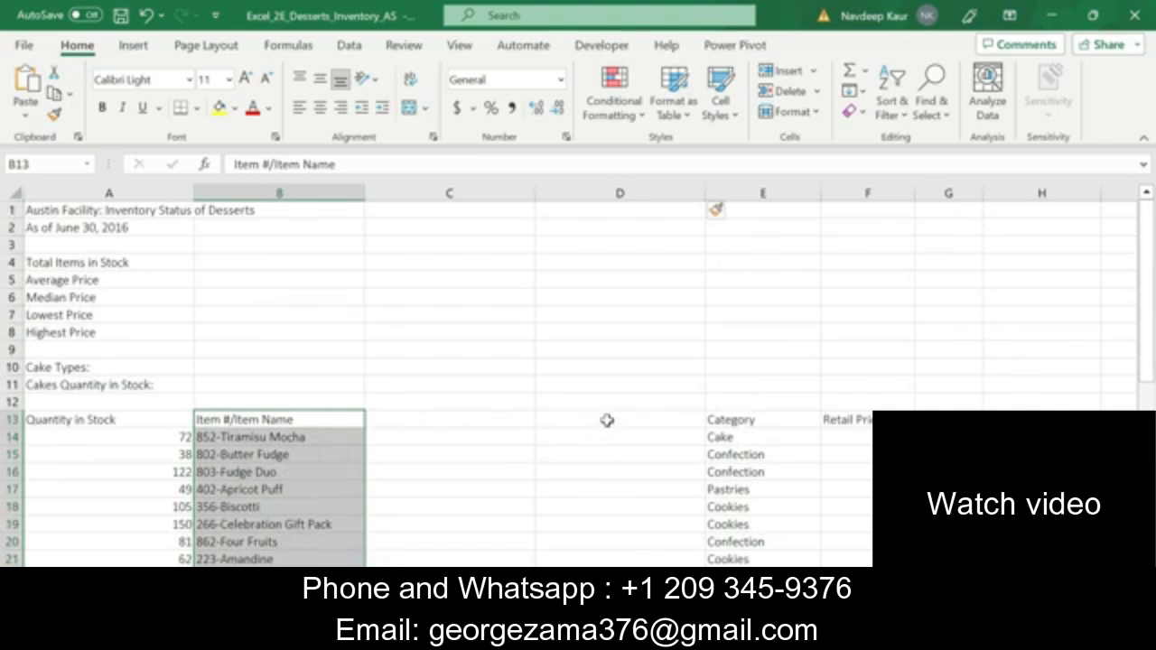
{"action": "scroll", "coordinate": [509, 418], "scroll_direction": "down", "scroll_amount": 2}
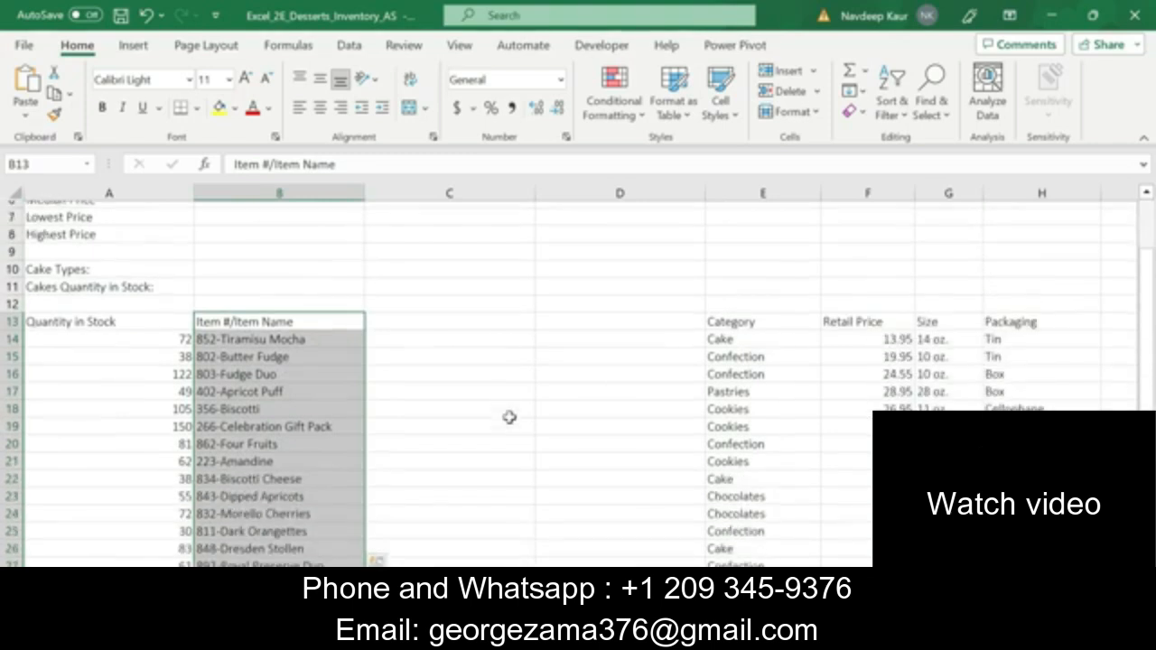
{"action": "left_click", "coordinate": [399, 331]}
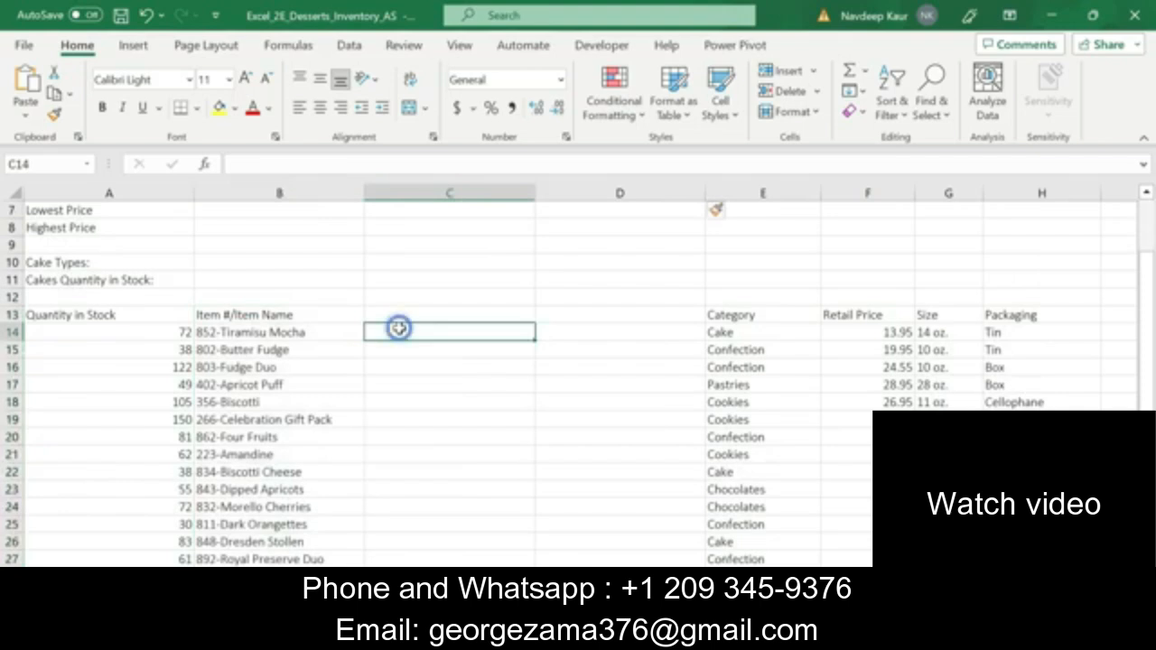
{"action": "type", "text": "9"}
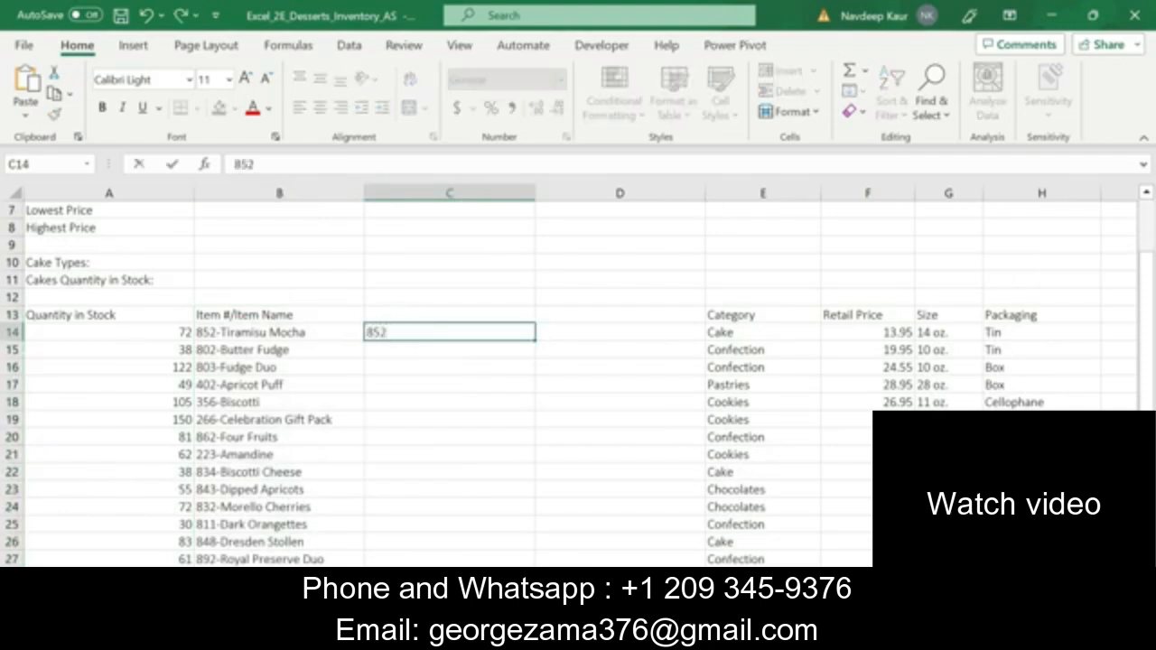
{"action": "key", "text": "Return"}
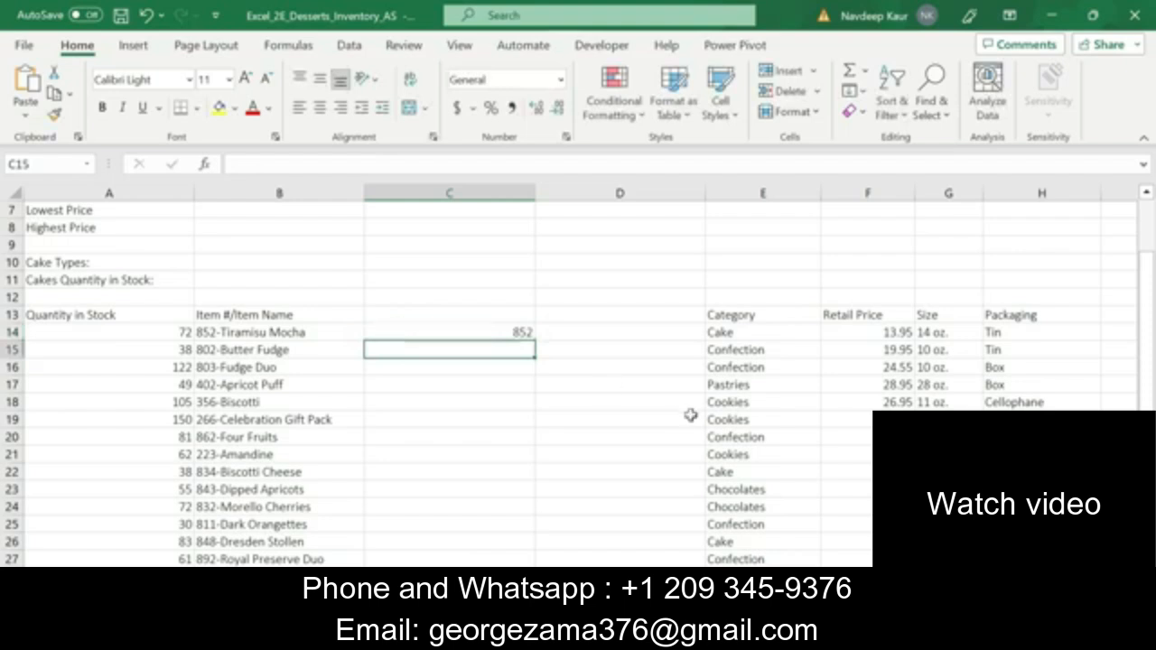
{"action": "left_click", "coordinate": [516, 331]}
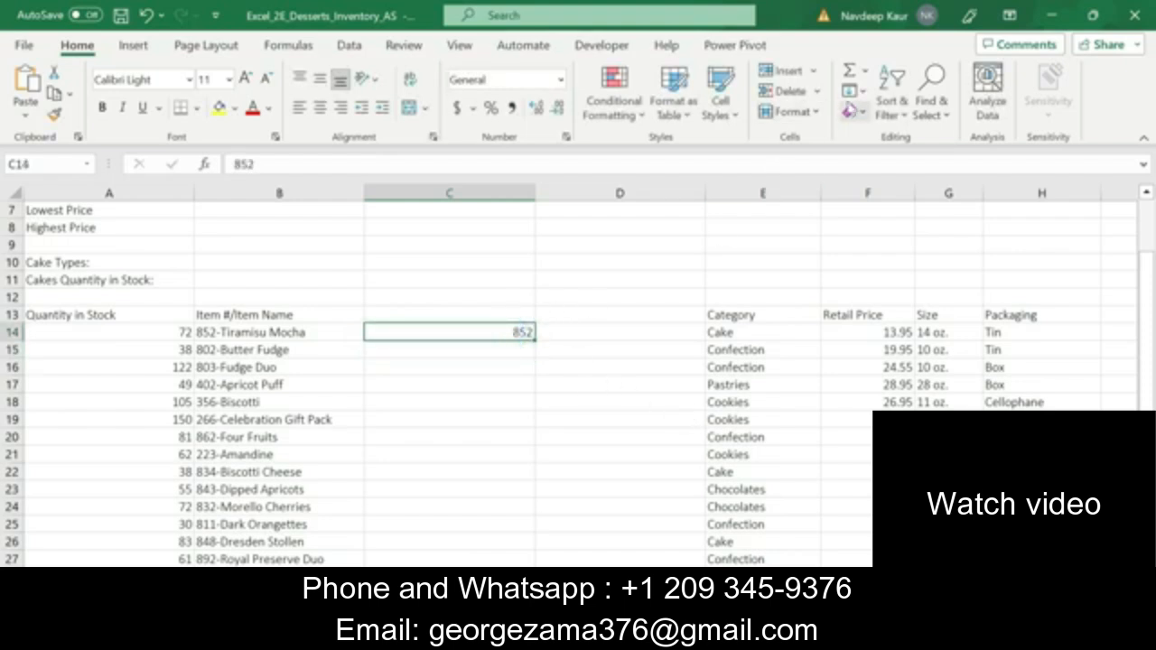
{"action": "left_click", "coordinate": [863, 93]}
{"action": "left_click", "coordinate": [889, 302]}
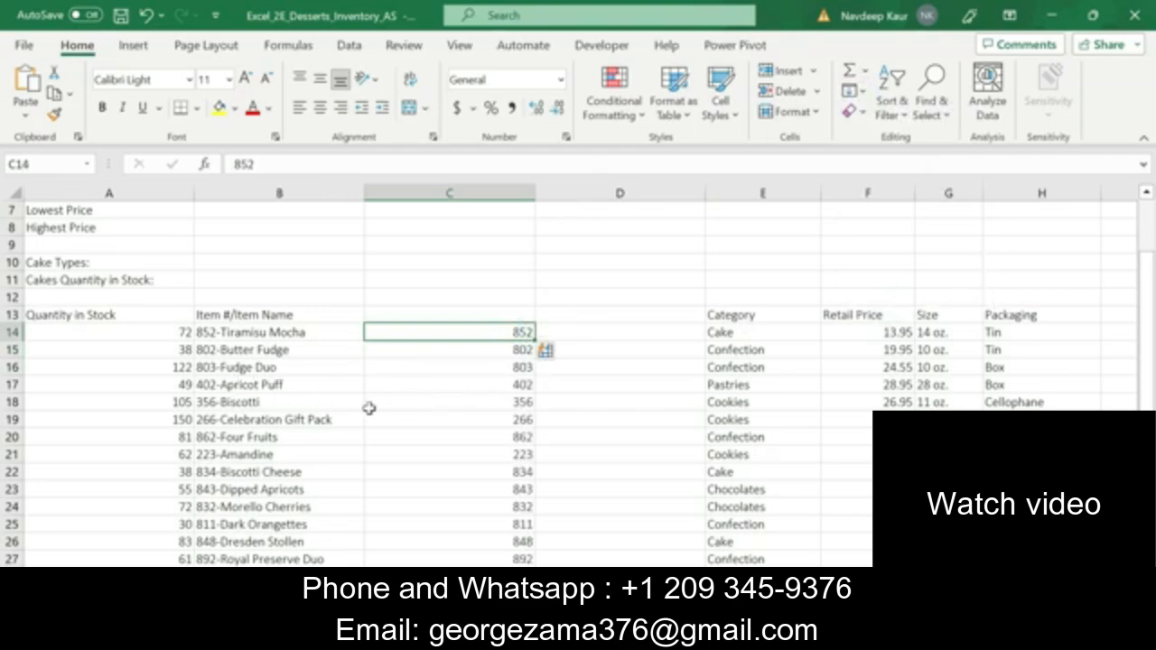
{"action": "scroll", "coordinate": [503, 400], "scroll_direction": "down", "scroll_amount": 7}
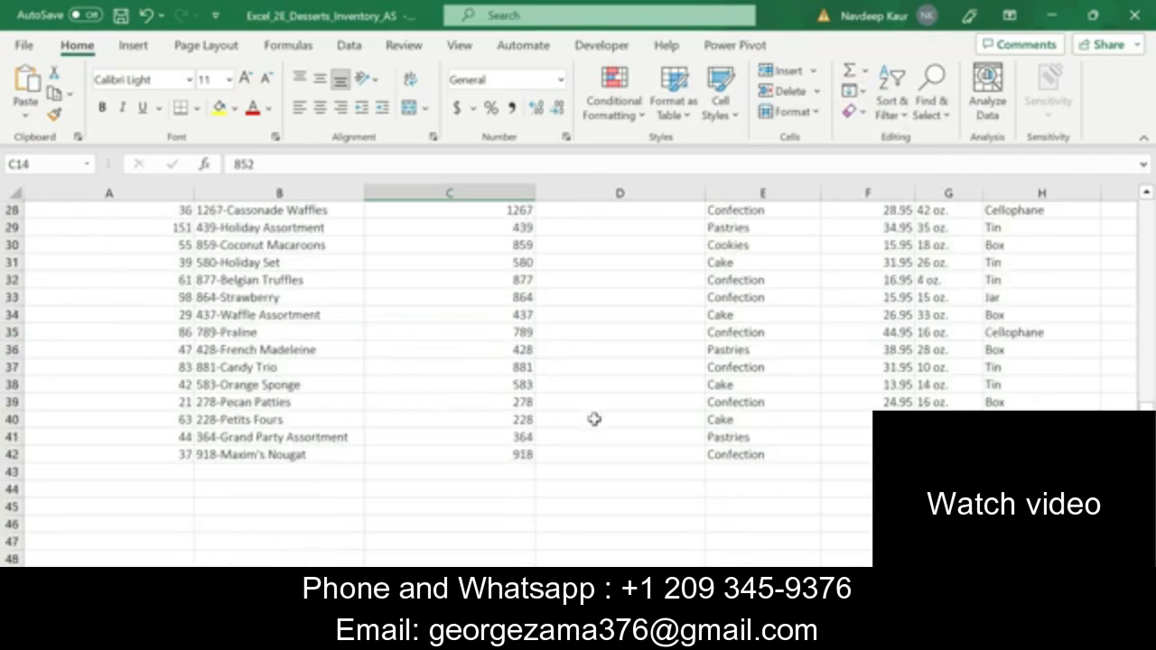
Enter Tirsamisu Mocha in cell D14 and Flash Fill the remaining item names from column B down column D
{"action": "scroll", "coordinate": [593, 418], "scroll_direction": "up", "scroll_amount": 5}
{"action": "scroll", "coordinate": [597, 373], "scroll_direction": "up", "scroll_amount": 3}
{"action": "left_click", "coordinate": [585, 385]}
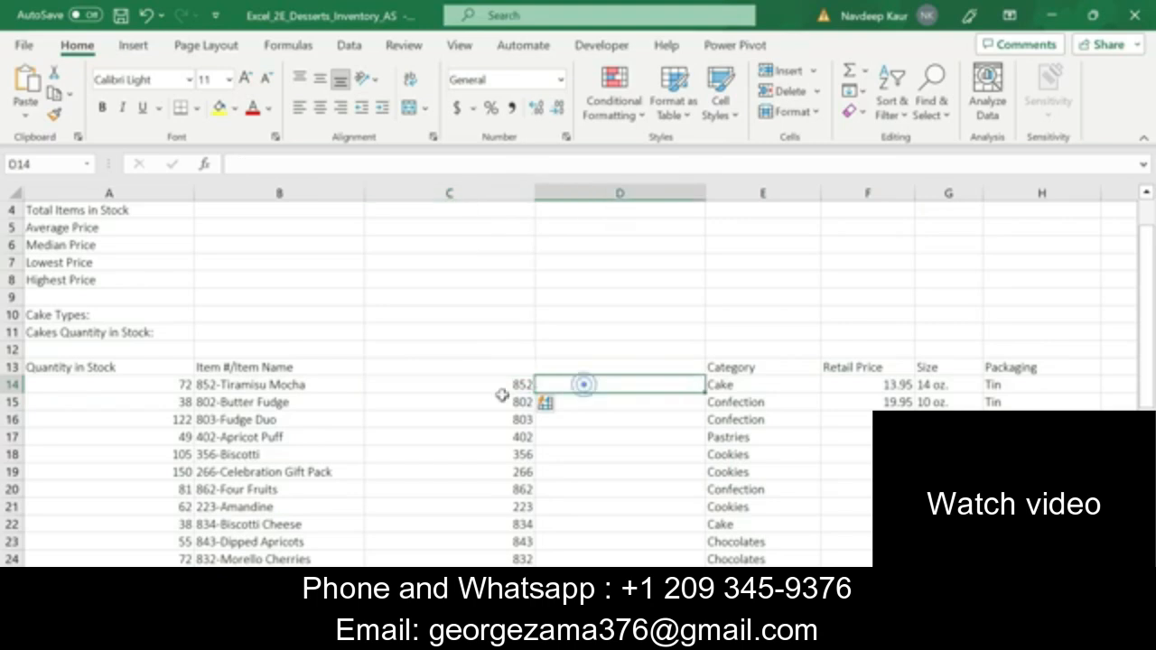
{"action": "type", "text": "Tirsamisu Mocha"}
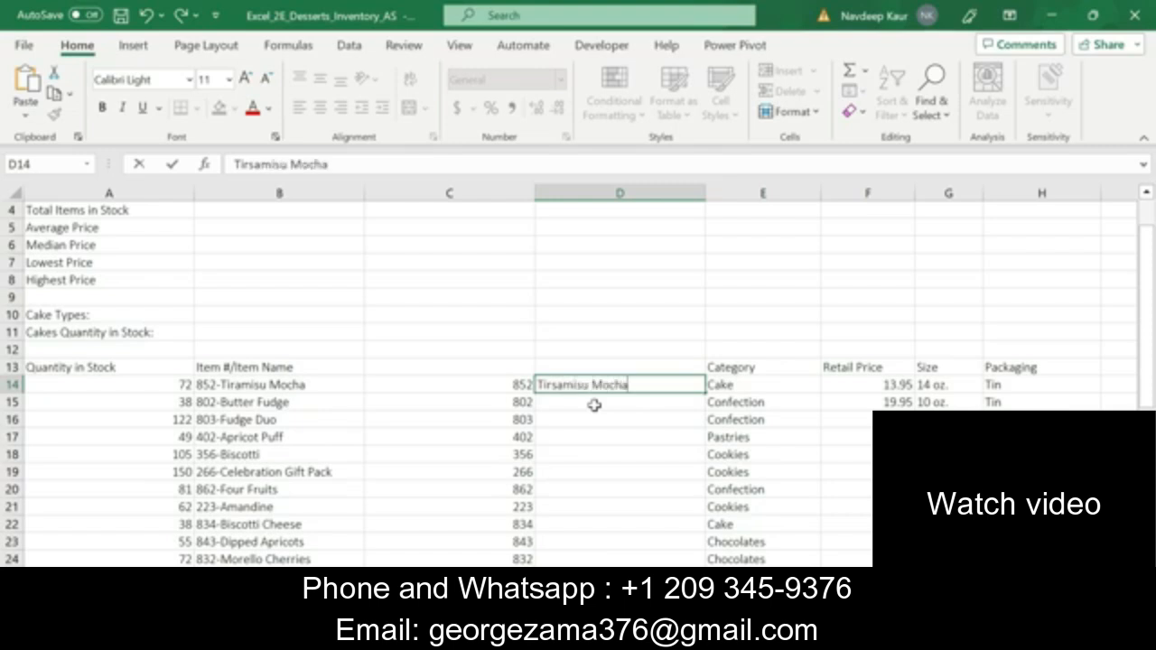
{"action": "key", "text": "Return"}
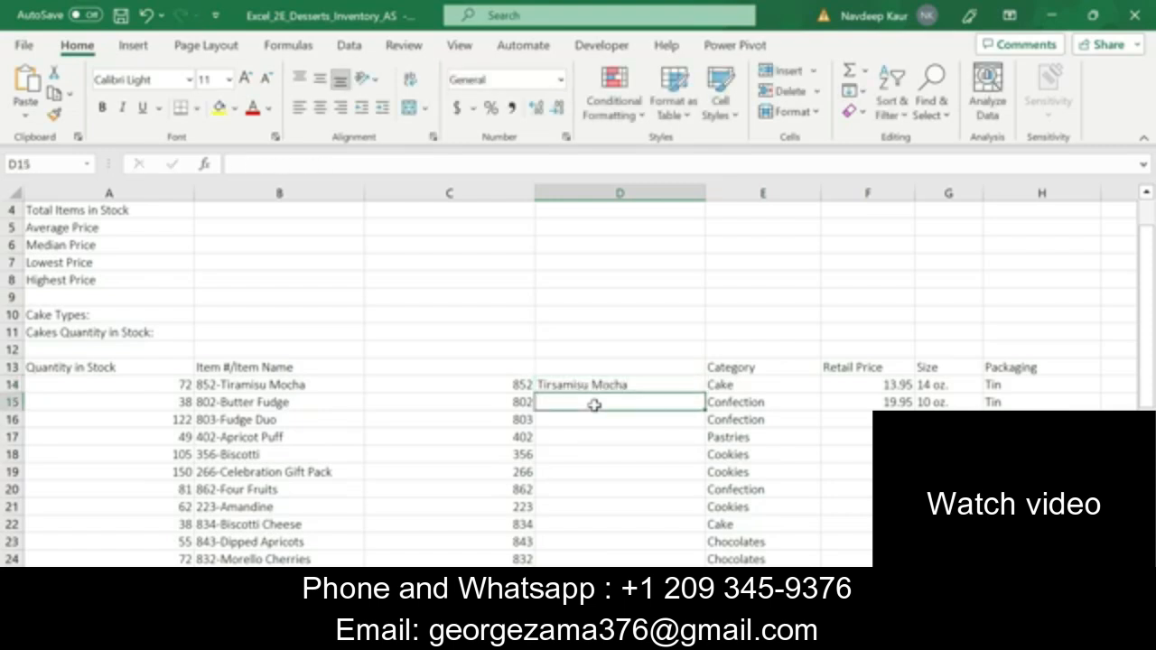
{"action": "left_click", "coordinate": [618, 385]}
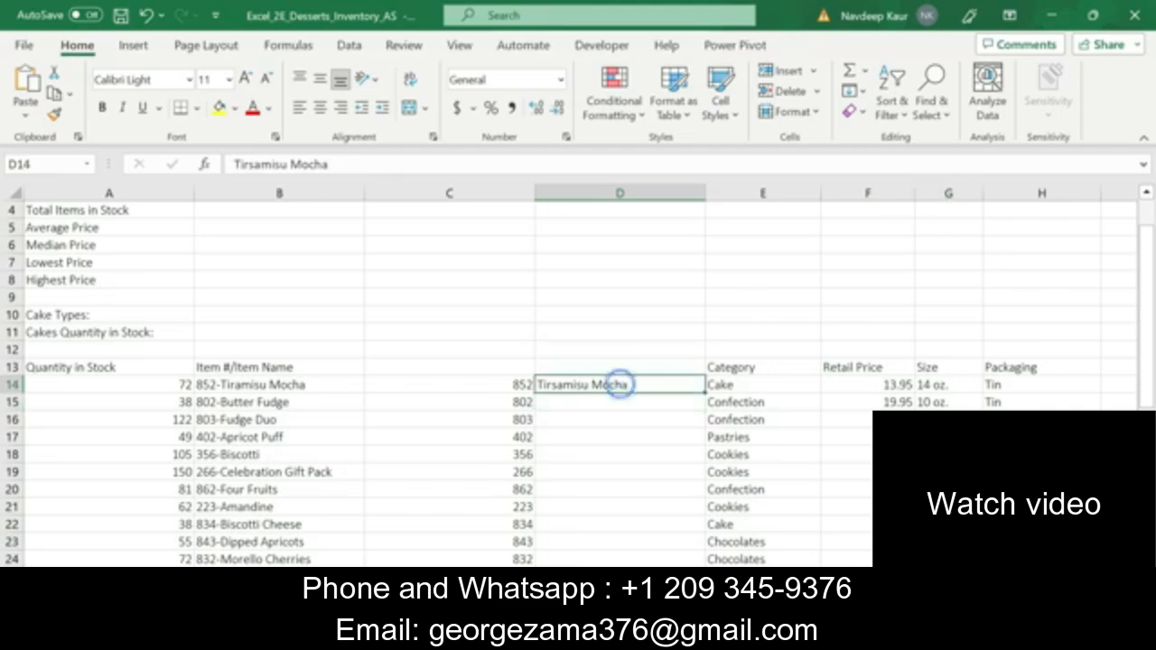
{"action": "left_click", "coordinate": [853, 91]}
{"action": "left_click", "coordinate": [891, 301]}
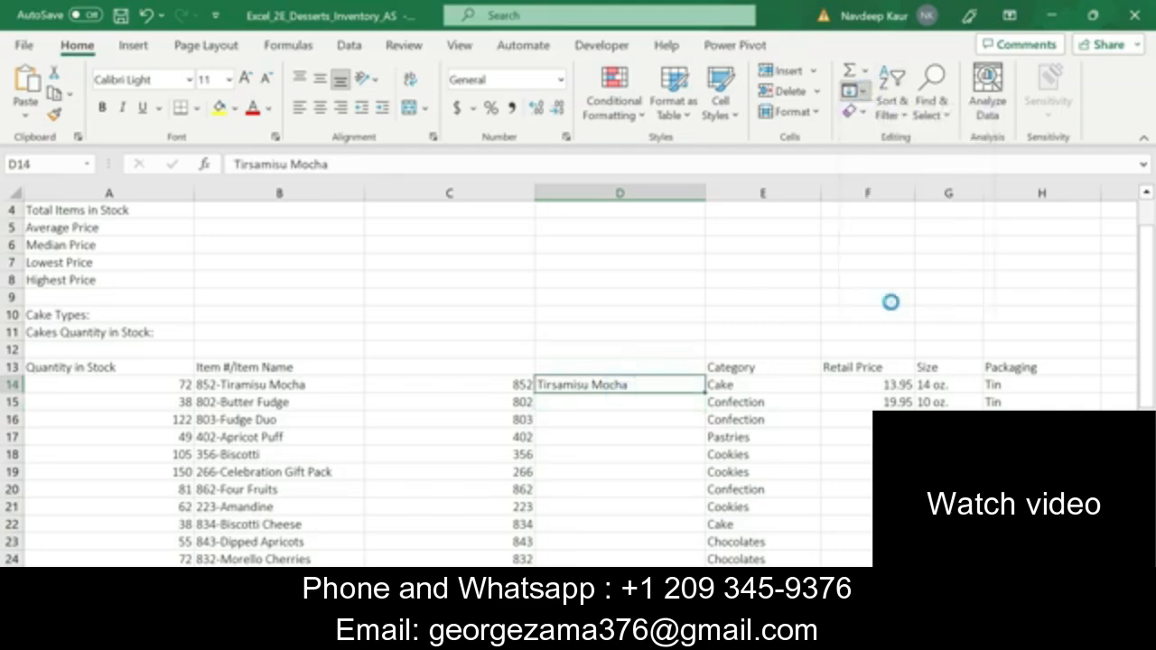
{"action": "scroll", "coordinate": [542, 411], "scroll_direction": "down", "scroll_amount": 7}
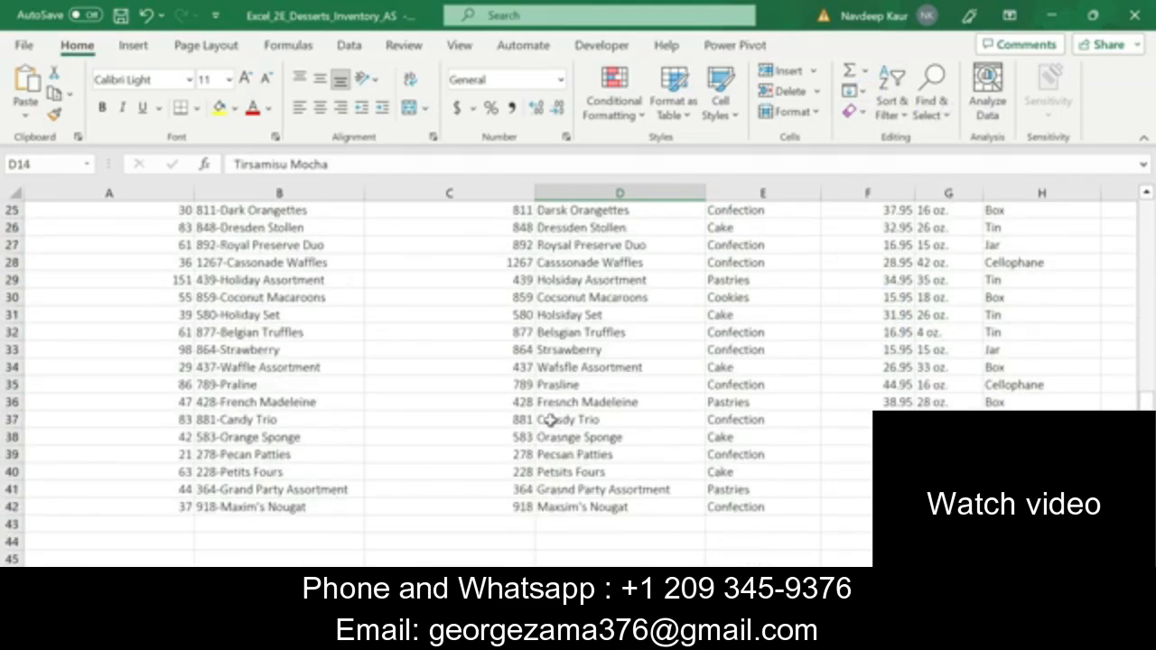
{"action": "scroll", "coordinate": [551, 420], "scroll_direction": "up", "scroll_amount": 3}
{"action": "scroll", "coordinate": [530, 370], "scroll_direction": "up", "scroll_amount": 2}
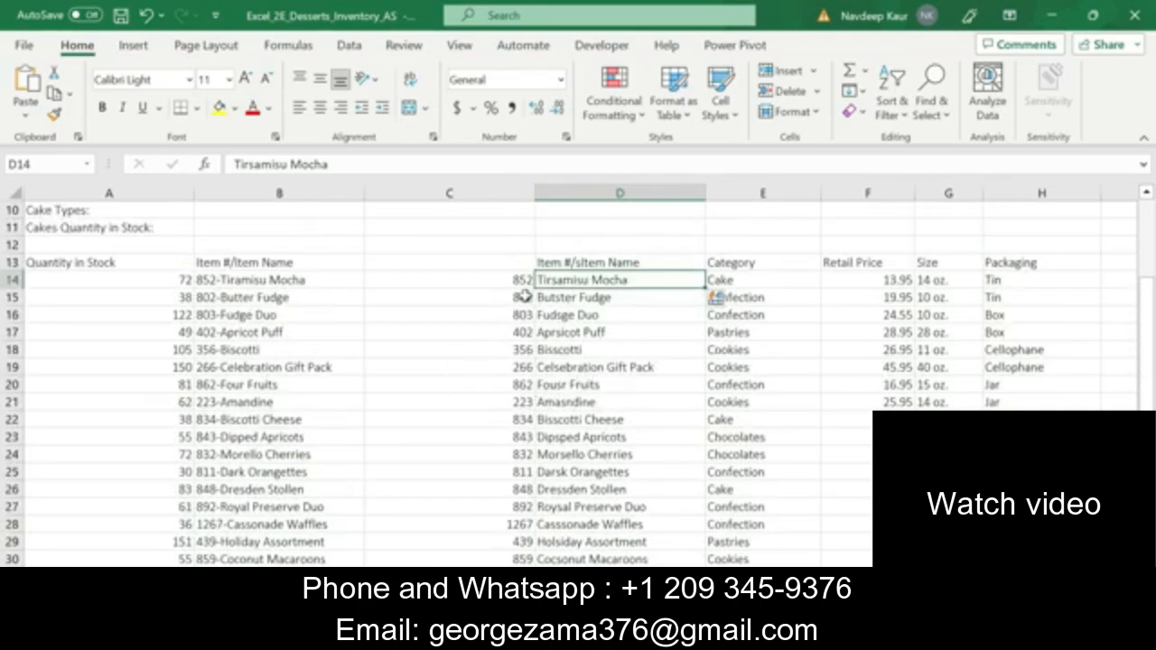
Check step 2 in the Word instructions, then in the Excel workbook set the headings to Item # in C13 and Item Name in D13
{"action": "key", "text": "alt+Tab"}
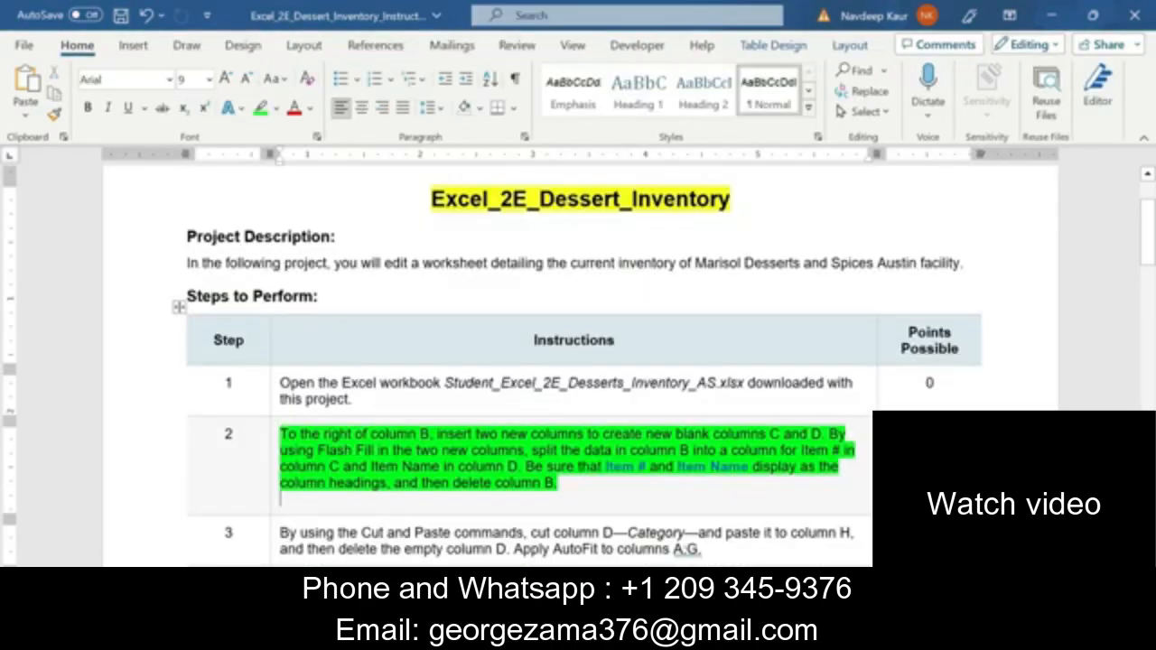
{"action": "scroll", "coordinate": [503, 460], "scroll_direction": "down", "scroll_amount": 1}
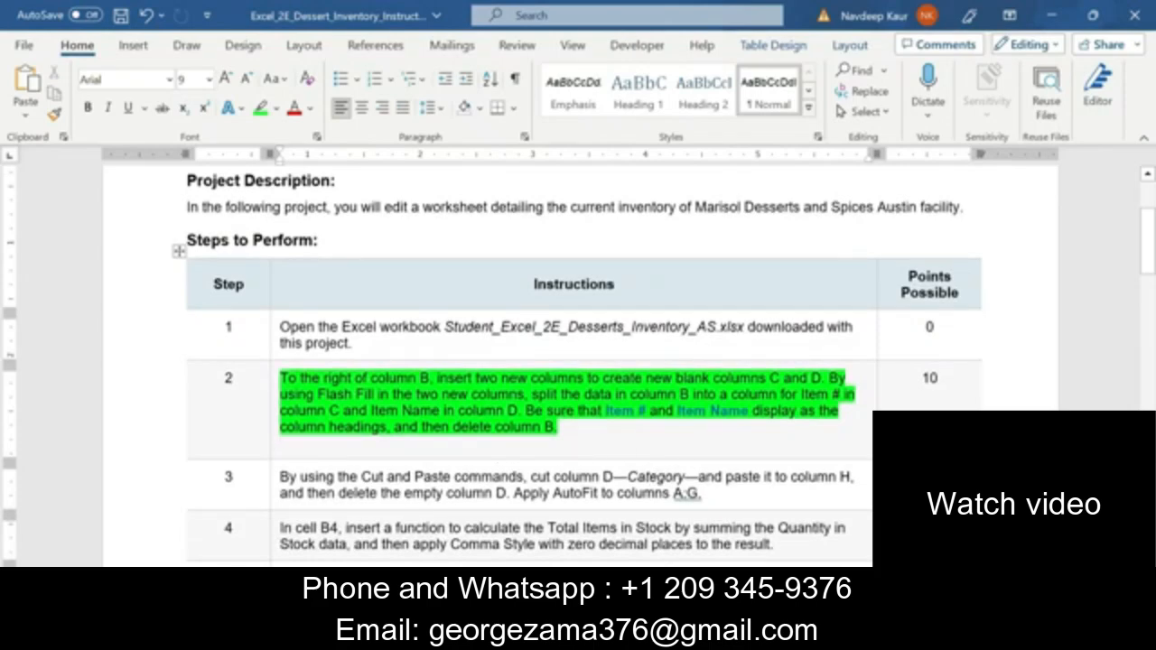
{"action": "key", "text": "alt+Tab"}
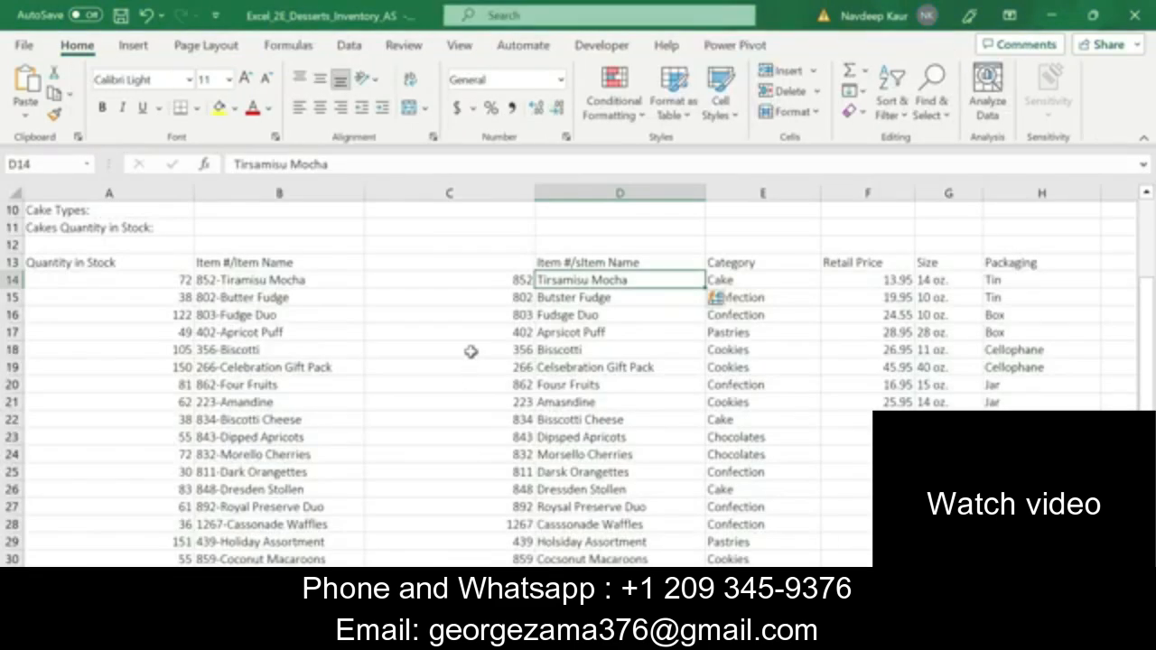
{"action": "left_click", "coordinate": [501, 266]}
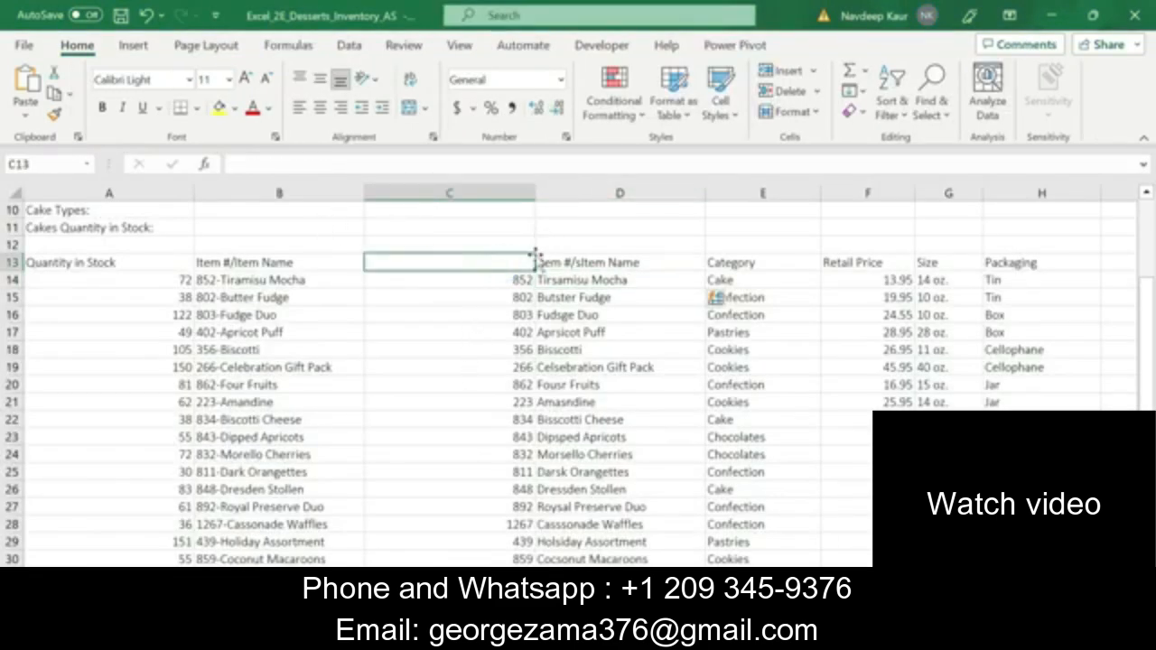
{"action": "type", "text": "Item #"}
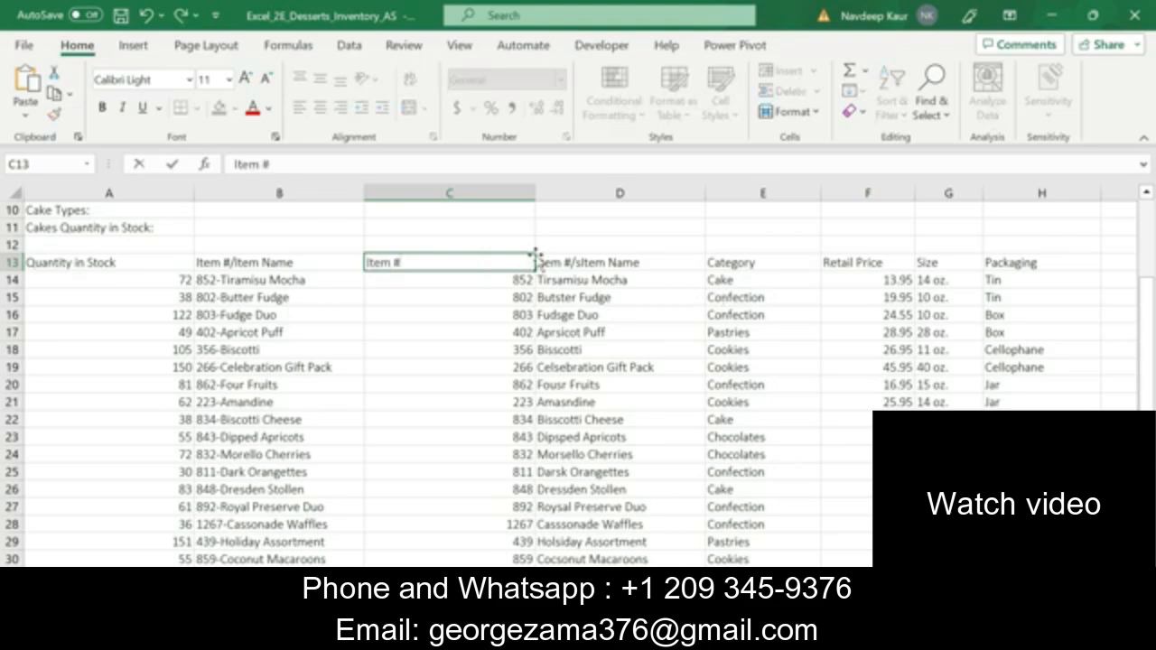
{"action": "left_click", "coordinate": [582, 262]}
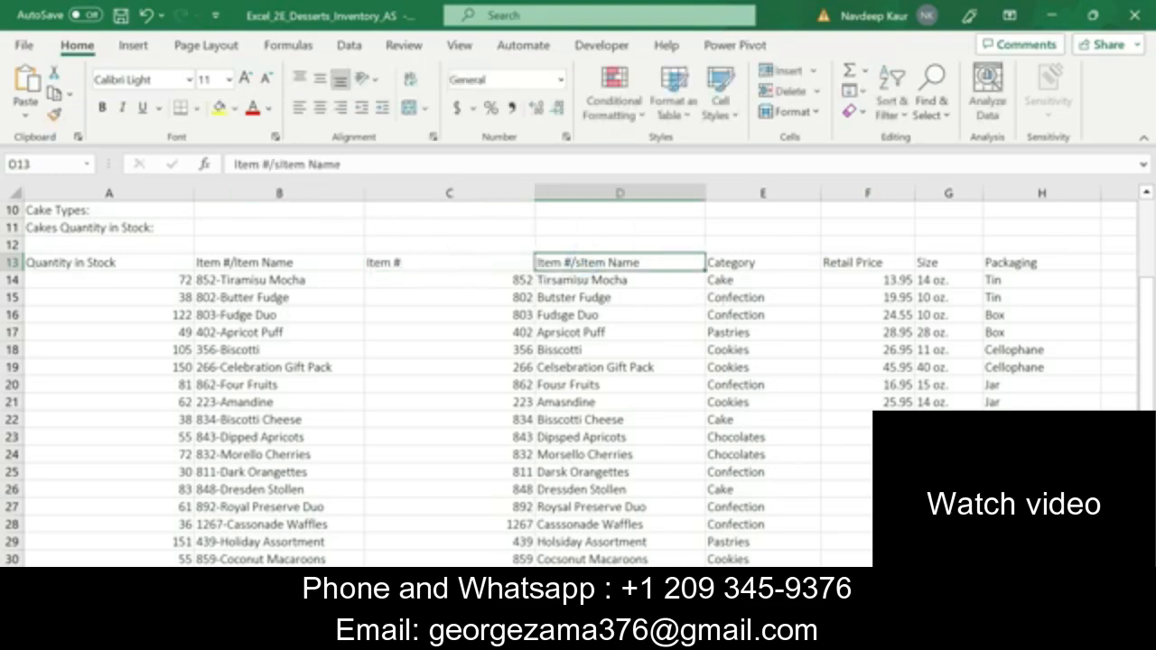
{"action": "left_click_drag", "start_coordinate": [280, 164], "coordinate": [234, 165]}
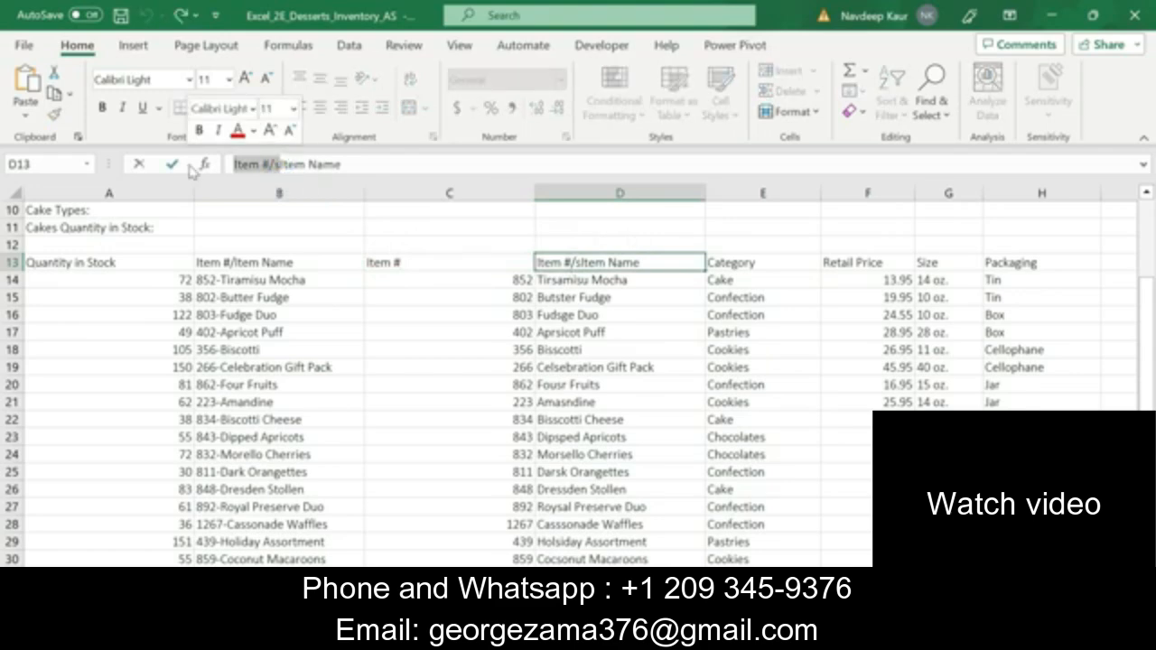
{"action": "key", "text": "BackSpace"}
{"action": "key", "text": "Return"}
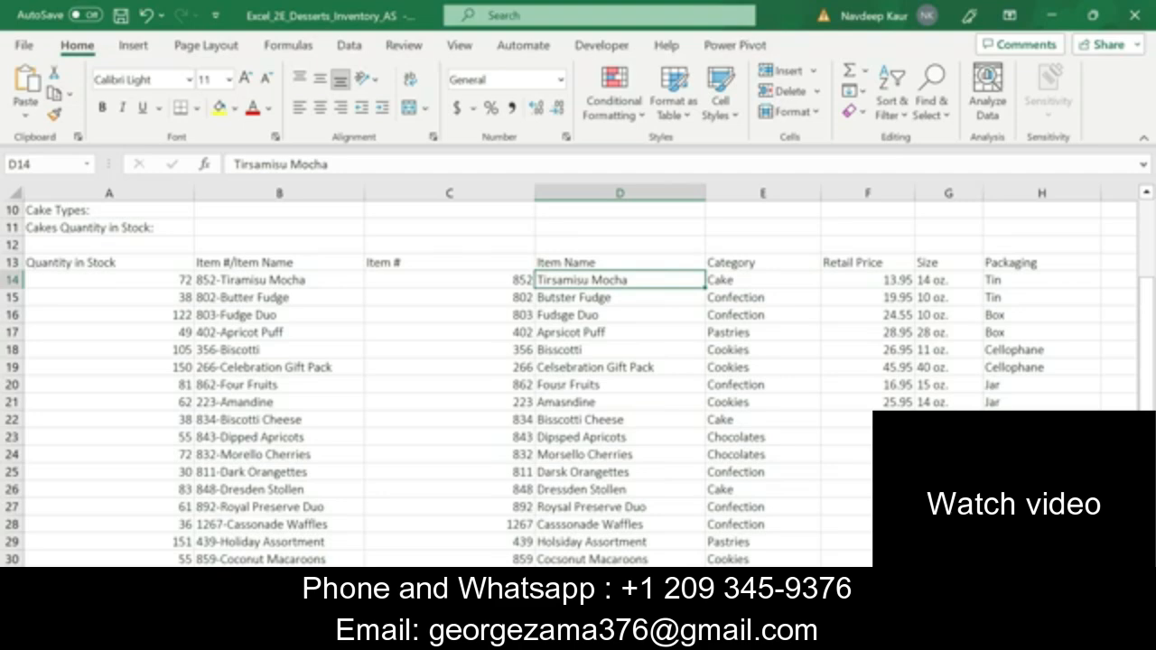
Recheck the Word instructions, return to the Excel workbook and delete column B with the combined Item #/Item Name data
{"action": "key", "text": "alt+Tab"}
{"action": "key", "text": "alt+Tab"}
{"action": "right_click", "coordinate": [278, 191]}
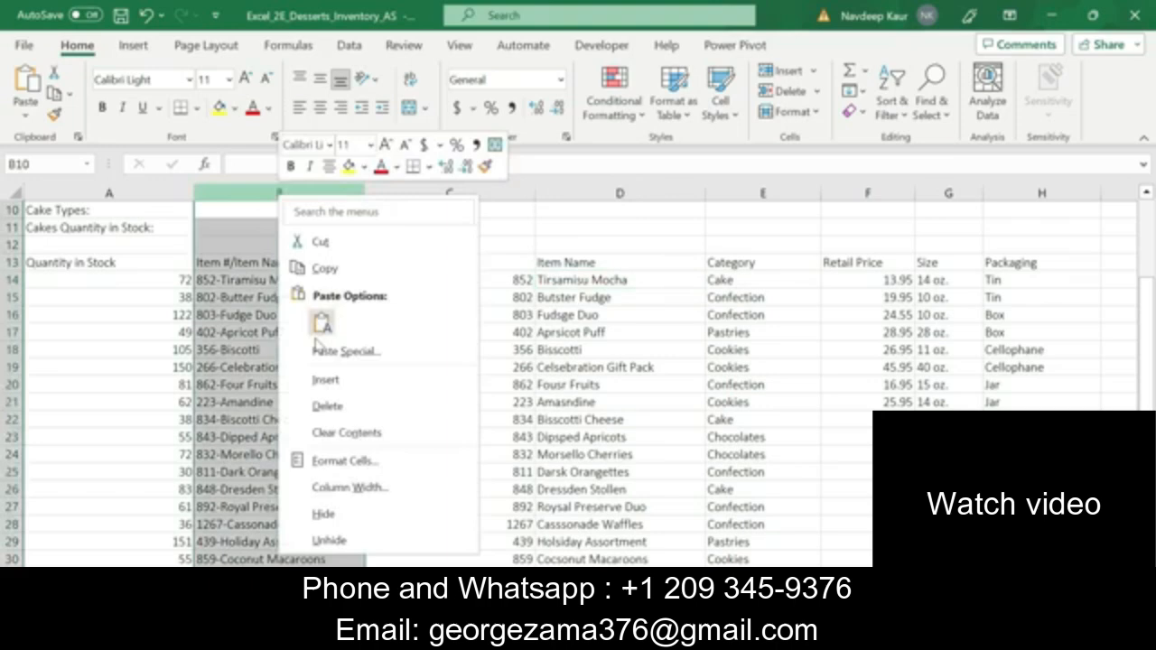
{"action": "left_click", "coordinate": [329, 404]}
{"action": "left_click", "coordinate": [430, 421]}
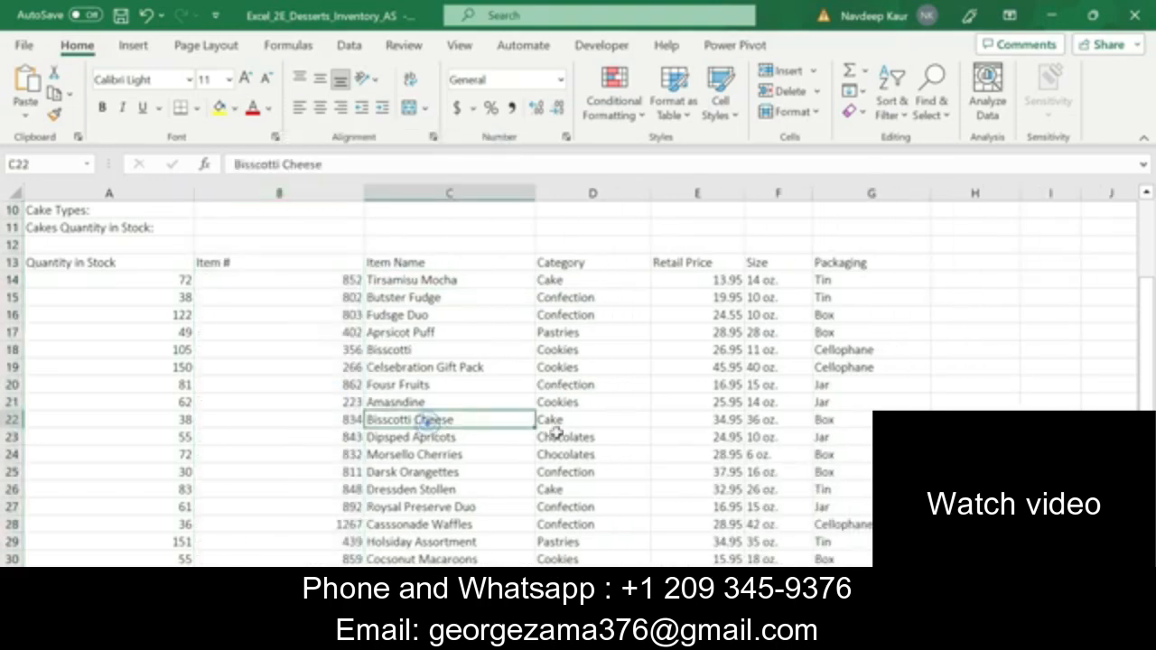
{"action": "scroll", "coordinate": [548, 433], "scroll_direction": "up", "scroll_amount": 1}
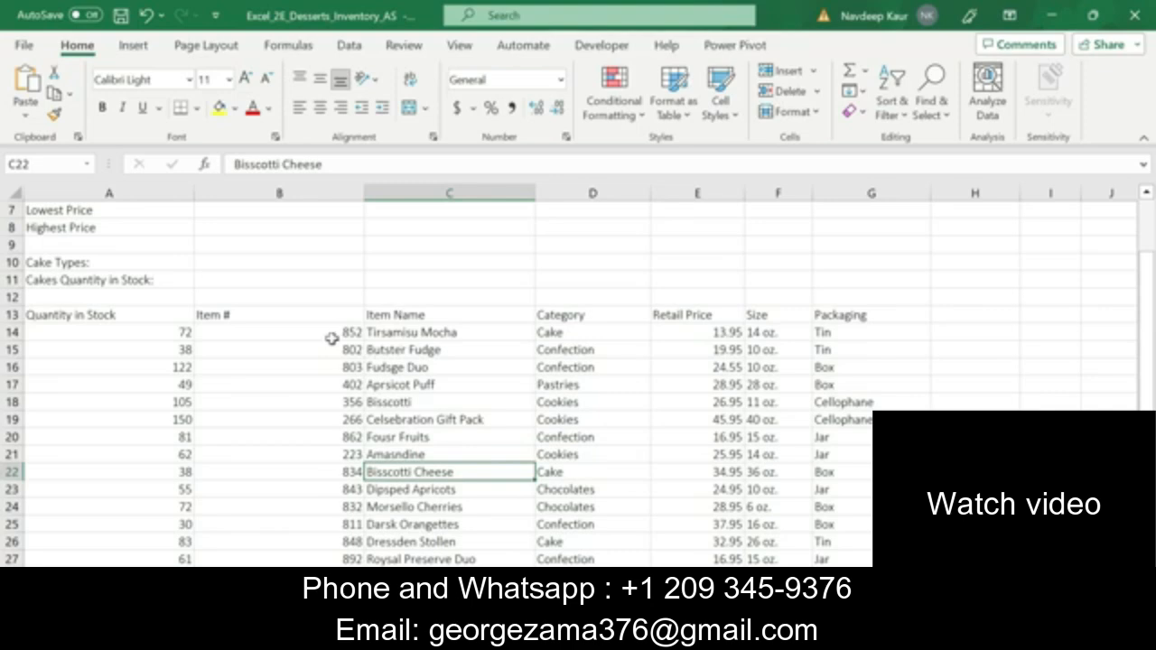
{"action": "scroll", "coordinate": [467, 386], "scroll_direction": "down", "scroll_amount": 5}
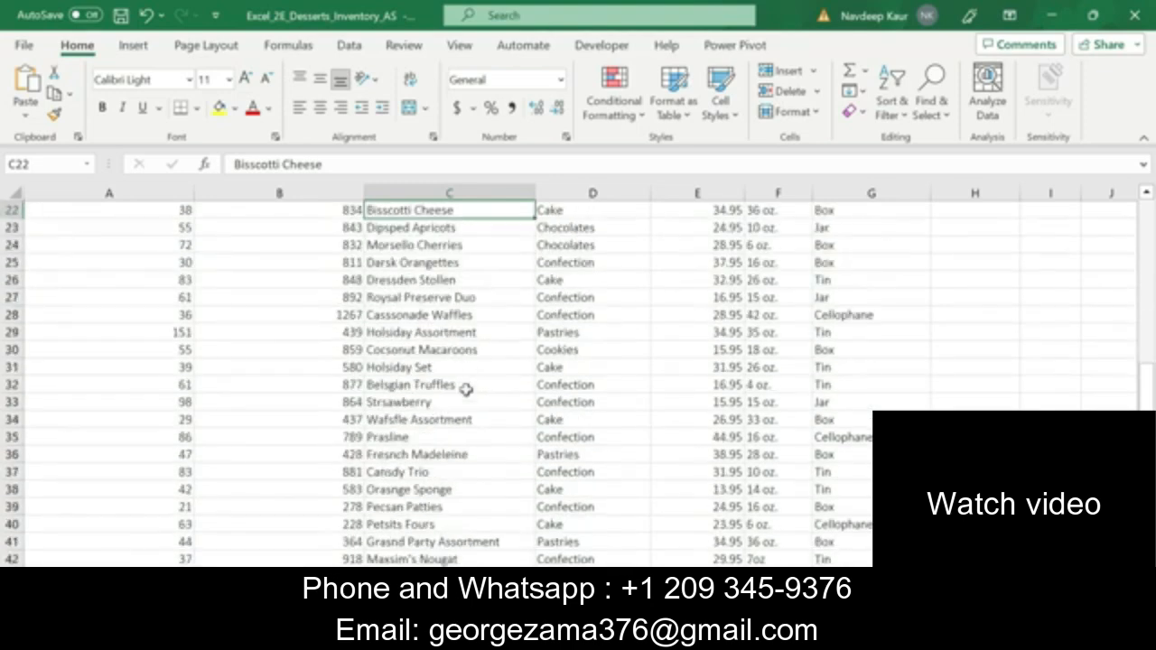
{"action": "scroll", "coordinate": [467, 387], "scroll_direction": "up", "scroll_amount": 7}
{"action": "scroll", "coordinate": [479, 397], "scroll_direction": "down", "scroll_amount": 2}
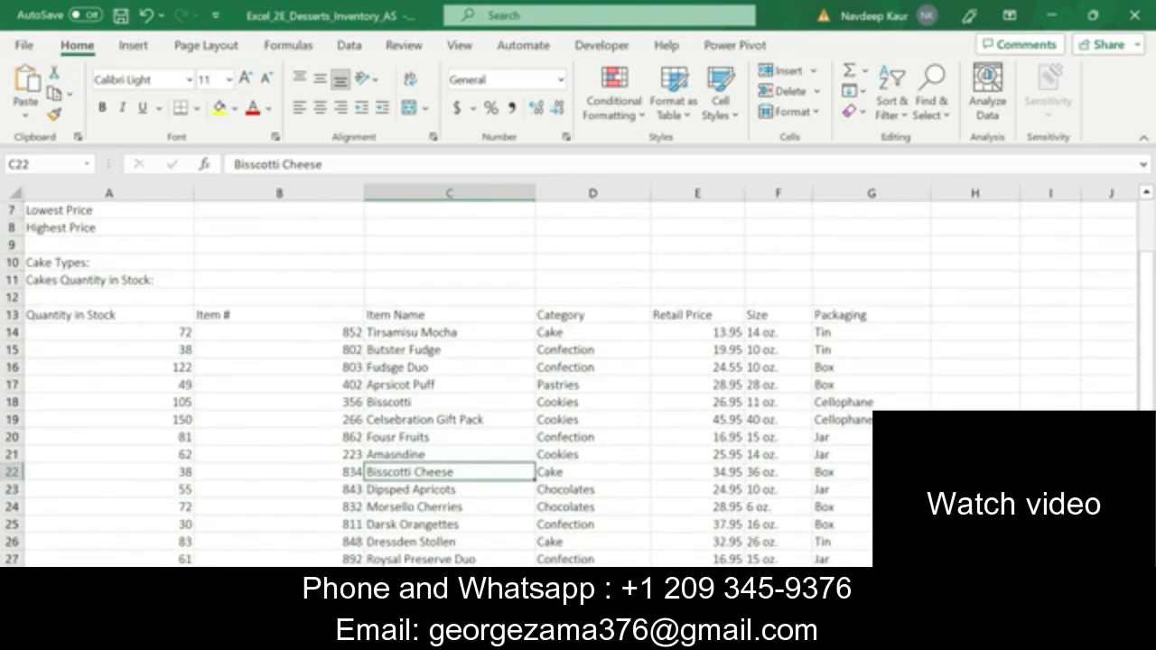
Switch to the Word instructions, remove the highlight from step 2 and highlight the step 3 text in bright green
{"action": "left_click", "coordinate": [689, 634]}
{"action": "left_click_drag", "start_coordinate": [571, 427], "coordinate": [294, 383]}
{"action": "left_click", "coordinate": [390, 427]}
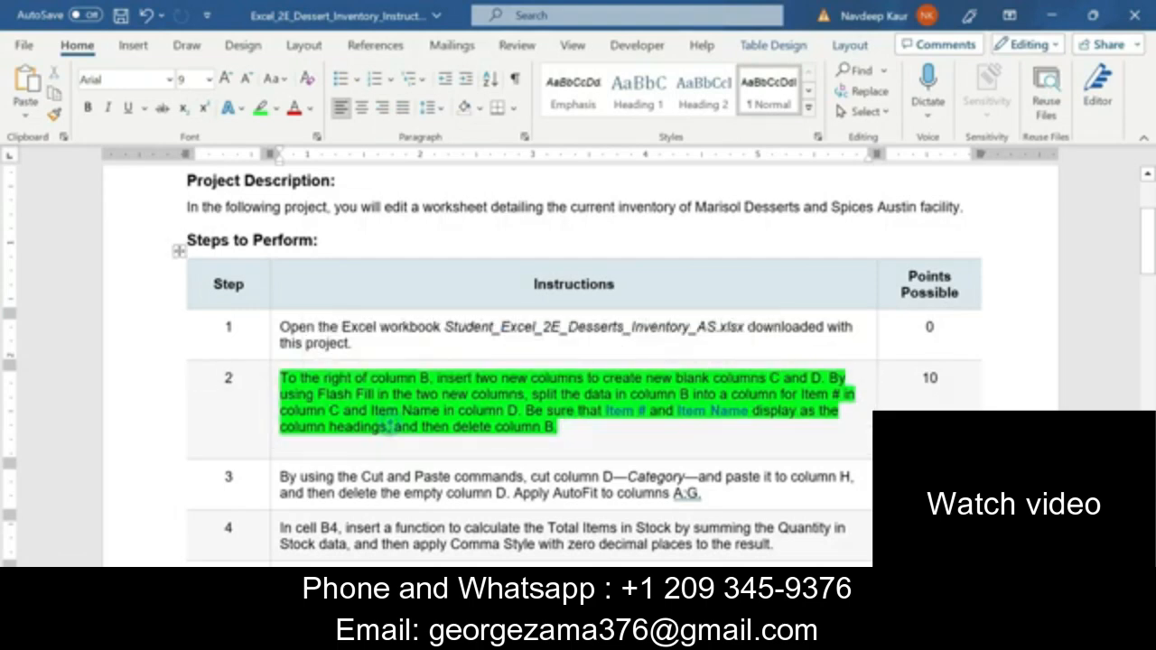
{"action": "left_click_drag", "start_coordinate": [567, 427], "coordinate": [332, 369]}
{"action": "left_click", "coordinate": [362, 352]}
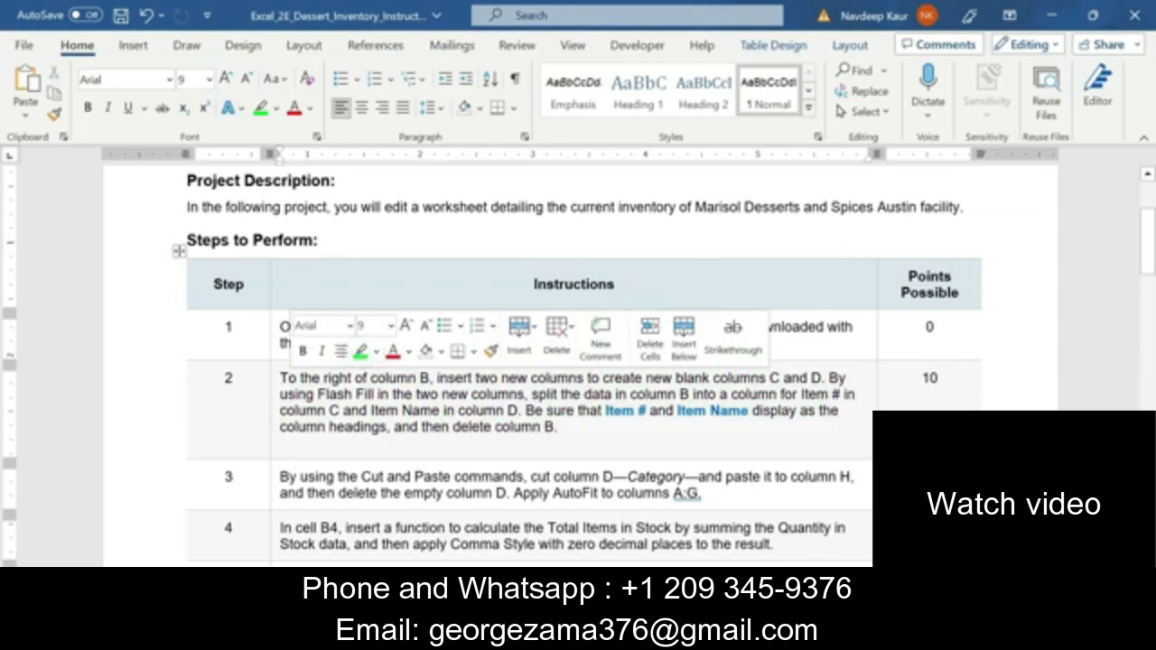
{"action": "scroll", "coordinate": [362, 353], "scroll_direction": "down", "scroll_amount": 2}
{"action": "left_click_drag", "start_coordinate": [703, 381], "coordinate": [280, 365]}
{"action": "left_click", "coordinate": [365, 338]}
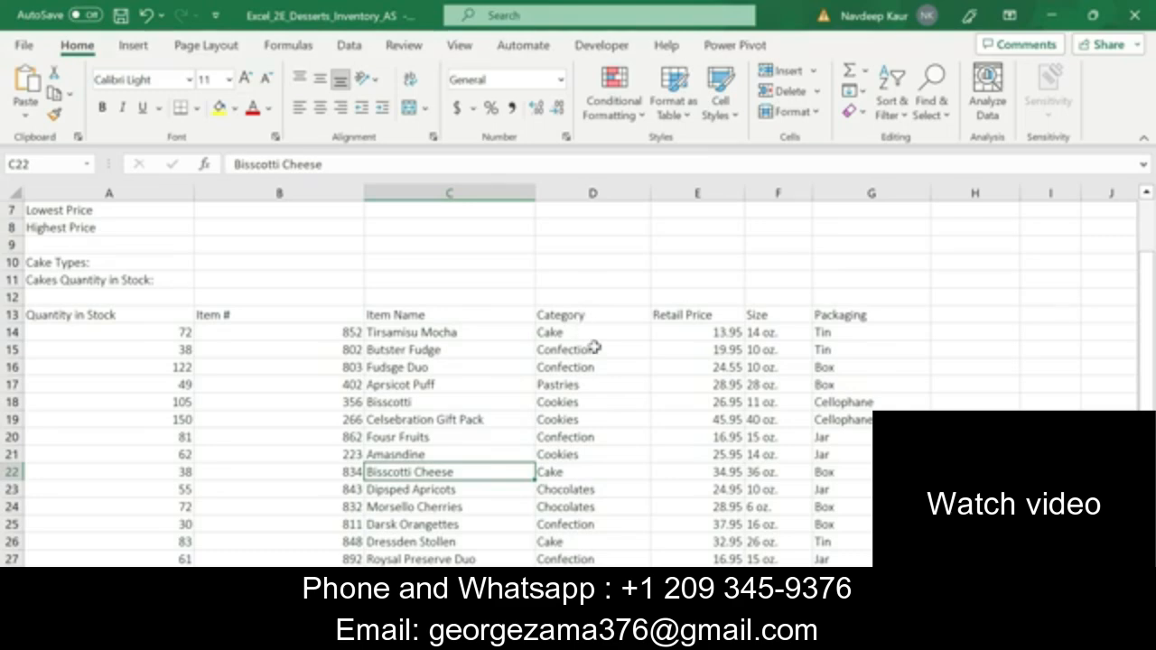
{"action": "key", "text": "alt+Tab"}
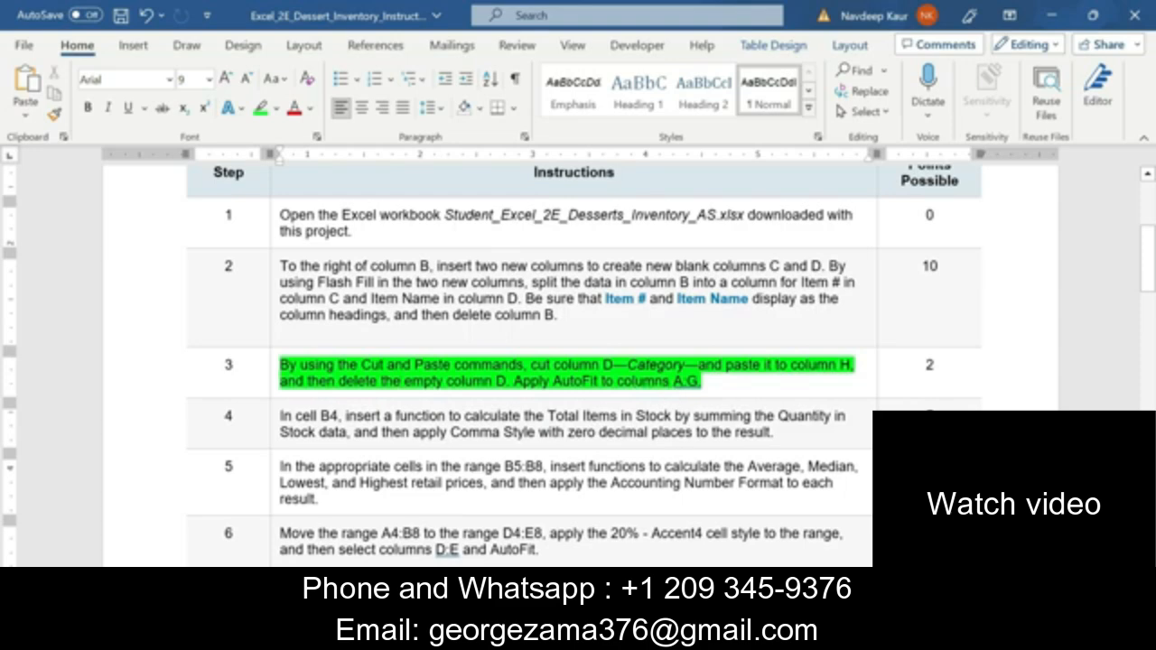
Switch to the Excel workbook, cut the Category column D and paste it into column H
{"action": "left_click", "coordinate": [695, 632]}
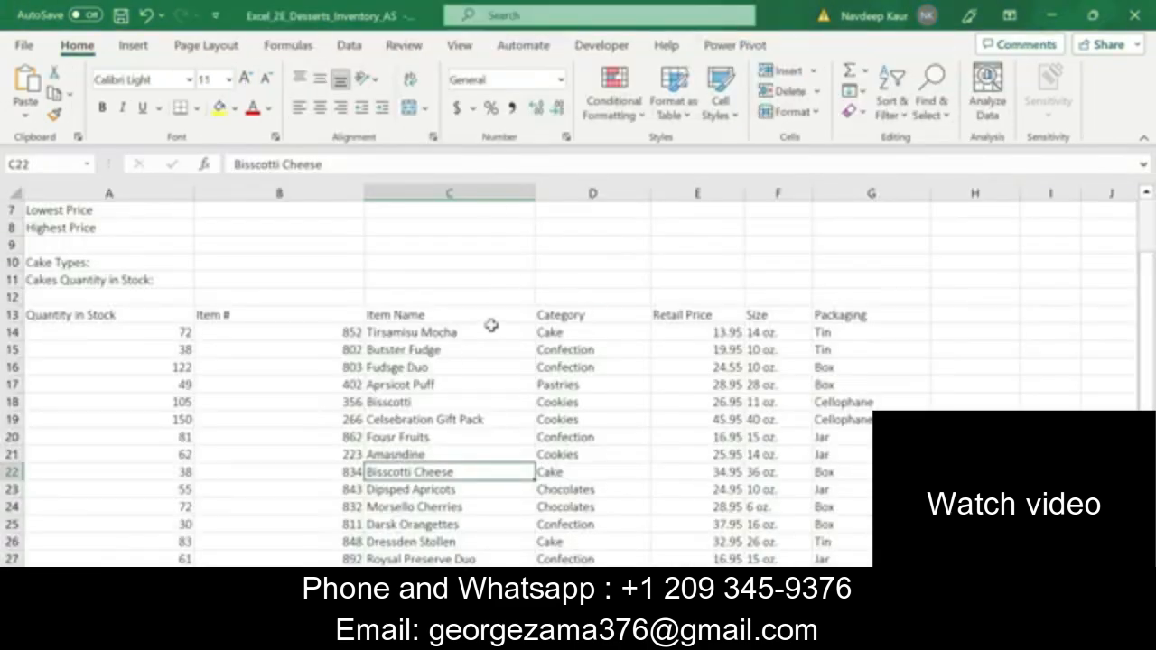
{"action": "scroll", "coordinate": [617, 367], "scroll_direction": "down", "scroll_amount": 7}
{"action": "scroll", "coordinate": [617, 367], "scroll_direction": "up", "scroll_amount": 9}
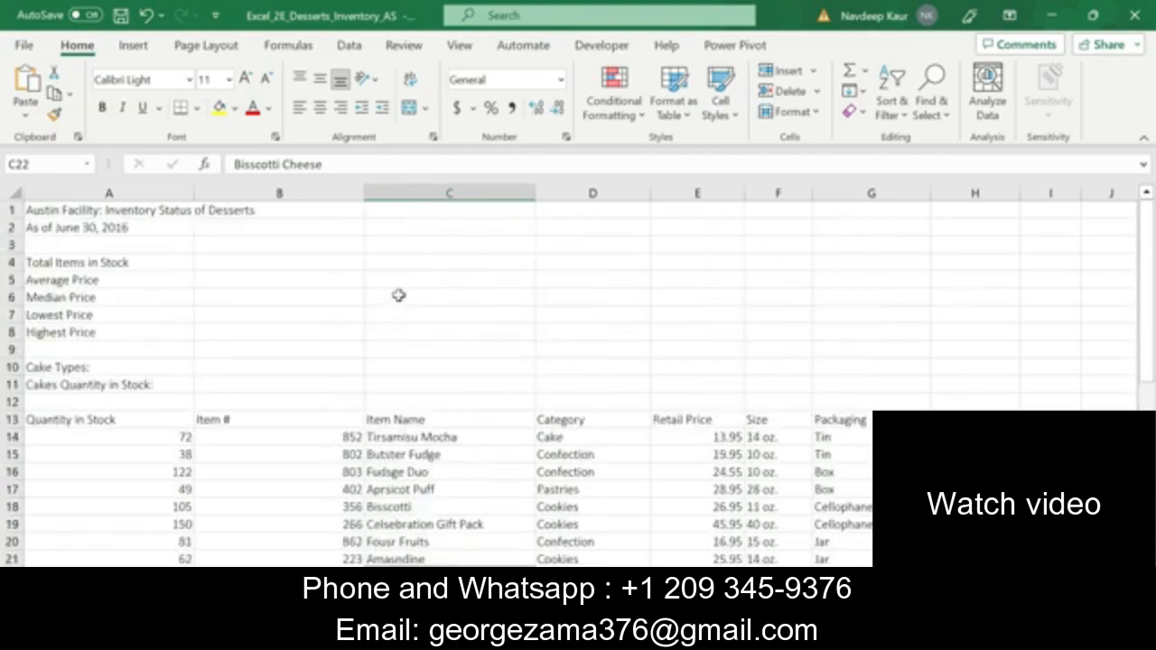
{"action": "right_click", "coordinate": [600, 194]}
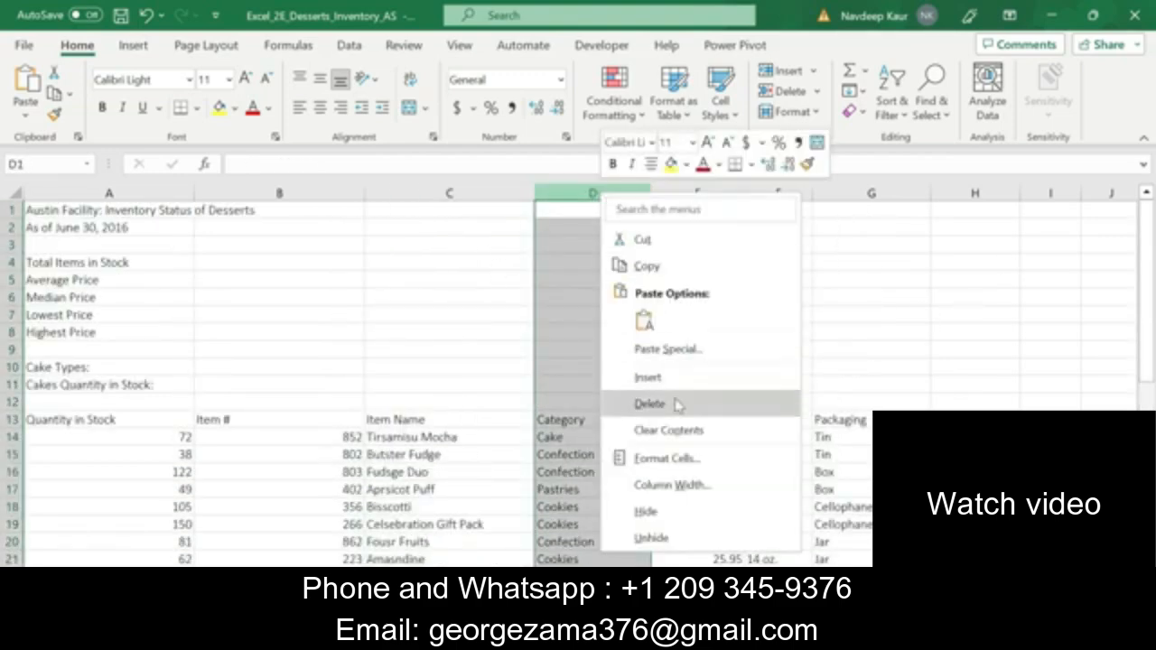
{"action": "left_click", "coordinate": [659, 239]}
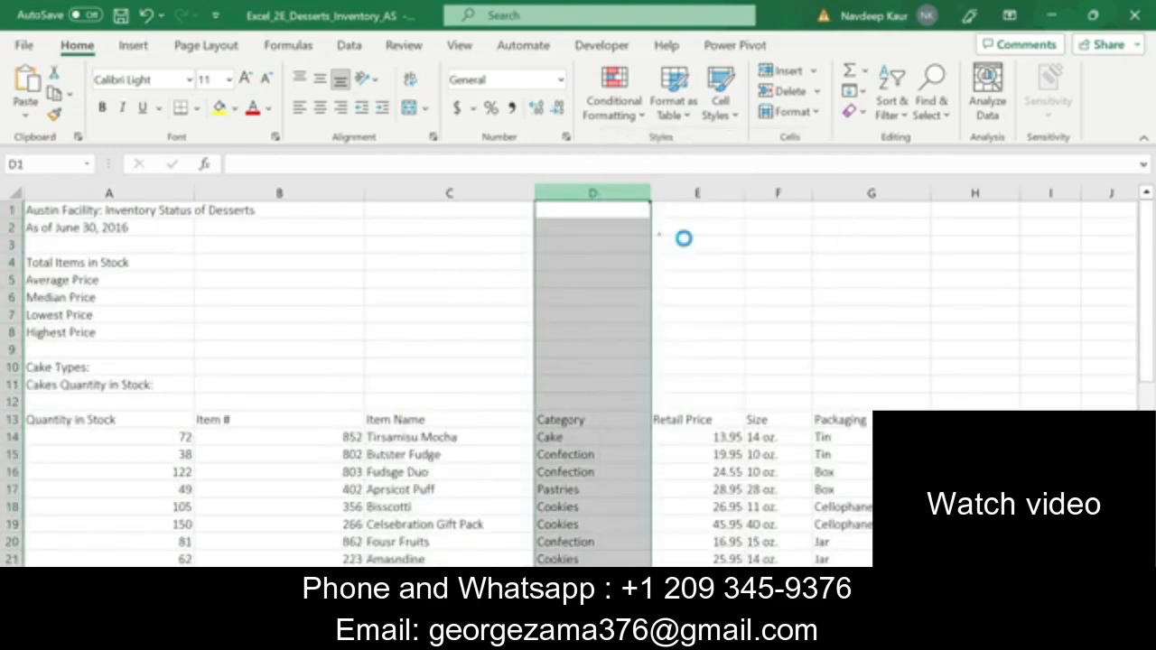
{"action": "left_click", "coordinate": [967, 193]}
{"action": "right_click", "coordinate": [965, 193]}
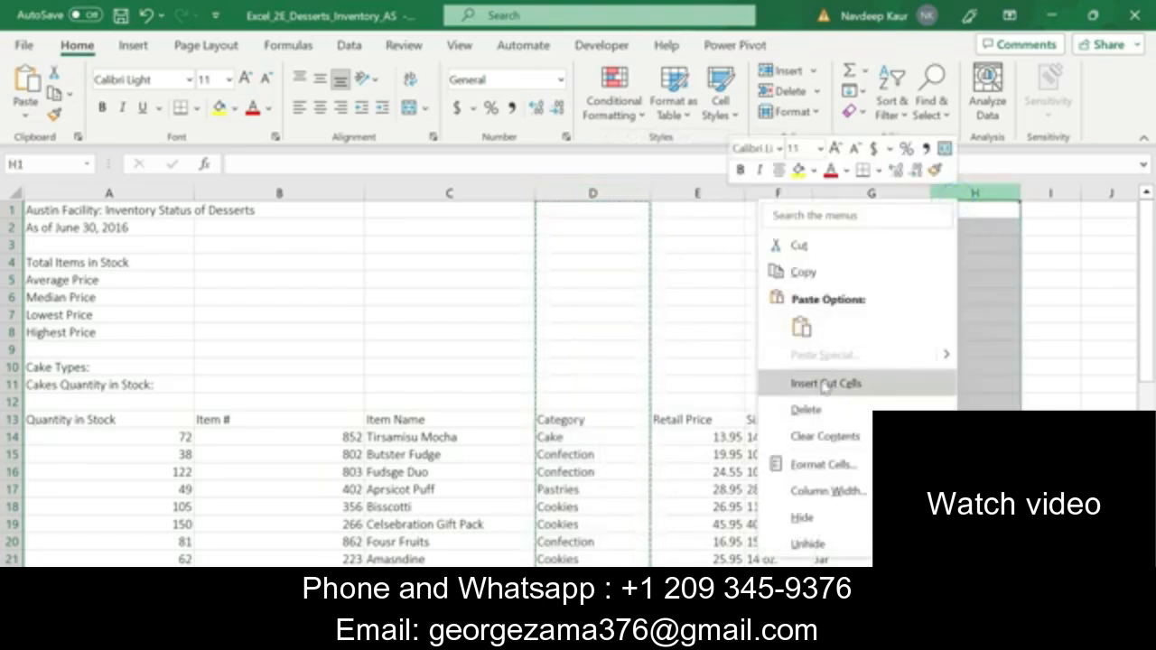
{"action": "left_click", "coordinate": [1003, 195]}
{"action": "right_click", "coordinate": [1001, 195]}
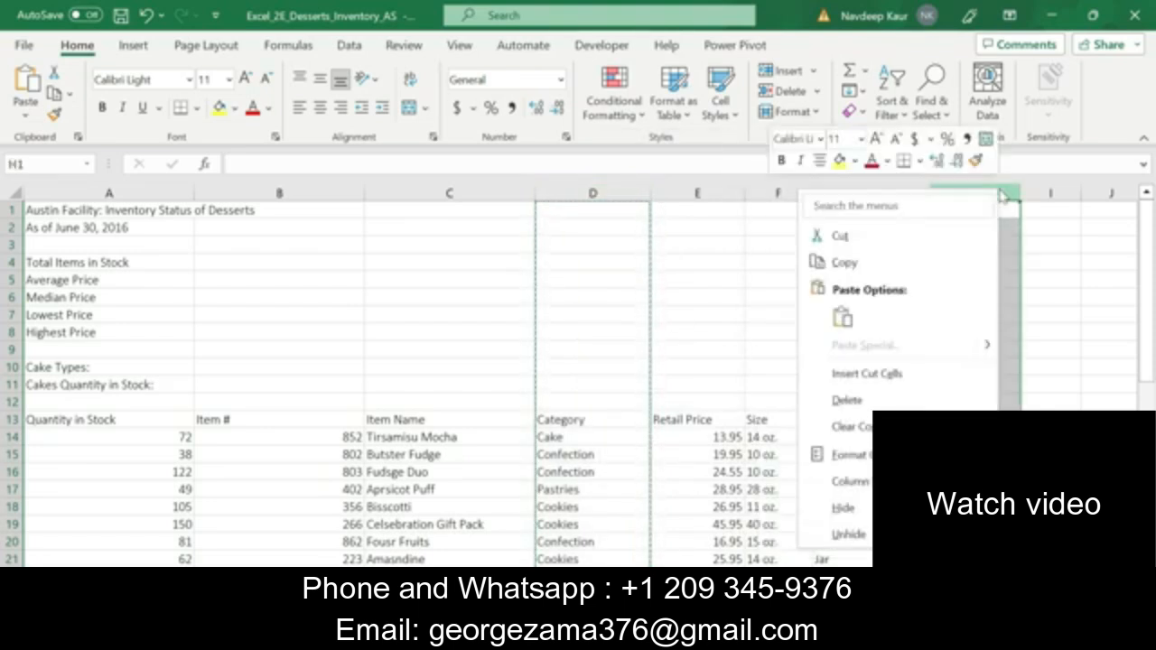
{"action": "key", "text": "Escape"}
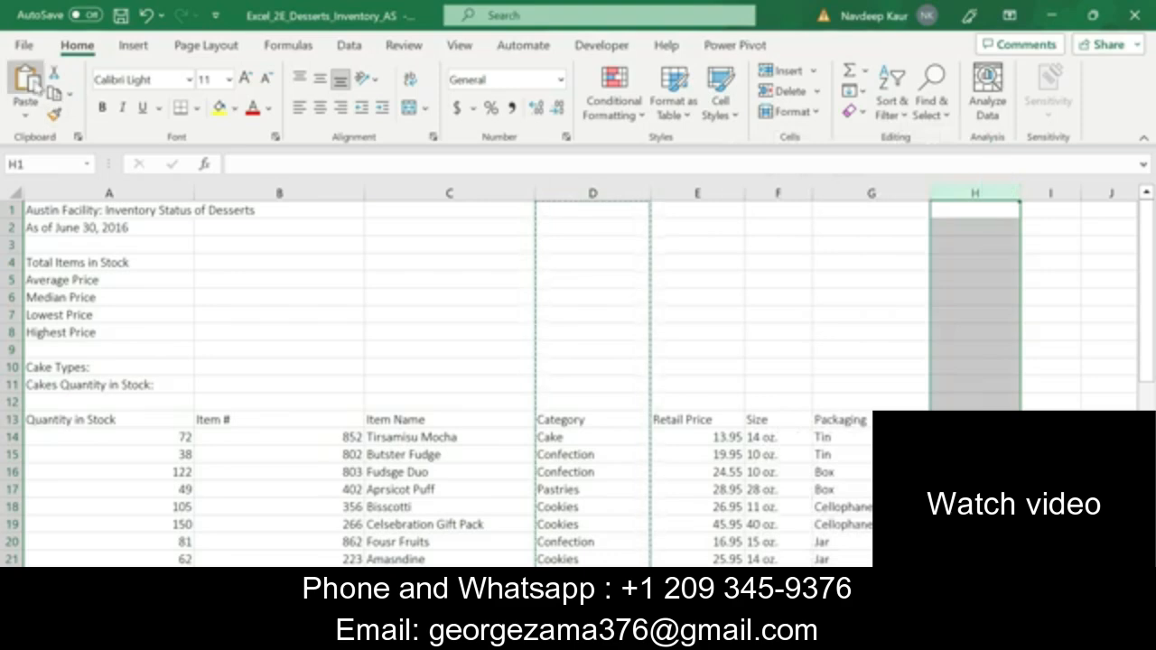
{"action": "left_click", "coordinate": [30, 81]}
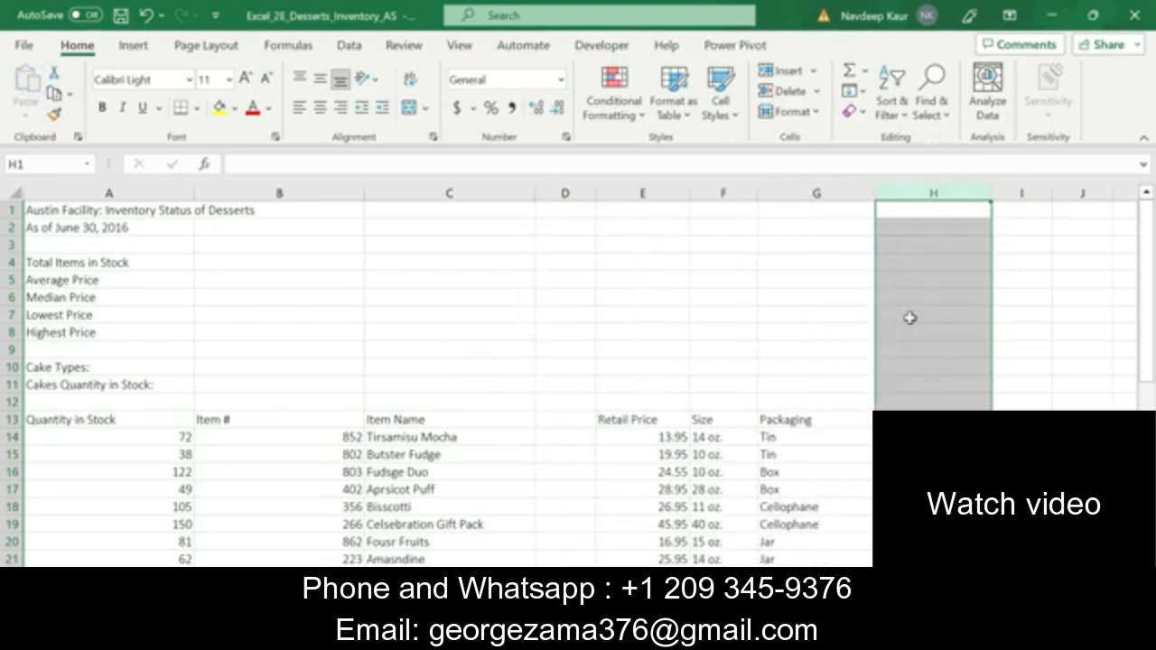
{"action": "scroll", "coordinate": [923, 290], "scroll_direction": "down", "scroll_amount": 6}
{"action": "scroll", "coordinate": [923, 290], "scroll_direction": "up", "scroll_amount": 6}
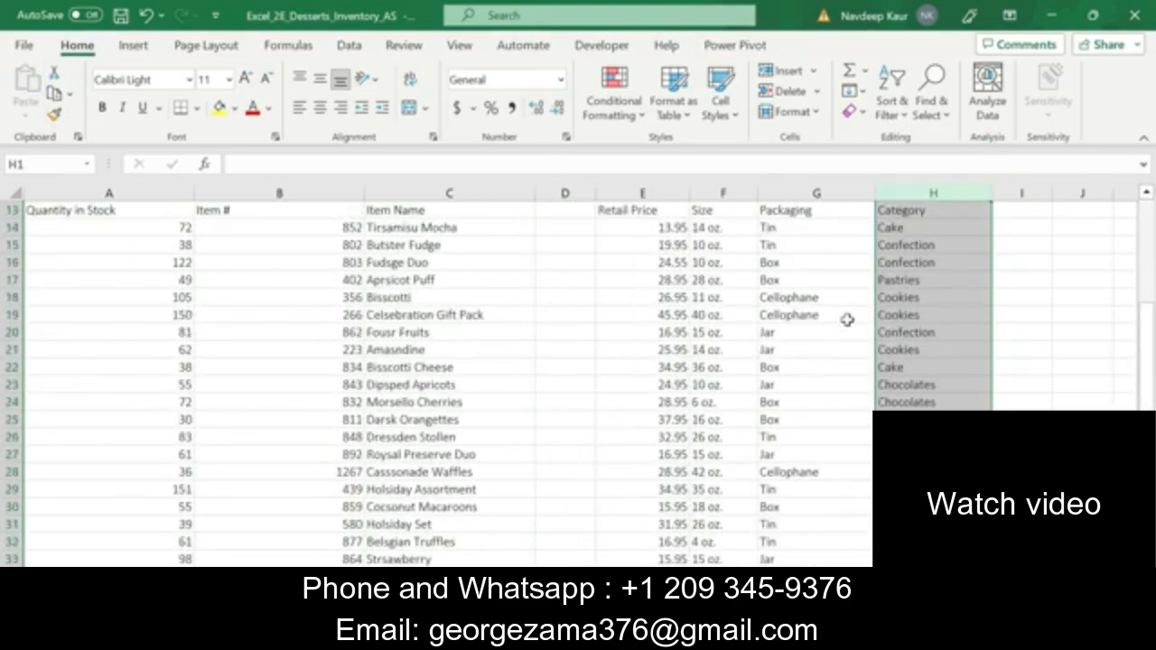
Delete the empty column D between Item Name and Retail Price, then look over the remaining inventory rows
{"action": "left_click", "coordinate": [564, 194]}
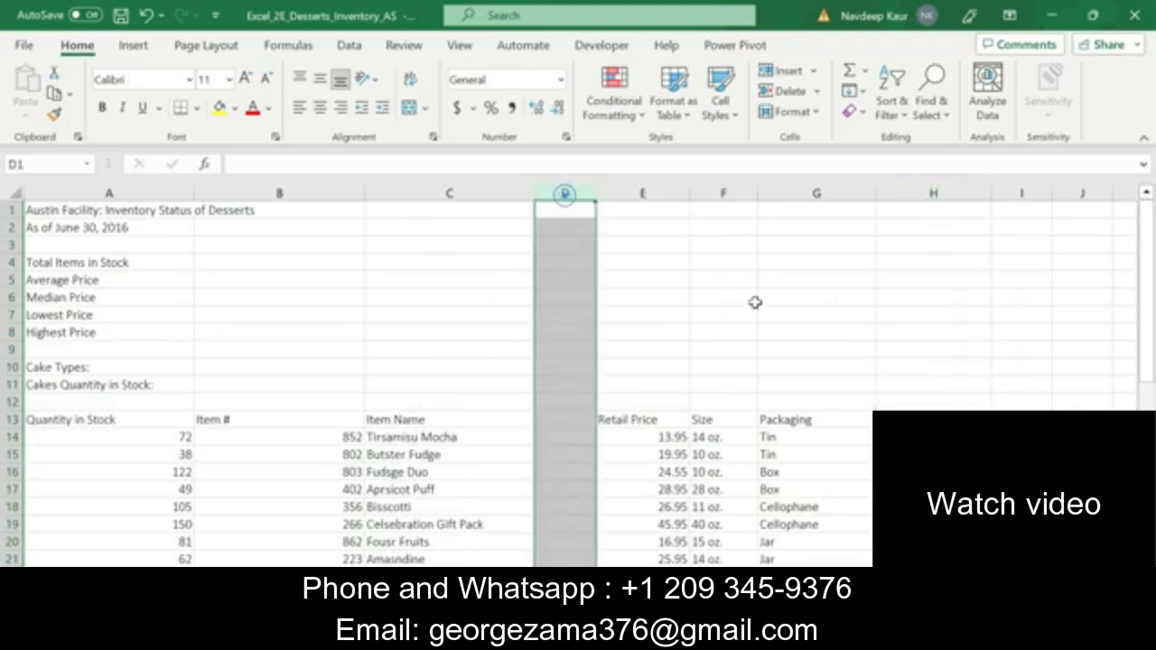
{"action": "scroll", "coordinate": [792, 324], "scroll_direction": "down", "scroll_amount": 6}
{"action": "scroll", "coordinate": [792, 323], "scroll_direction": "down", "scroll_amount": 6}
{"action": "scroll", "coordinate": [791, 324], "scroll_direction": "up", "scroll_amount": 11}
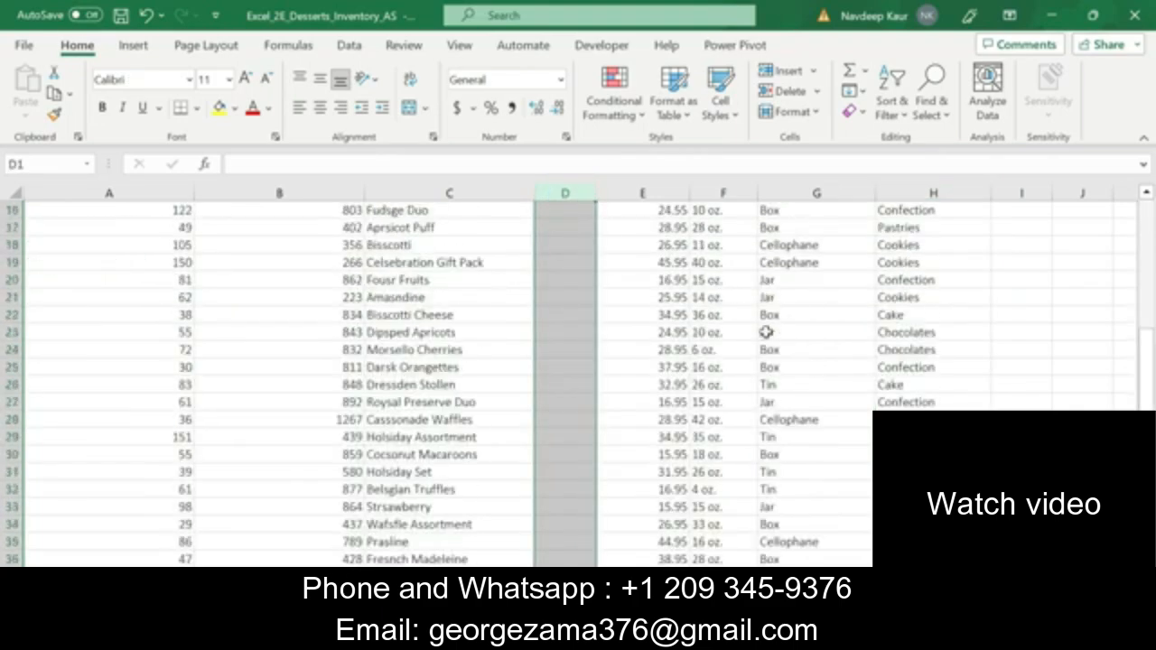
{"action": "right_click", "coordinate": [564, 193]}
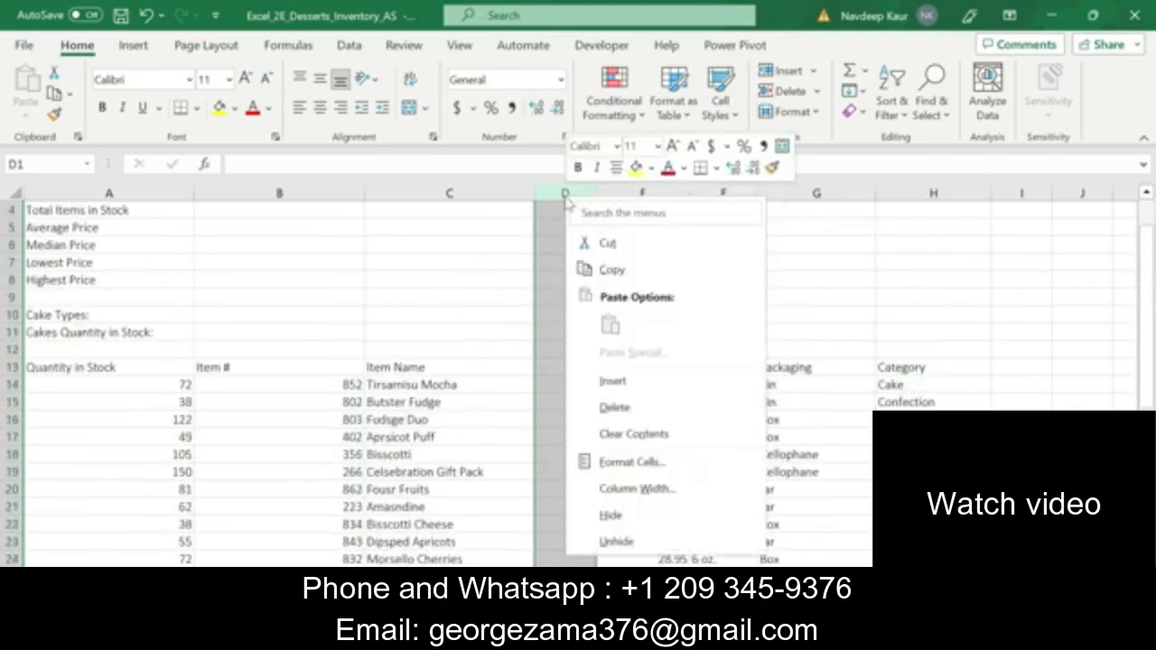
{"action": "left_click", "coordinate": [648, 407]}
{"action": "scroll", "coordinate": [648, 406], "scroll_direction": "up", "scroll_amount": 1}
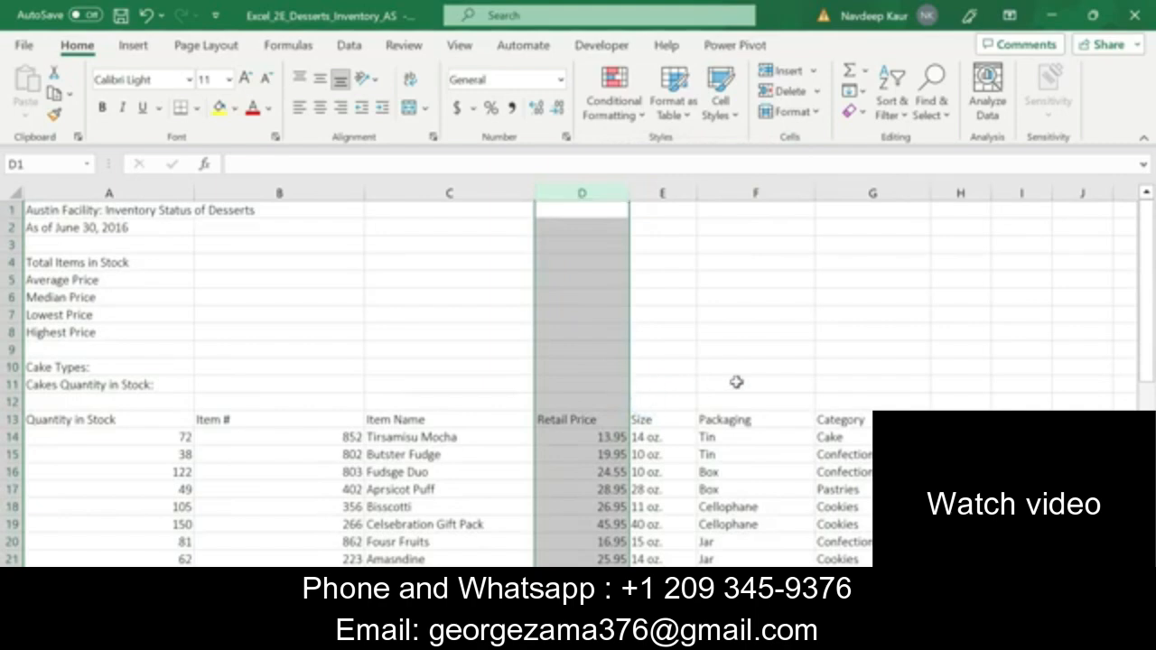
{"action": "scroll", "coordinate": [736, 382], "scroll_direction": "down", "scroll_amount": 11}
{"action": "scroll", "coordinate": [736, 382], "scroll_direction": "up", "scroll_amount": 3}
{"action": "left_click", "coordinate": [459, 542]}
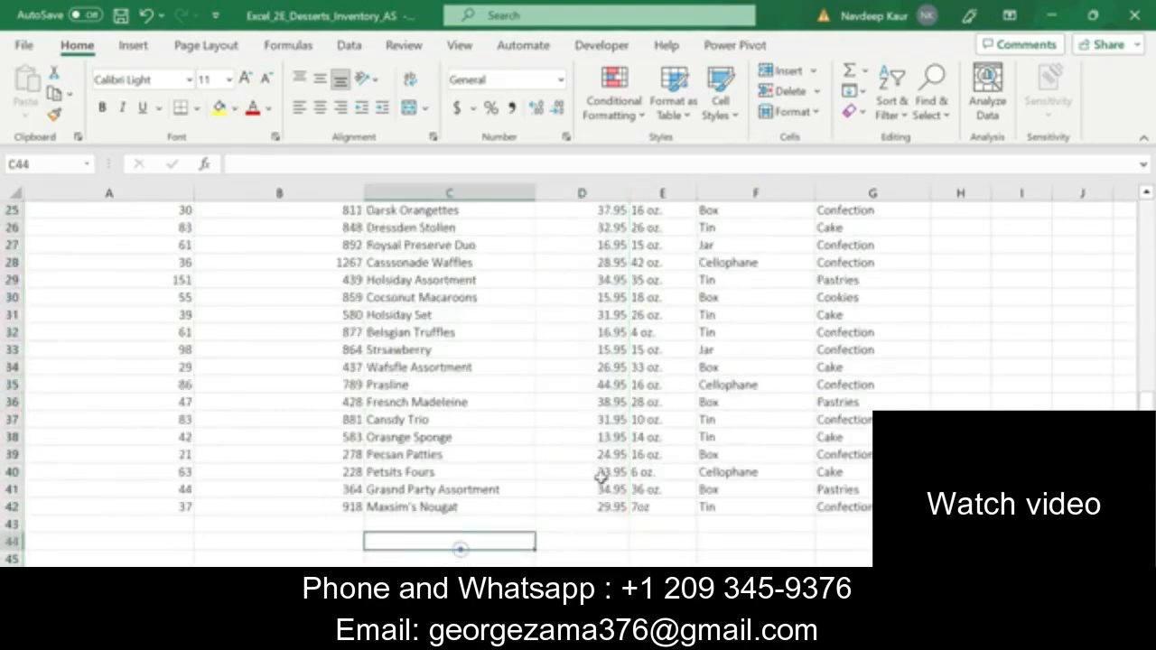
{"action": "scroll", "coordinate": [664, 435], "scroll_direction": "up", "scroll_amount": 6}
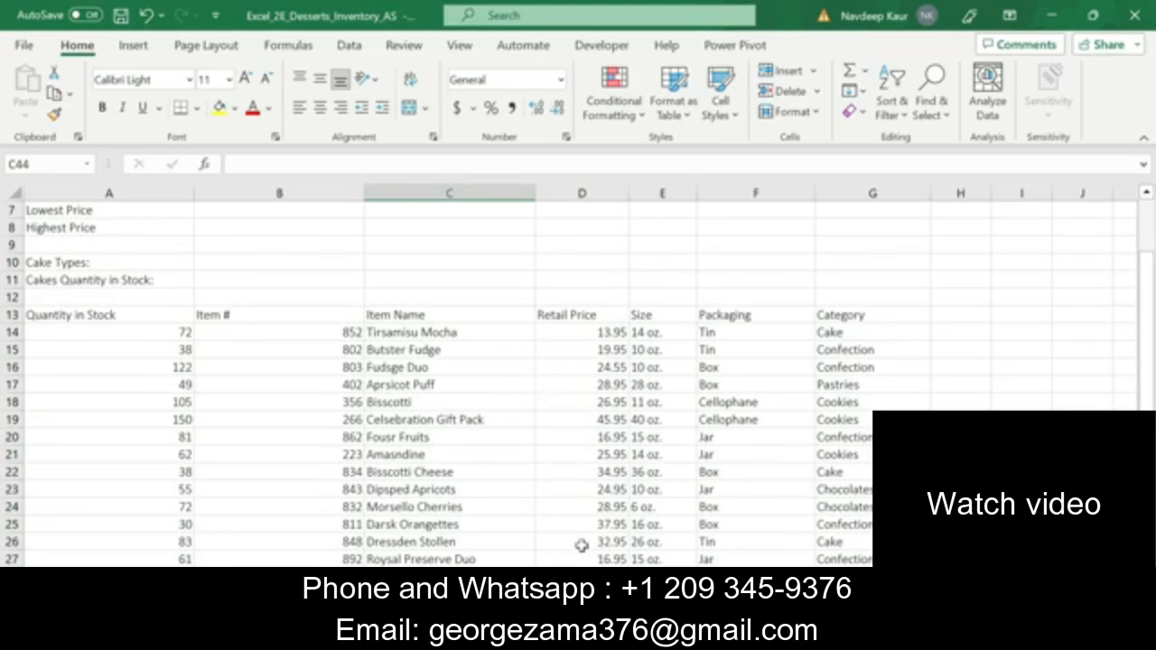
Check the AutoFit instruction in step 3 of the Word document, then AutoFit the widths of columns A:G in the Excel workbook
{"action": "key", "text": "alt+Tab"}
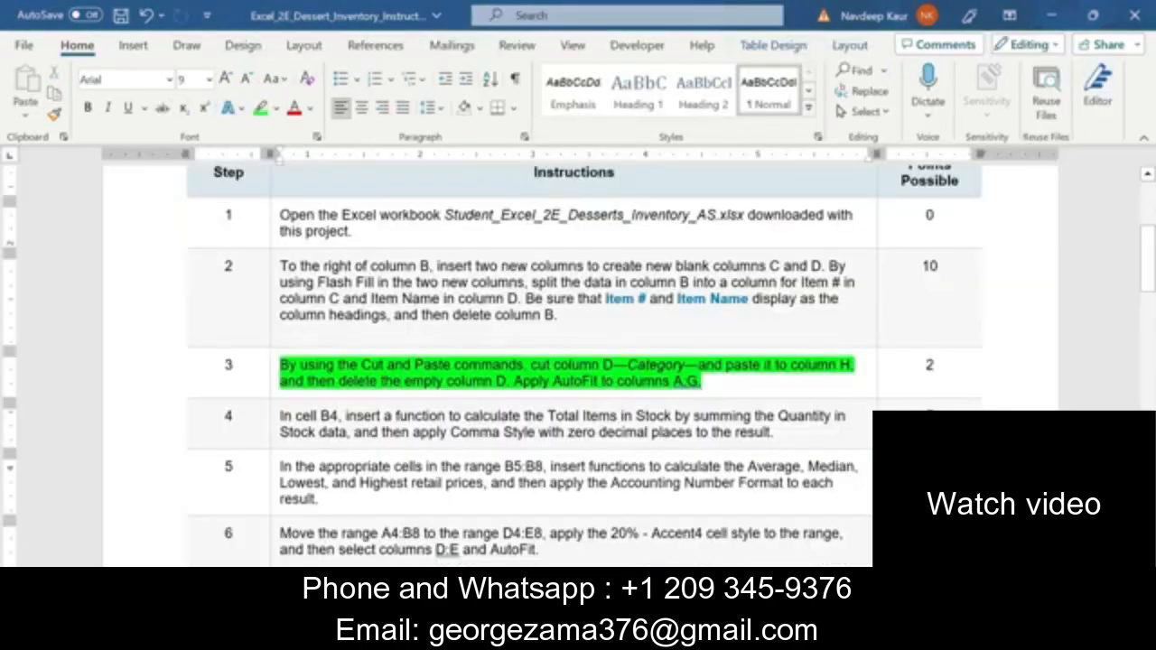
{"action": "left_click_drag", "start_coordinate": [515, 382], "coordinate": [699, 382]}
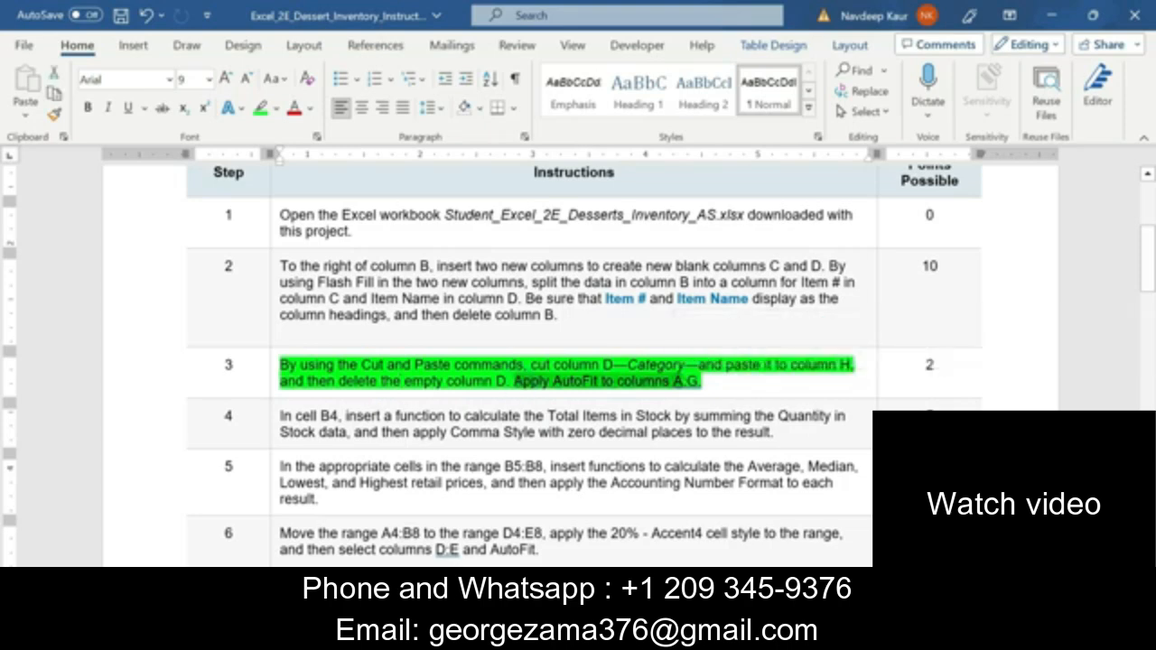
{"action": "key", "text": "alt+Tab"}
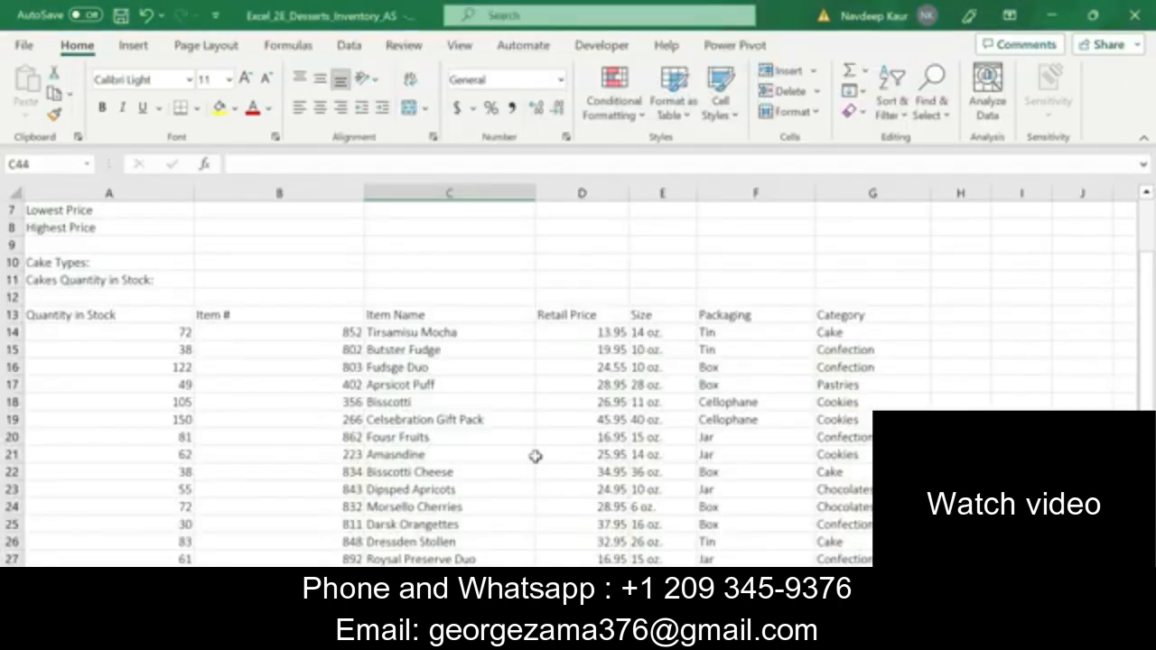
{"action": "left_click", "coordinate": [143, 193]}
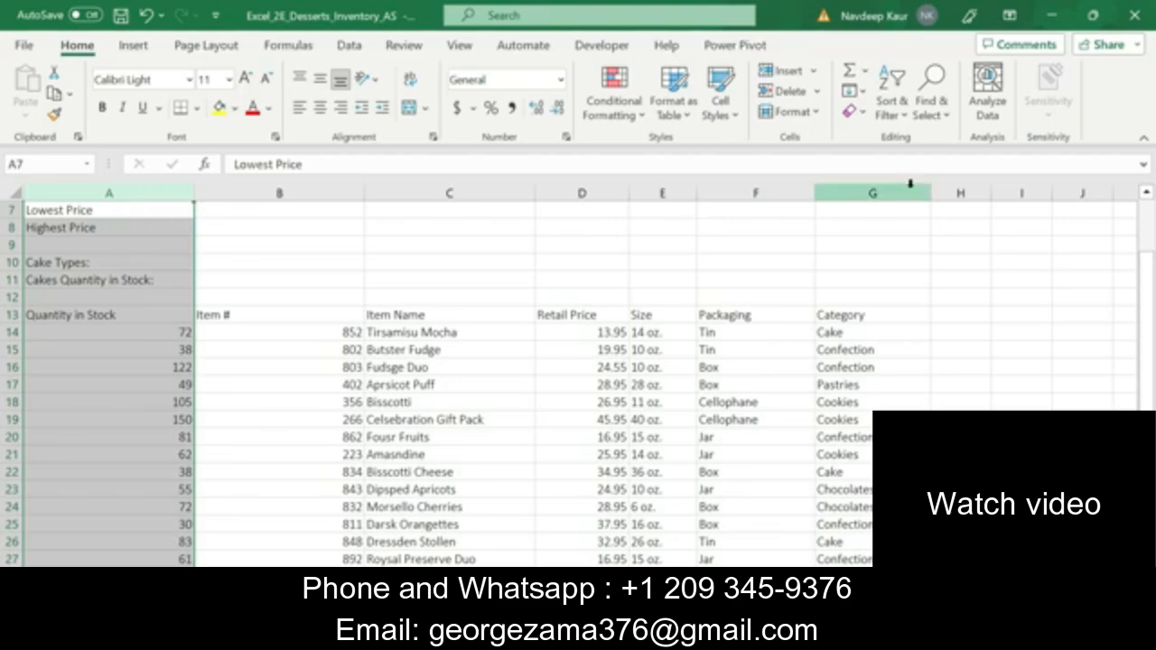
{"action": "left_click", "coordinate": [899, 193], "text": "shift"}
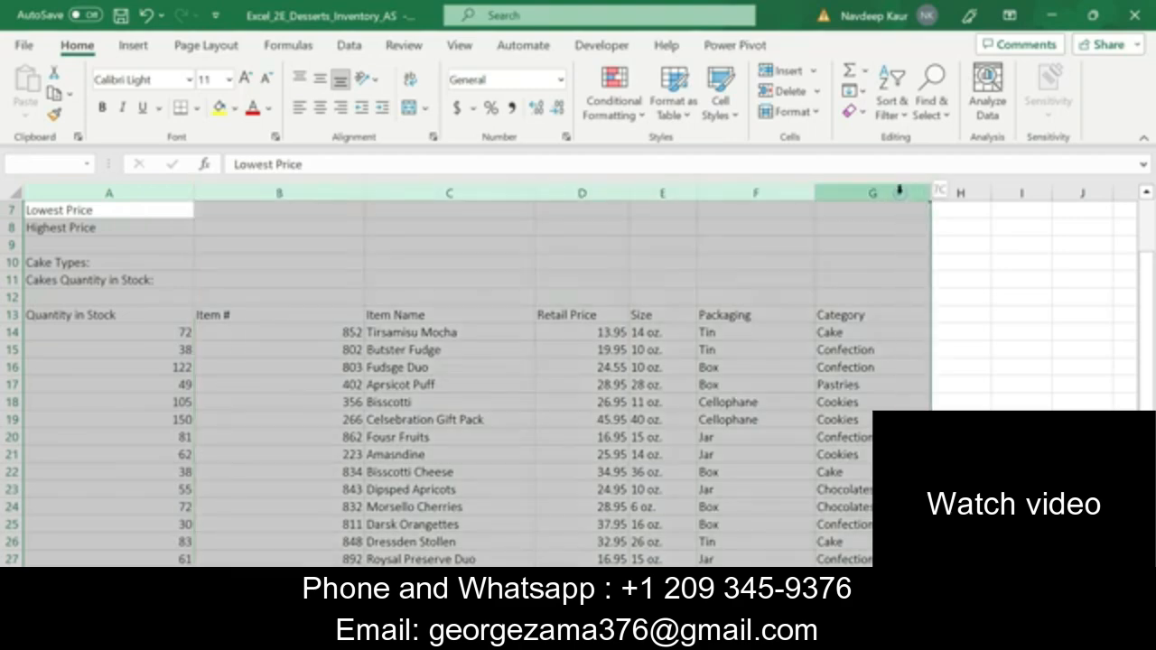
{"action": "left_click", "coordinate": [815, 114]}
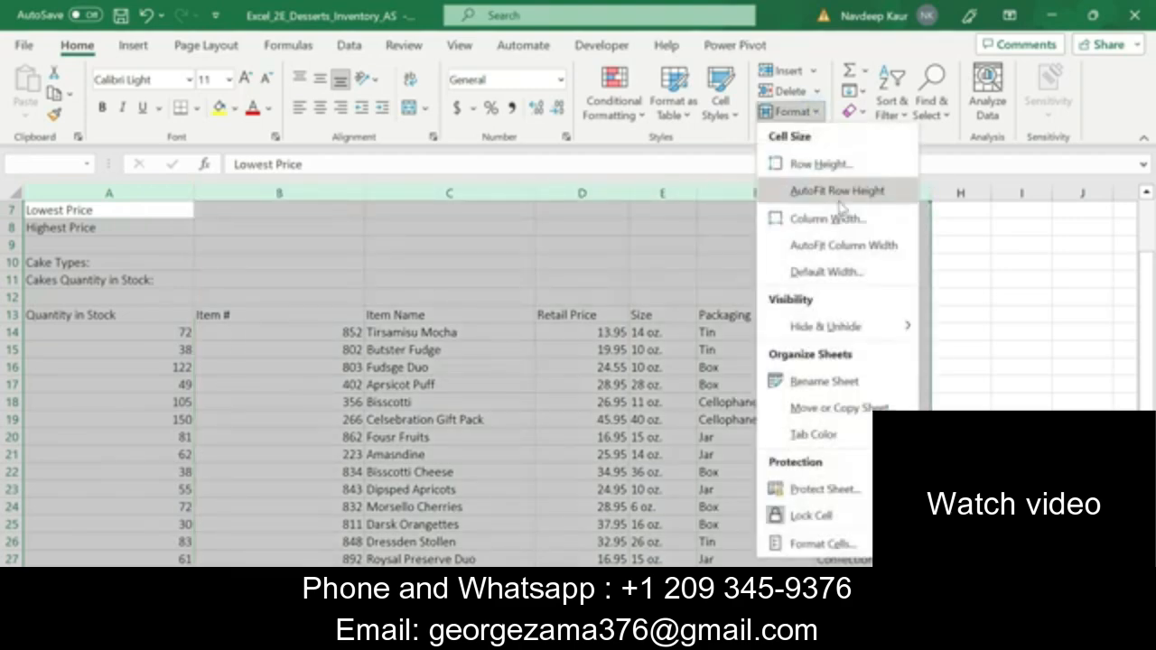
{"action": "left_click", "coordinate": [829, 244]}
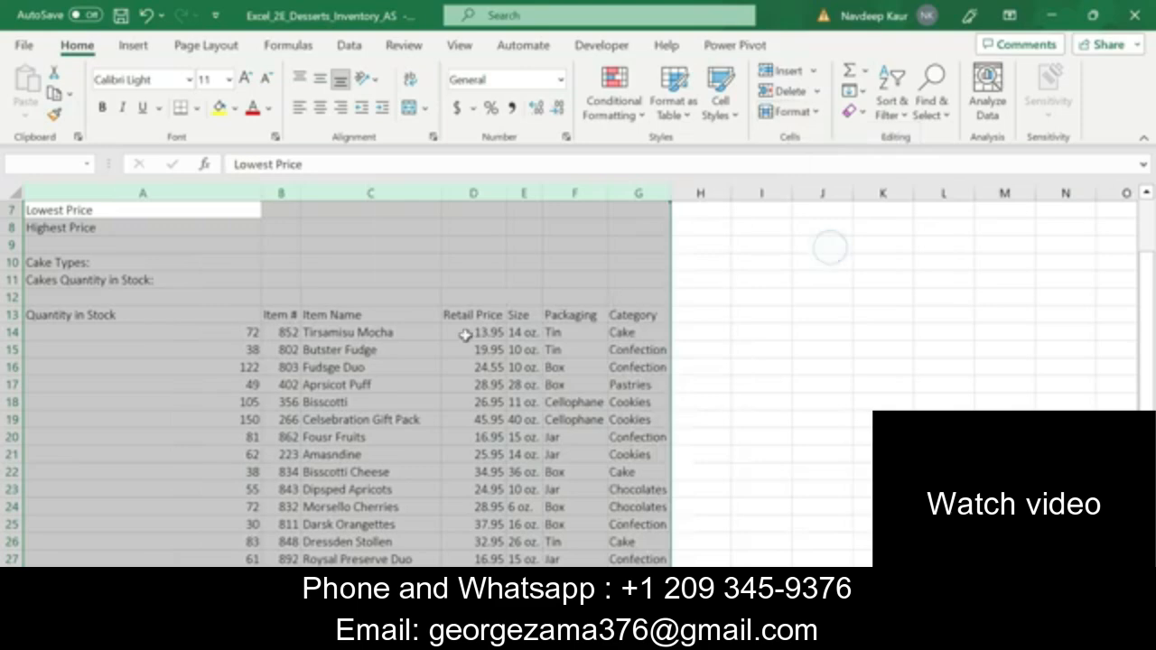
Look over the inventory table through row 42 to check the fitted column widths
{"action": "left_click", "coordinate": [822, 282]}
{"action": "scroll", "coordinate": [775, 339], "scroll_direction": "down", "scroll_amount": 6}
{"action": "scroll", "coordinate": [775, 339], "scroll_direction": "down", "scroll_amount": 2}
{"action": "scroll", "coordinate": [777, 341], "scroll_direction": "up", "scroll_amount": 2}
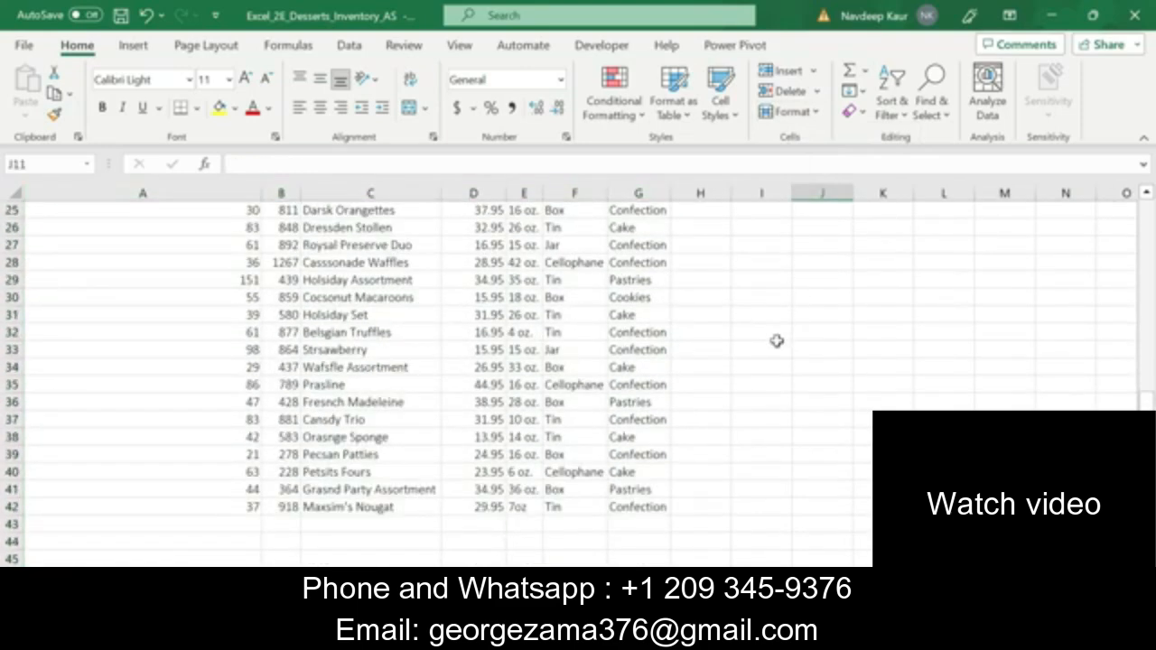
{"action": "scroll", "coordinate": [773, 339], "scroll_direction": "up", "scroll_amount": 3}
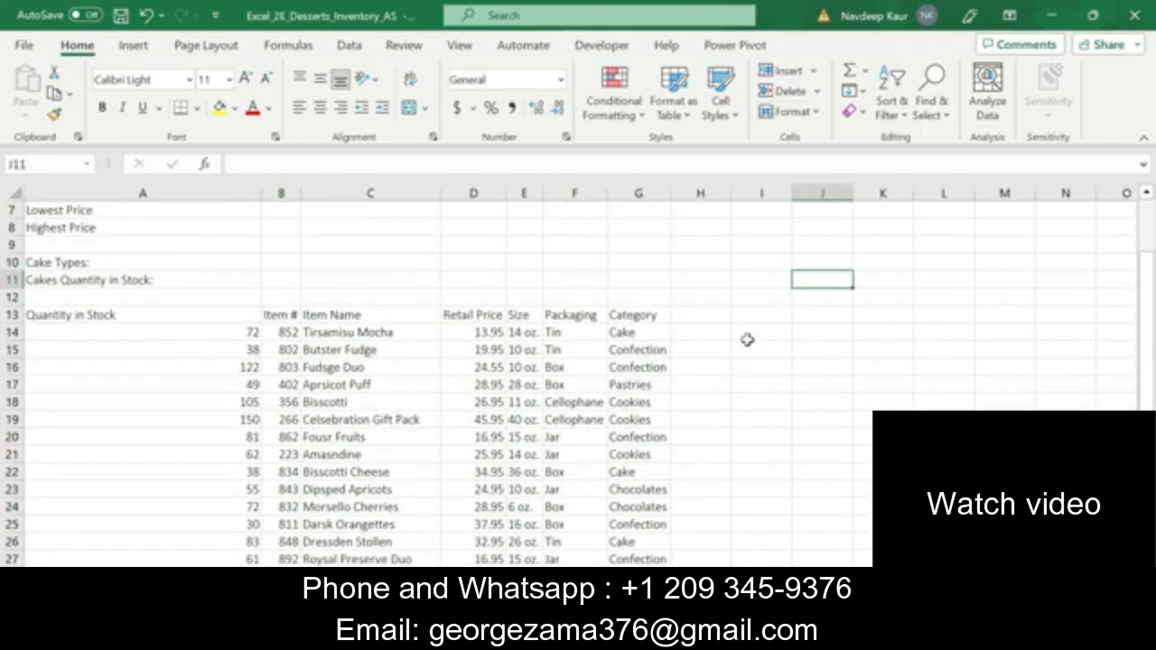
{"action": "left_click", "coordinate": [748, 339]}
{"action": "scroll", "coordinate": [749, 352], "scroll_direction": "down", "scroll_amount": 7}
{"action": "scroll", "coordinate": [750, 358], "scroll_direction": "down", "scroll_amount": 2}
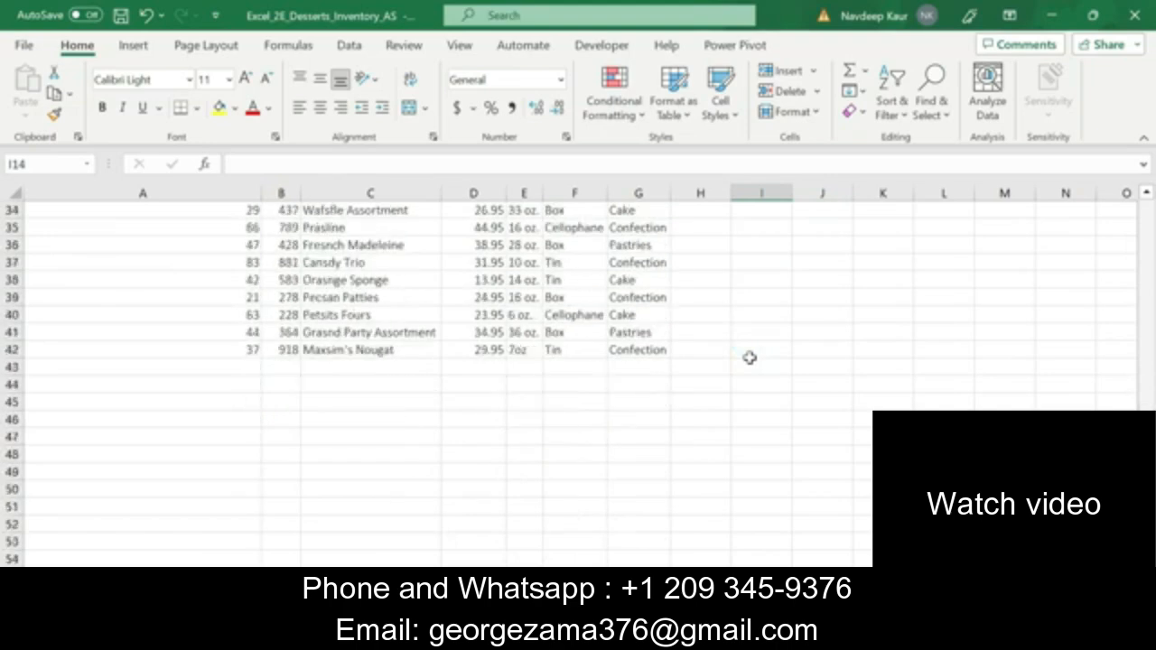
{"action": "scroll", "coordinate": [750, 358], "scroll_direction": "up", "scroll_amount": 8}
{"action": "scroll", "coordinate": [750, 358], "scroll_direction": "up", "scroll_amount": 3}
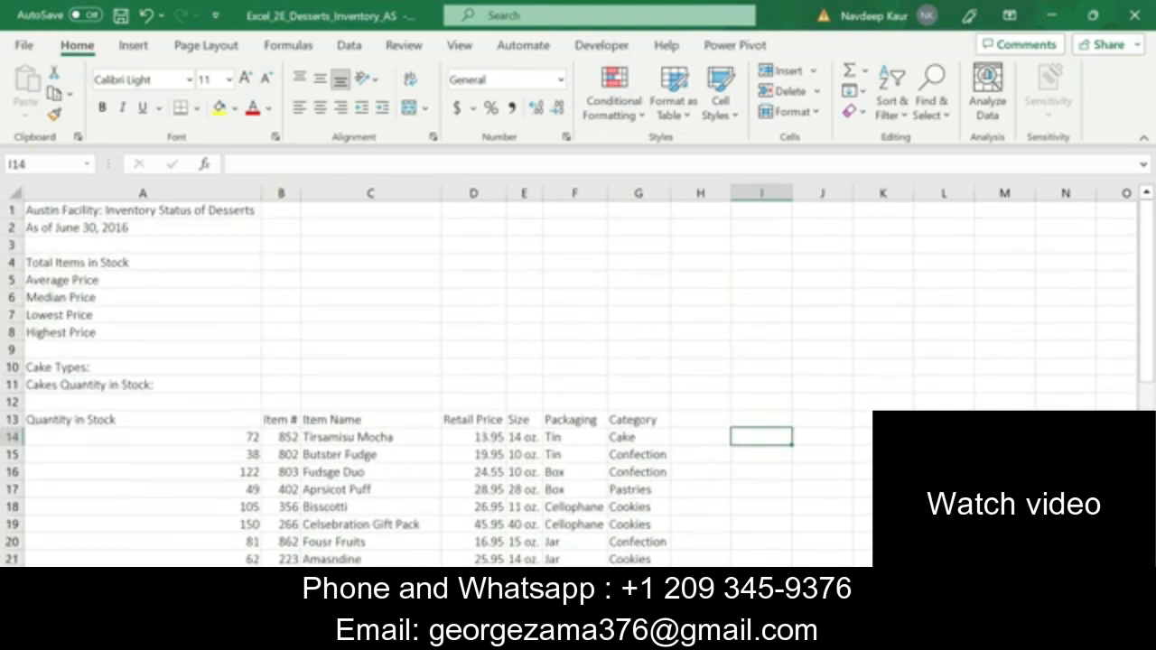
Switch to the Word instructions, remove the highlight from step 3 and highlight the step 4 text in bright green
{"action": "key", "text": "alt+Tab"}
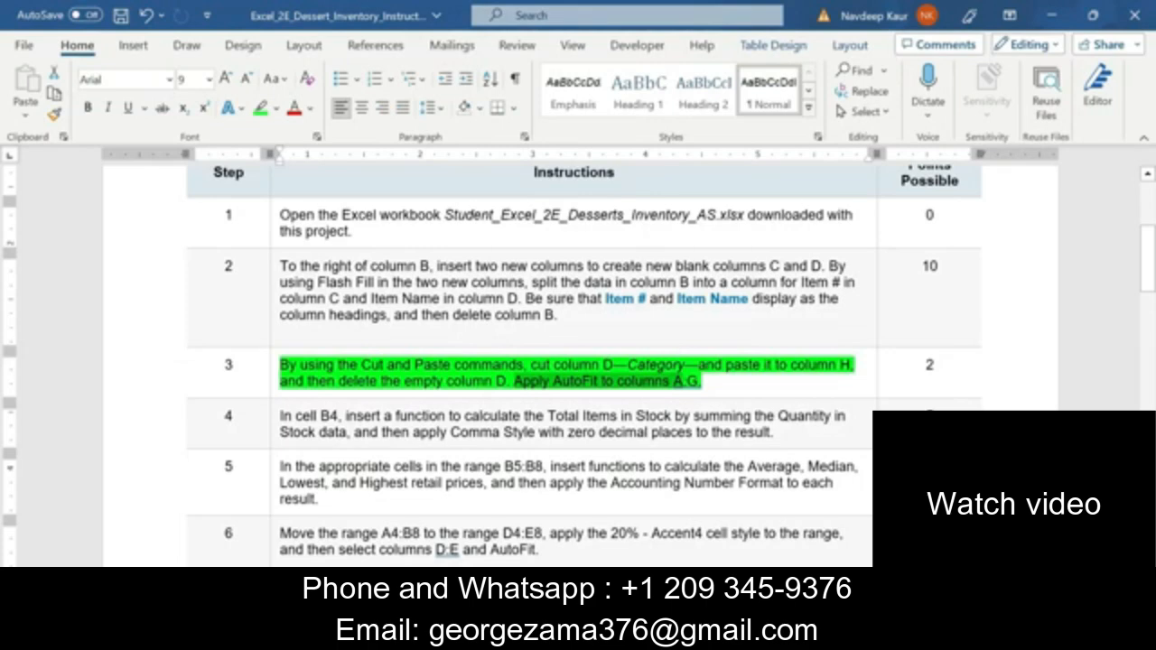
{"action": "left_click_drag", "start_coordinate": [703, 381], "coordinate": [281, 365]}
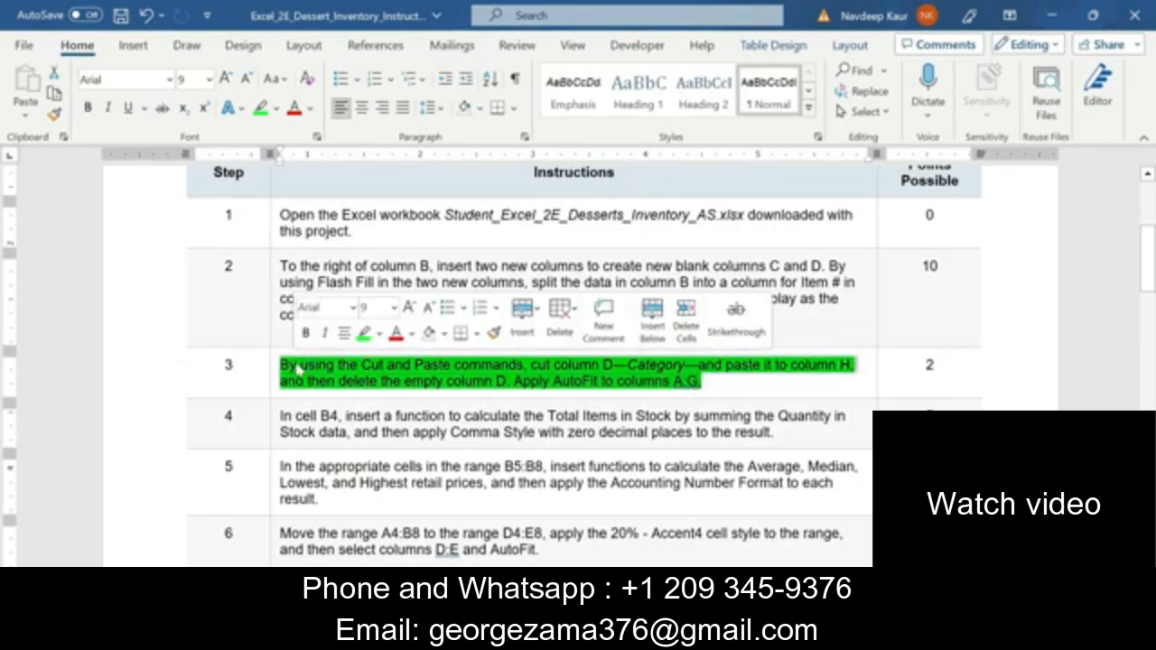
{"action": "left_click", "coordinate": [363, 333]}
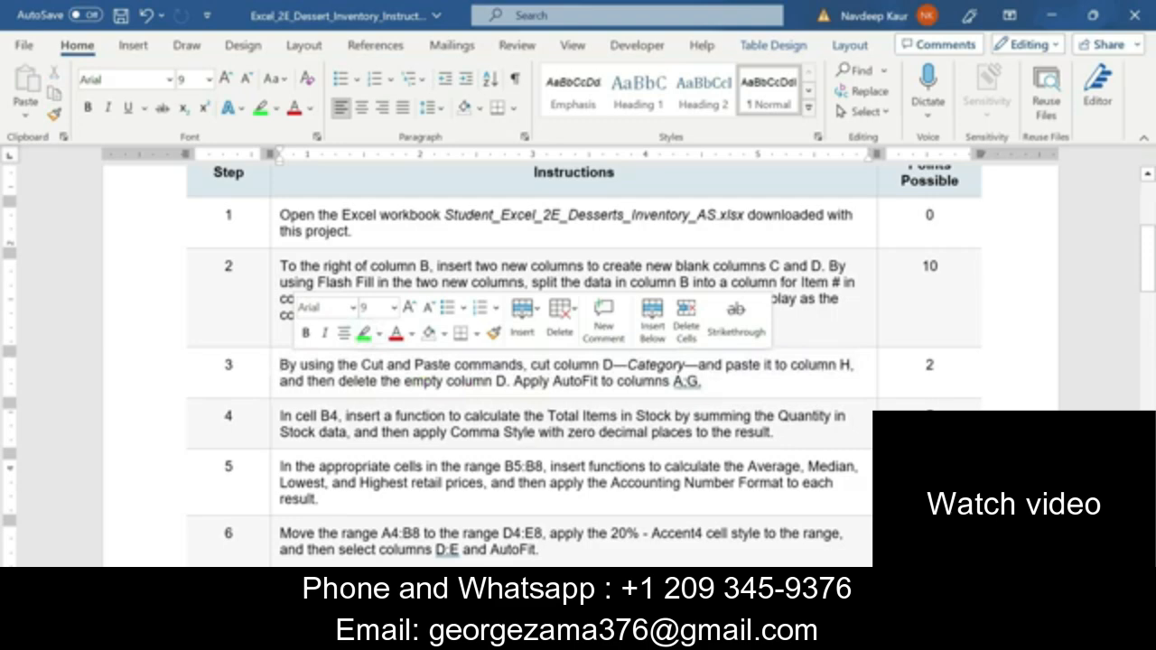
{"action": "left_click_drag", "start_coordinate": [774, 432], "coordinate": [282, 417]}
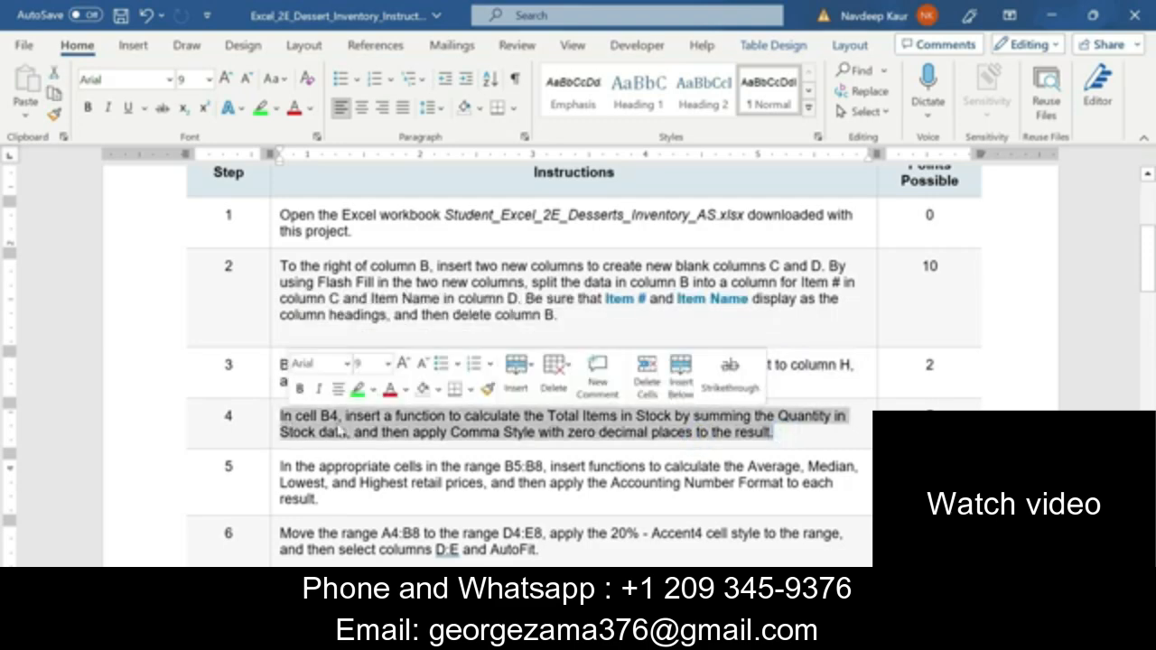
{"action": "left_click", "coordinate": [358, 389]}
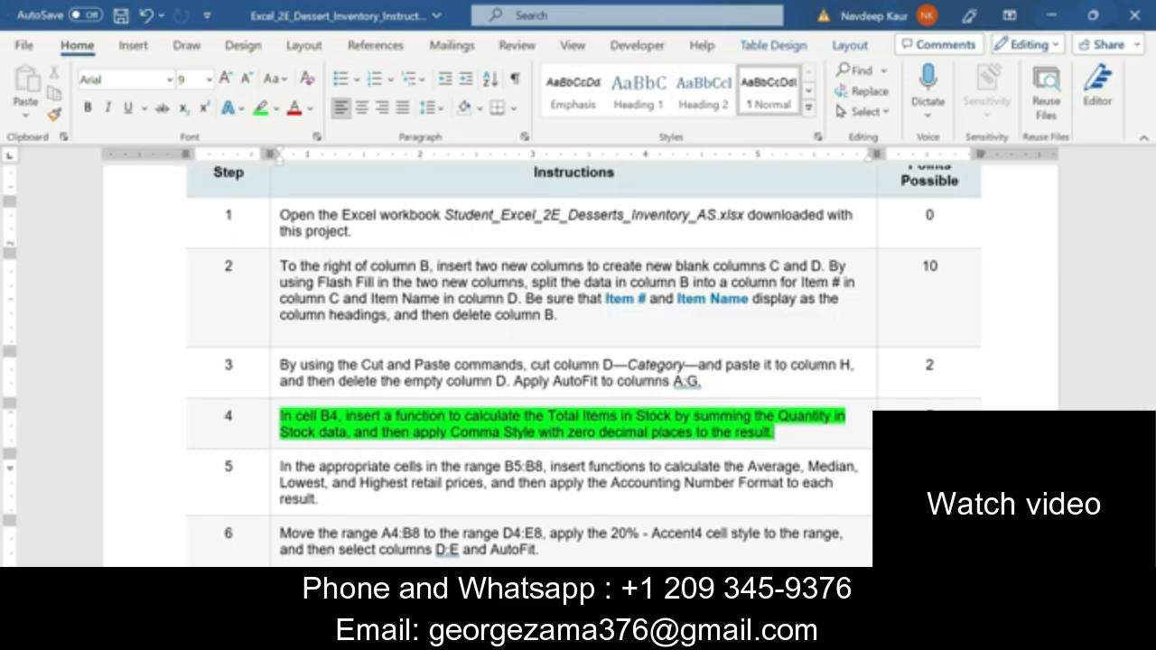
Return to the Excel workbook, select cell B4 for Total Items in Stock and examine the Quantity in Stock data
{"action": "key", "text": "alt+Tab"}
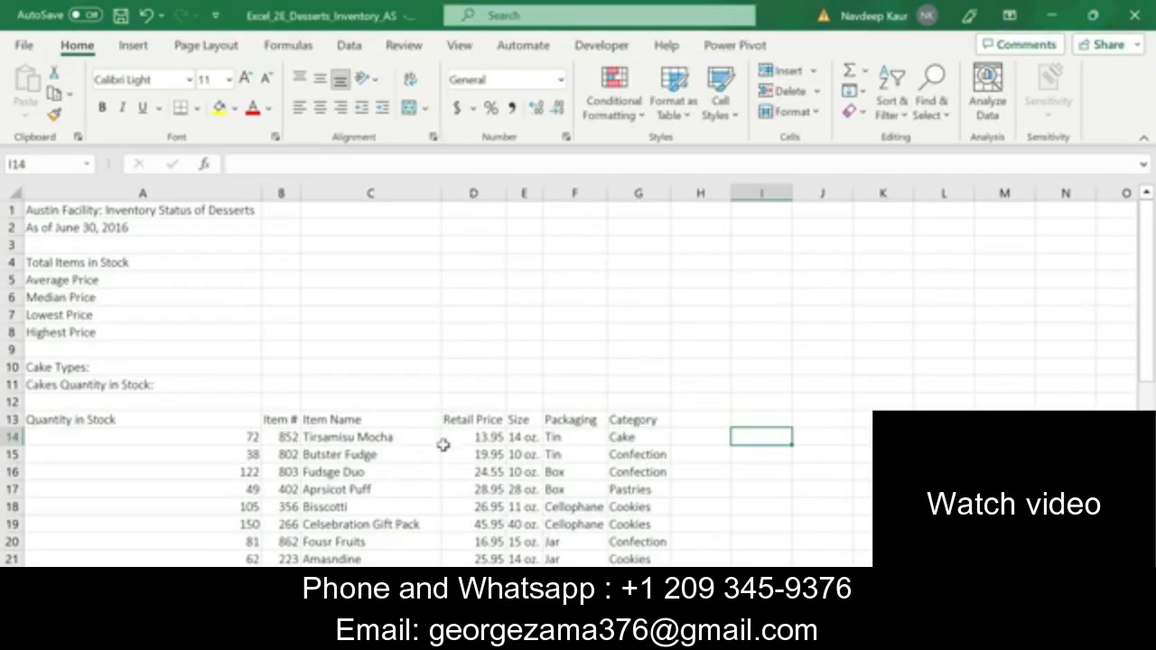
{"action": "scroll", "coordinate": [488, 456], "scroll_direction": "down", "scroll_amount": 6}
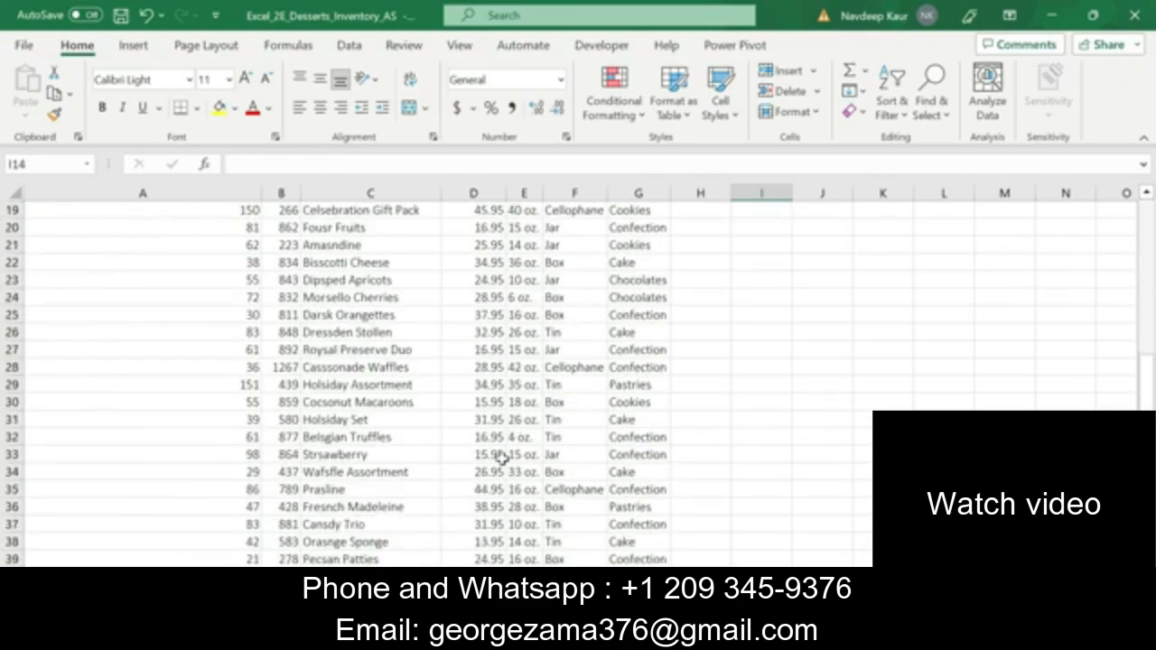
{"action": "scroll", "coordinate": [496, 459], "scroll_direction": "up", "scroll_amount": 3}
{"action": "scroll", "coordinate": [496, 459], "scroll_direction": "up", "scroll_amount": 1}
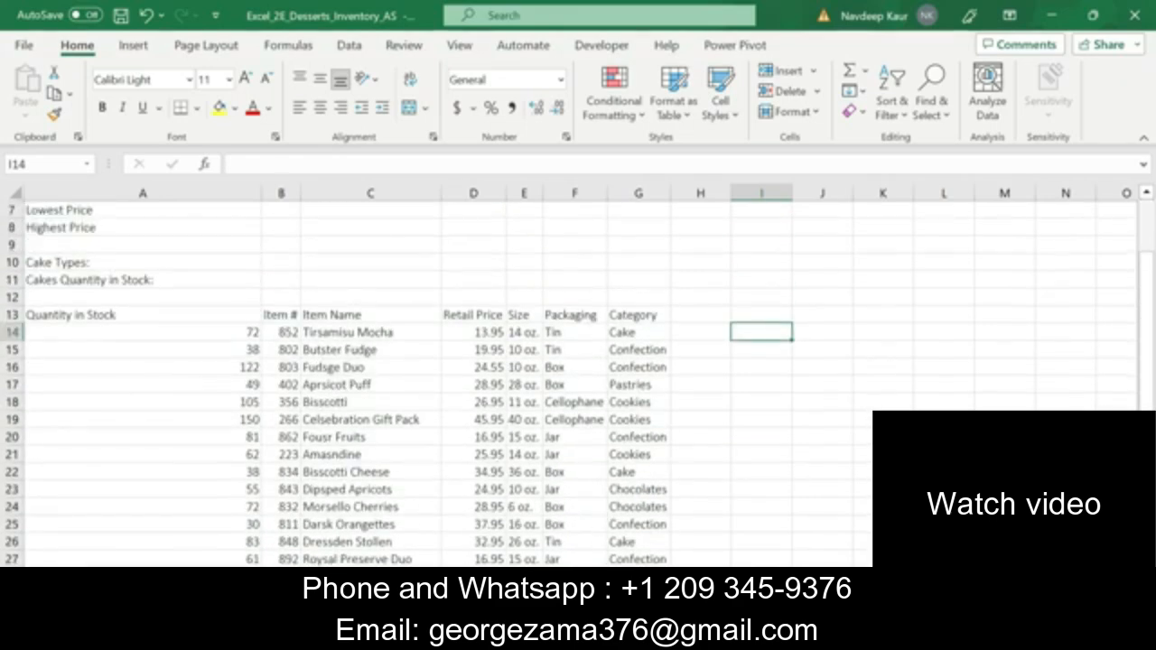
{"action": "key", "text": "alt+Tab"}
{"action": "key", "text": "alt+Tab"}
{"action": "scroll", "coordinate": [211, 343], "scroll_direction": "up", "scroll_amount": 2}
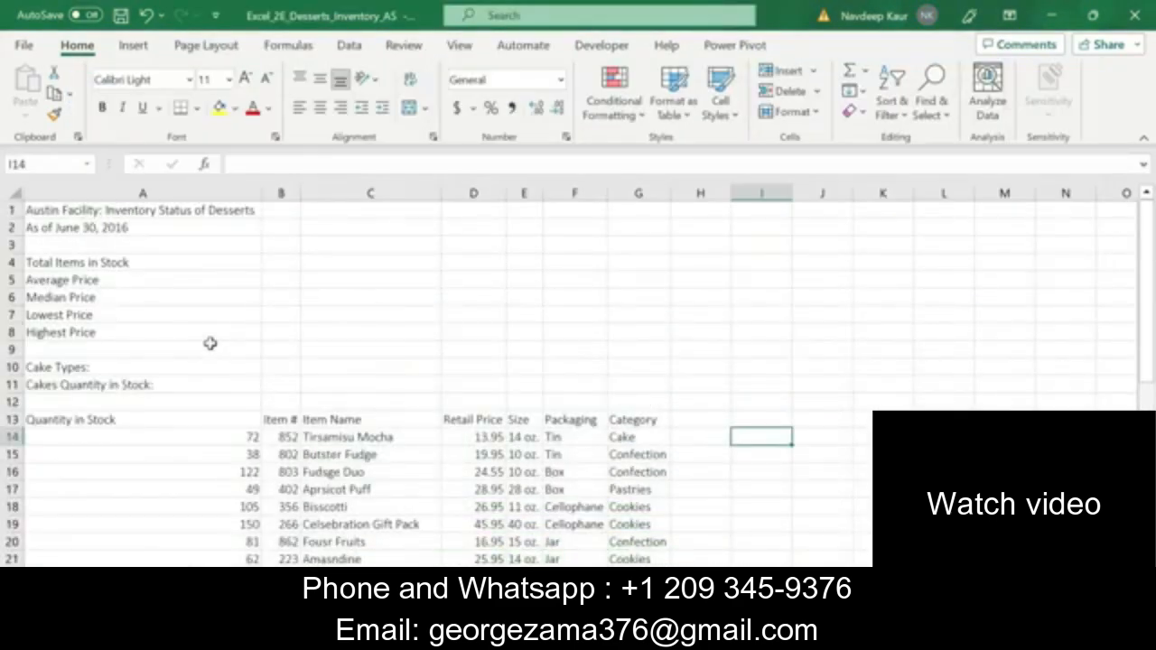
{"action": "left_click", "coordinate": [283, 263]}
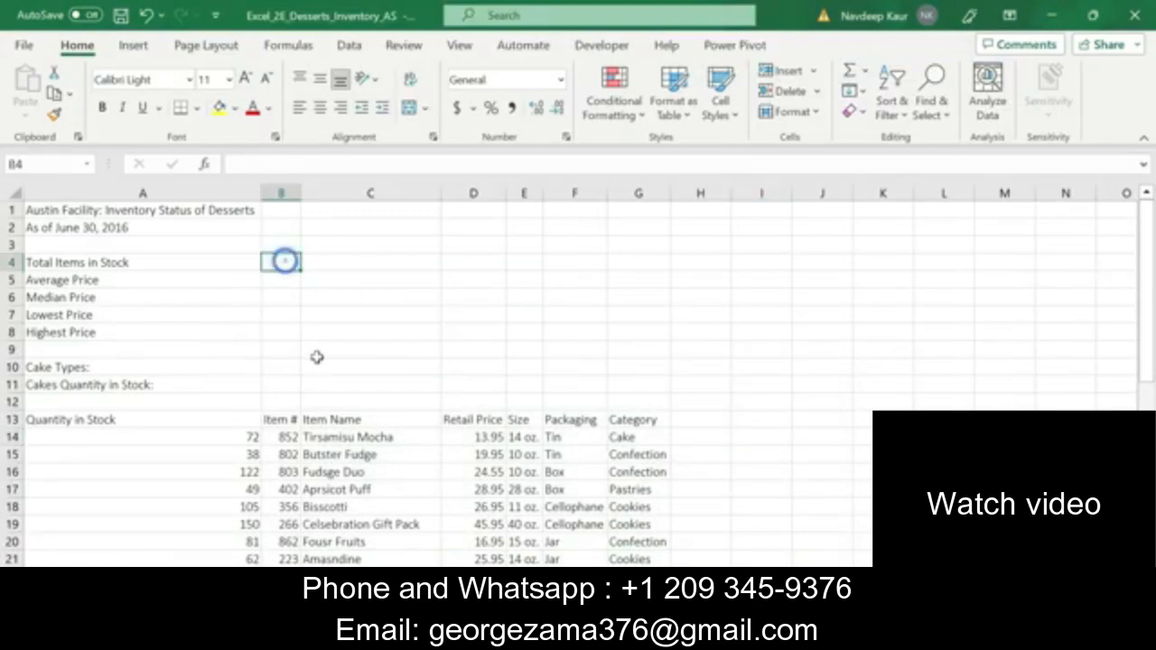
{"action": "scroll", "coordinate": [315, 355], "scroll_direction": "down", "scroll_amount": 3}
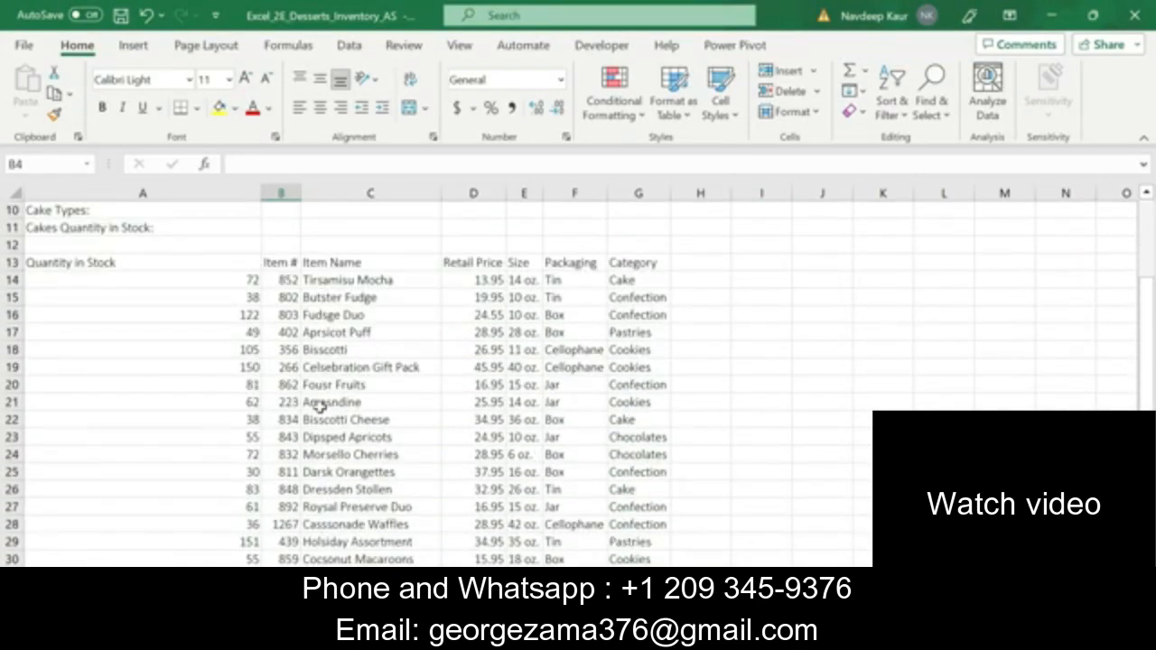
{"action": "scroll", "coordinate": [319, 330], "scroll_direction": "up", "scroll_amount": 3}
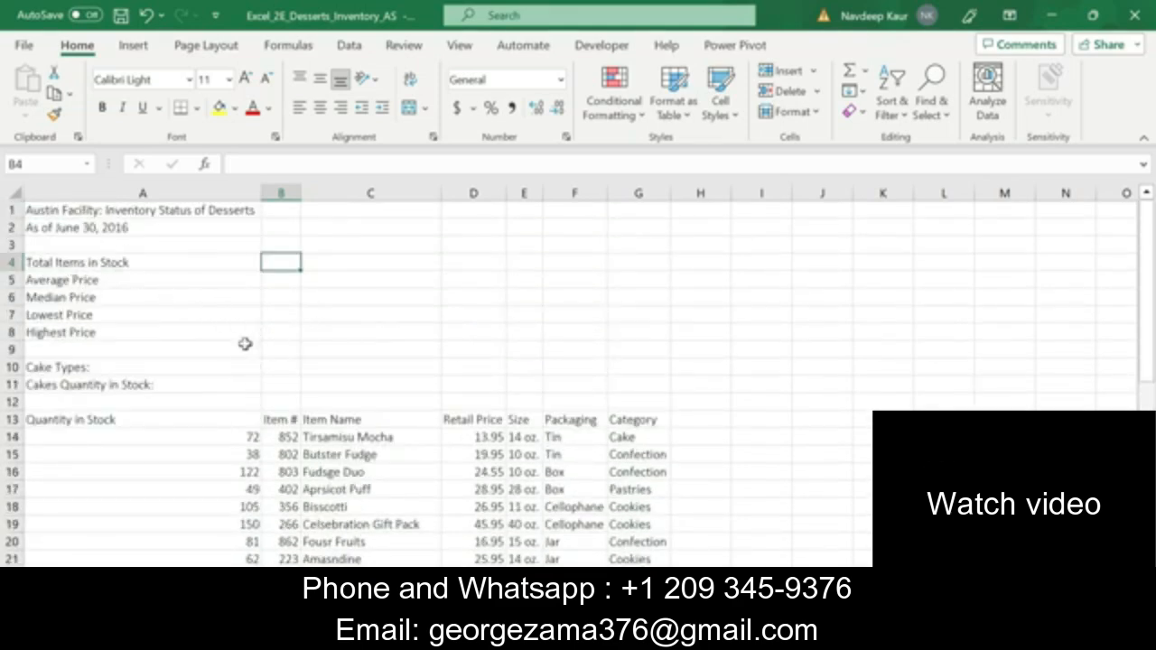
{"action": "scroll", "coordinate": [240, 379], "scroll_direction": "down", "scroll_amount": 2}
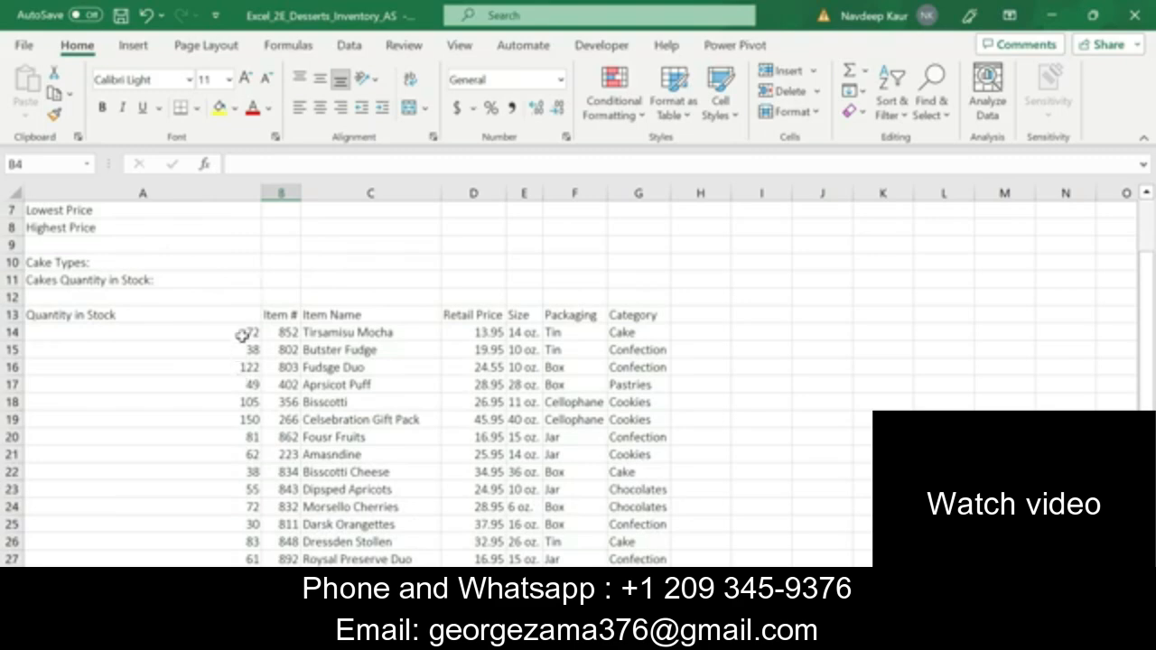
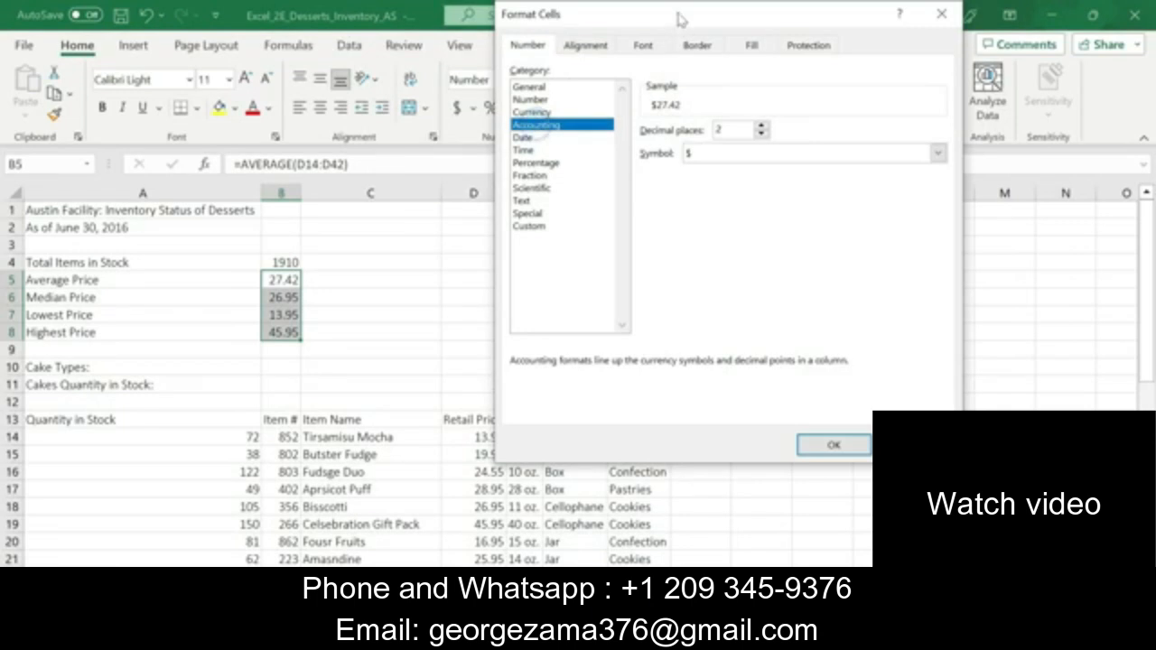
Apply the Accounting format with 2 decimal places and the $ symbol to the price statistics in B5:B8
{"action": "left_click_drag", "start_coordinate": [678, 18], "coordinate": [536, 23]}
{"action": "left_click", "coordinate": [664, 449]}
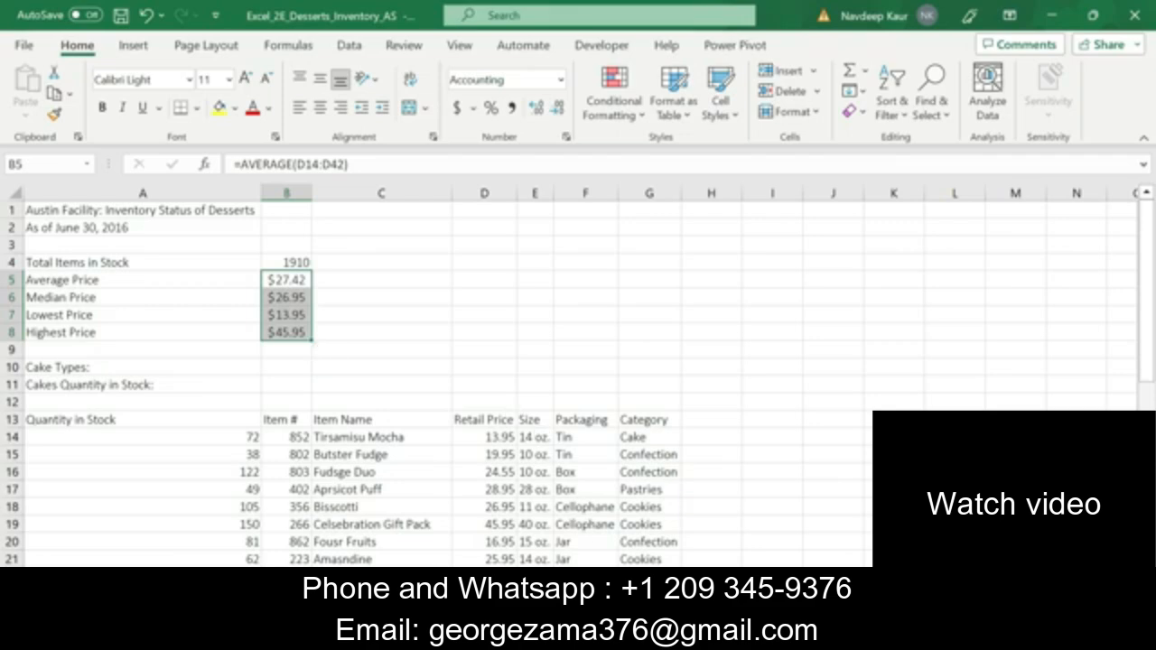
Switch to the Word instructions and read through the project steps following step 5
{"action": "key", "text": "alt+Tab"}
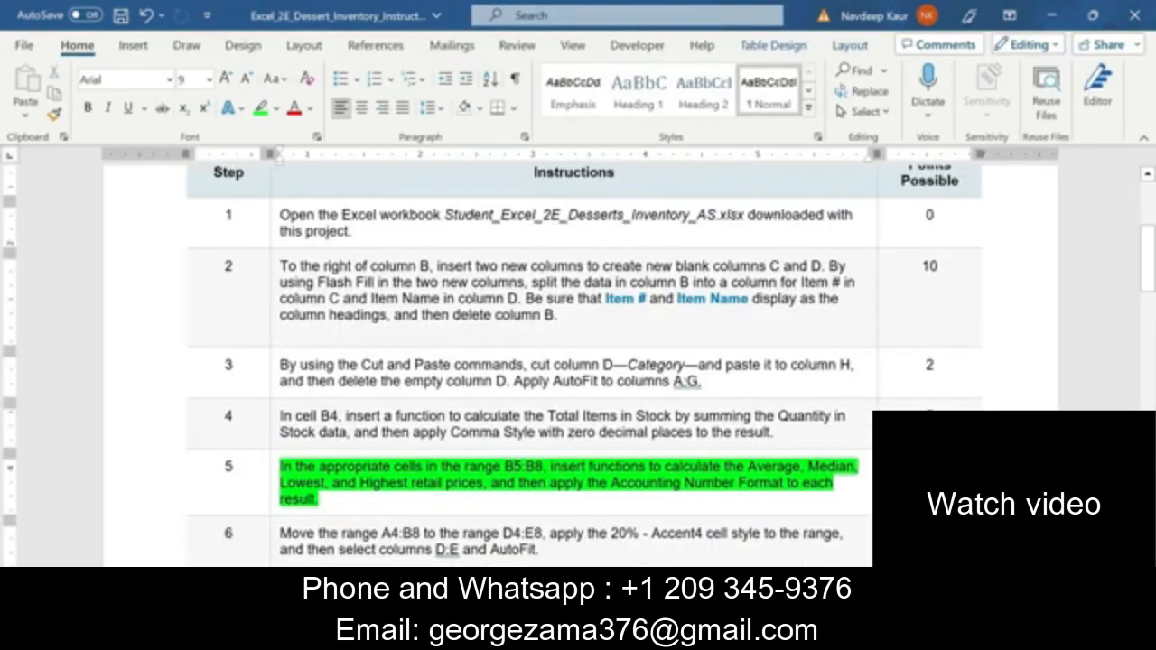
{"action": "scroll", "coordinate": [578, 361], "scroll_direction": "down", "scroll_amount": 15}
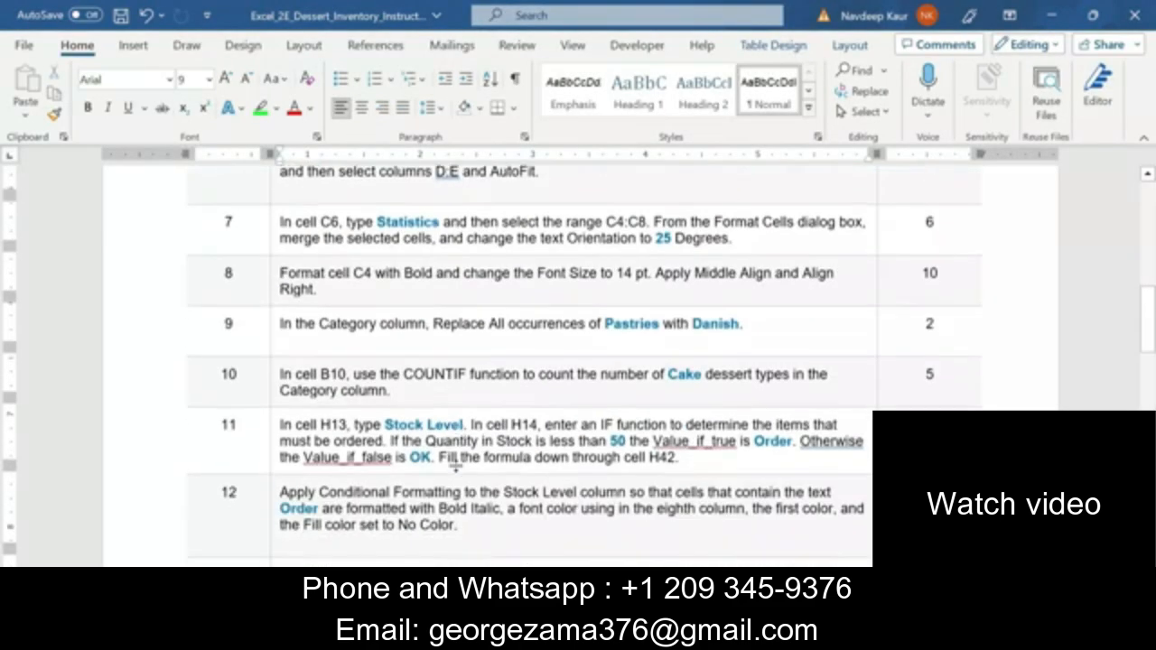
{"action": "scroll", "coordinate": [578, 362], "scroll_direction": "up", "scroll_amount": 5}
{"action": "scroll", "coordinate": [579, 361], "scroll_direction": "up", "scroll_amount": 15}
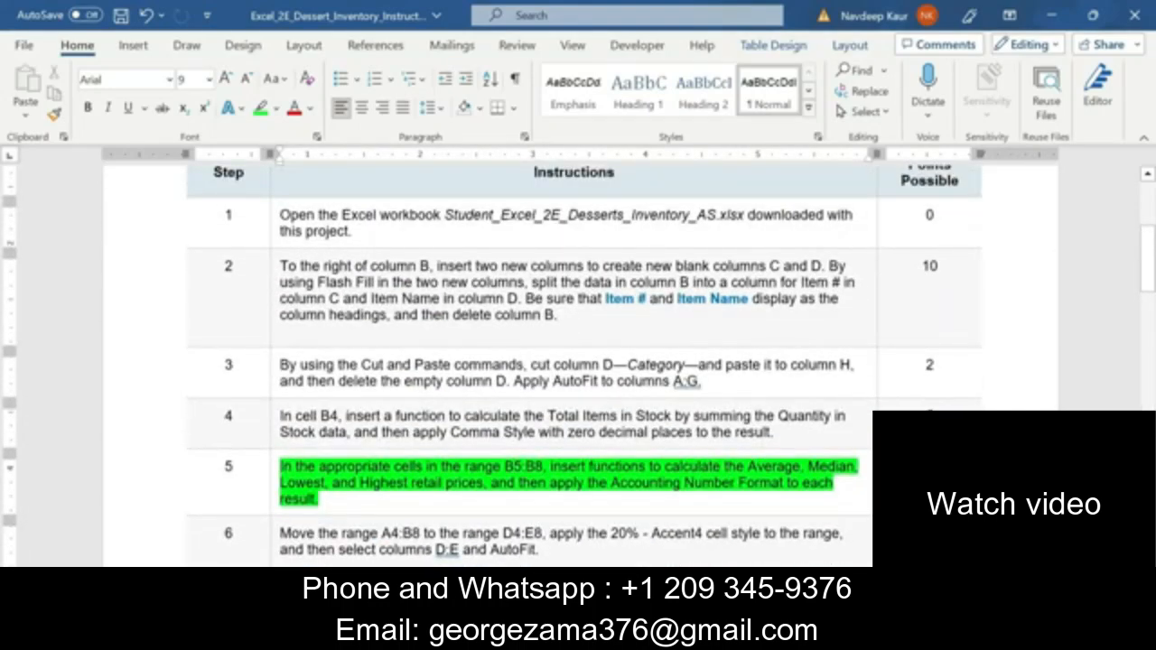
Remove the bright green highlight from the step 5 text in the Word instructions
{"action": "left_click_drag", "start_coordinate": [338, 502], "coordinate": [282, 467]}
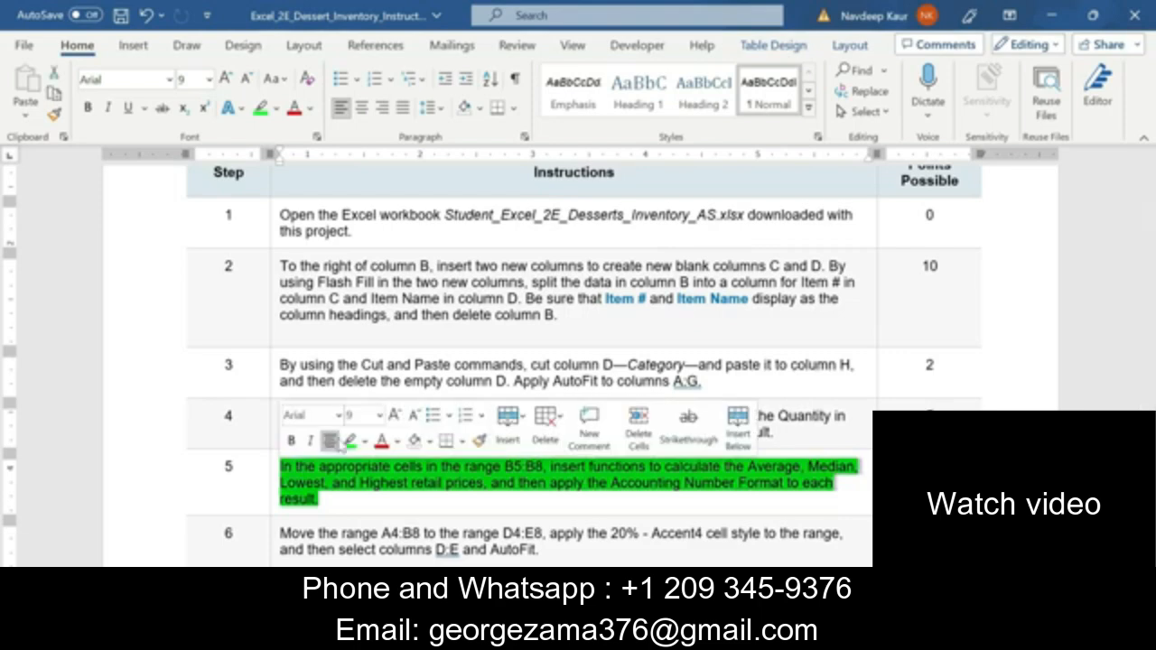
{"action": "left_click", "coordinate": [350, 440]}
{"action": "left_click", "coordinate": [347, 493]}
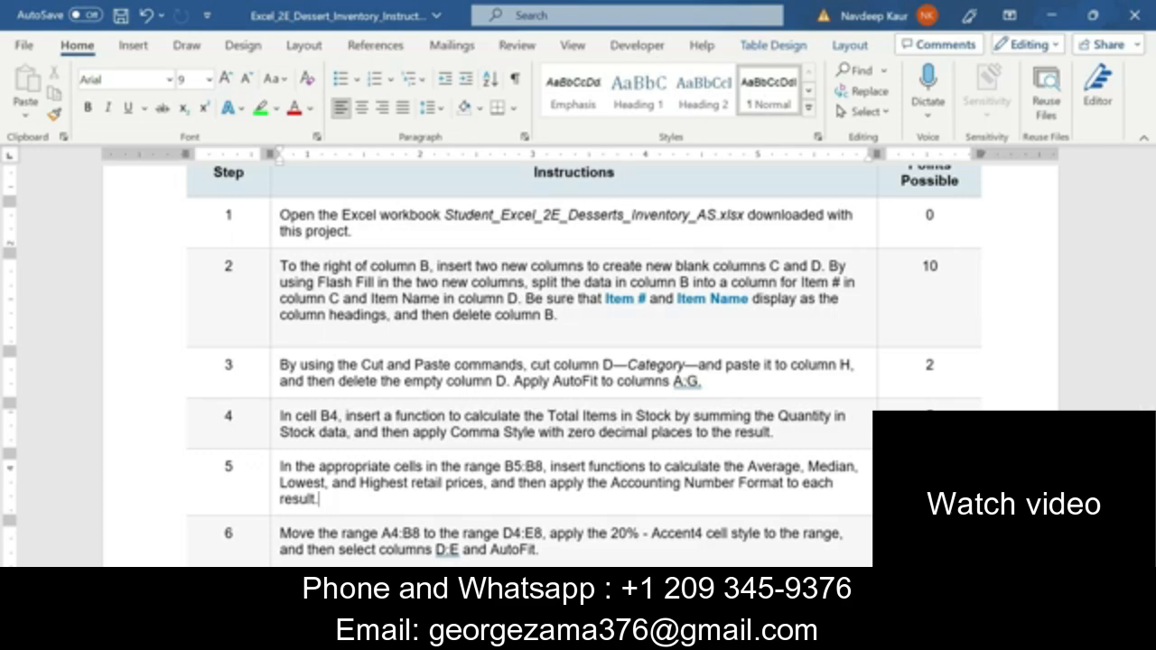
{"action": "type", "text": "]]"}
{"action": "key", "text": "BackSpace"}
{"action": "key", "text": "BackSpace"}
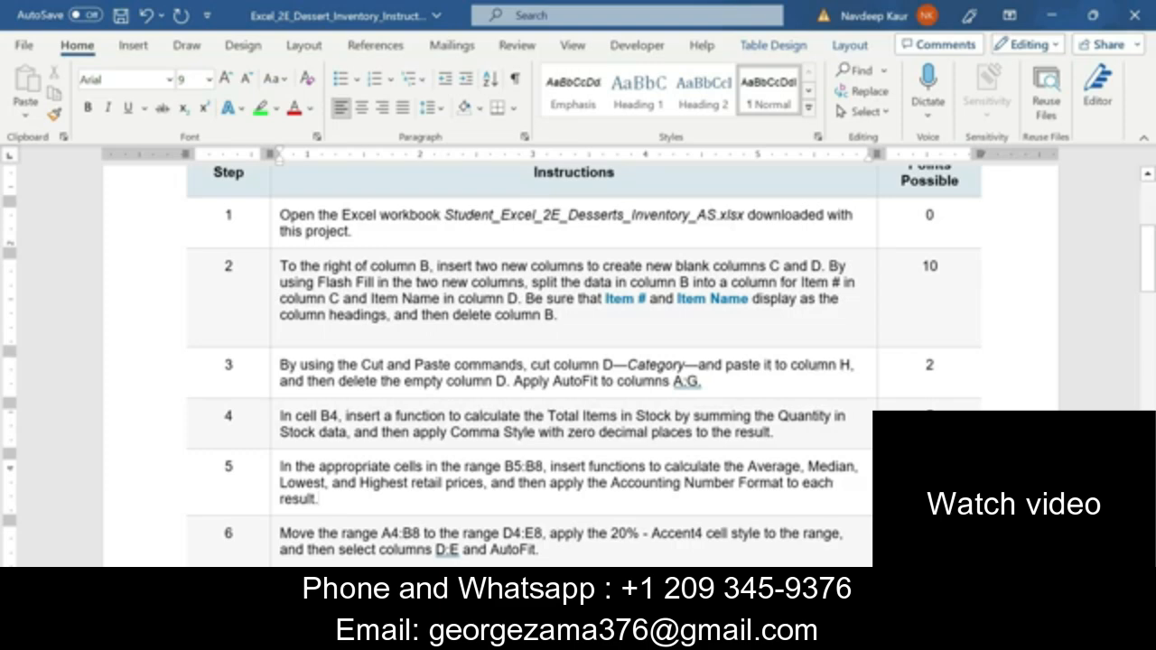
Highlight the step 6 instruction text in bright green
{"action": "scroll", "coordinate": [578, 361], "scroll_direction": "down", "scroll_amount": 3}
{"action": "left_click_drag", "start_coordinate": [540, 438], "coordinate": [280, 421]}
{"action": "left_click", "coordinate": [362, 395]}
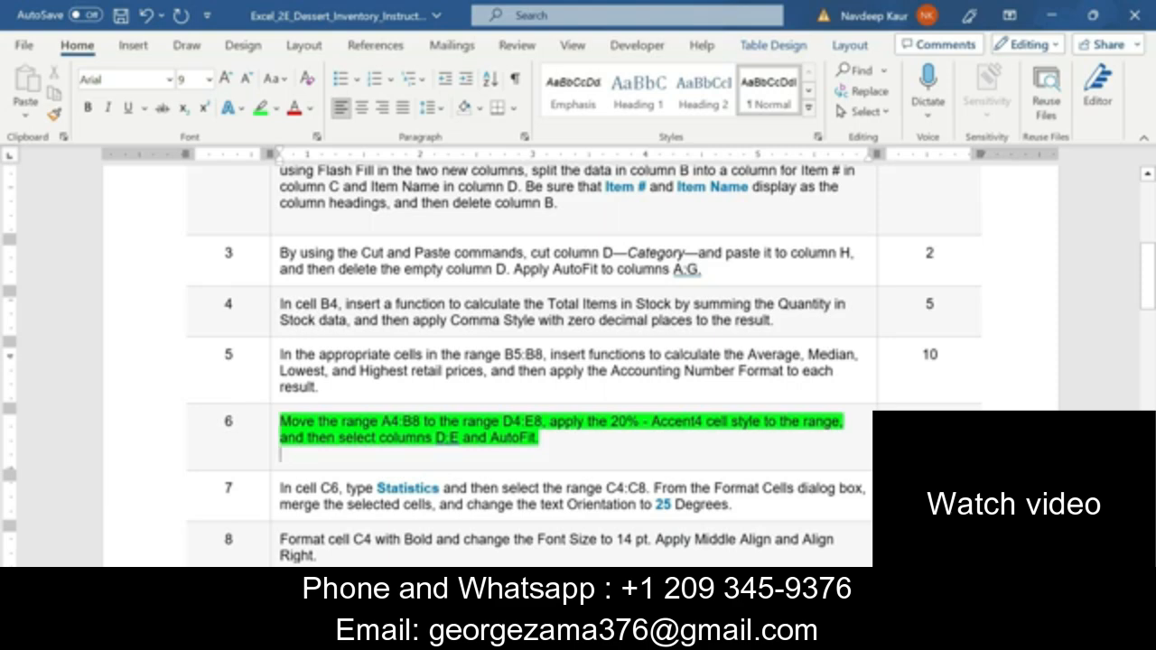
Switch to the Excel workbook and move the range A4:B8 to D4:E8 by cutting and pasting it
{"action": "double_click", "coordinate": [401, 421]}
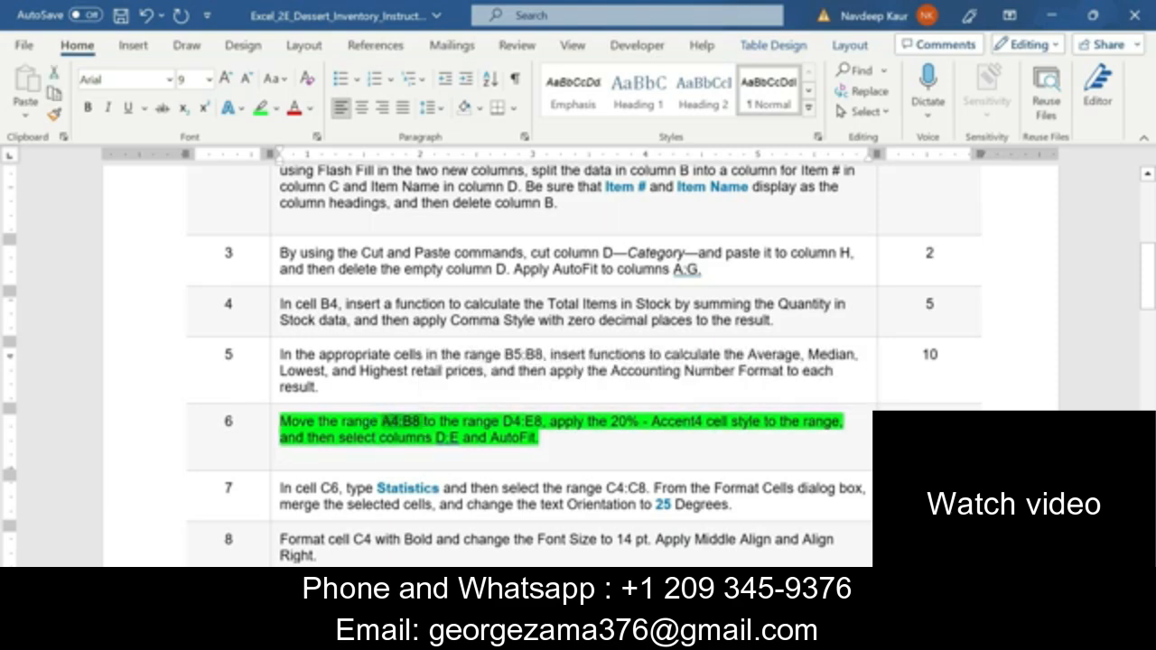
{"action": "key", "text": "alt+Tab"}
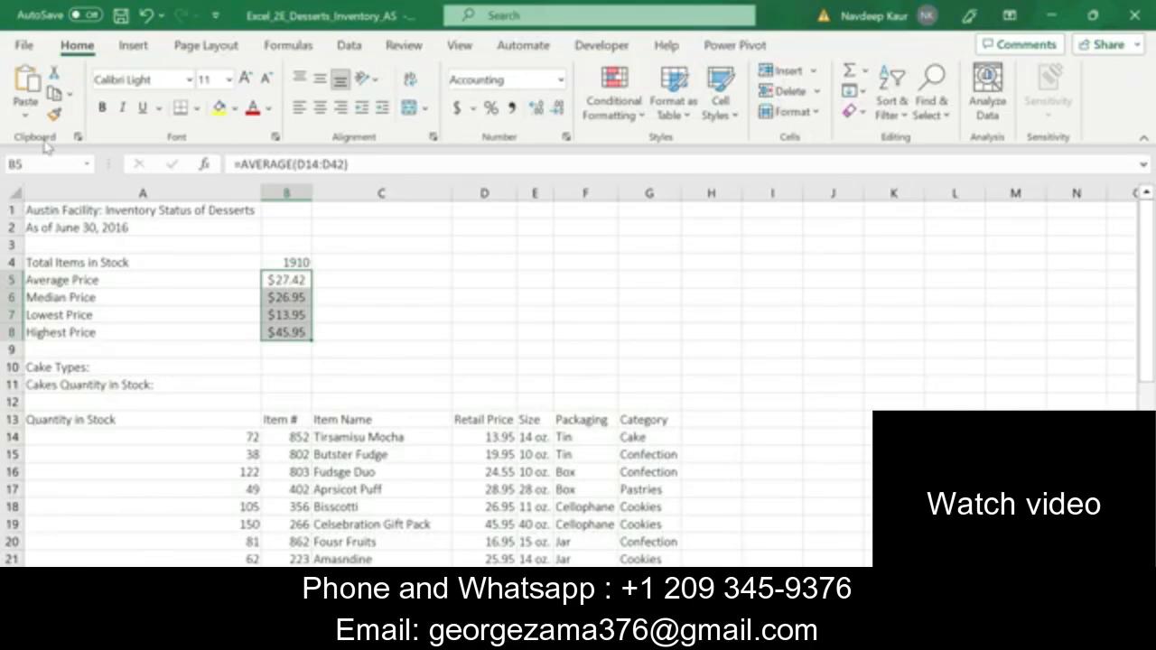
{"action": "type", "text": "A4:B8"}
{"action": "key", "text": "Return"}
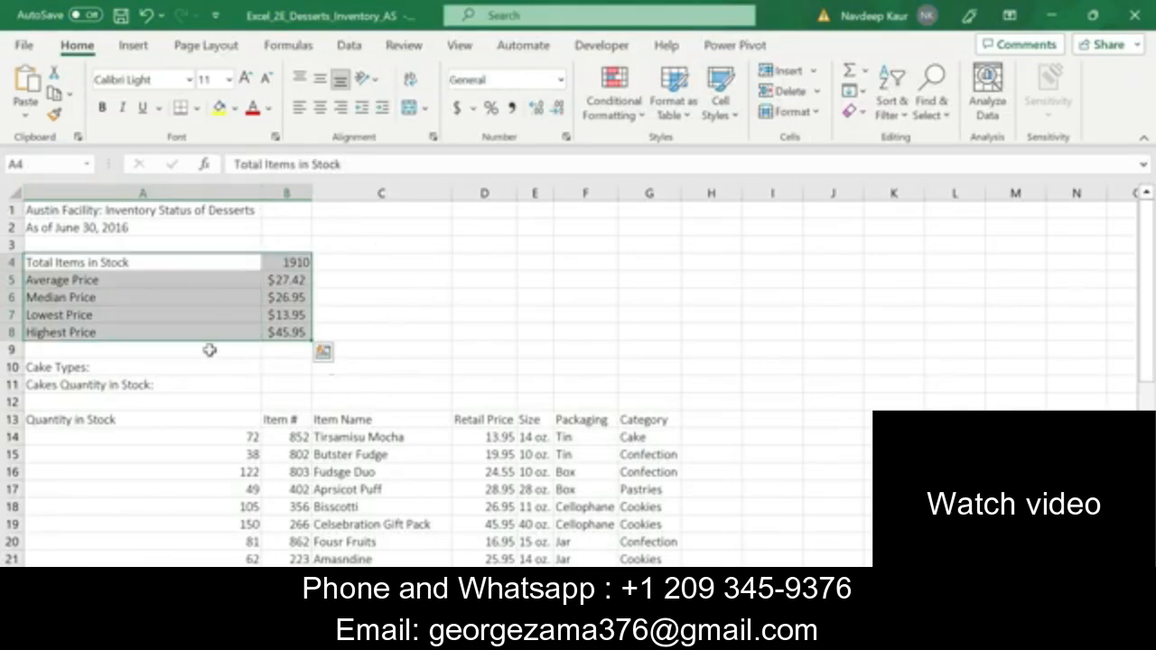
{"action": "key", "text": "alt+Tab"}
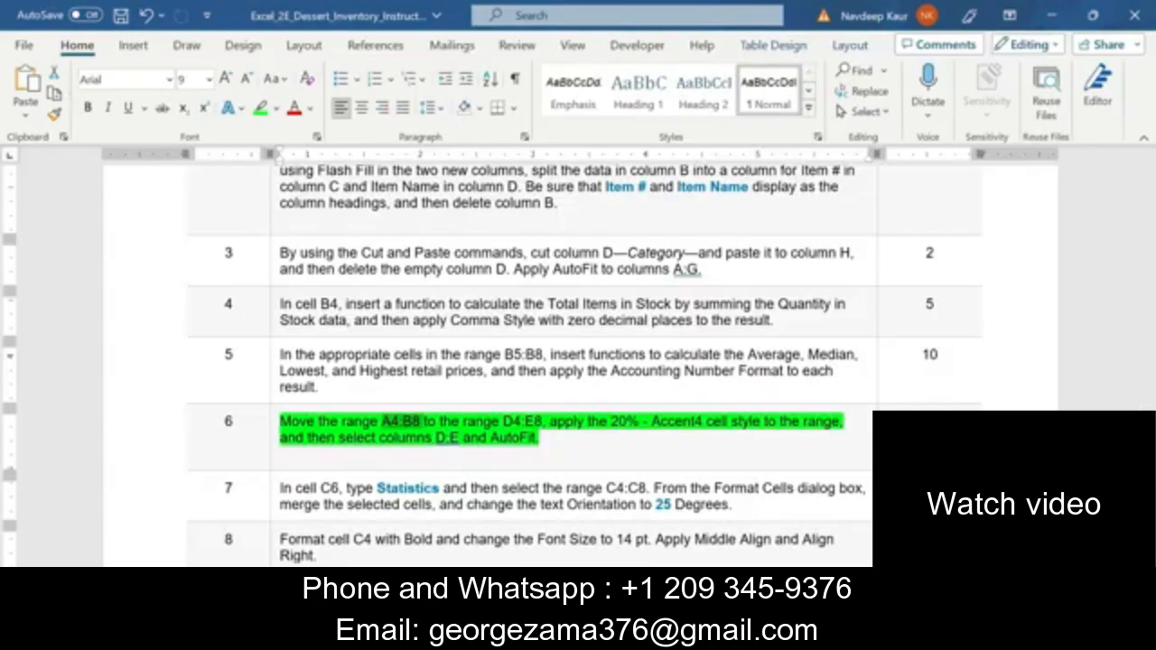
{"action": "key", "text": "alt+Tab"}
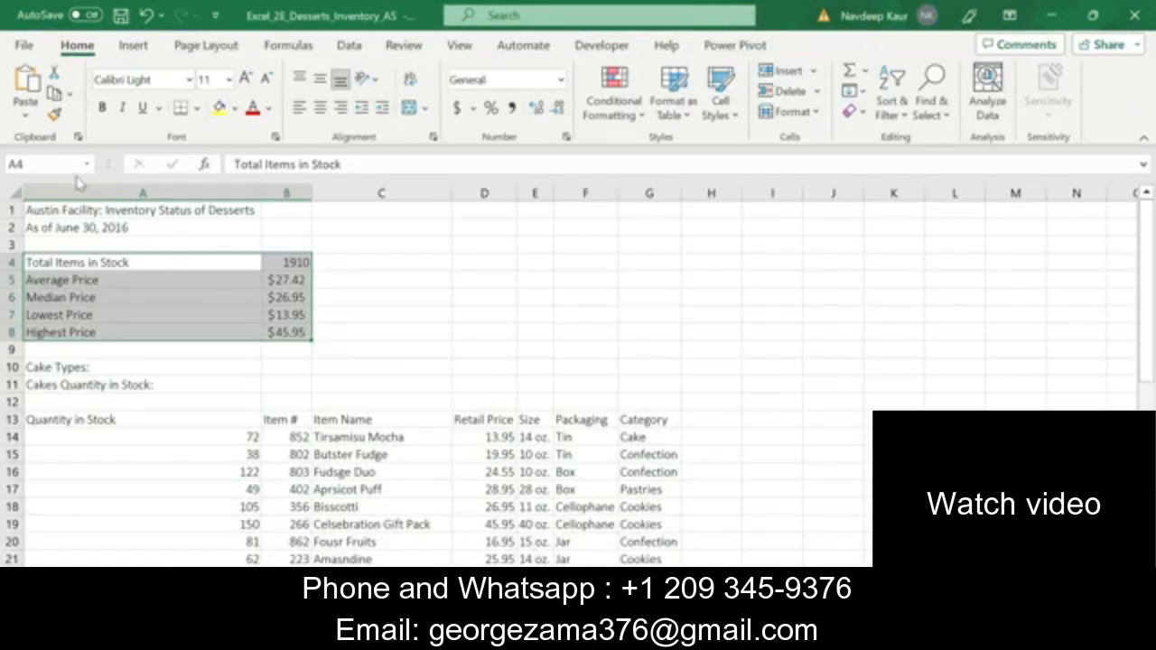
{"action": "right_click", "coordinate": [156, 264]}
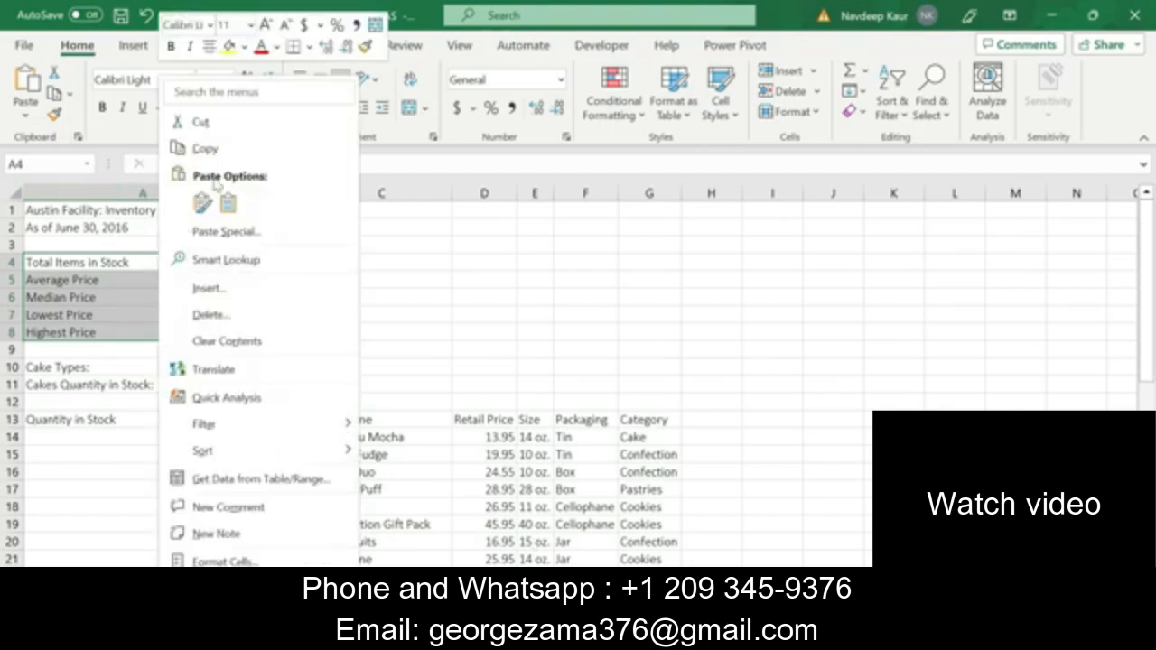
{"action": "left_click", "coordinate": [200, 121]}
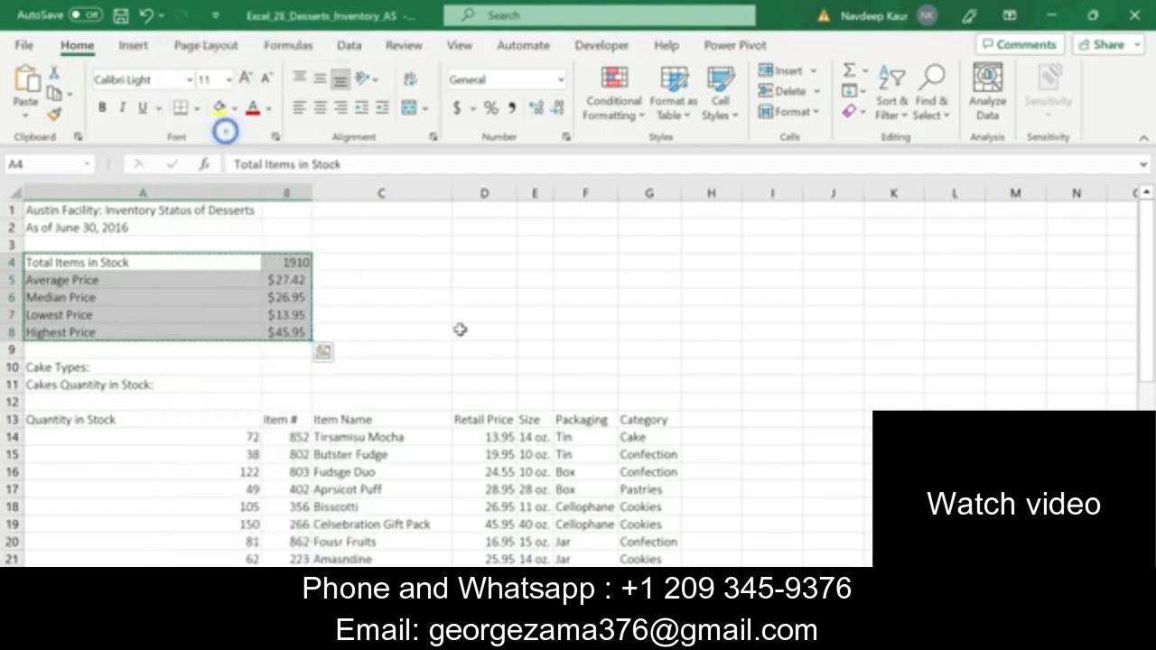
{"action": "left_click", "coordinate": [473, 263]}
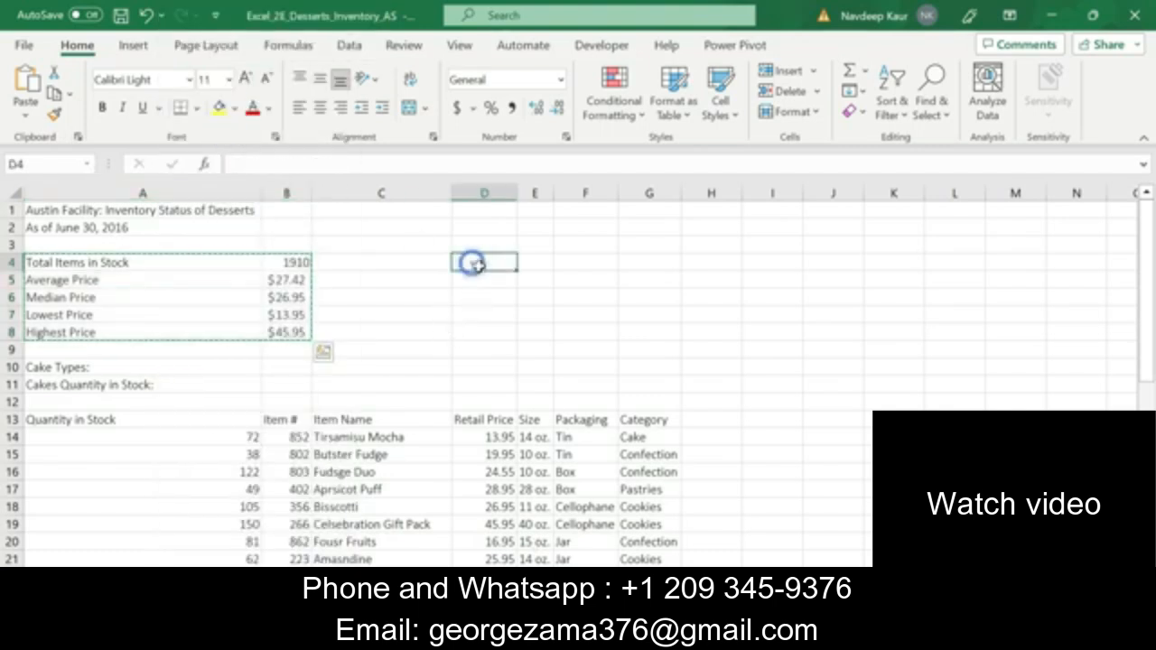
{"action": "left_click_drag", "start_coordinate": [472, 263], "coordinate": [546, 332]}
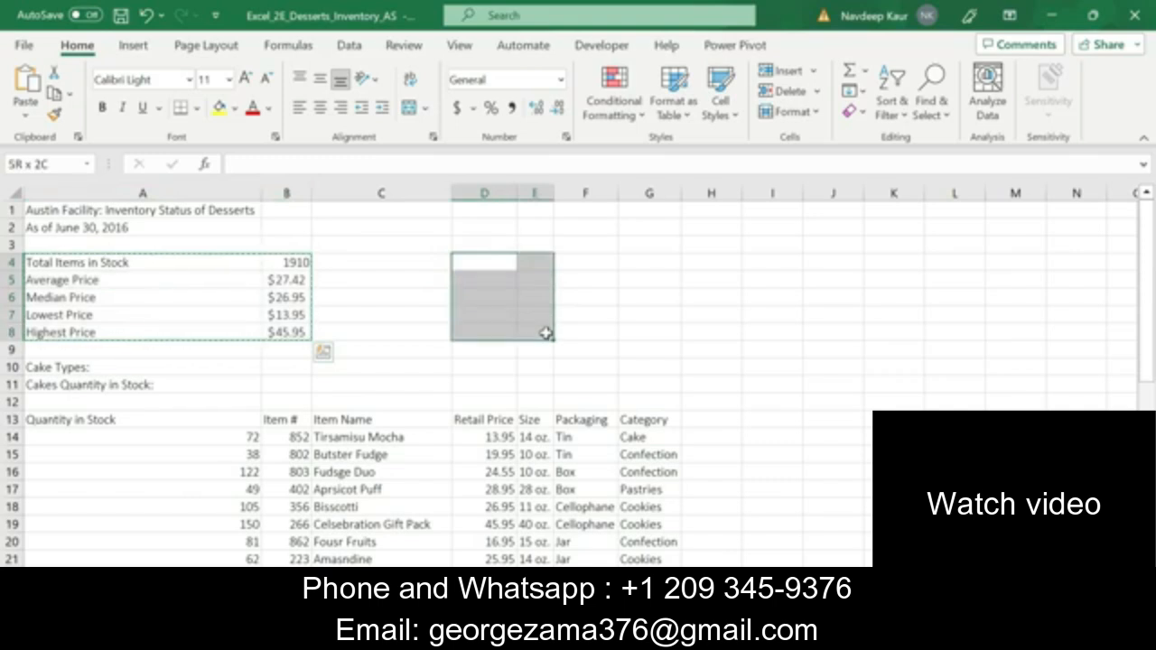
{"action": "left_click_drag", "start_coordinate": [545, 333], "coordinate": [546, 332]}
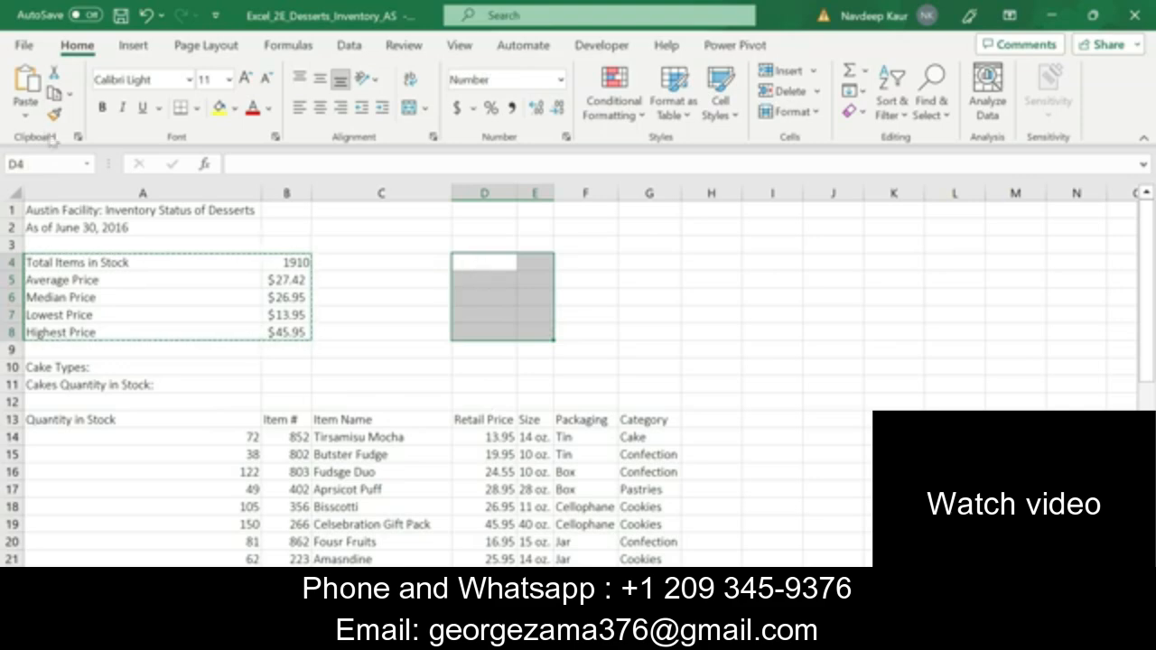
{"action": "left_click", "coordinate": [22, 94]}
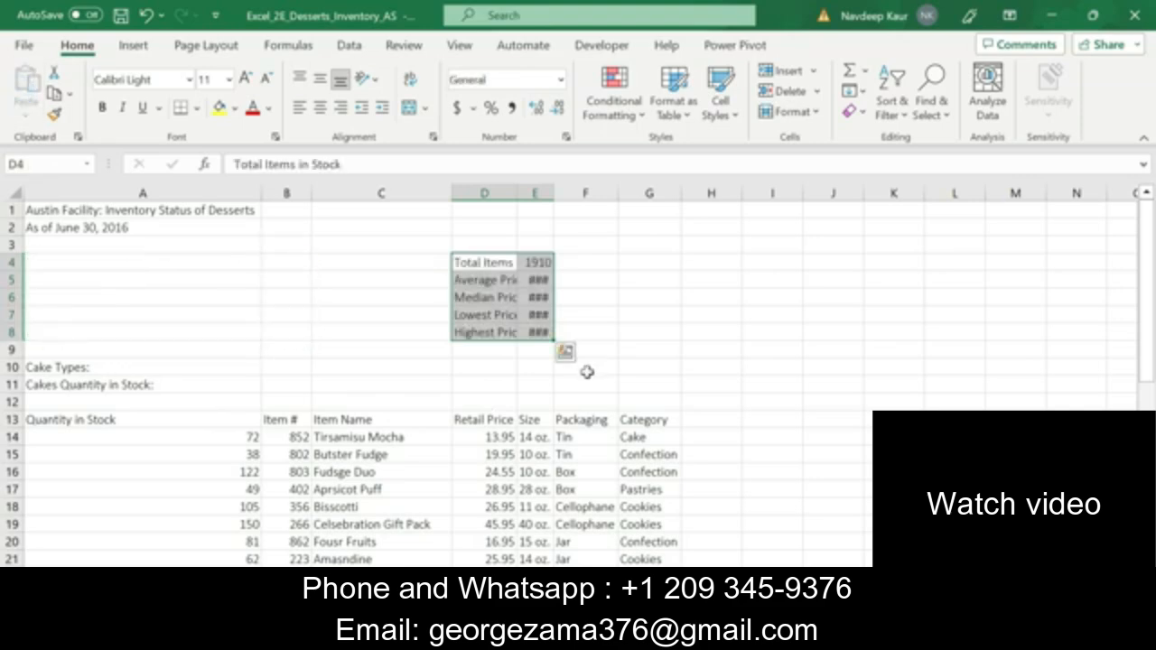
Check the style named in step 6 of the Word instructions and apply the 20% - Accent4 cell style to D4:E8 in Excel
{"action": "key", "text": "alt+Tab"}
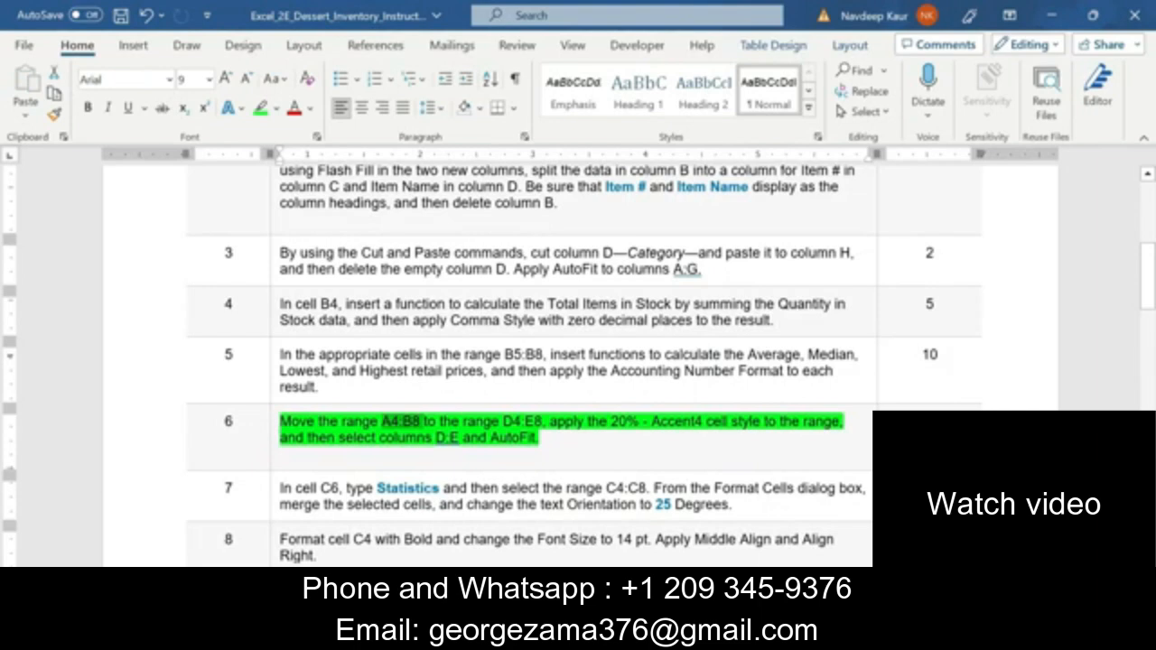
{"action": "left_click", "coordinate": [591, 444]}
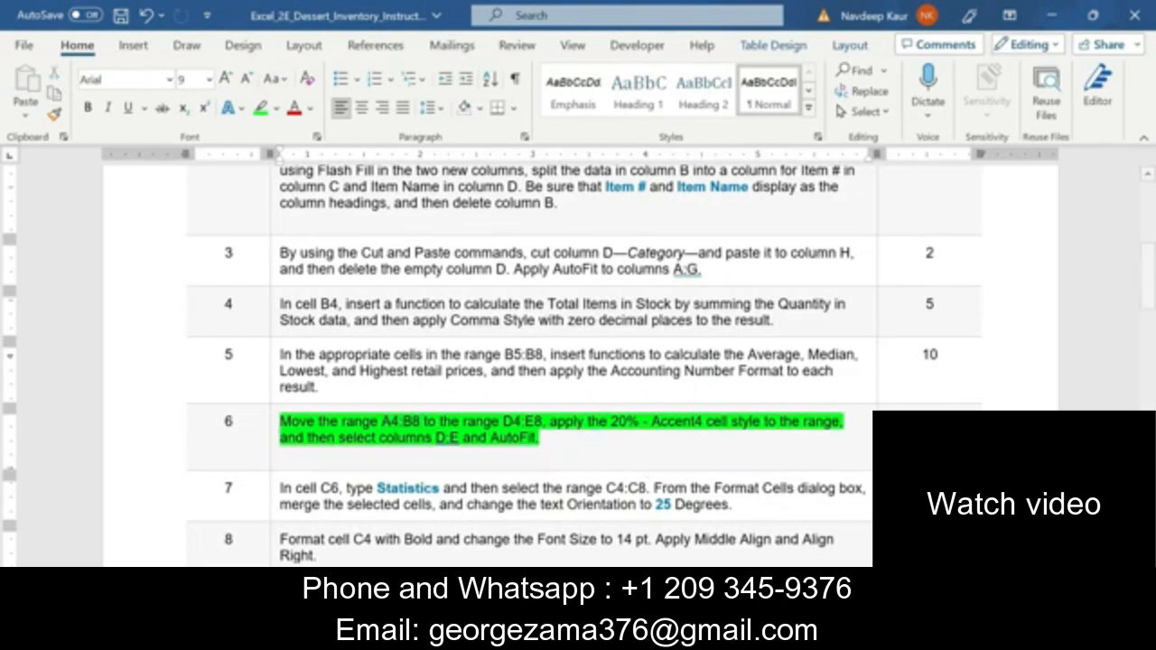
{"action": "key", "text": "alt+Tab"}
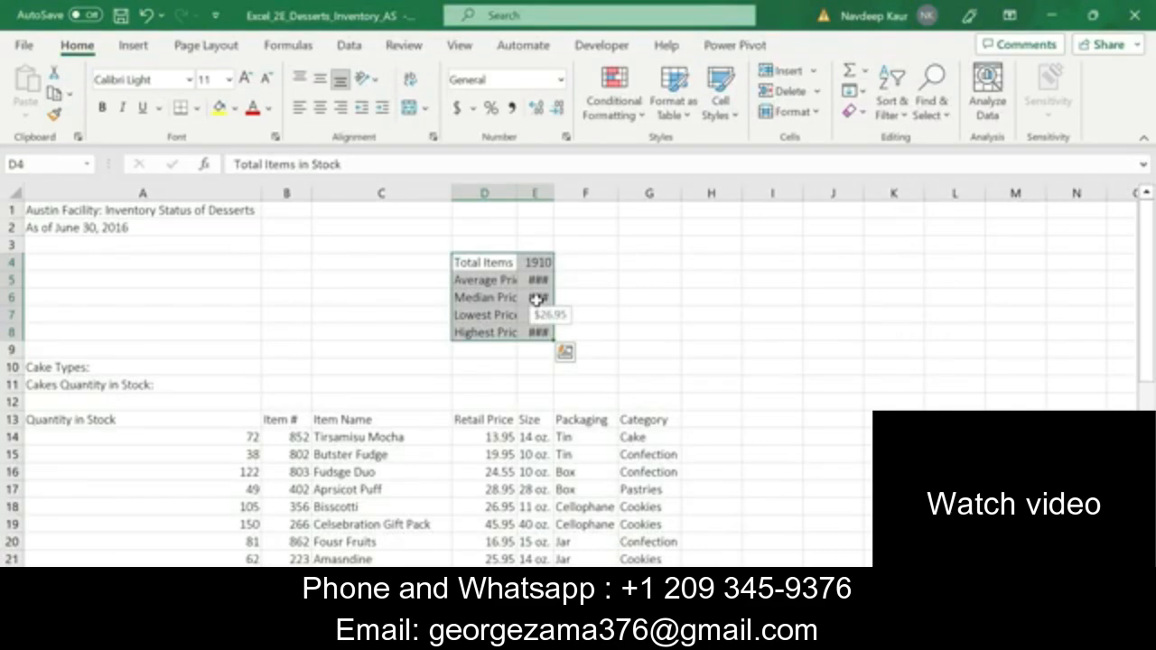
{"action": "key", "text": "alt+Tab"}
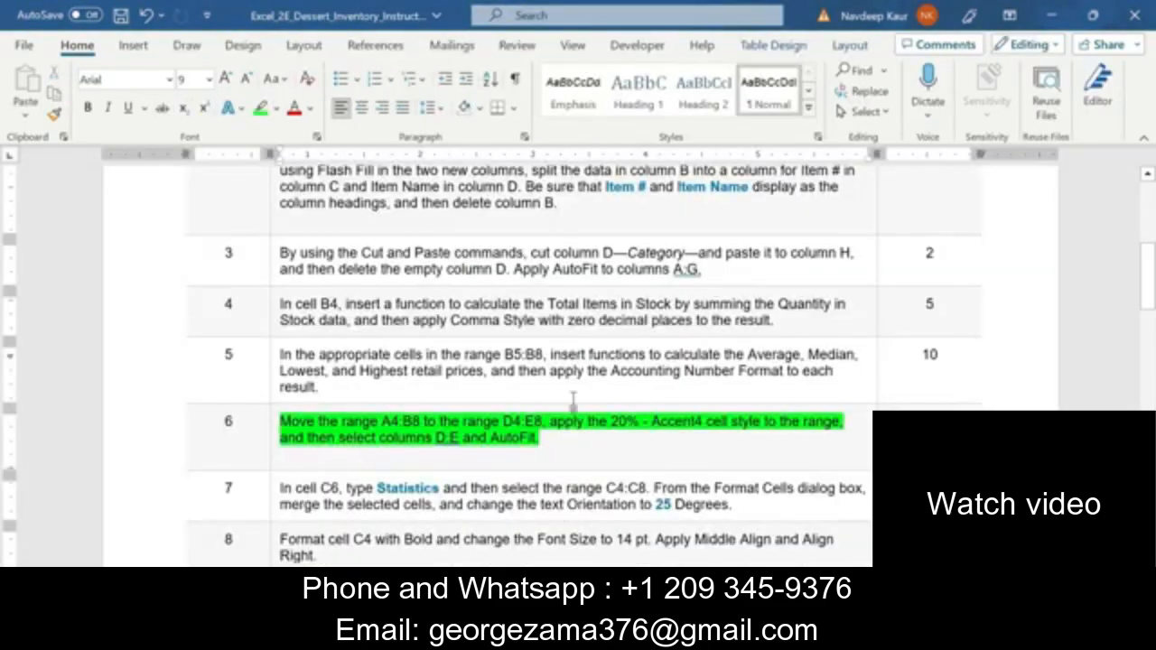
{"action": "left_click_drag", "start_coordinate": [550, 421], "coordinate": [703, 421]}
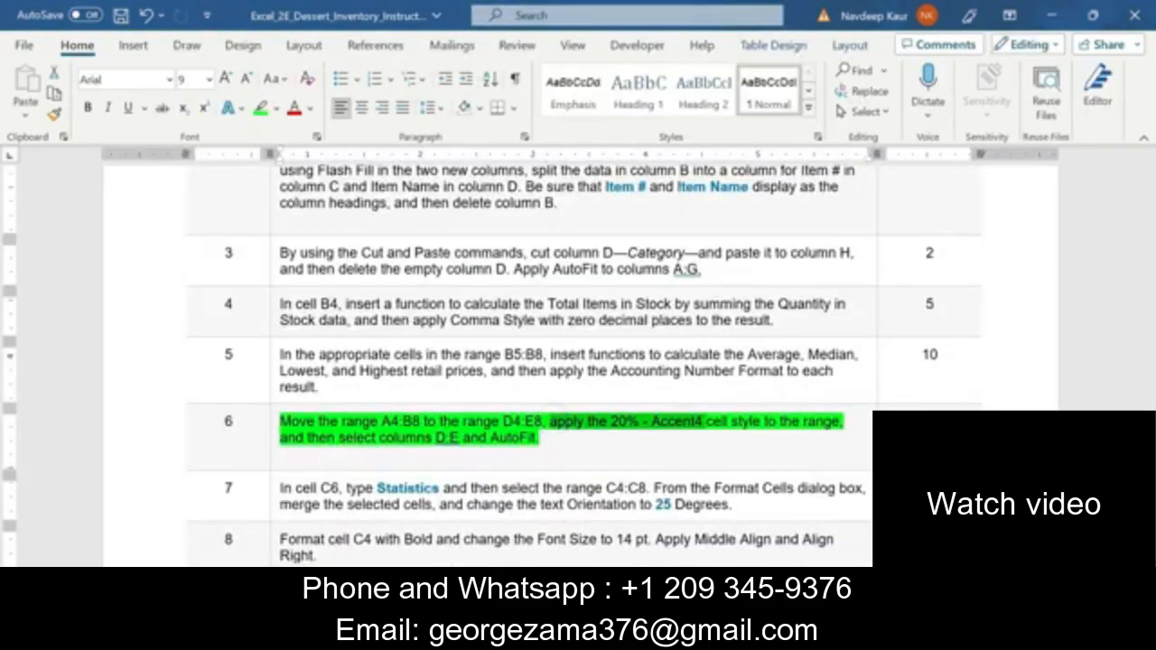
{"action": "key", "text": "alt+Tab"}
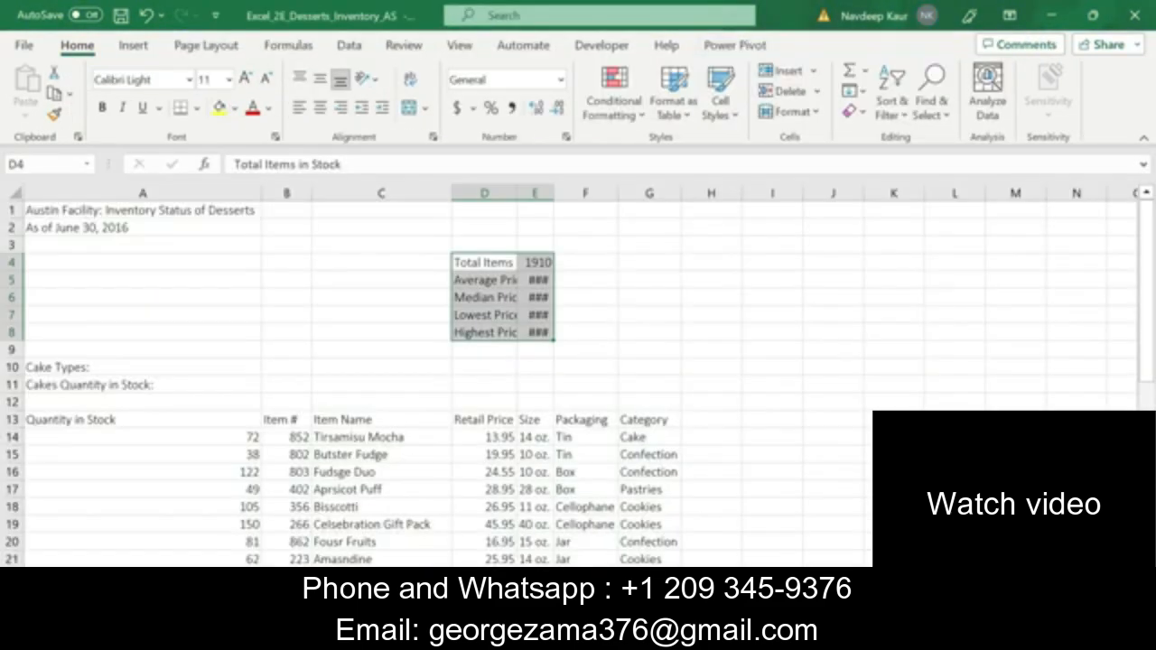
{"action": "left_click", "coordinate": [720, 99]}
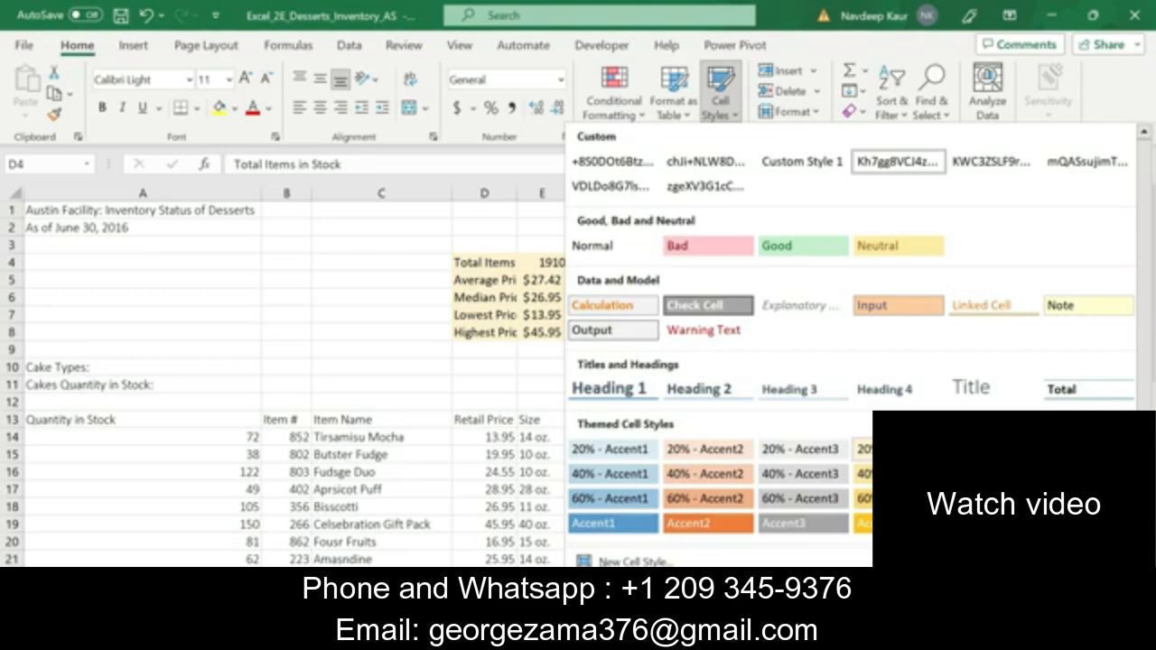
{"action": "left_click", "coordinate": [893, 451]}
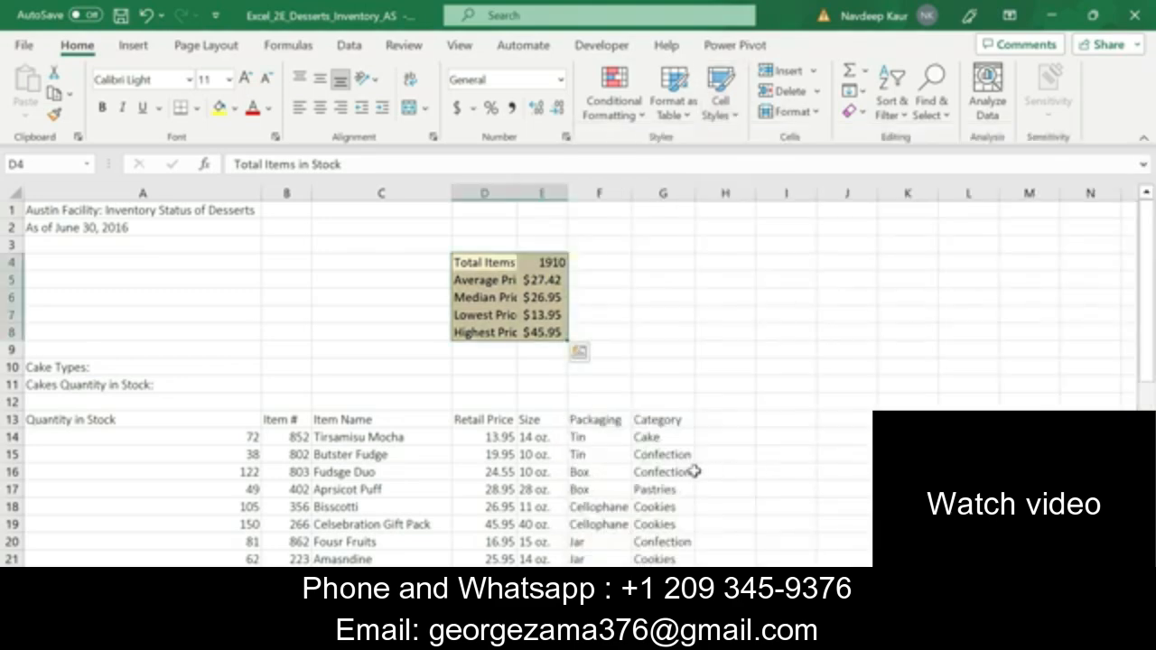
Consult step 6 in the Word instructions again, return to Excel and AutoFit the width of columns D:E
{"action": "key", "text": "alt+Tab"}
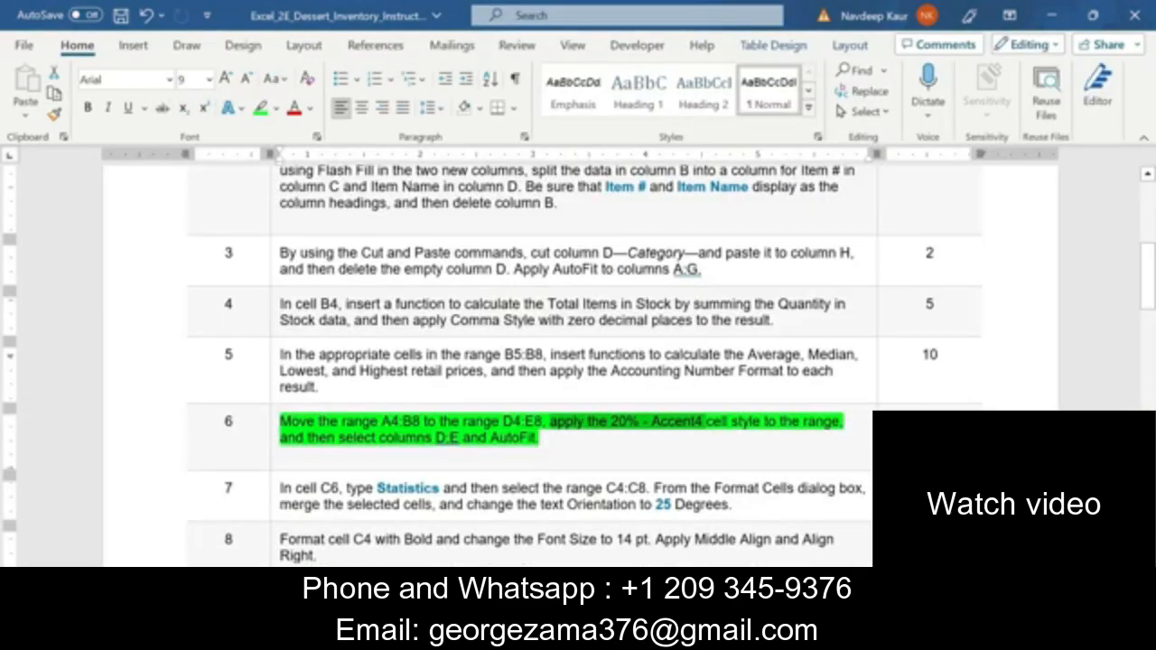
{"action": "key", "text": "alt+Tab"}
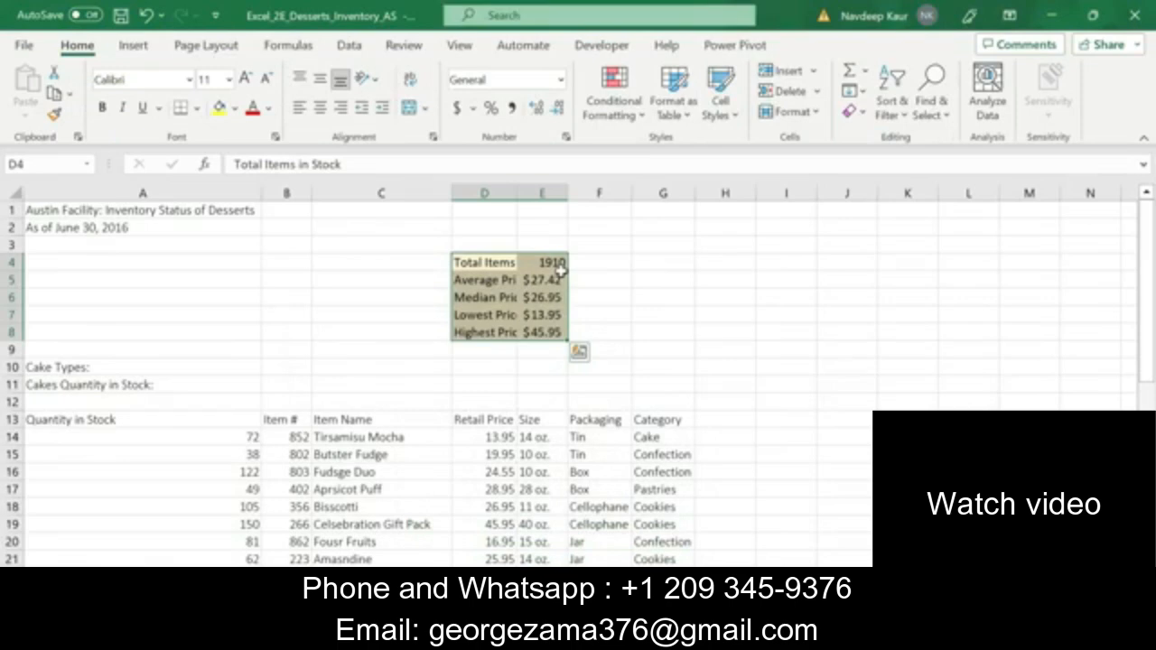
{"action": "key", "text": "alt+Tab"}
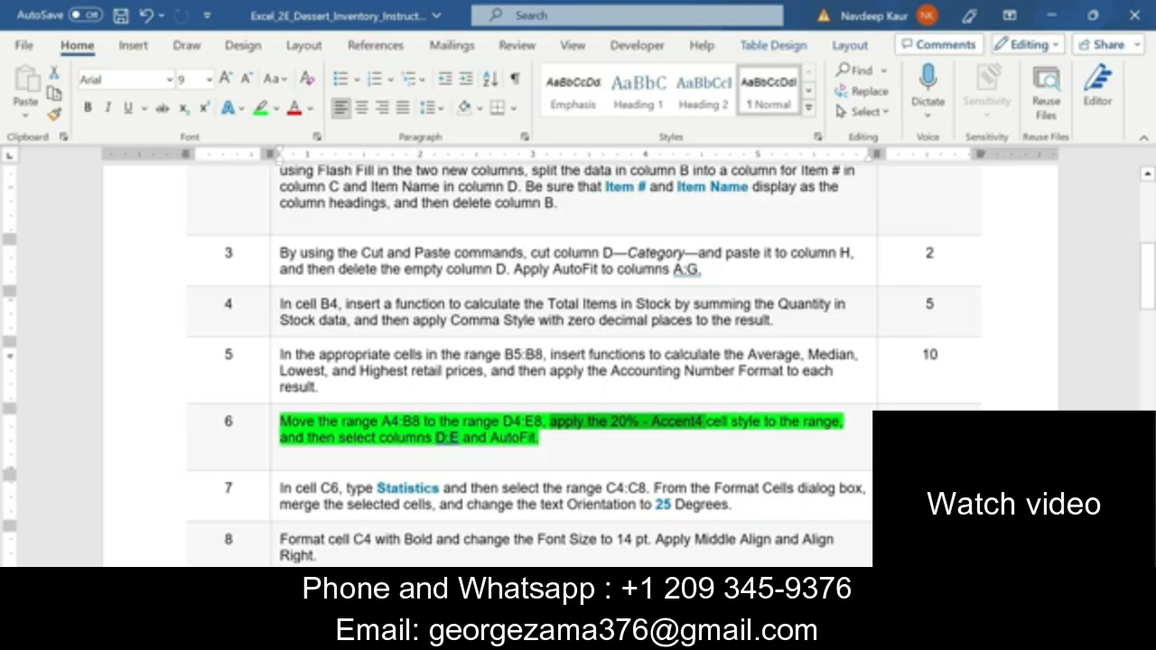
{"action": "left_click", "coordinate": [704, 423]}
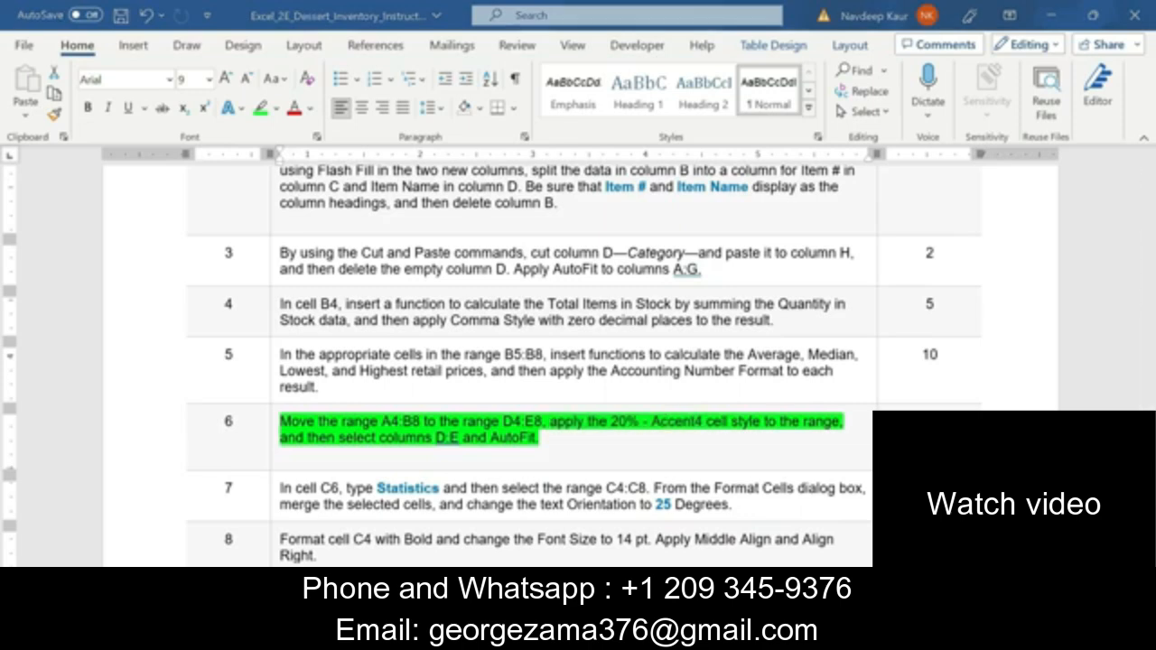
{"action": "key", "text": "alt+Tab"}
{"action": "left_click", "coordinate": [703, 246]}
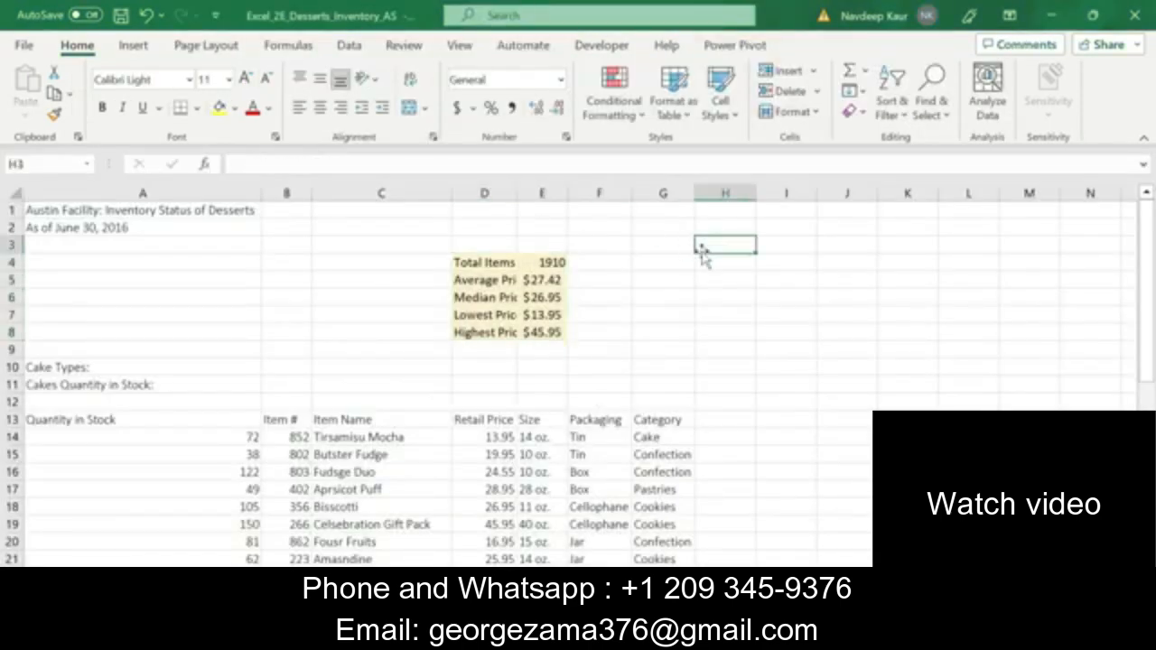
{"action": "left_click", "coordinate": [499, 188]}
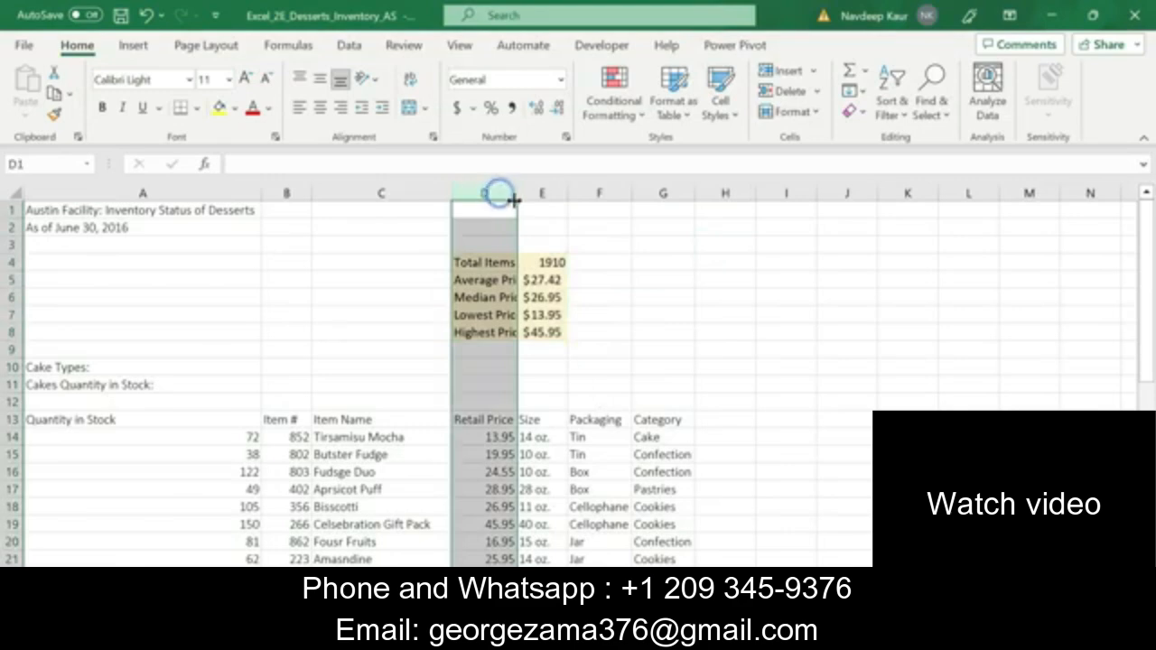
{"action": "left_click", "coordinate": [548, 192], "text": "shift"}
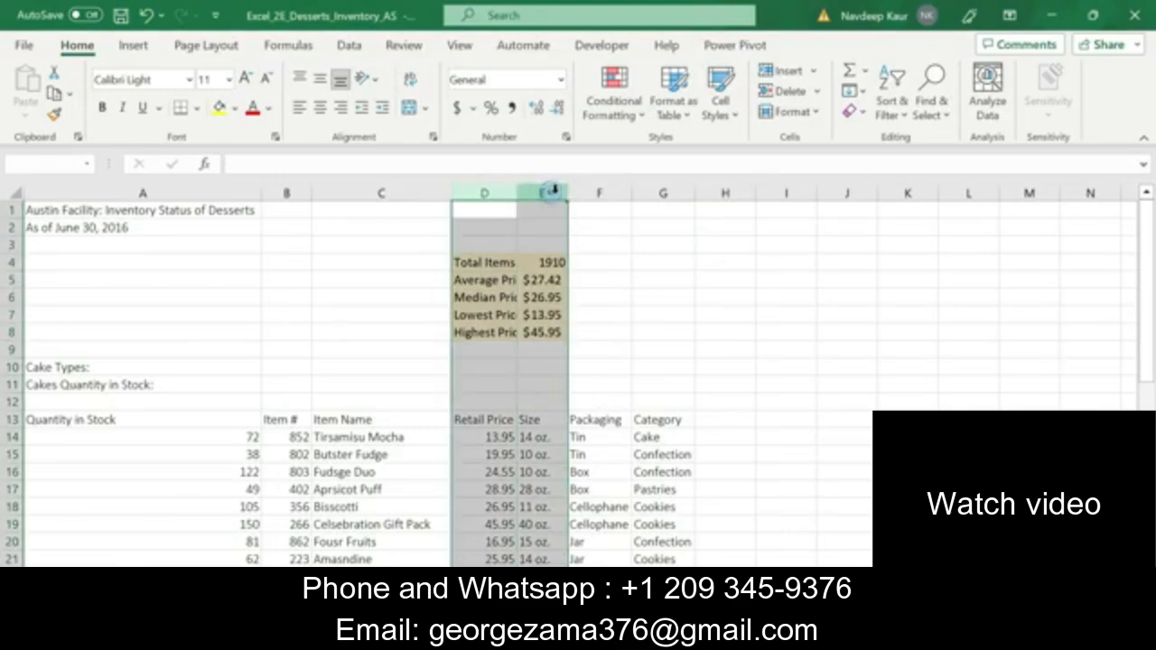
{"action": "left_click", "coordinate": [787, 111]}
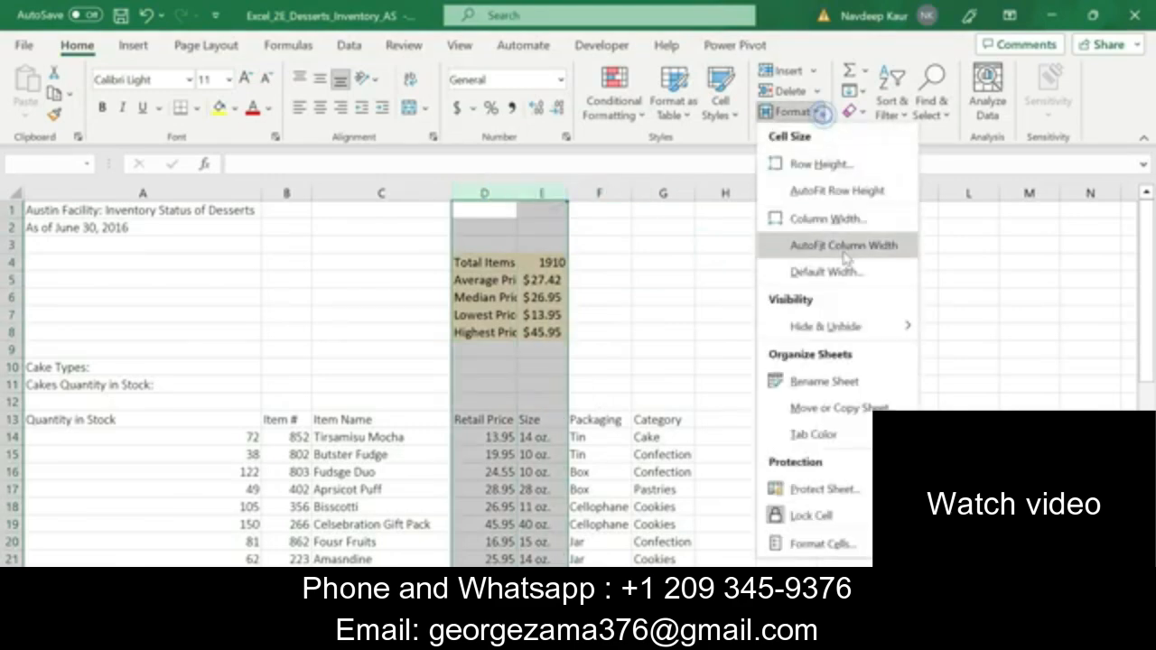
{"action": "left_click", "coordinate": [843, 246]}
{"action": "left_click", "coordinate": [734, 297]}
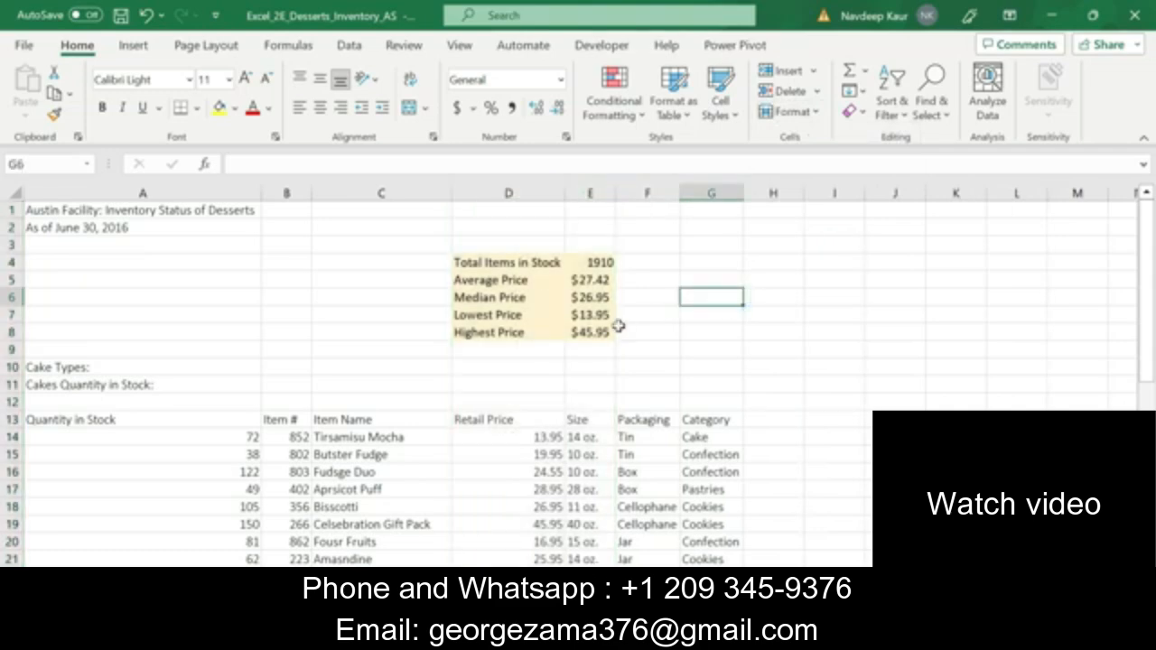
Review the step 6 instructions in Word and compare them with the formatted range D4:E8 in the Excel workbook
{"action": "left_click", "coordinate": [550, 636]}
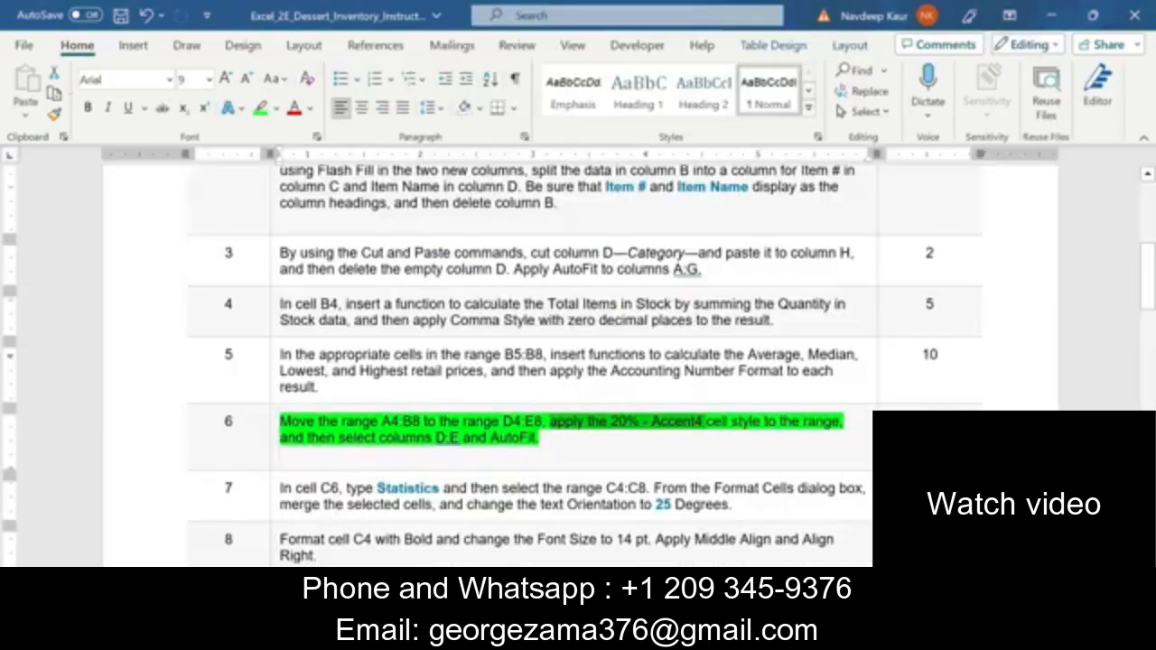
{"action": "left_click", "coordinate": [542, 636]}
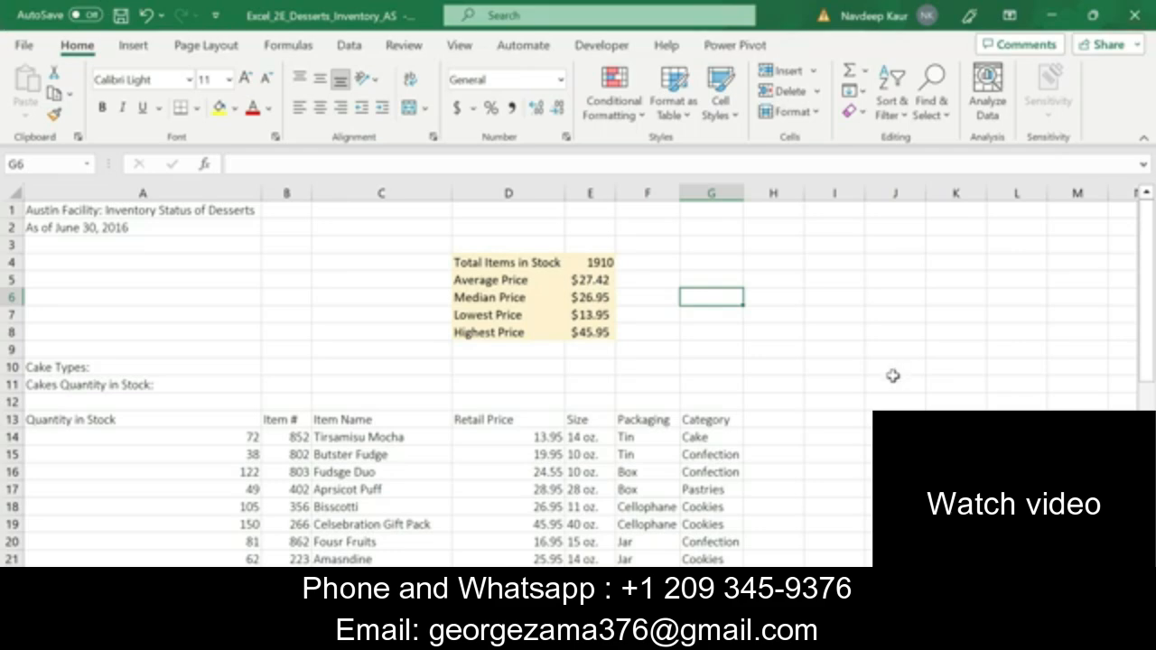
{"action": "left_click", "coordinate": [678, 352]}
{"action": "left_click", "coordinate": [692, 283]}
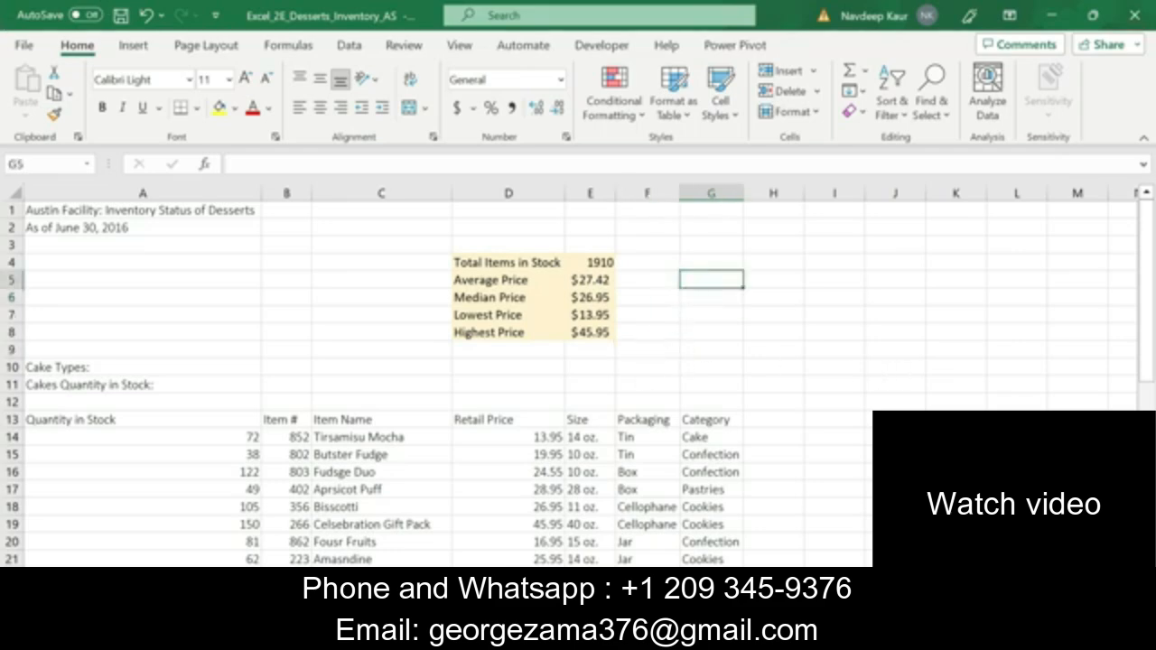
Switch to the Word instructions and remove the green highlight from the text of step 6
{"action": "key", "text": "alt+Tab"}
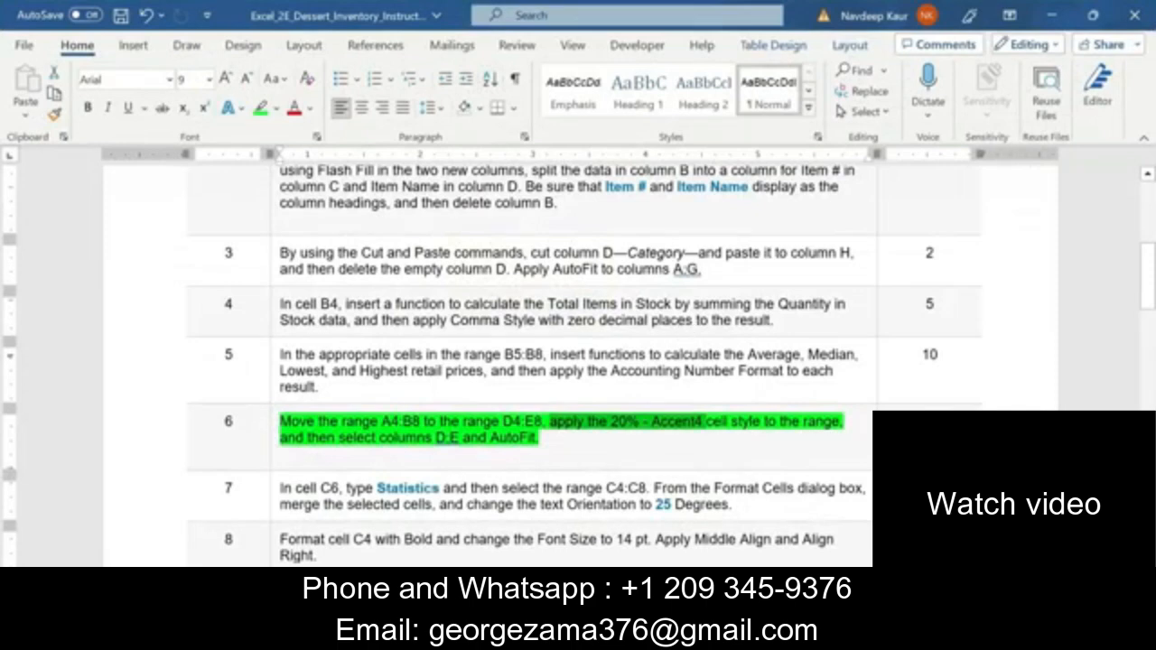
{"action": "left_click_drag", "start_coordinate": [560, 440], "coordinate": [282, 423]}
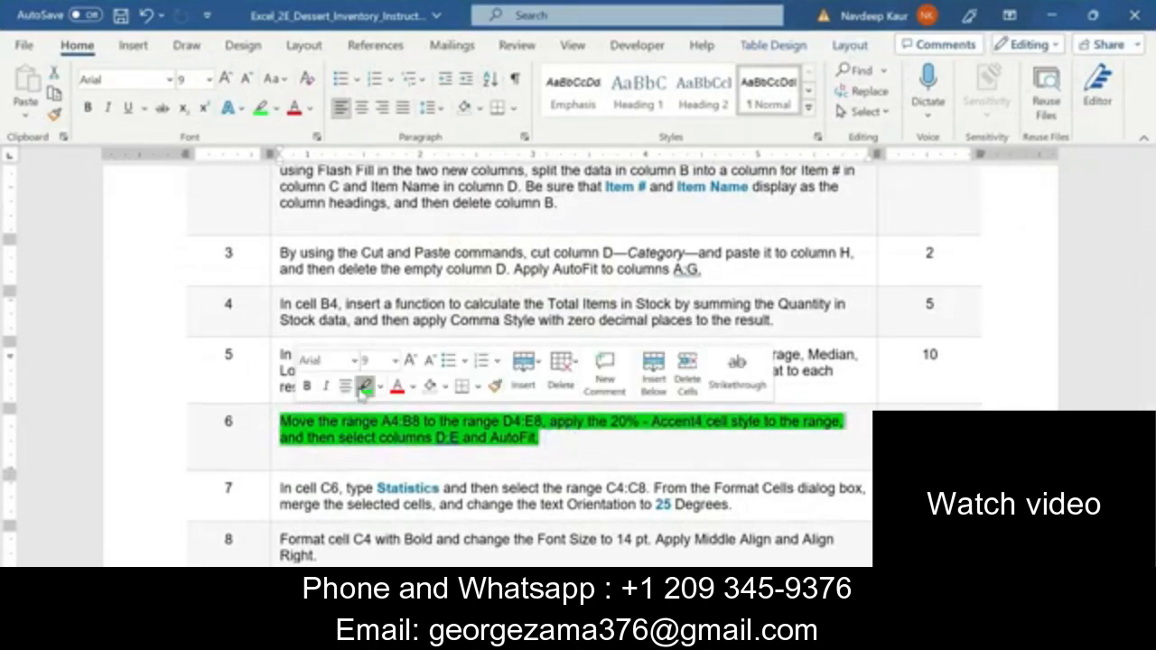
{"action": "left_click", "coordinate": [527, 458]}
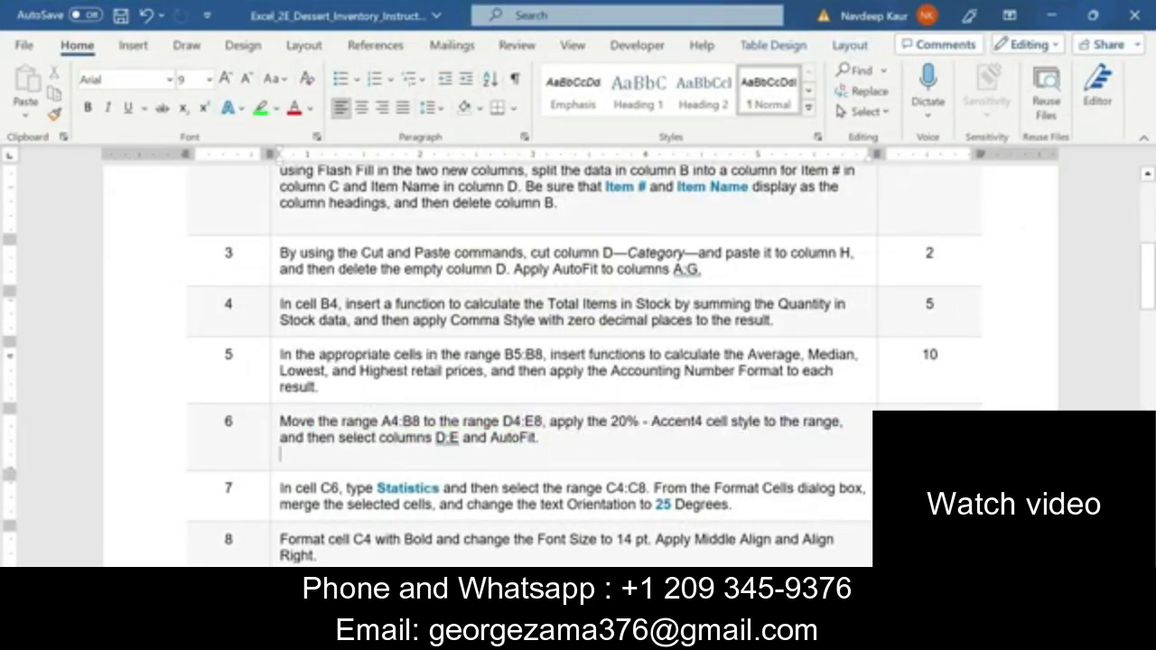
Highlight the full text of step 7 in the Word instructions in green
{"action": "scroll", "coordinate": [578, 361], "scroll_direction": "up", "scroll_amount": 4}
{"action": "scroll", "coordinate": [578, 361], "scroll_direction": "down", "scroll_amount": 5}
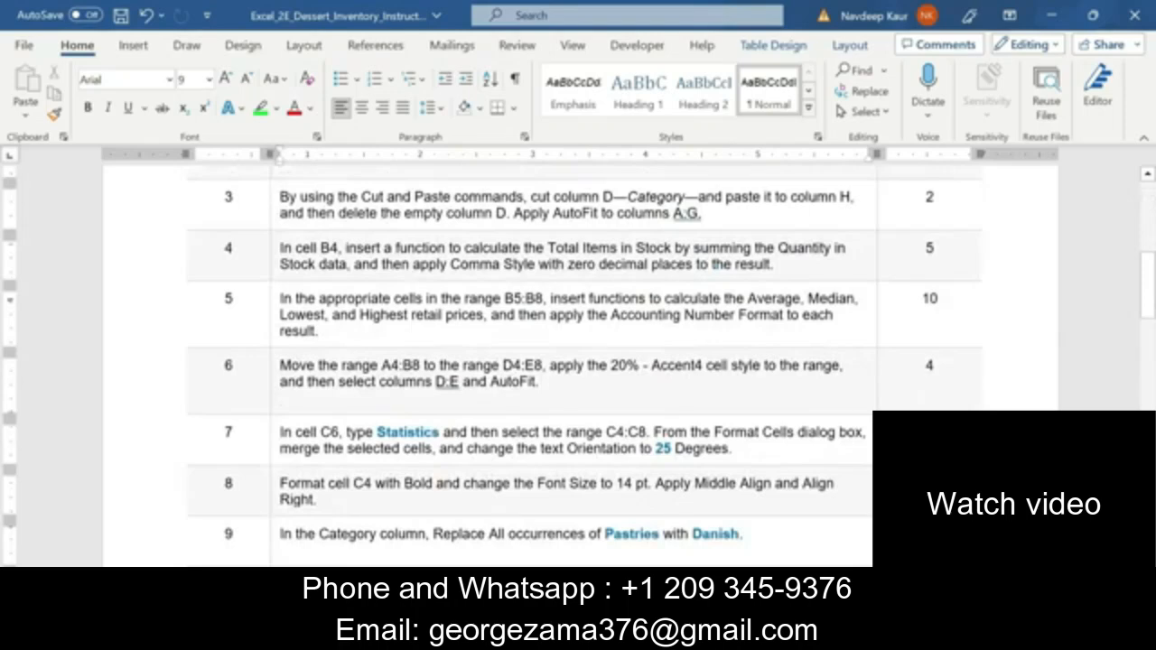
{"action": "scroll", "coordinate": [579, 361], "scroll_direction": "down", "scroll_amount": 1}
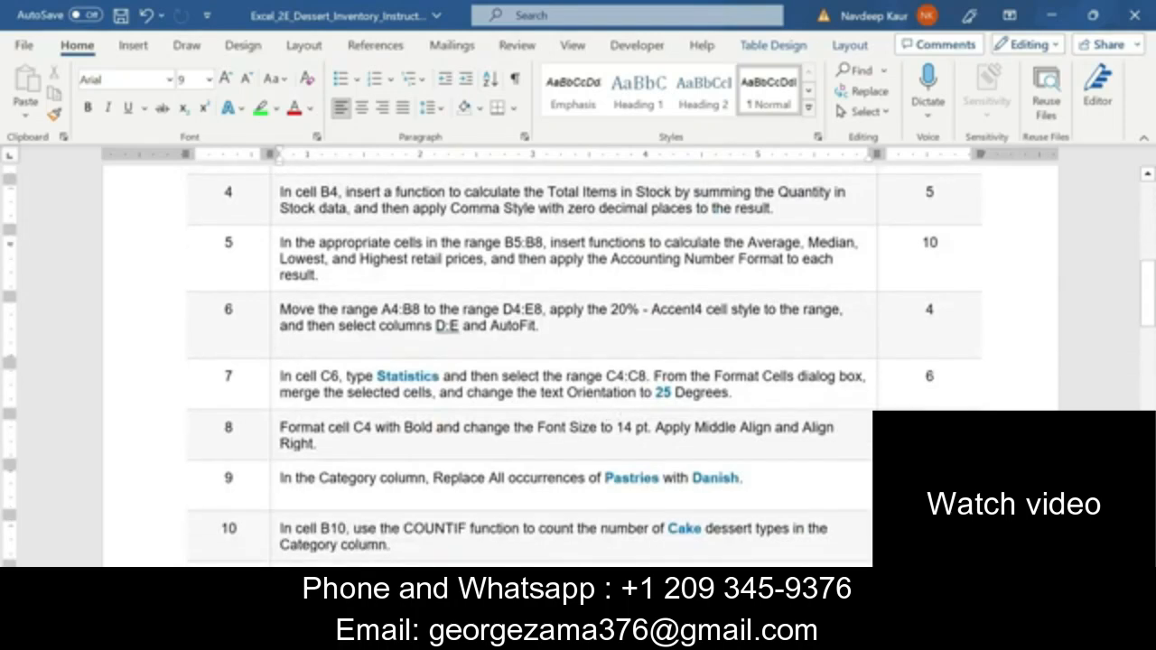
{"action": "left_click_drag", "start_coordinate": [736, 392], "coordinate": [280, 379]}
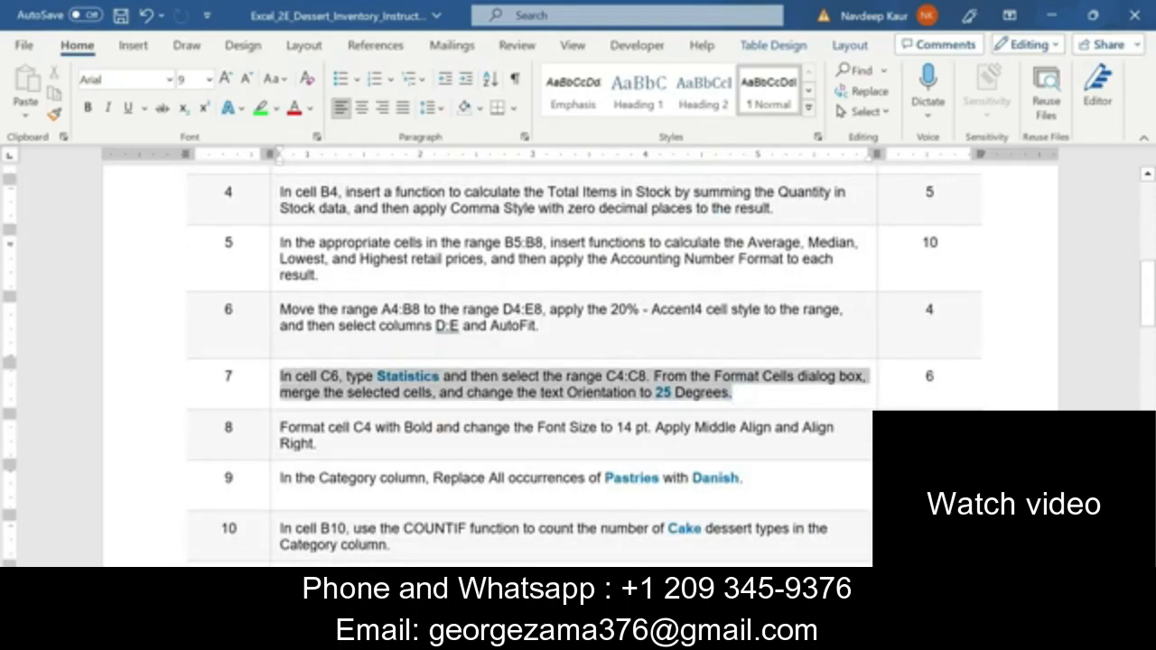
{"action": "left_click", "coordinate": [357, 349]}
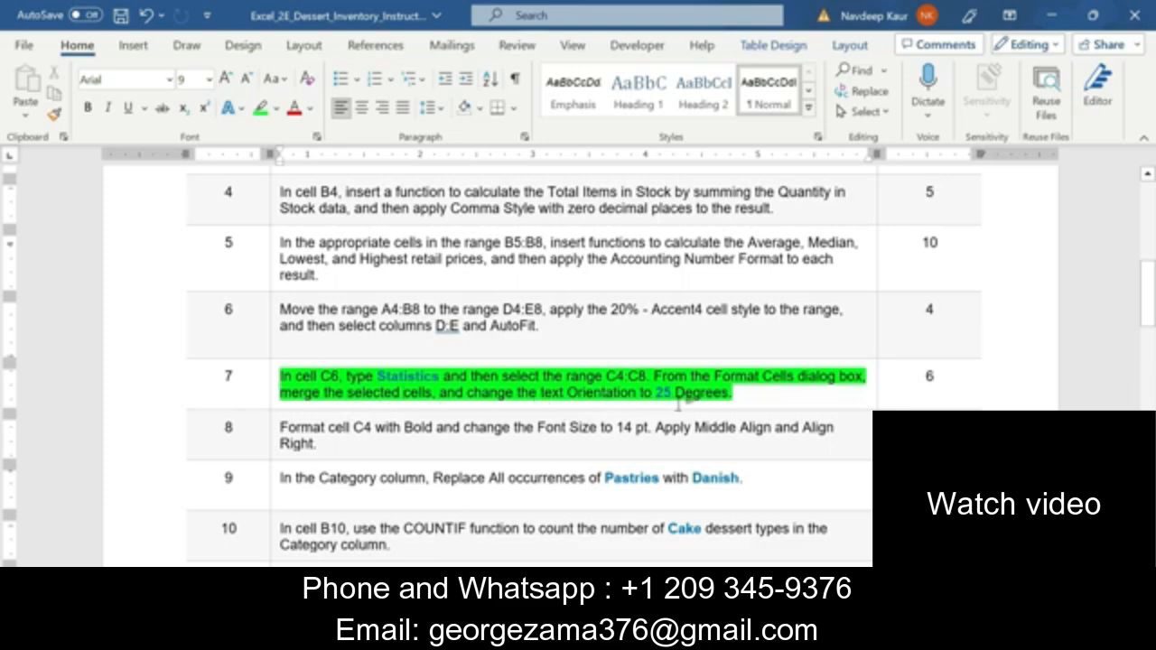
Check the label named in step 7, switch to the Excel workbook and enter Statistics in cell C6
{"action": "double_click", "coordinate": [380, 376]}
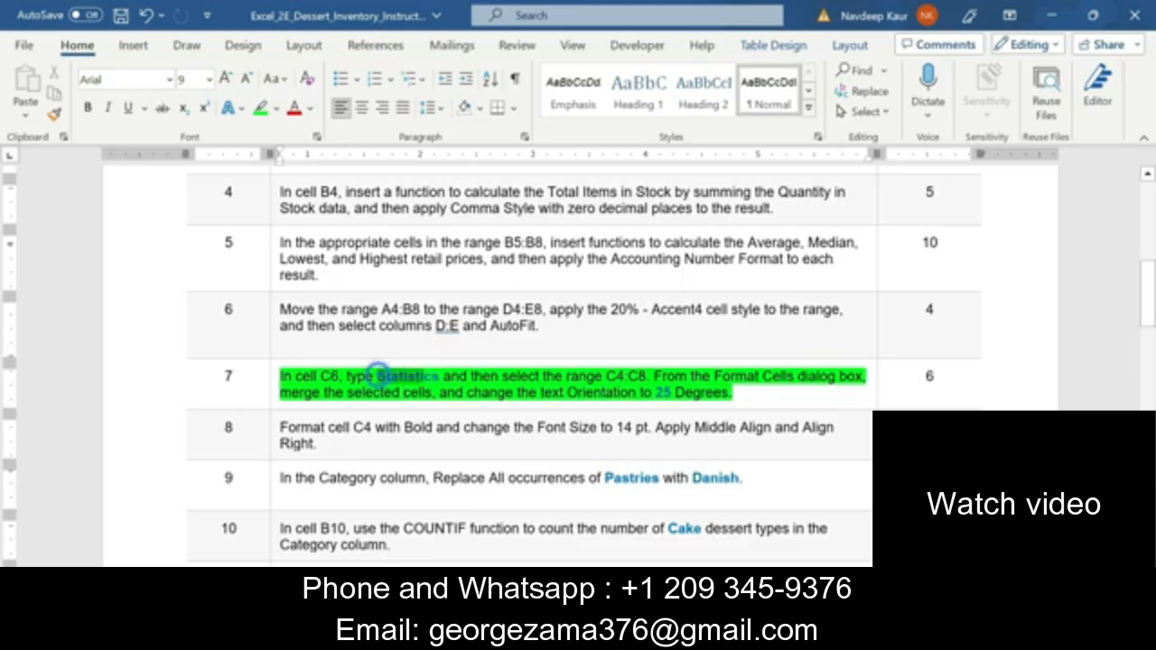
{"action": "key", "text": "alt+Tab"}
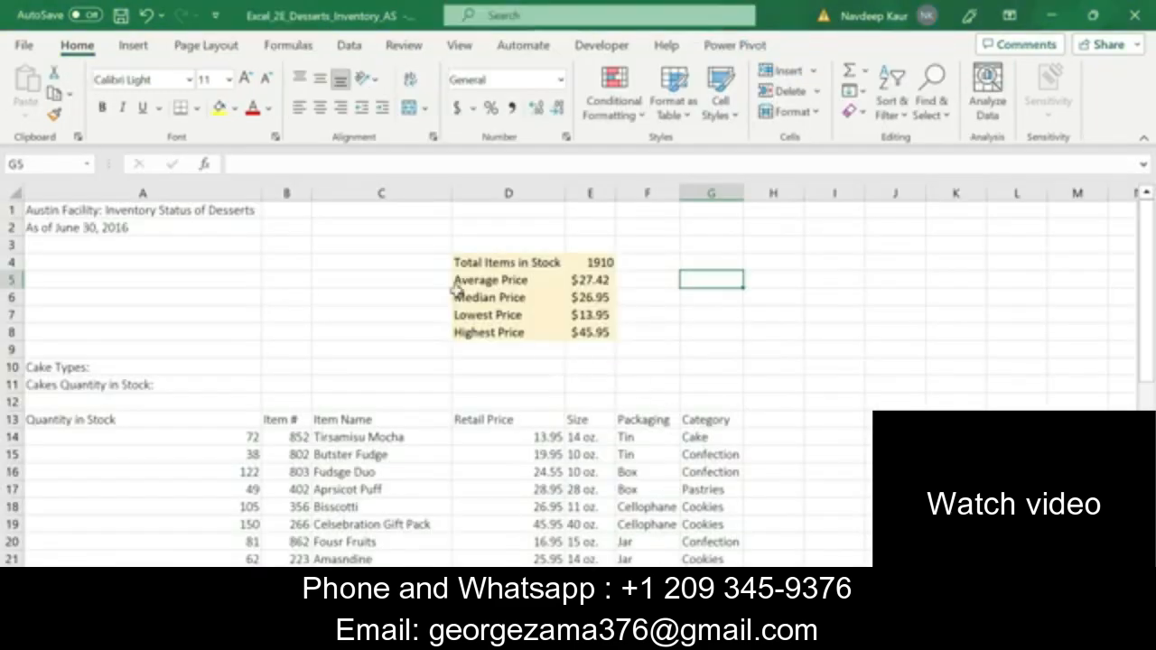
{"action": "left_click", "coordinate": [400, 263]}
{"action": "left_click", "coordinate": [399, 284]}
{"action": "left_click", "coordinate": [402, 311]}
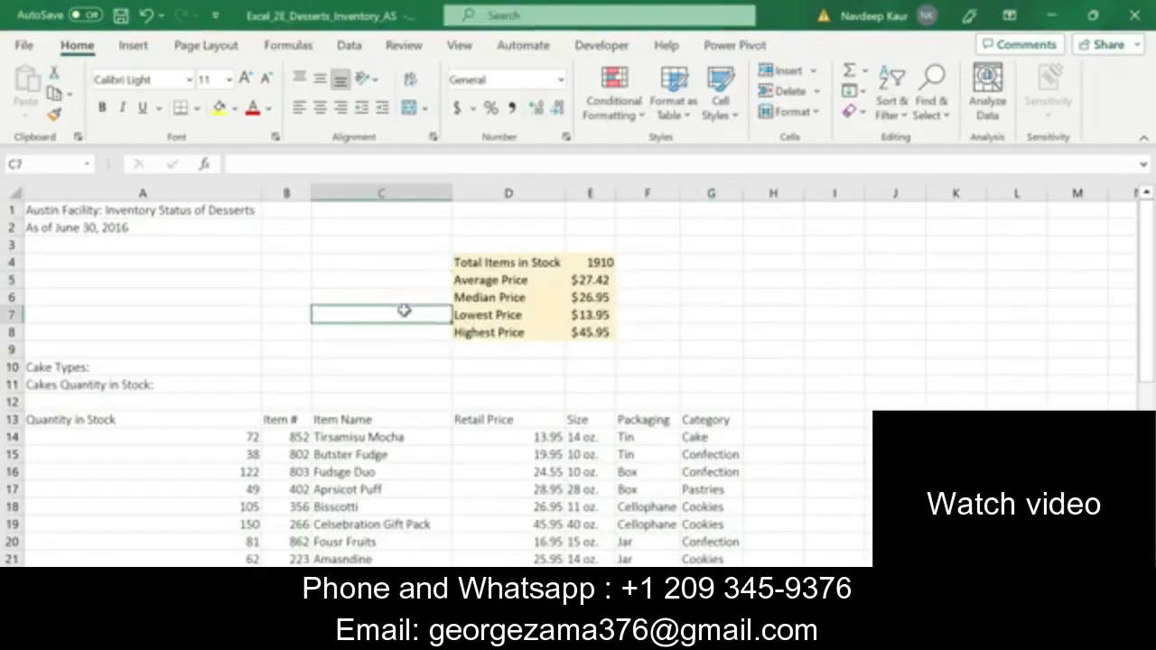
{"action": "left_click", "coordinate": [409, 299]}
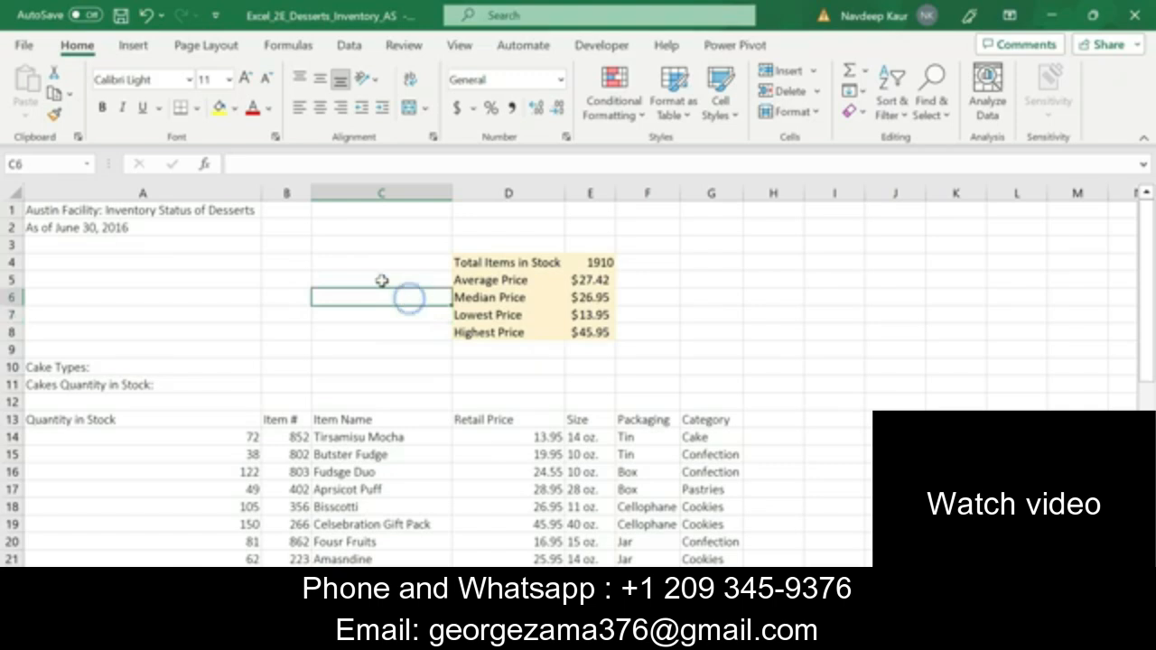
{"action": "left_click", "coordinate": [283, 164]}
{"action": "type", "text": "$"}
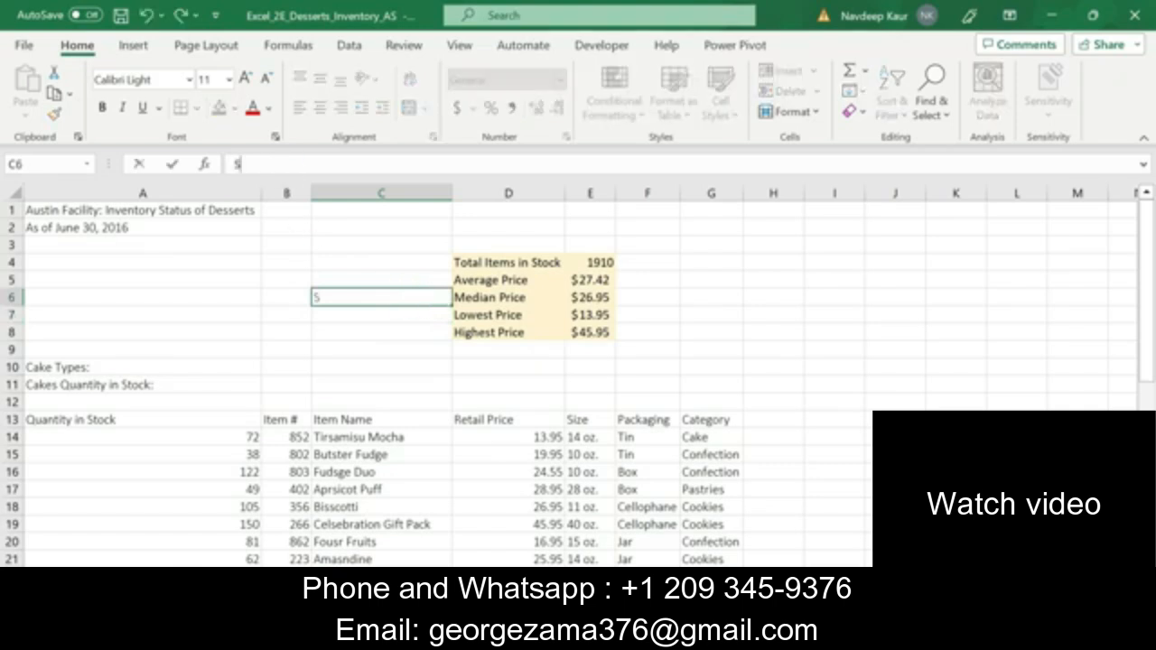
{"action": "type", "text": "tatistics"}
{"action": "key", "text": "Return"}
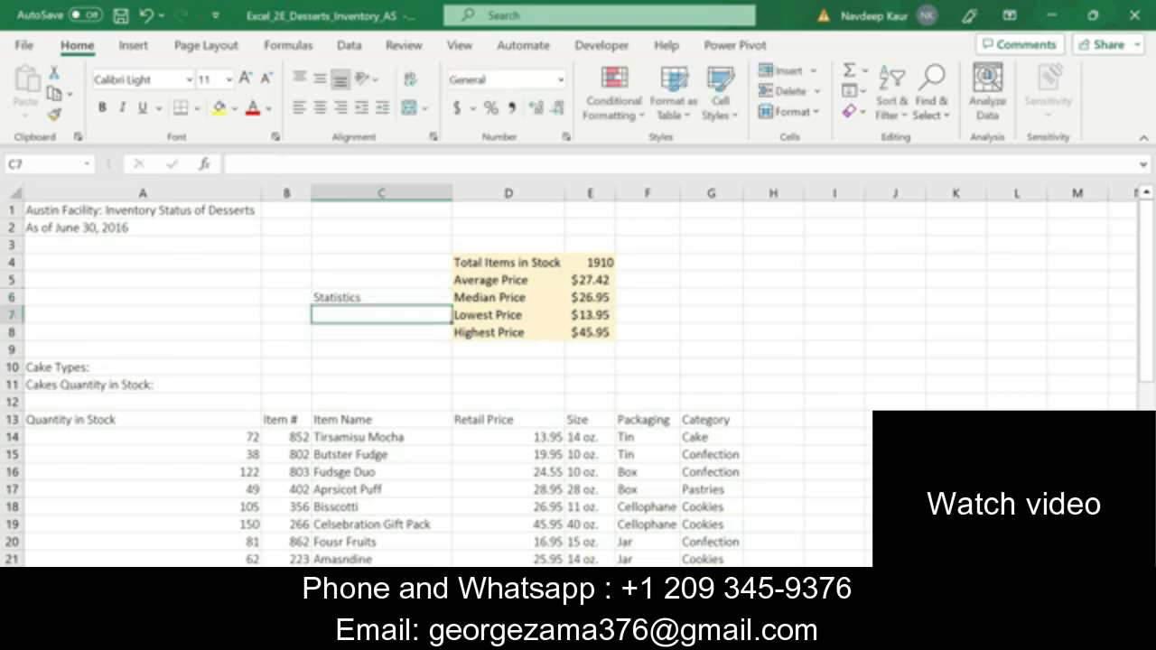
Copy the range reference C4:C8 from step 7 in Word, use it to select that range in Excel, and merge the cells without centering
{"action": "key", "text": "alt+Tab"}
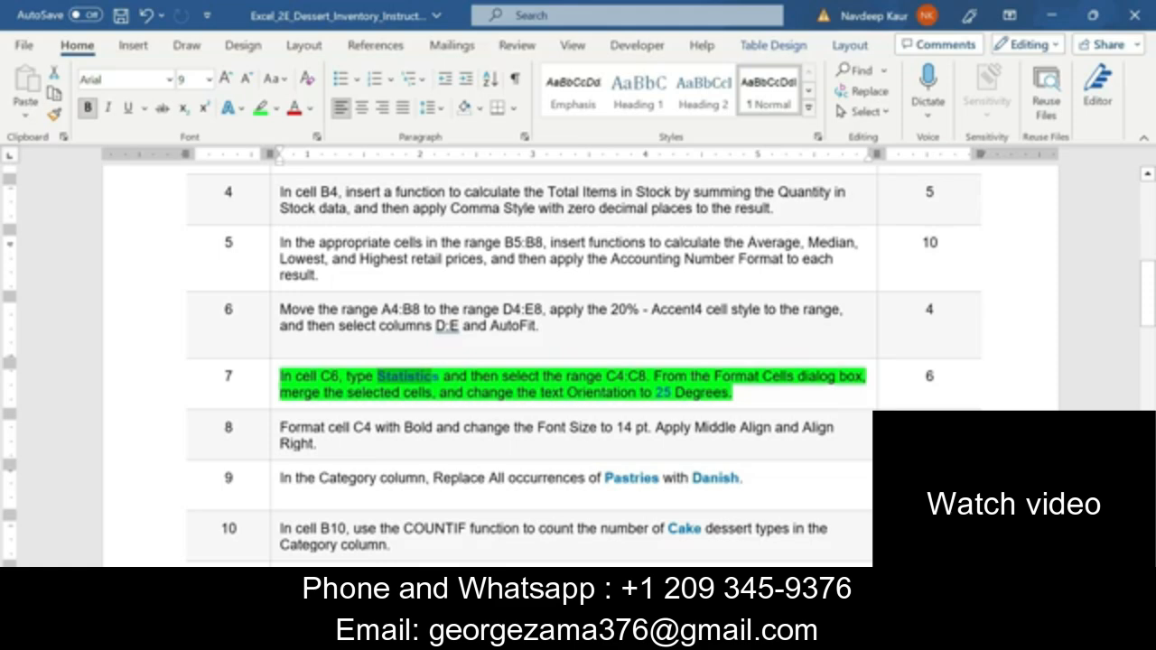
{"action": "left_click_drag", "start_coordinate": [606, 376], "coordinate": [646, 378]}
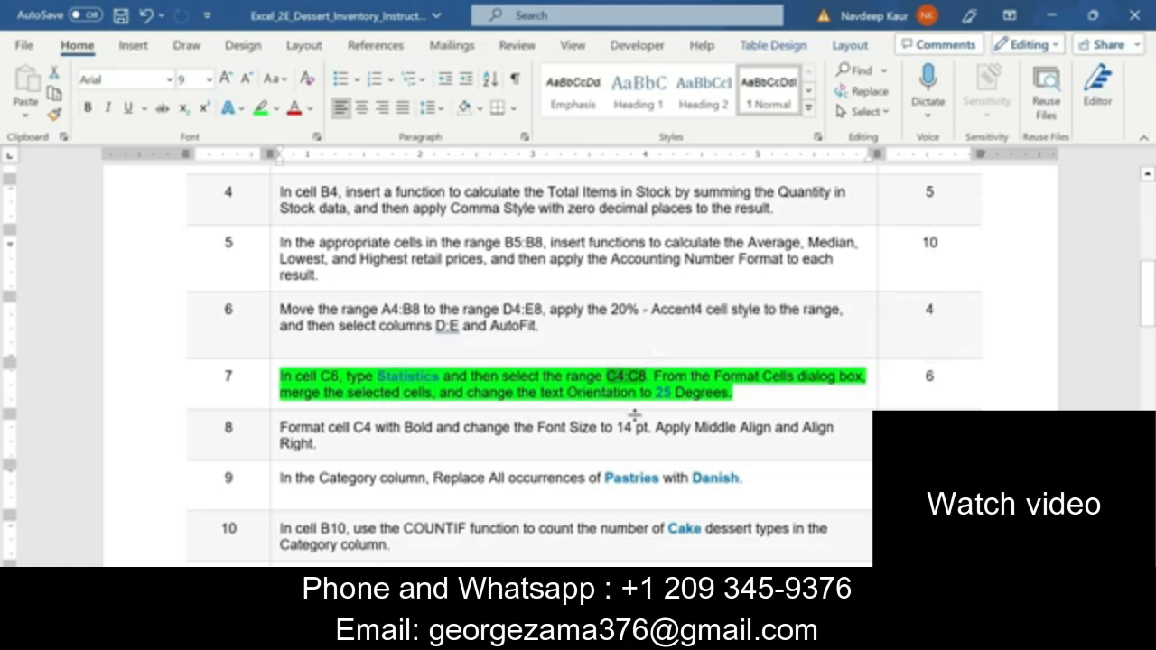
{"action": "key", "text": "ctrl+c"}
{"action": "key", "text": "alt+Tab"}
{"action": "left_click", "coordinate": [66, 164]}
{"action": "key", "text": "ctrl+v"}
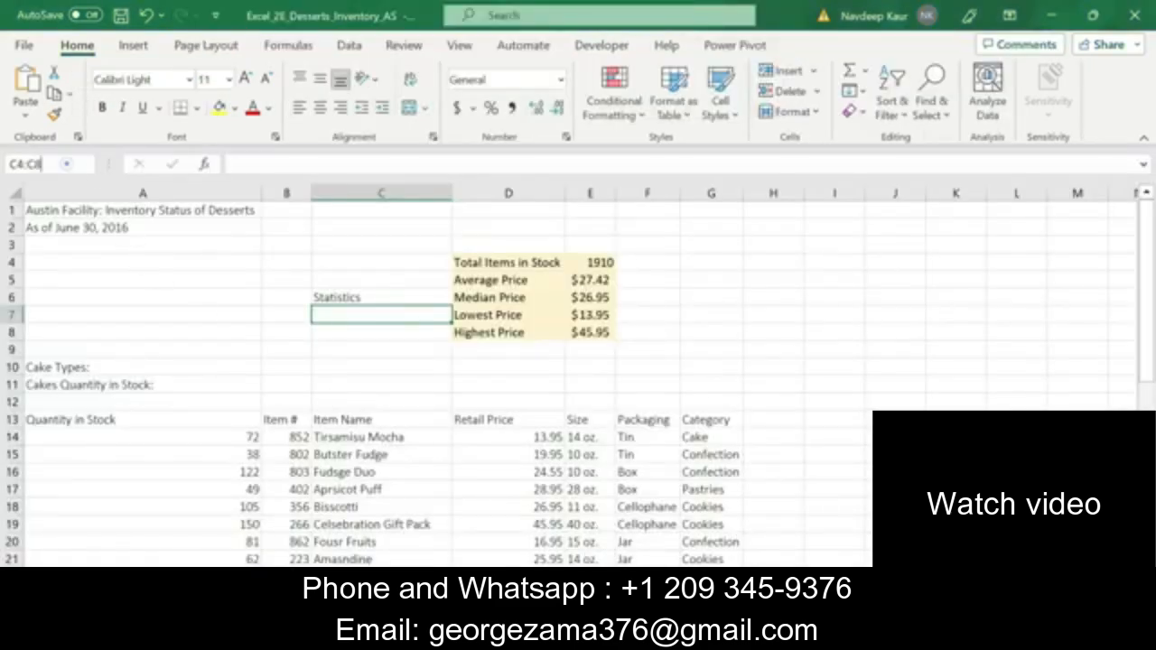
{"action": "key", "text": "Return"}
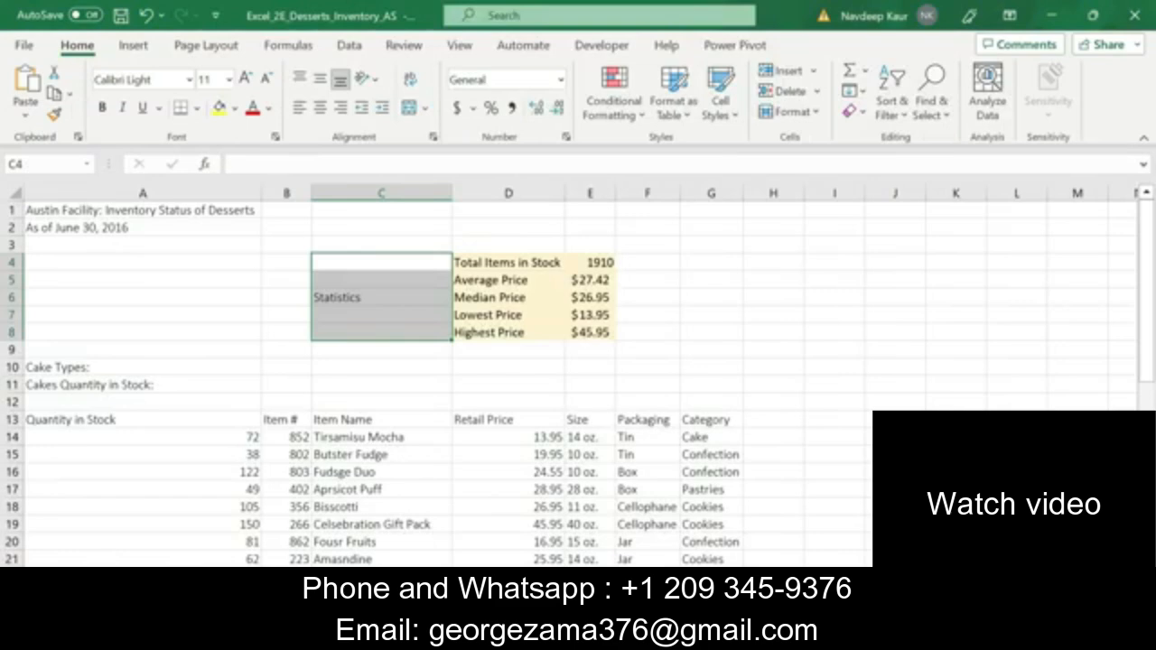
{"action": "key", "text": "alt+Tab"}
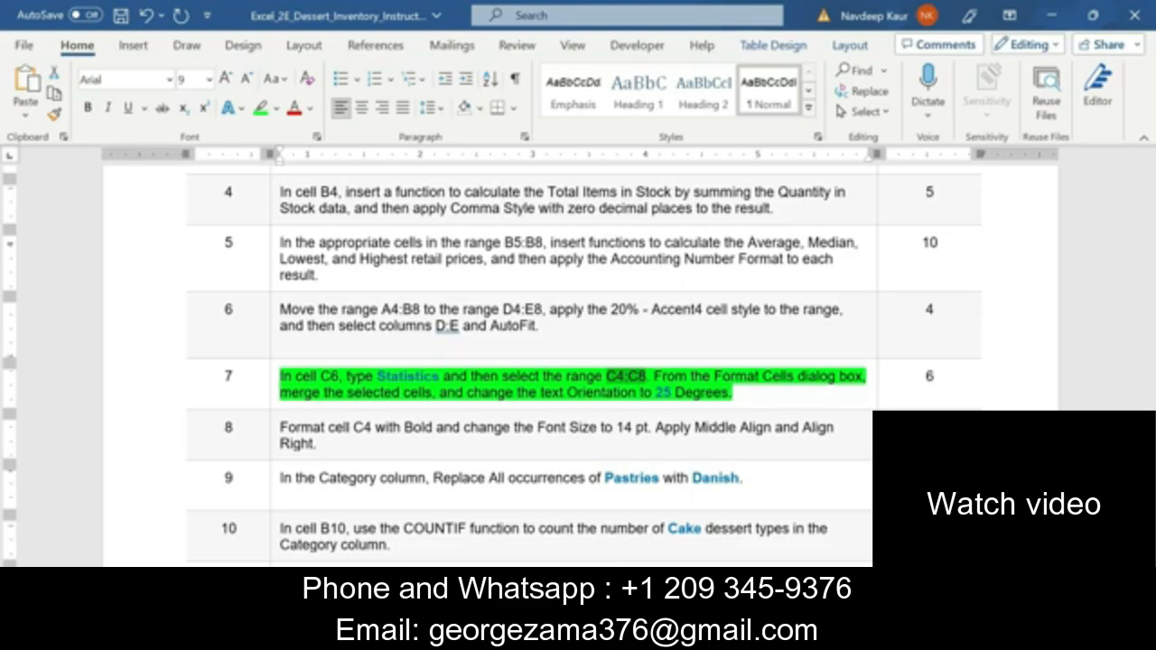
{"action": "mouse_move", "coordinate": [694, 636]}
{"action": "left_click", "coordinate": [686, 588]}
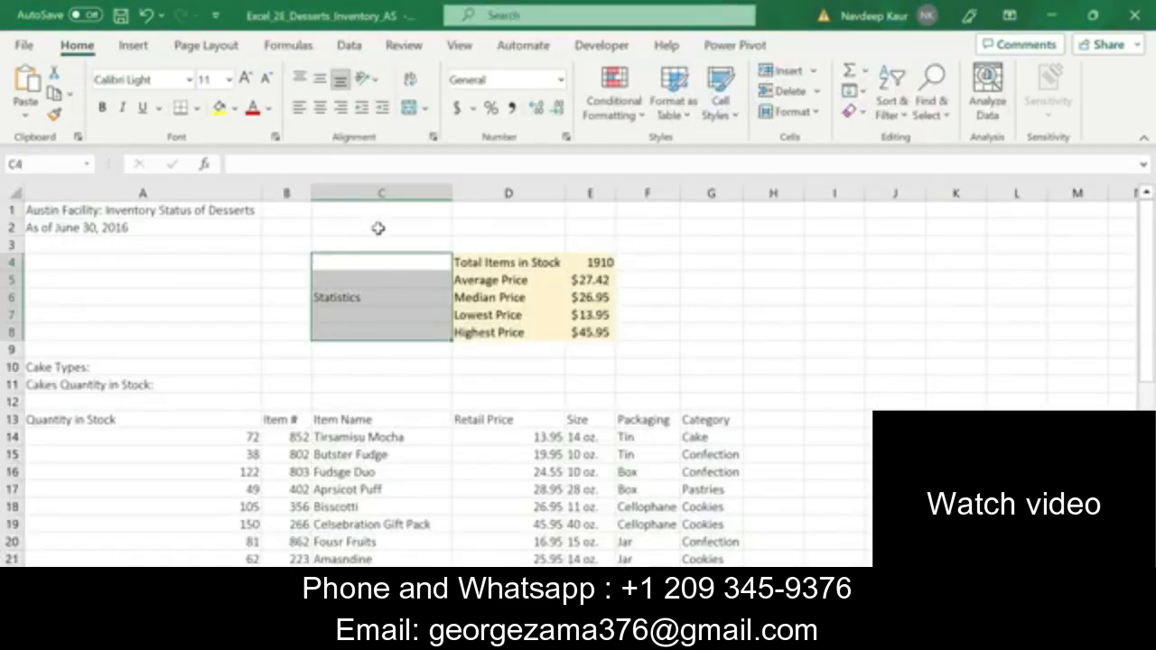
{"action": "left_click", "coordinate": [426, 108]}
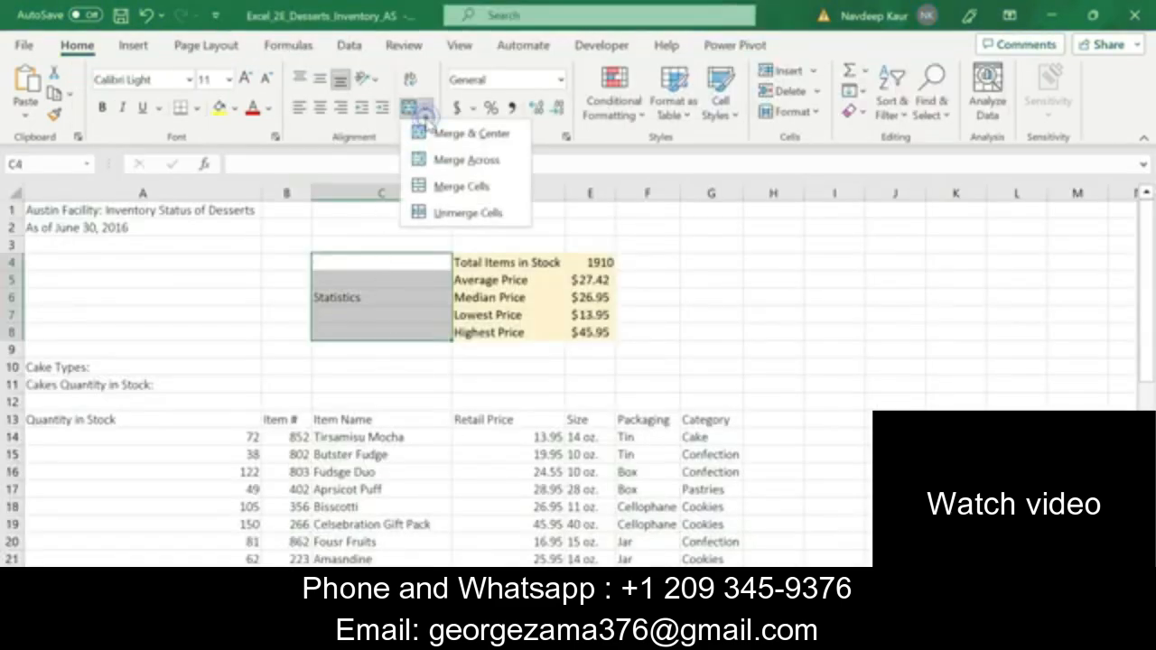
{"action": "left_click", "coordinate": [452, 188]}
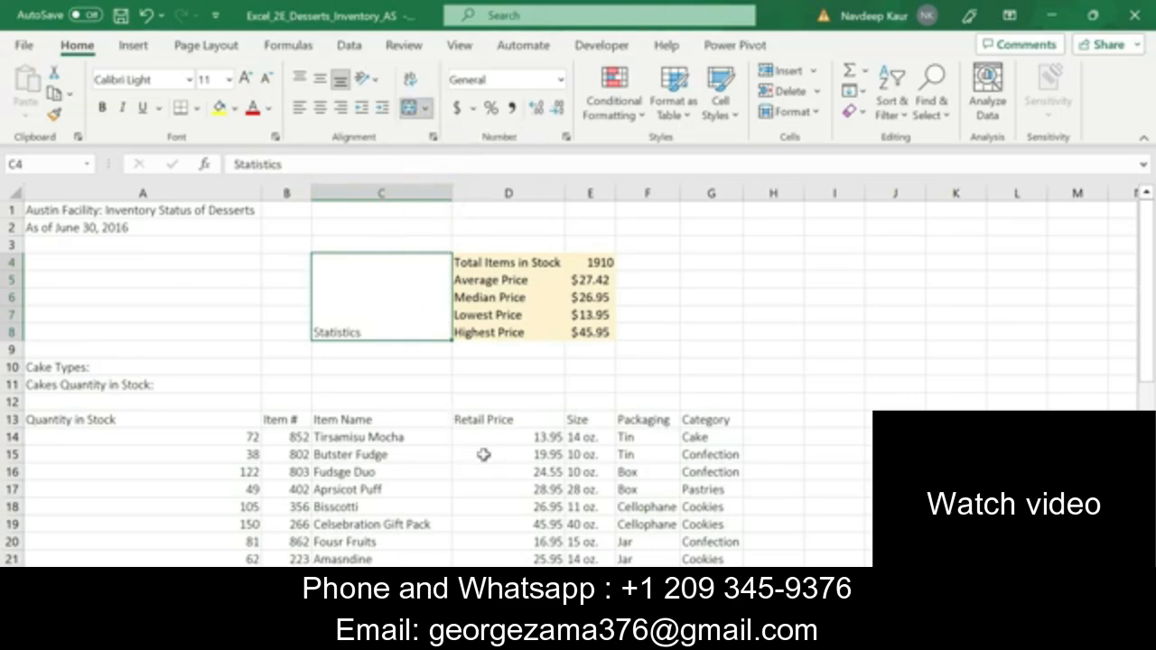
Check step 7 in the Word instructions again and look through Excel's commands for the text orientation setting
{"action": "key", "text": "alt+Tab"}
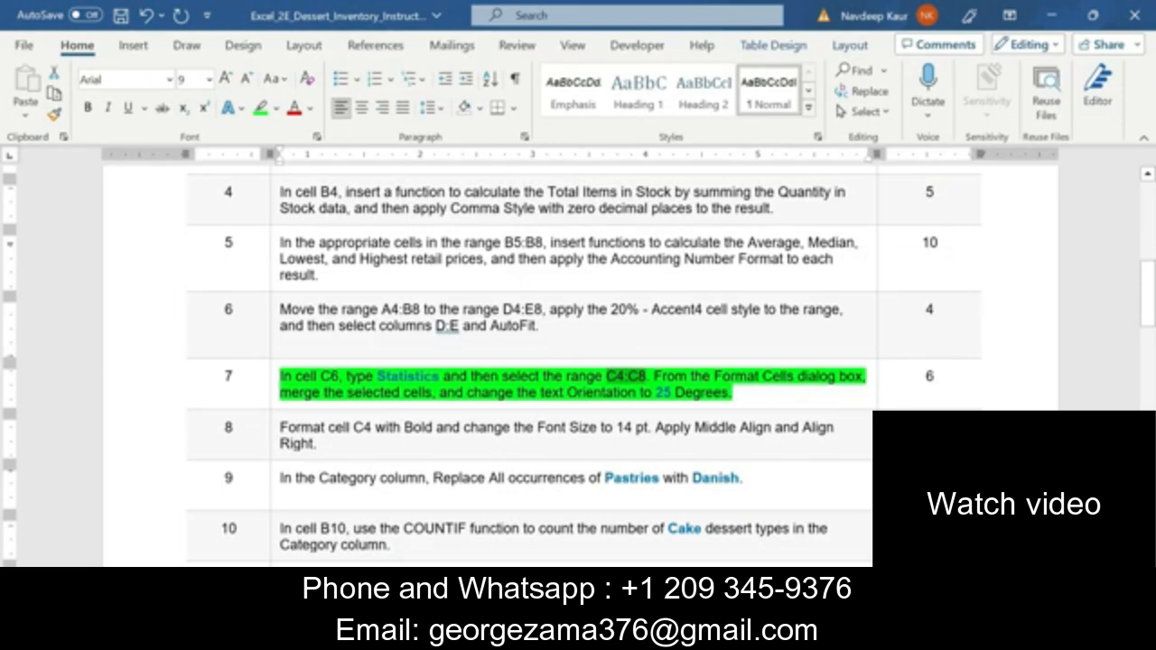
{"action": "key", "text": "alt+Tab"}
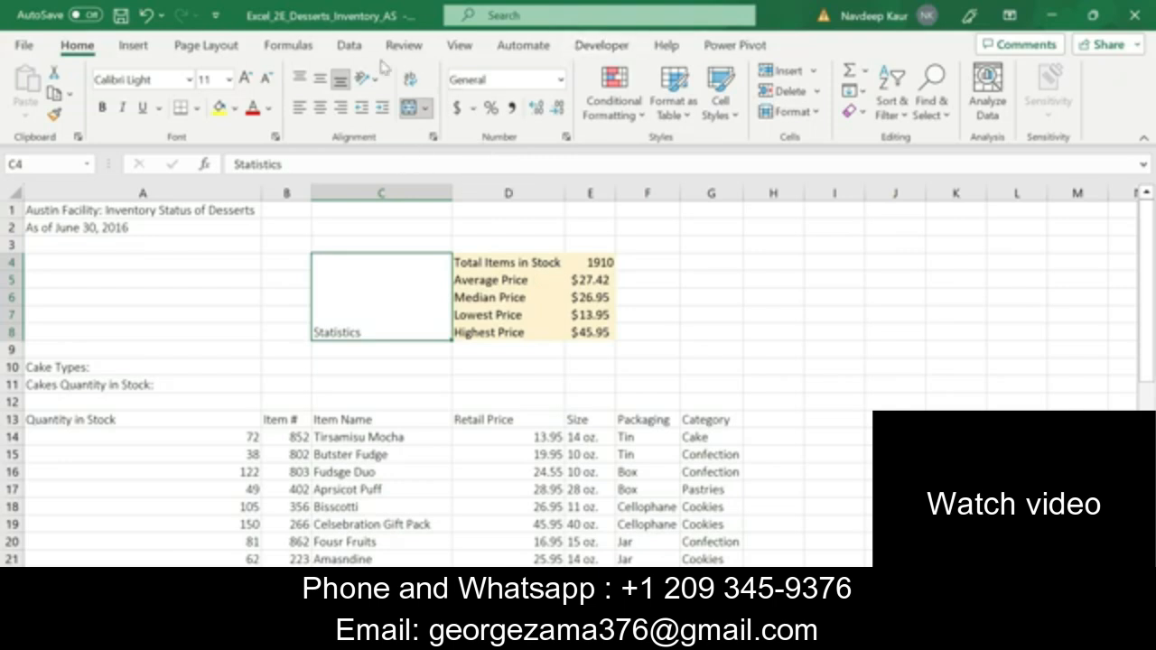
{"action": "left_click", "coordinate": [188, 45]}
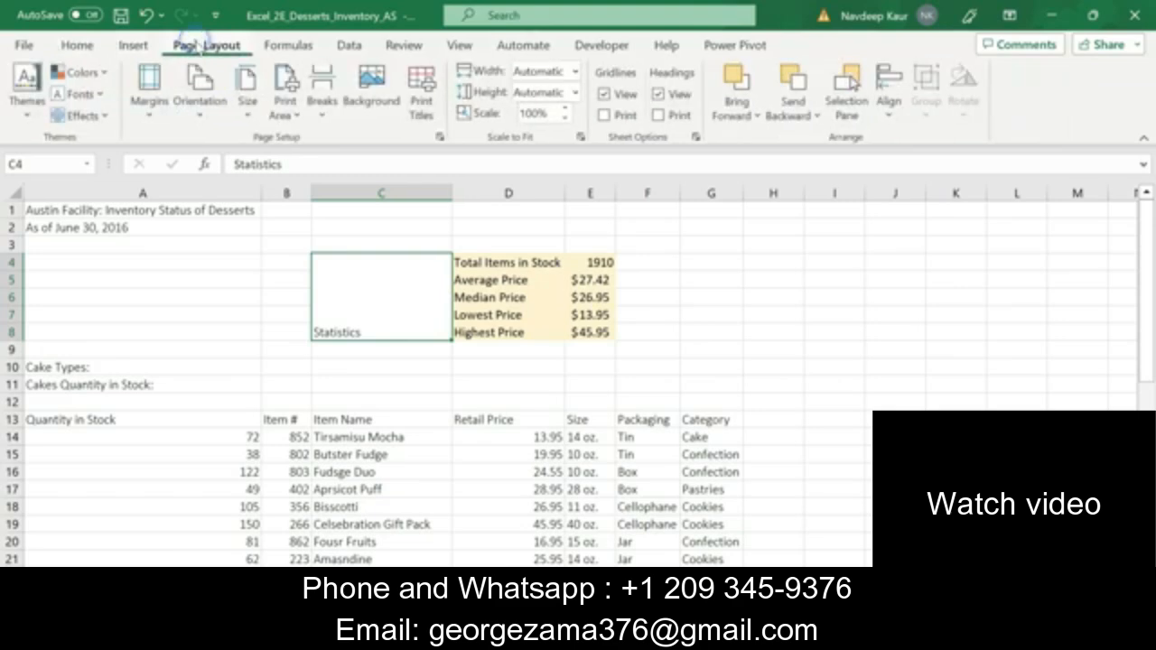
{"action": "left_click", "coordinate": [263, 44]}
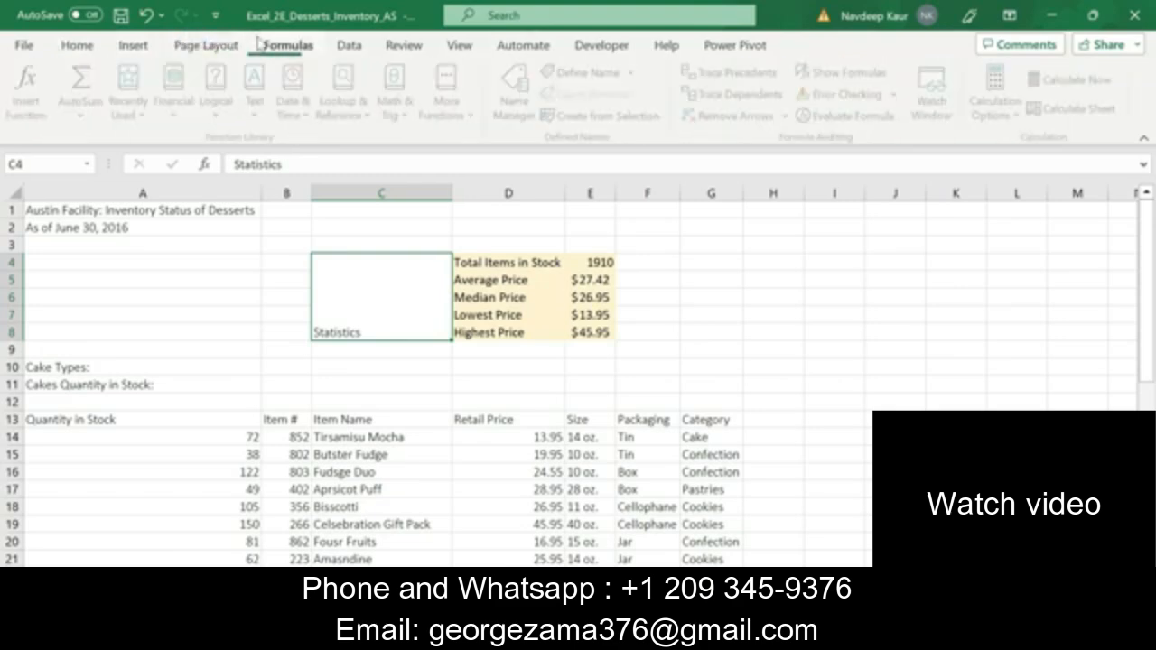
{"action": "left_click", "coordinate": [358, 47]}
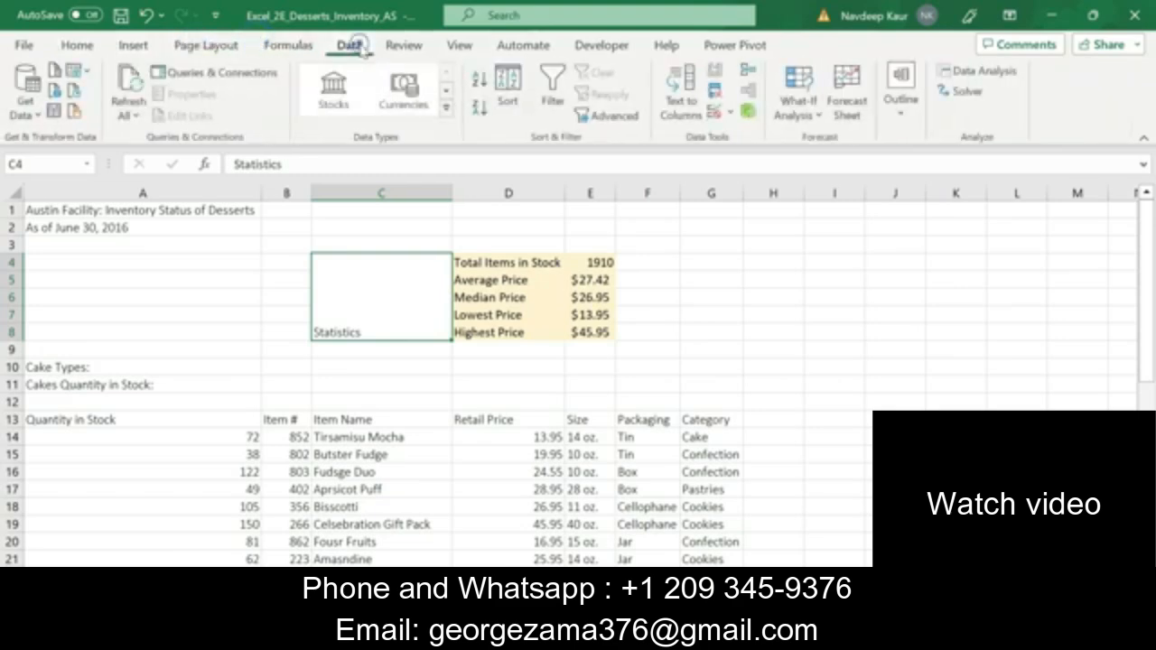
{"action": "left_click", "coordinate": [406, 49]}
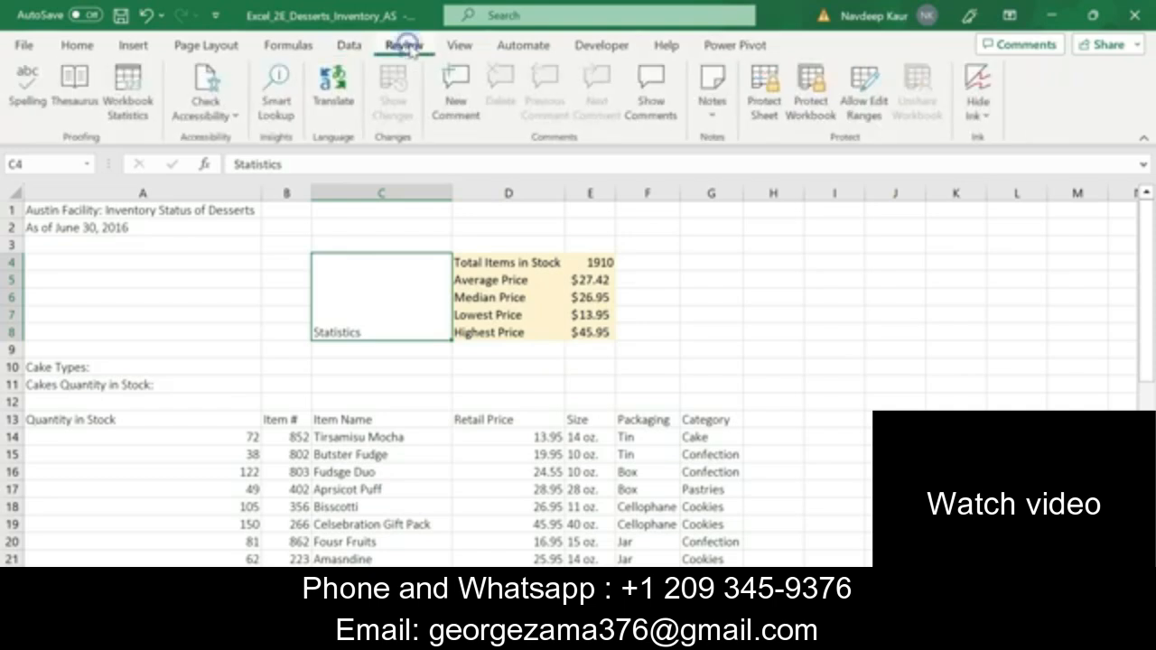
{"action": "left_click", "coordinate": [465, 47]}
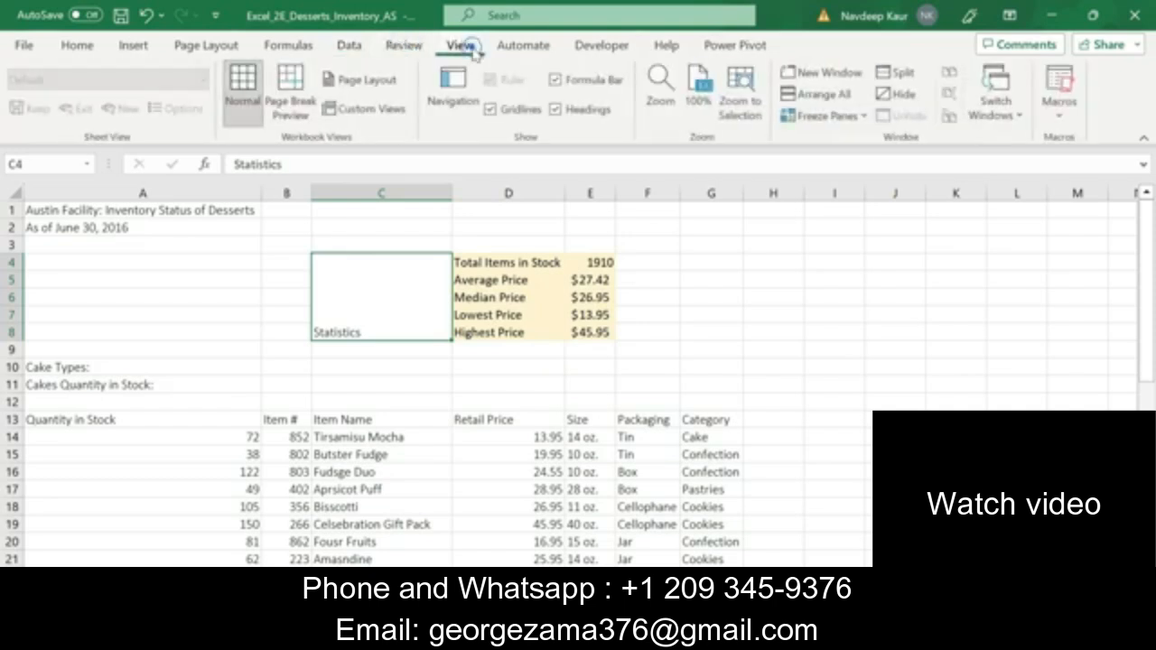
{"action": "left_click", "coordinate": [528, 47]}
{"action": "left_click", "coordinate": [603, 45]}
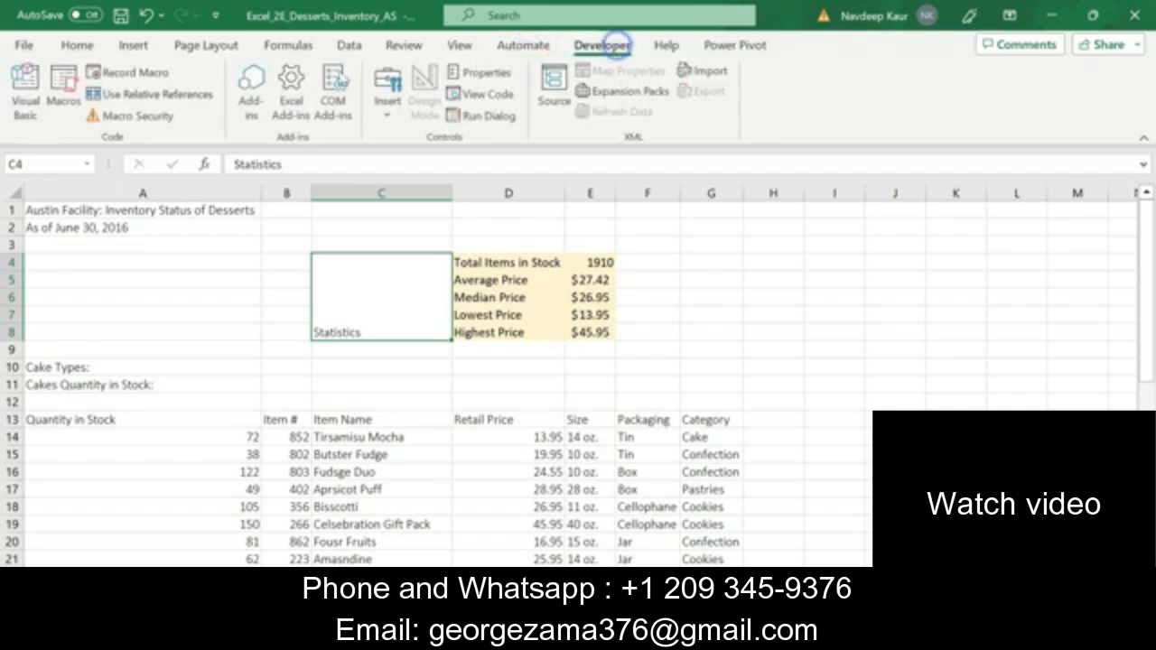
Set the text orientation of the merged Statistics cell C4 to 25 degrees, checking the angle against step 7 in the Word instructions
{"action": "left_click", "coordinate": [89, 46]}
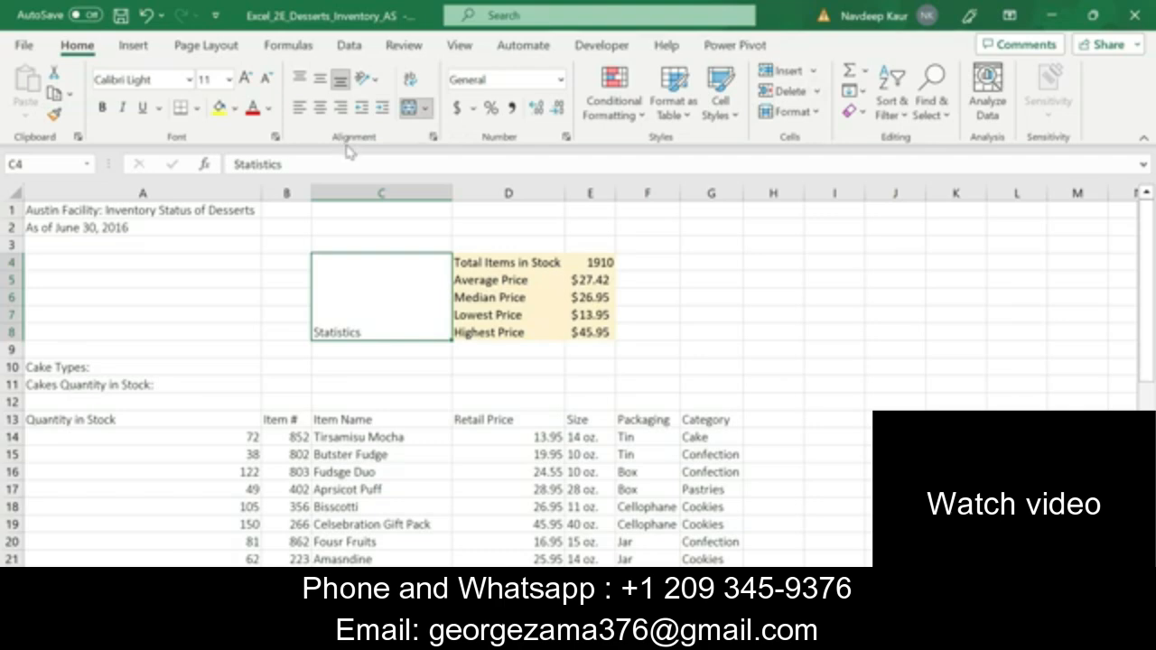
{"action": "left_click", "coordinate": [433, 137]}
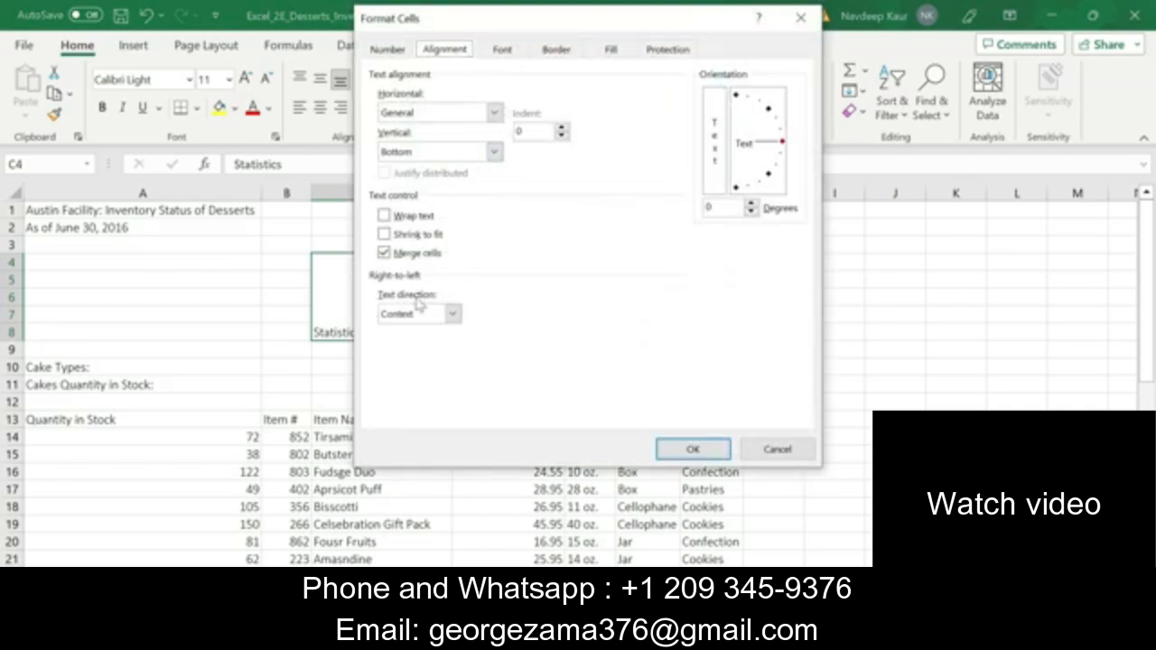
{"action": "left_click", "coordinate": [452, 314]}
{"action": "left_click", "coordinate": [452, 314]}
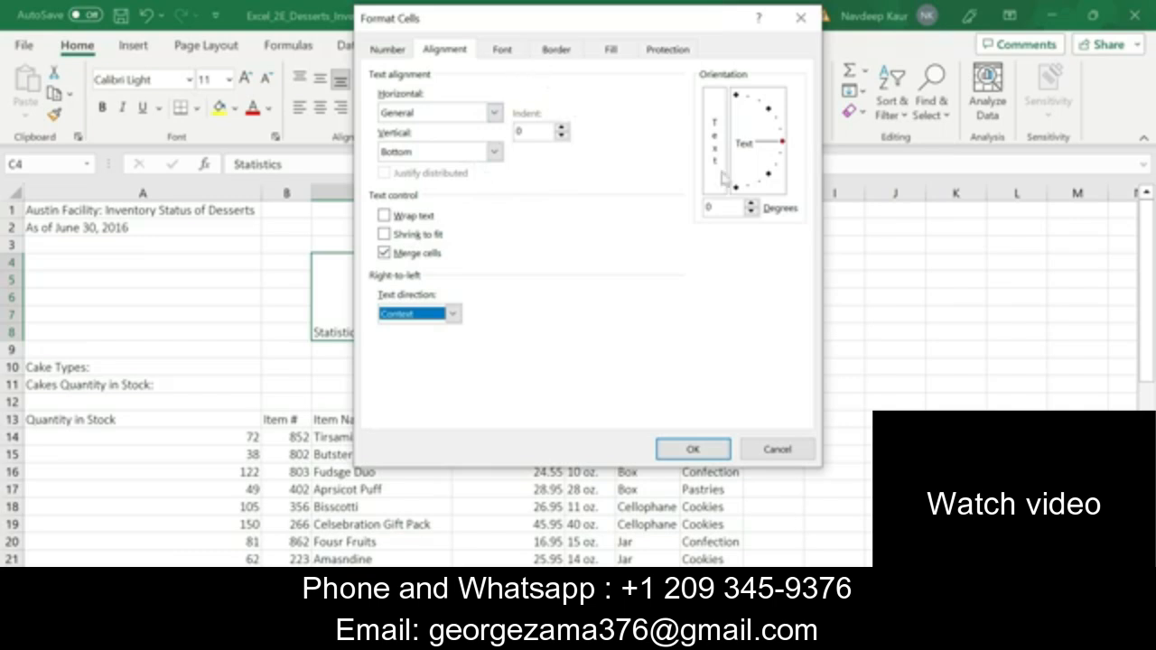
{"action": "left_click", "coordinate": [751, 205]}
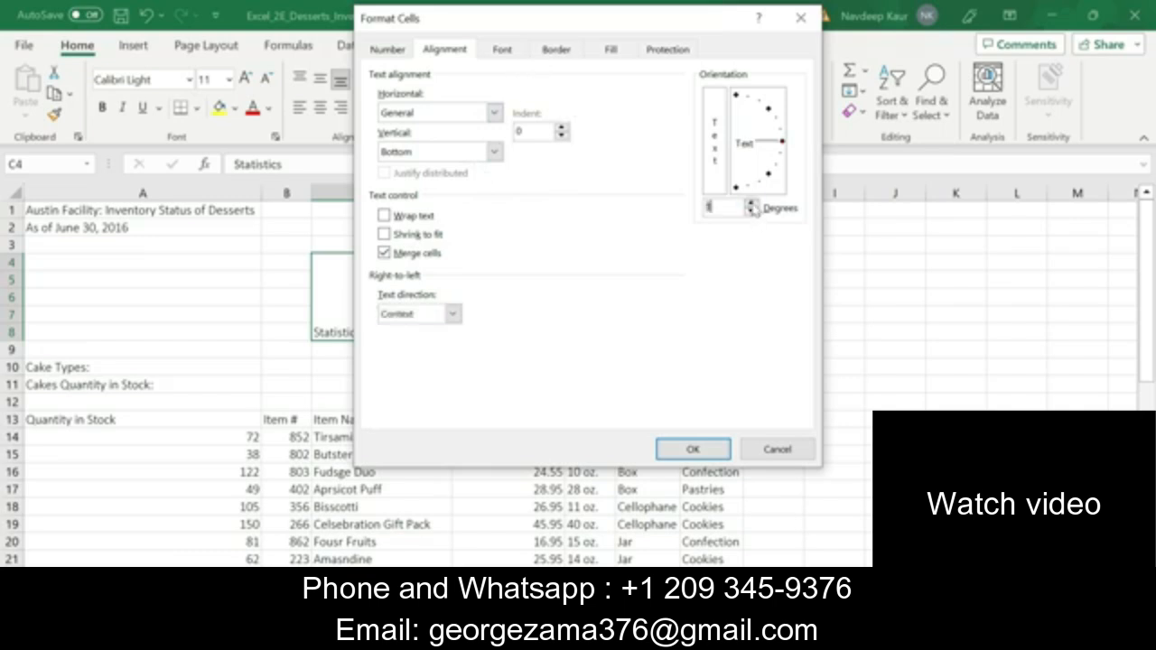
{"action": "left_click", "coordinate": [750, 204]}
{"action": "left_click", "coordinate": [750, 204]}
{"action": "left_click", "coordinate": [750, 205]}
{"action": "left_click", "coordinate": [751, 204]}
{"action": "left_click", "coordinate": [751, 204]}
{"action": "left_click", "coordinate": [751, 204]}
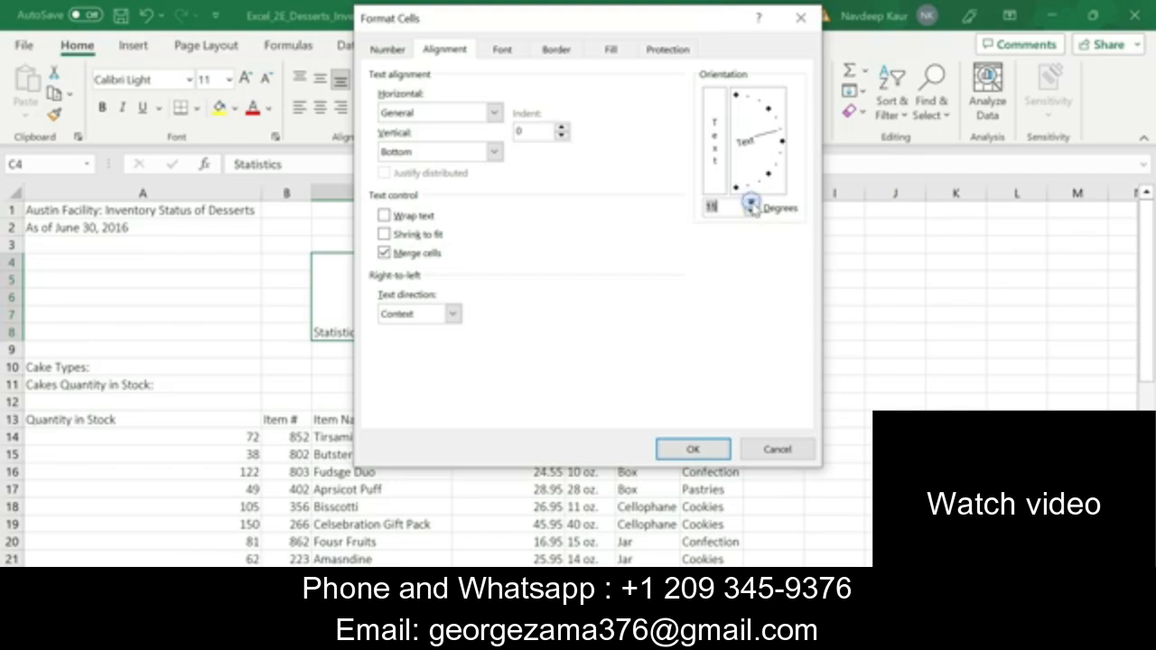
{"action": "left_click", "coordinate": [750, 204]}
{"action": "left_click", "coordinate": [751, 204]}
{"action": "left_click", "coordinate": [751, 204]}
{"action": "left_click", "coordinate": [751, 204]}
{"action": "left_click", "coordinate": [750, 204]}
{"action": "left_click", "coordinate": [751, 204]}
{"action": "left_click", "coordinate": [751, 204]}
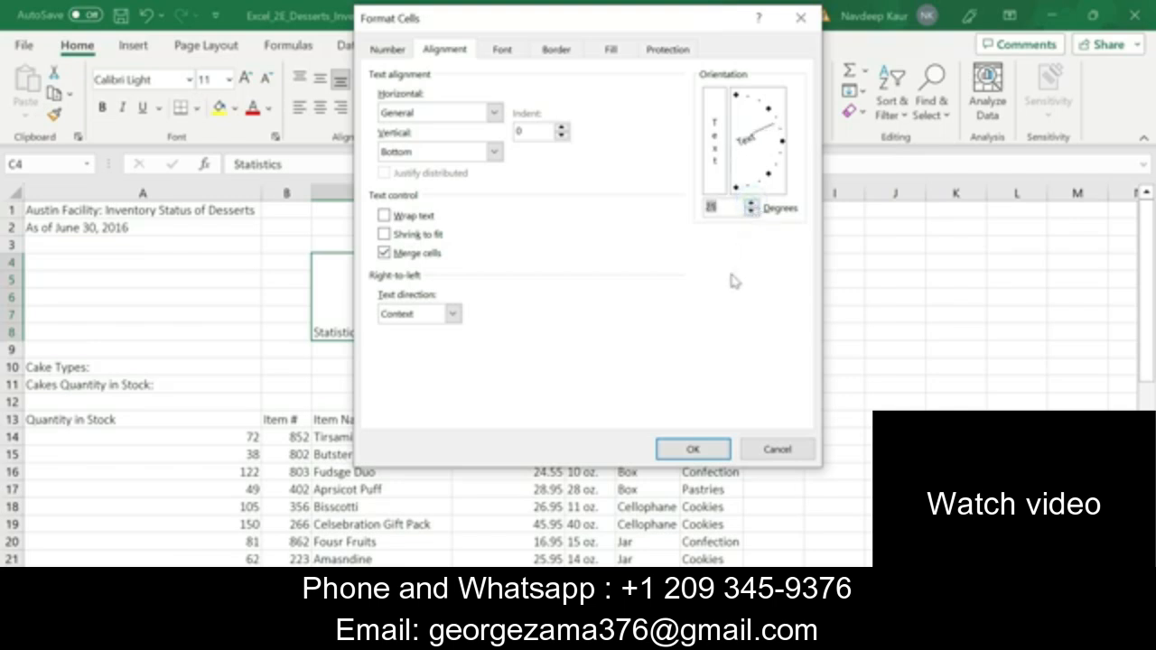
{"action": "left_click", "coordinate": [693, 449]}
{"action": "key", "text": "alt+Tab"}
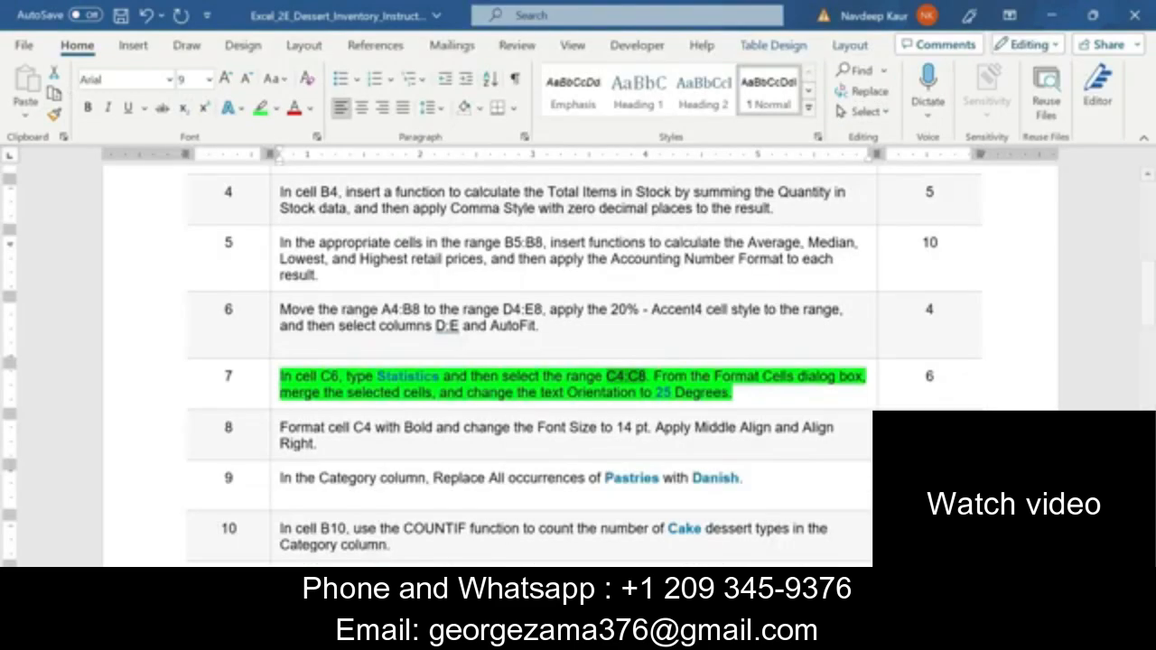
{"action": "key", "text": "alt+Tab"}
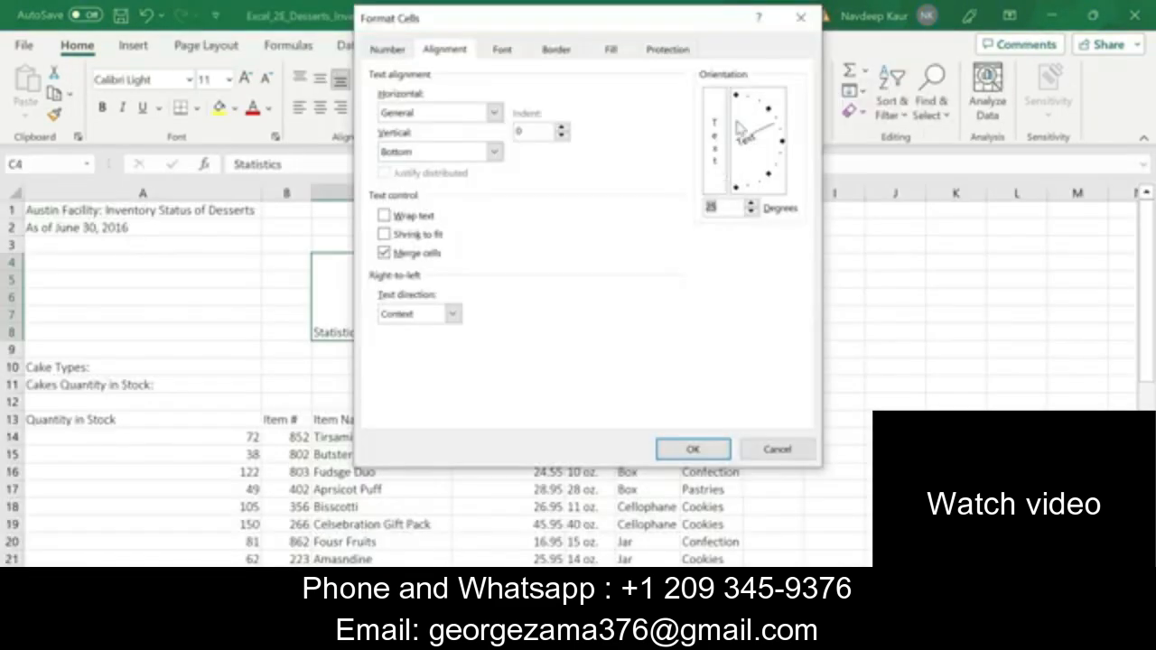
{"action": "left_click", "coordinate": [693, 449]}
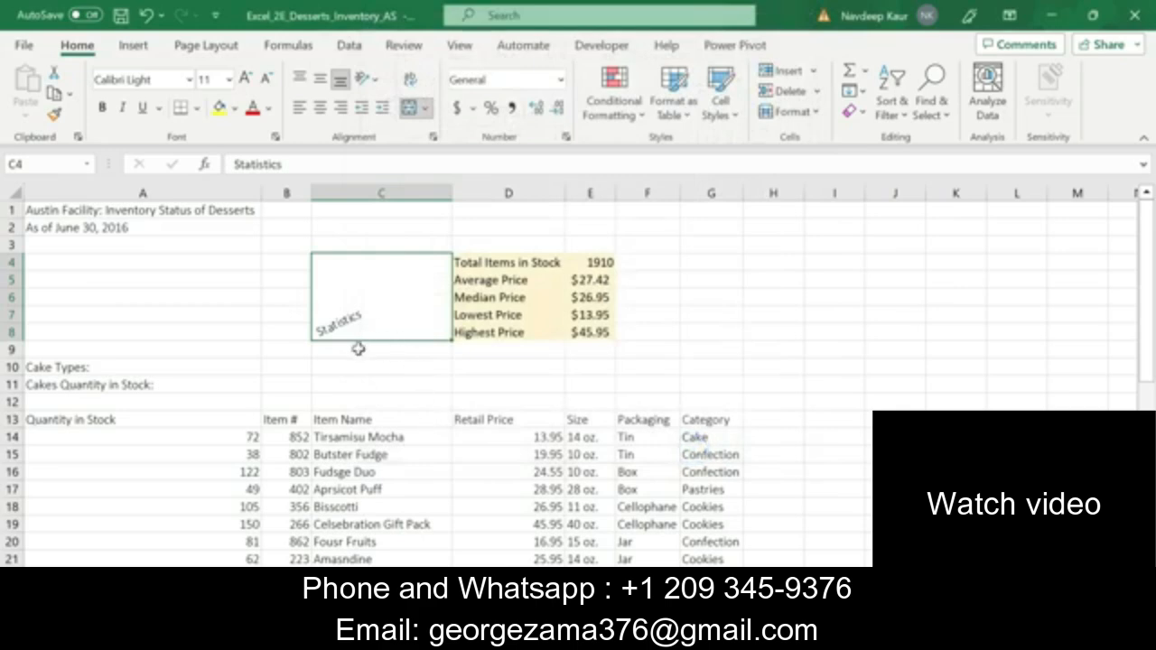
Switch to the Word instructions and remove the green highlight from step 7
{"action": "key", "text": "alt+Tab"}
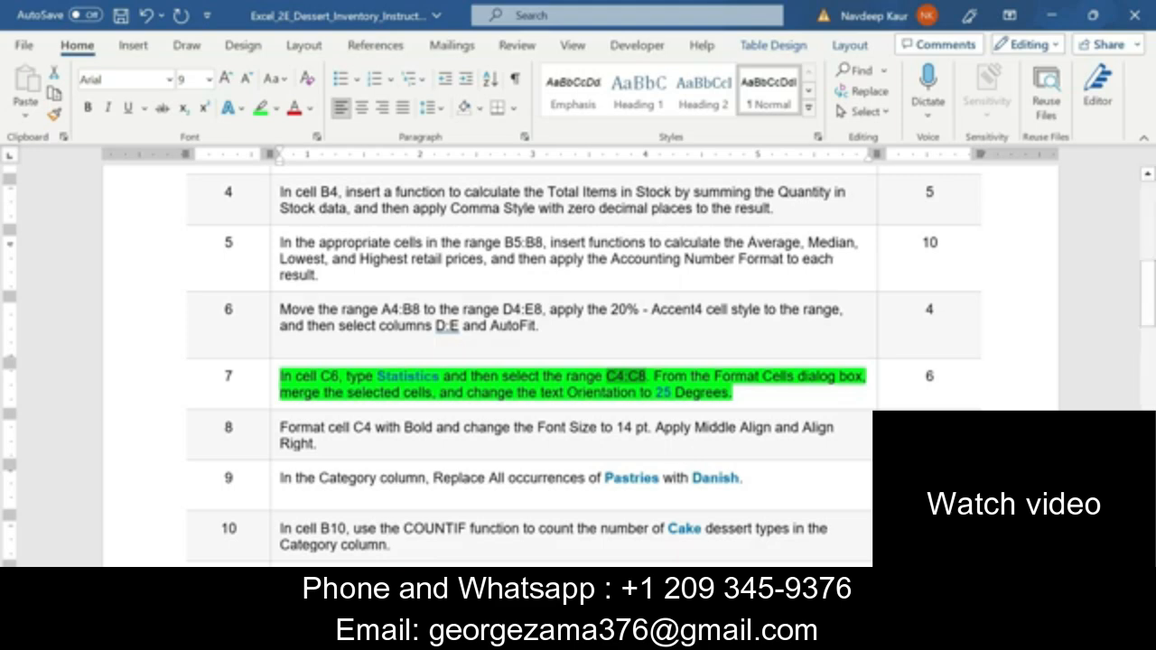
{"action": "left_click_drag", "start_coordinate": [734, 393], "coordinate": [280, 378]}
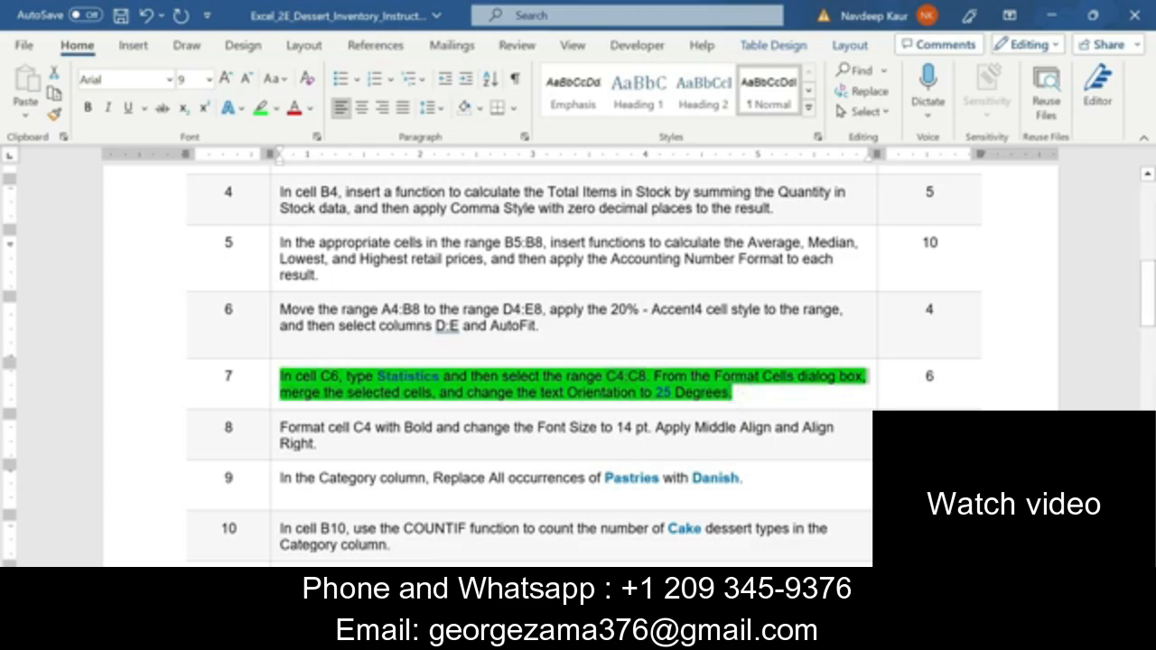
{"action": "left_click", "coordinate": [357, 349]}
Highlight the full text of step 8 in the Word instructions in green
{"action": "scroll", "coordinate": [357, 351], "scroll_direction": "up", "scroll_amount": 3}
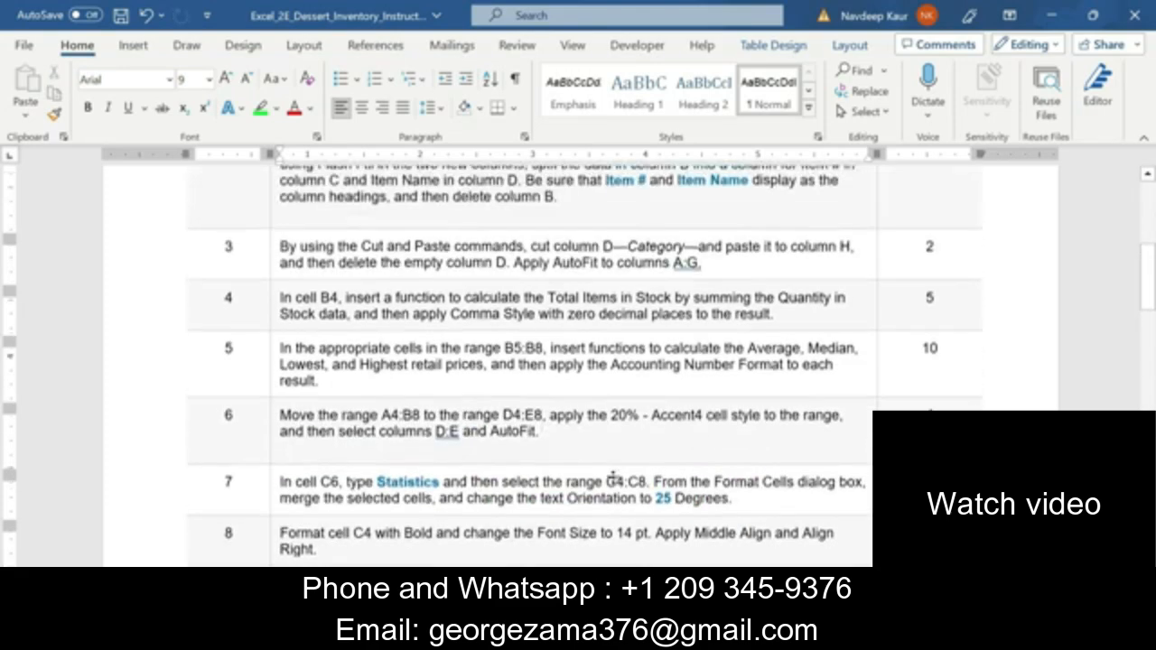
{"action": "scroll", "coordinate": [586, 365], "scroll_direction": "down", "scroll_amount": 3}
{"action": "scroll", "coordinate": [585, 365], "scroll_direction": "up", "scroll_amount": 5}
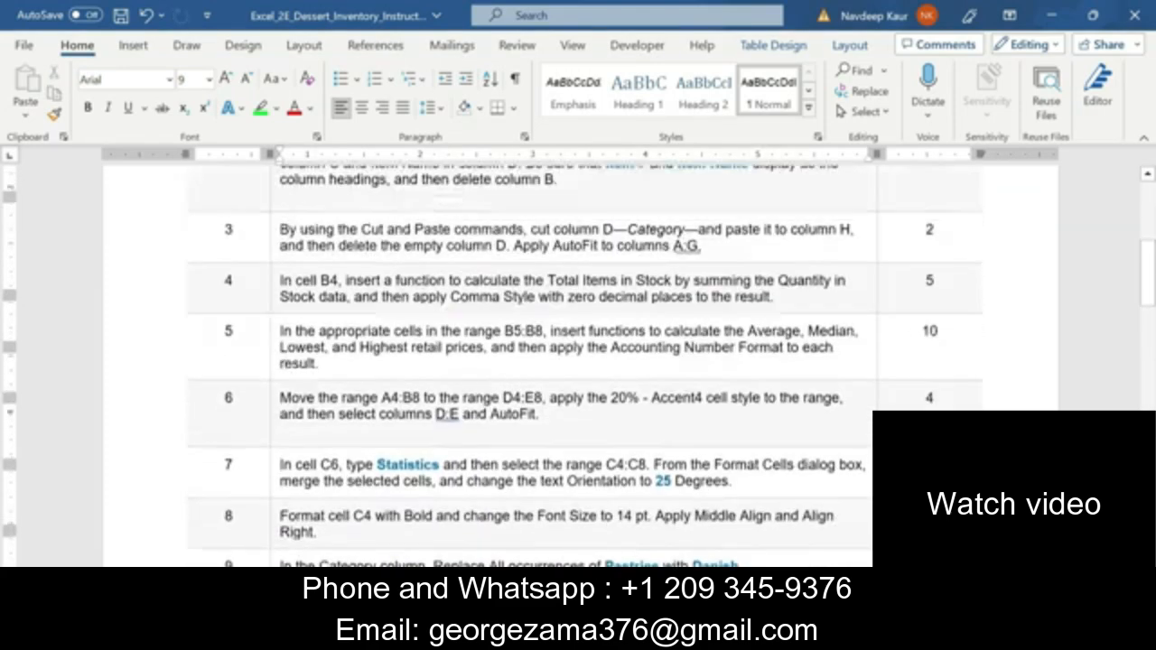
{"action": "scroll", "coordinate": [565, 466], "scroll_direction": "up", "scroll_amount": 2}
{"action": "scroll", "coordinate": [565, 466], "scroll_direction": "down", "scroll_amount": 8}
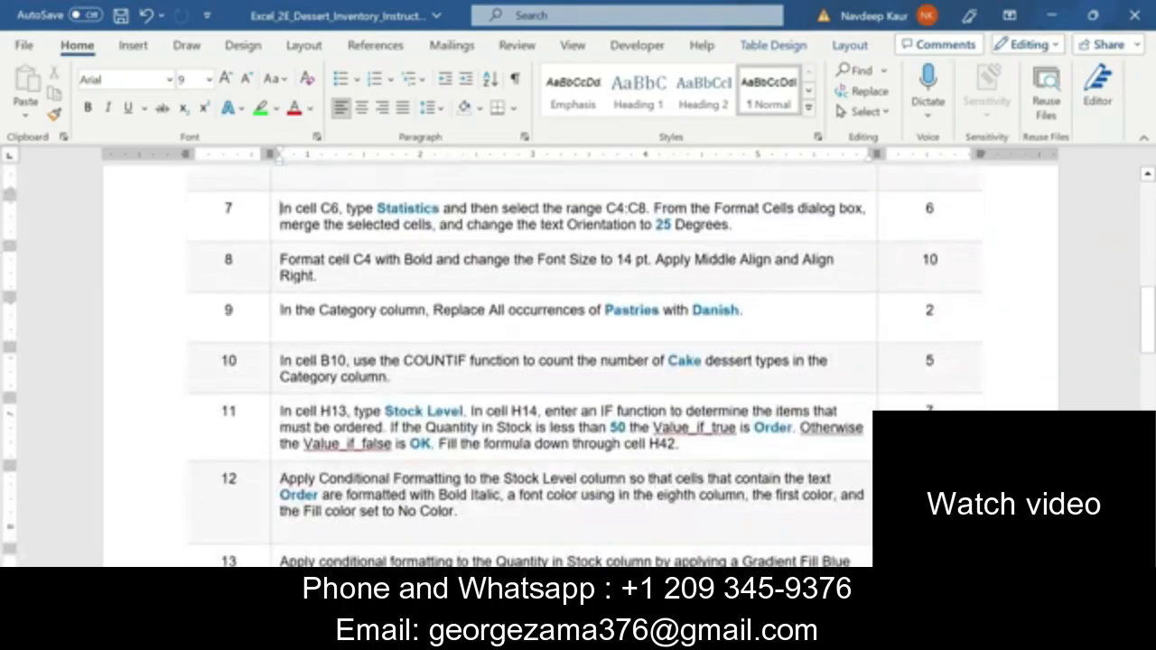
{"action": "scroll", "coordinate": [429, 396], "scroll_direction": "up", "scroll_amount": 3}
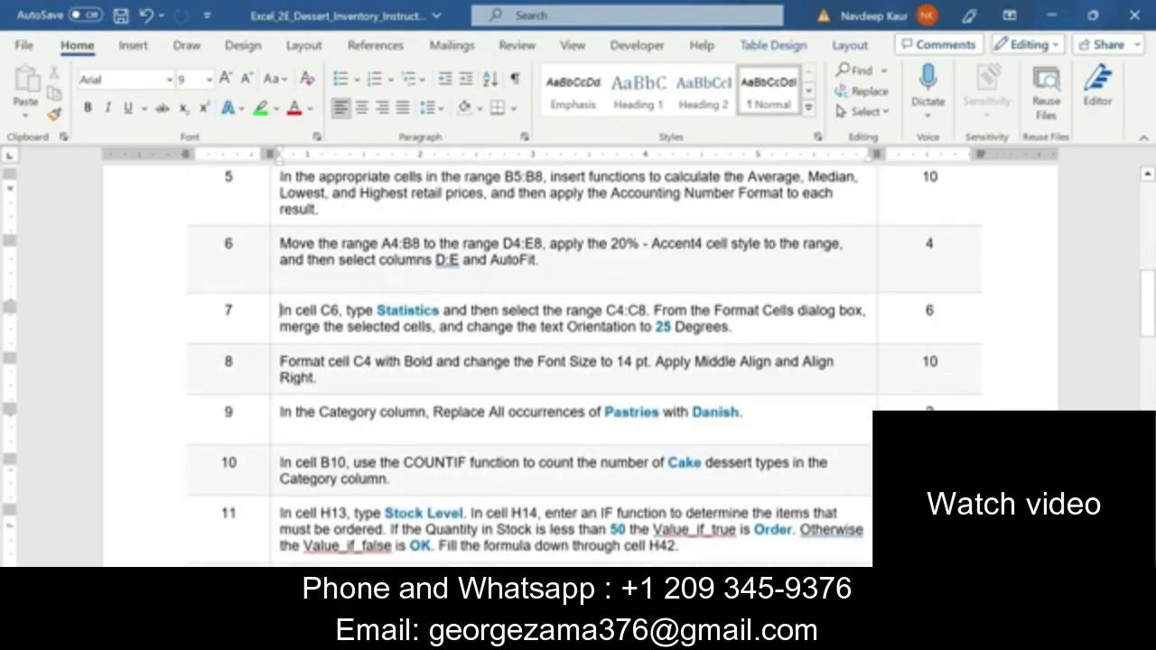
{"action": "triple_click", "coordinate": [343, 387]}
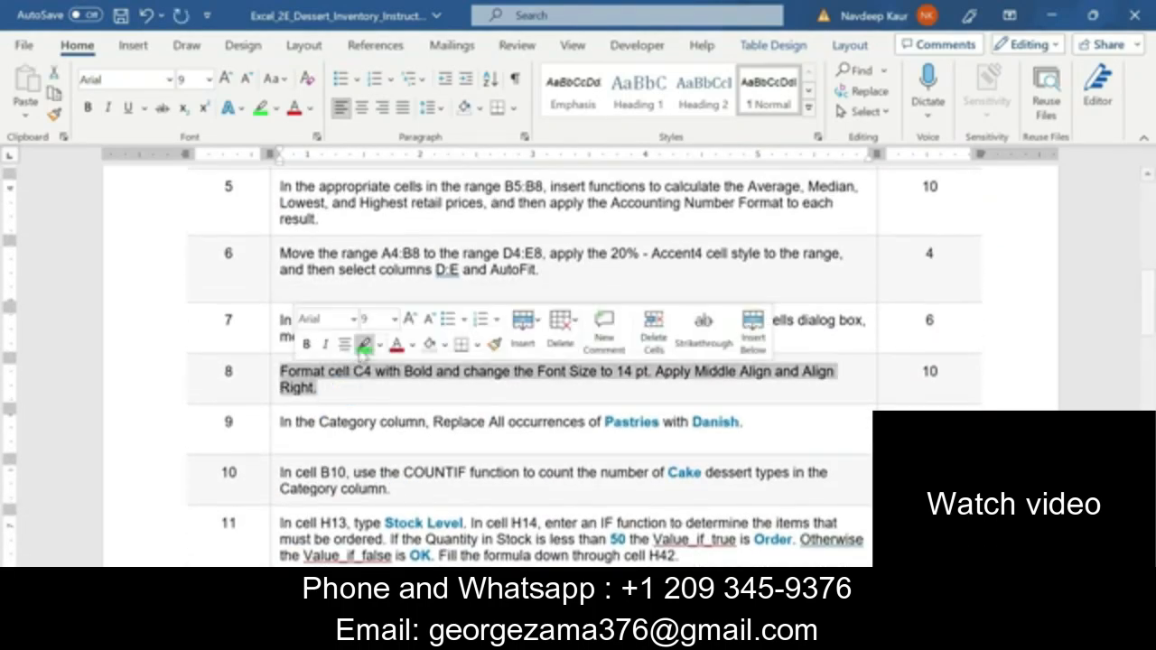
{"action": "left_click", "coordinate": [362, 345]}
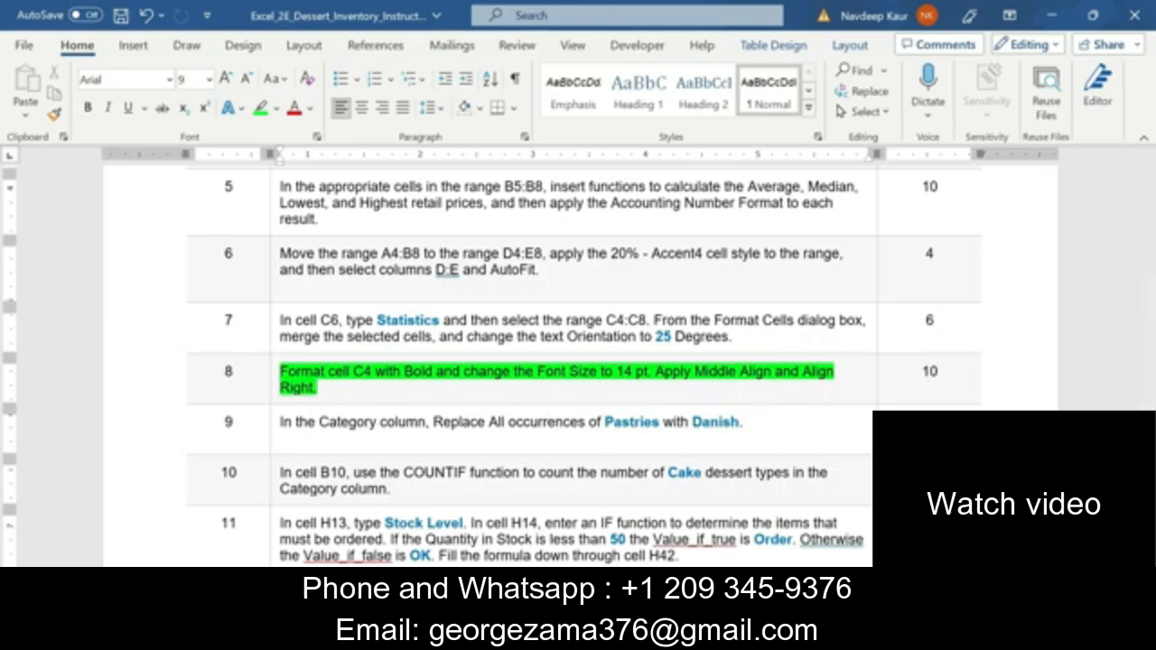
Following step 8, make the Statistics label in cell C4 of the Excel workbook bold and set its font size to 14
{"action": "key", "text": "alt+Tab"}
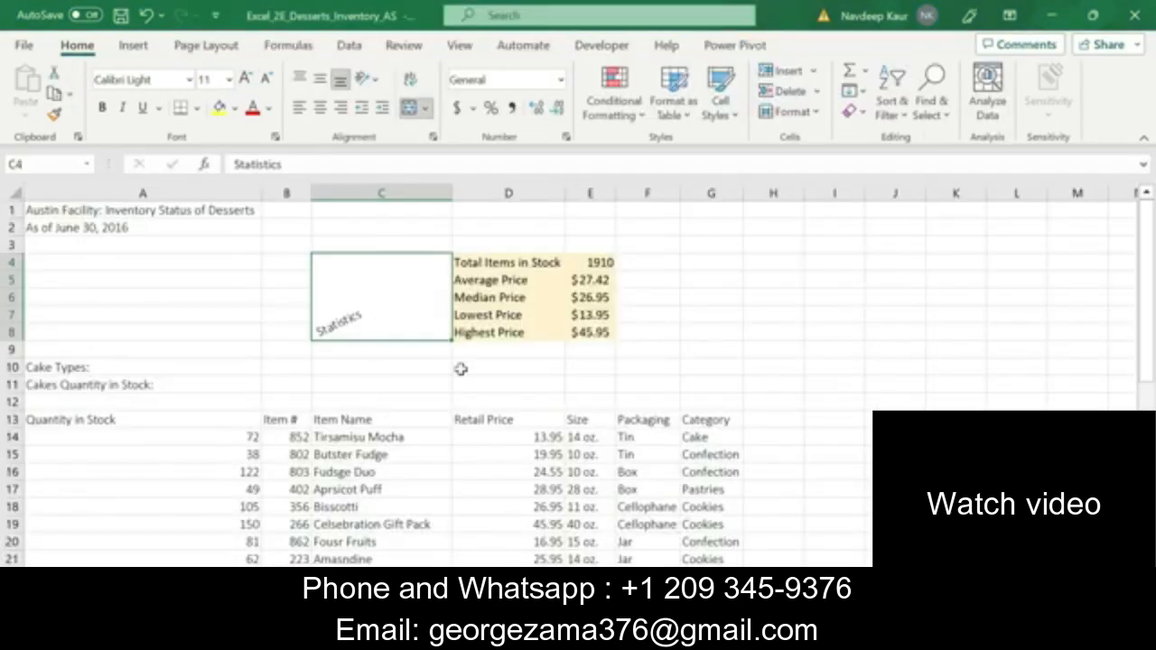
{"action": "key", "text": "alt+Tab"}
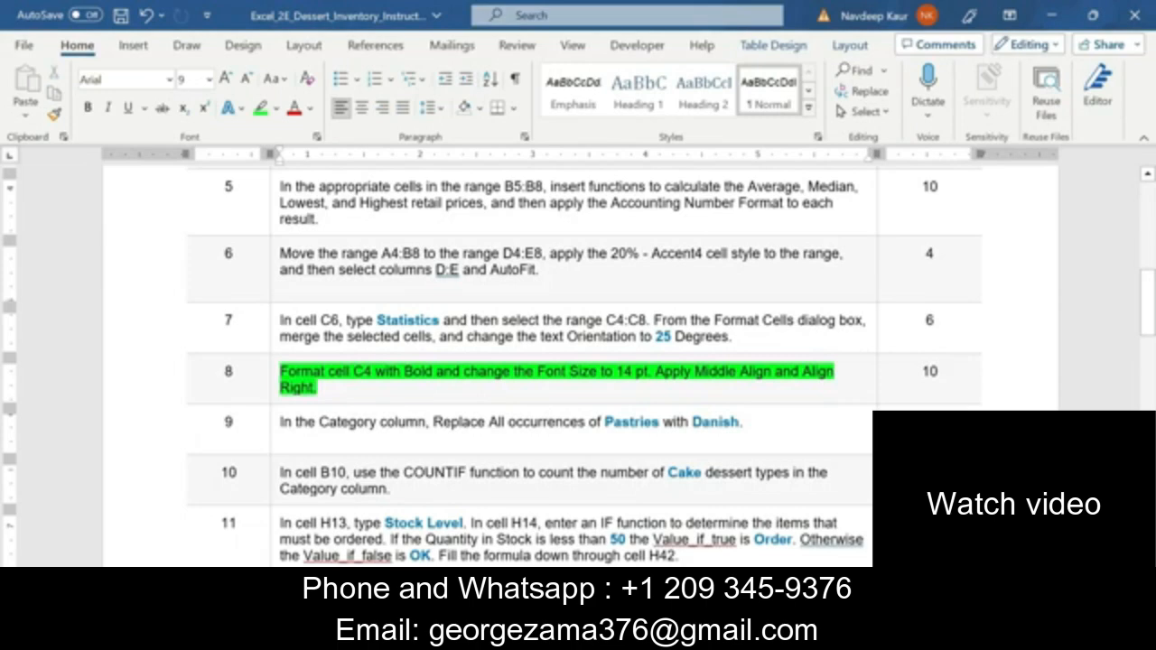
{"action": "key", "text": "alt+Tab"}
{"action": "left_click", "coordinate": [102, 108]}
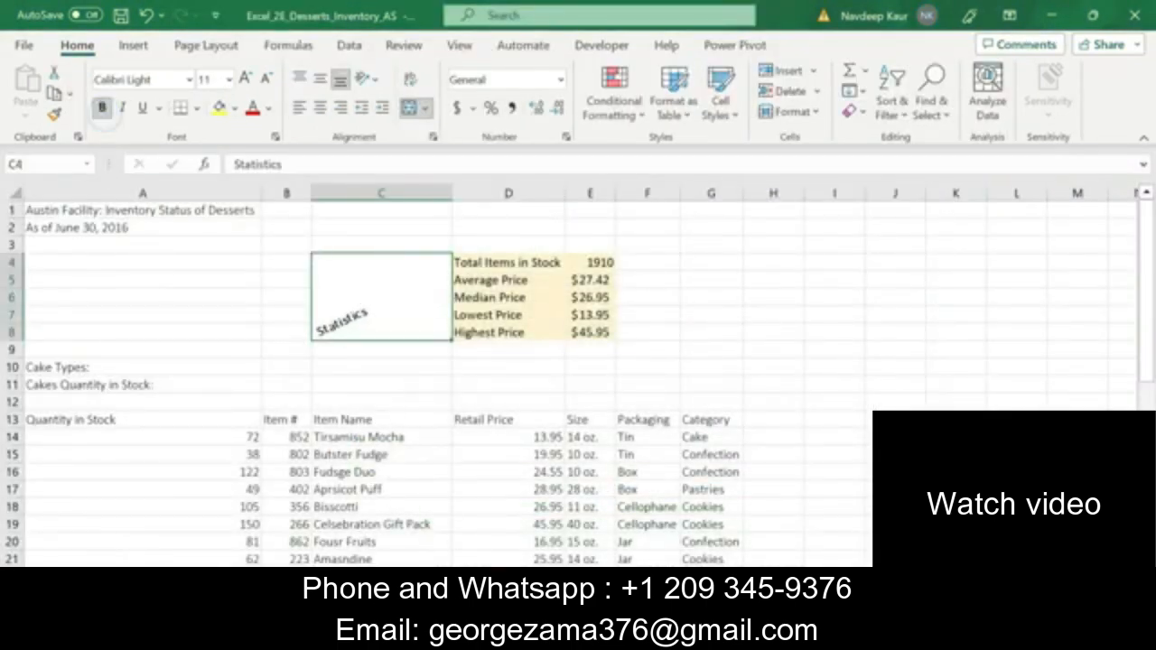
{"action": "key", "text": "alt+Tab"}
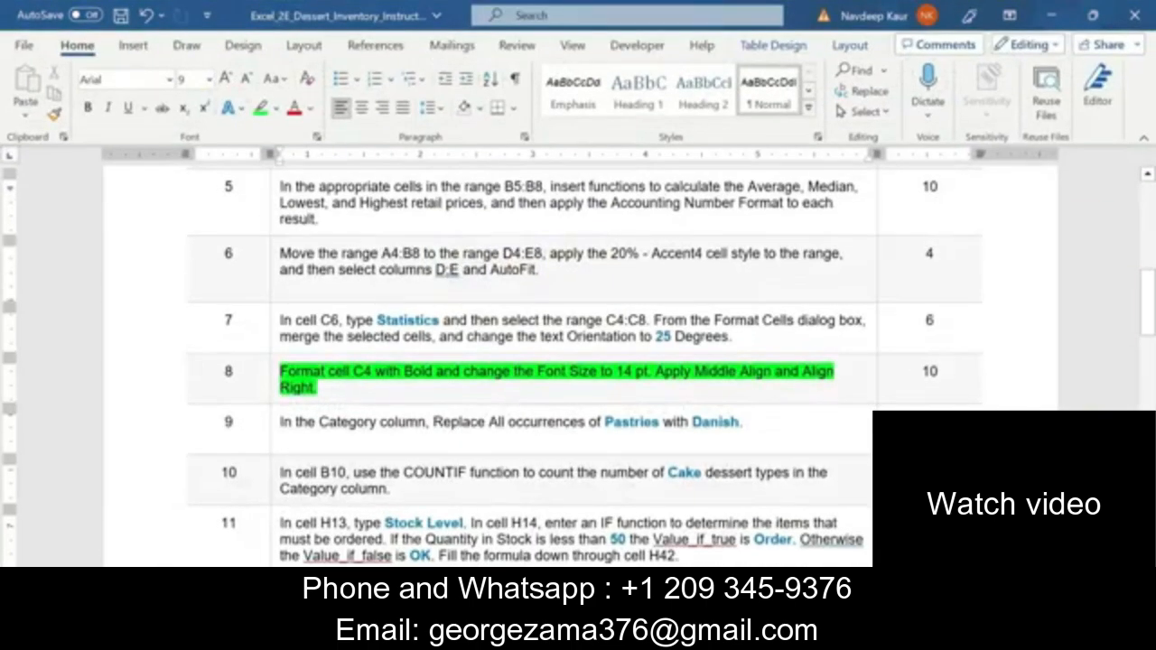
{"action": "key", "text": "alt+Tab"}
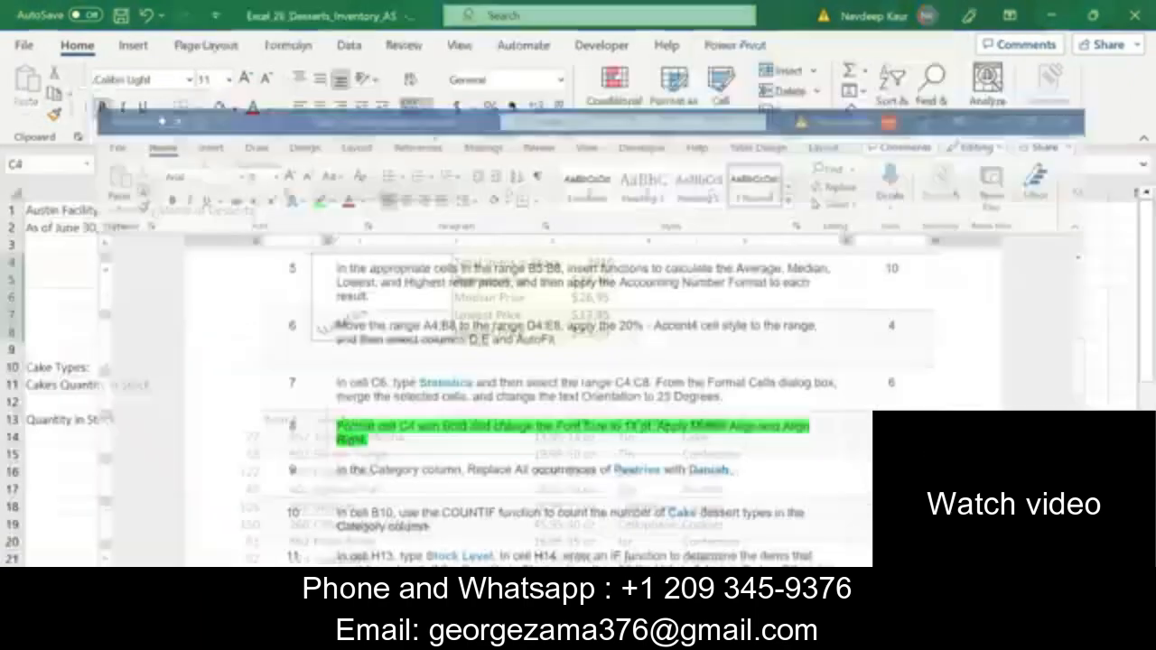
{"action": "left_click", "coordinate": [228, 79]}
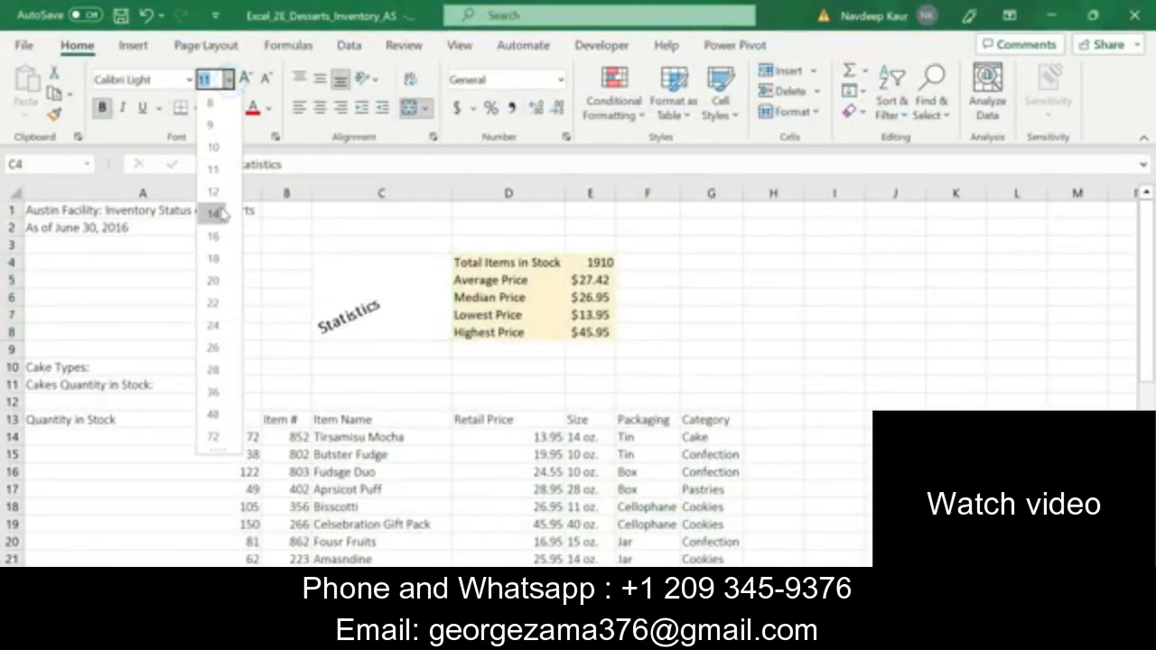
{"action": "left_click", "coordinate": [214, 213]}
Check the alignment named in step 8 and apply Middle Align and Align Right to cell C4 in Excel
{"action": "key", "text": "alt+Tab"}
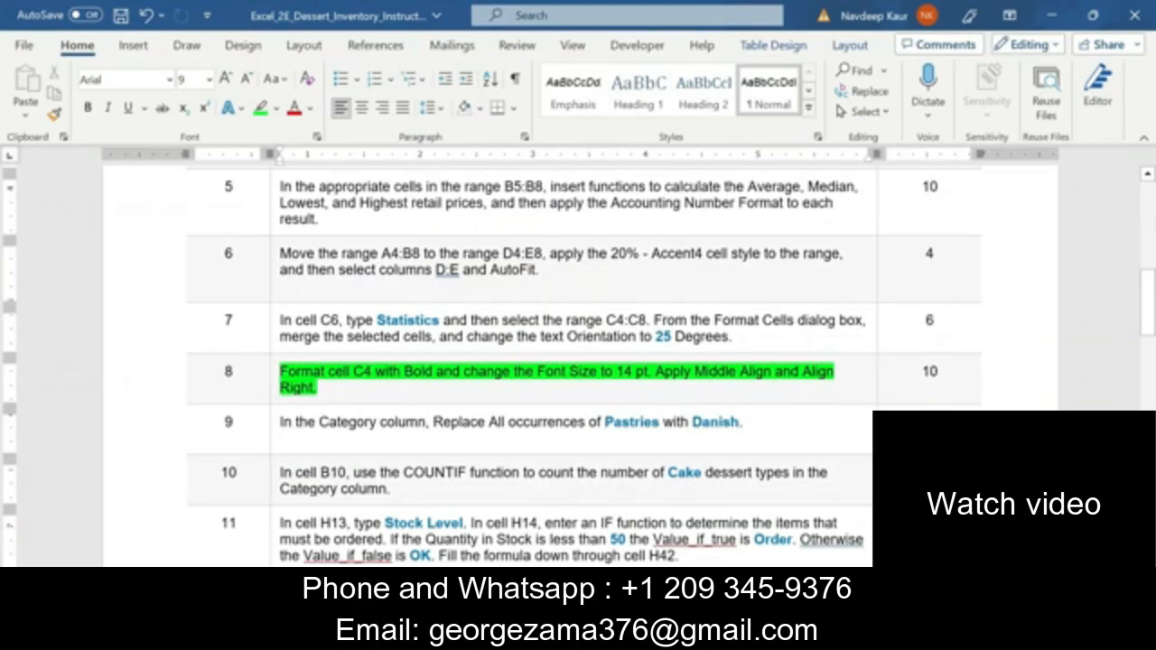
{"action": "key", "text": "alt+Tab"}
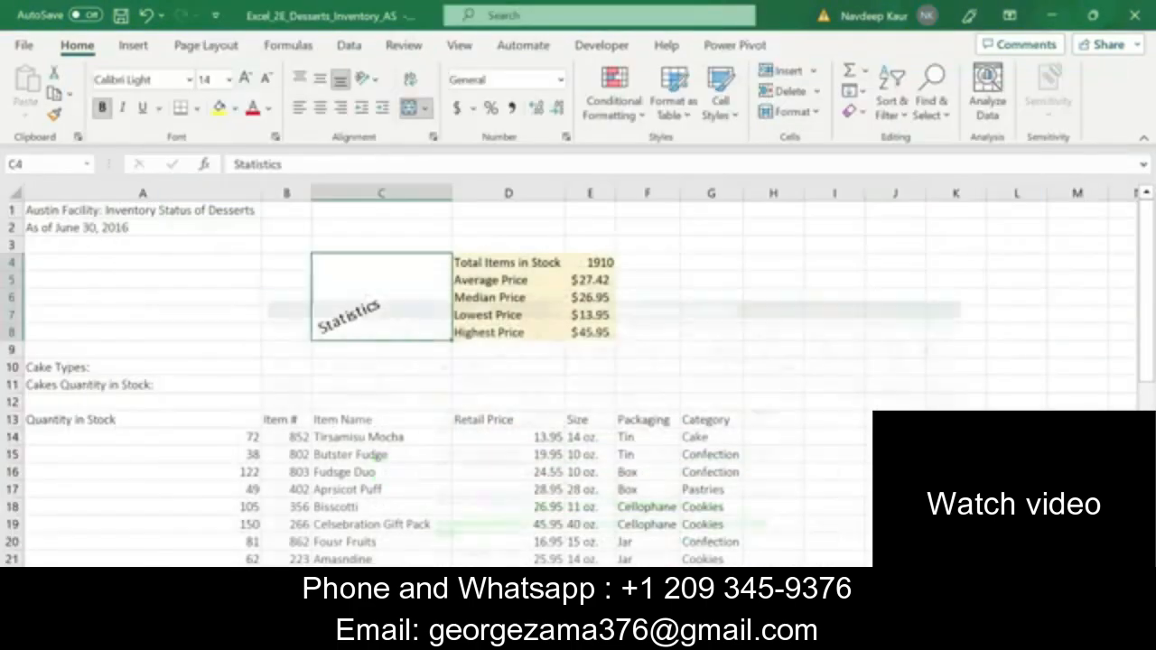
{"action": "left_click", "coordinate": [321, 81]}
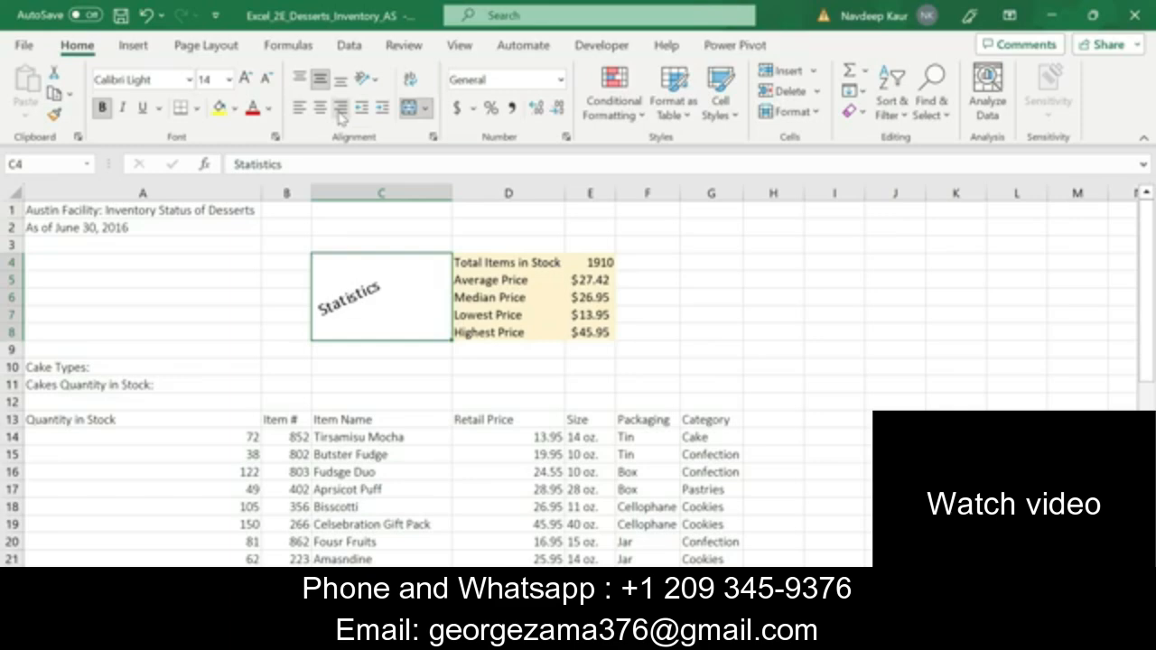
{"action": "left_click", "coordinate": [339, 110]}
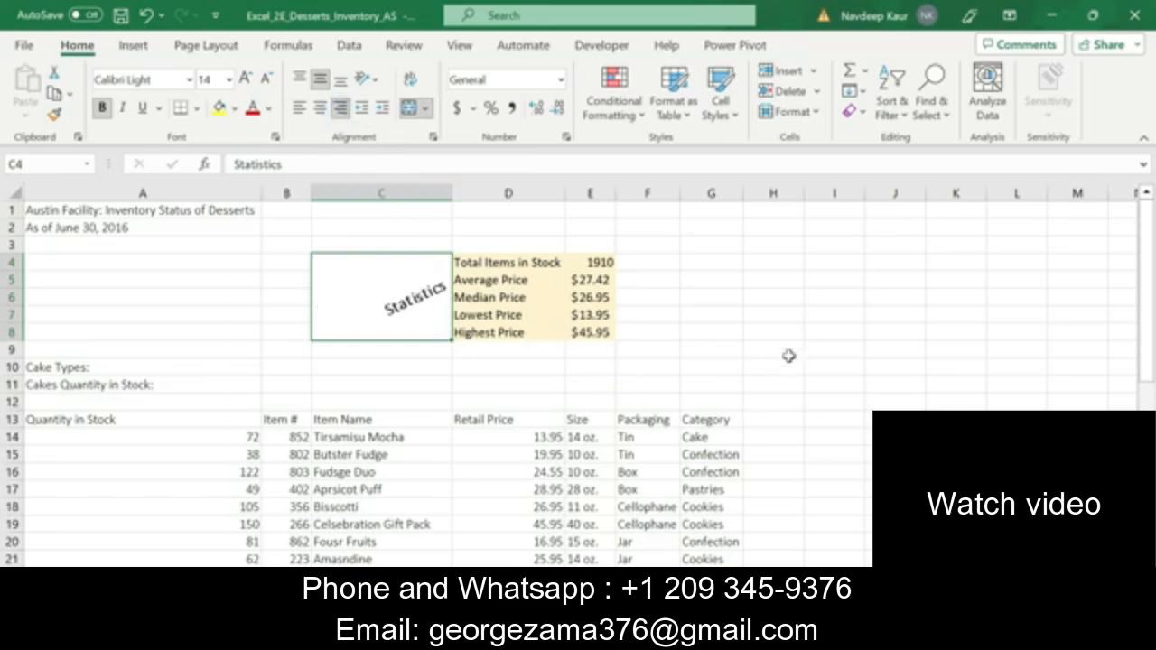
{"action": "left_click", "coordinate": [763, 314]}
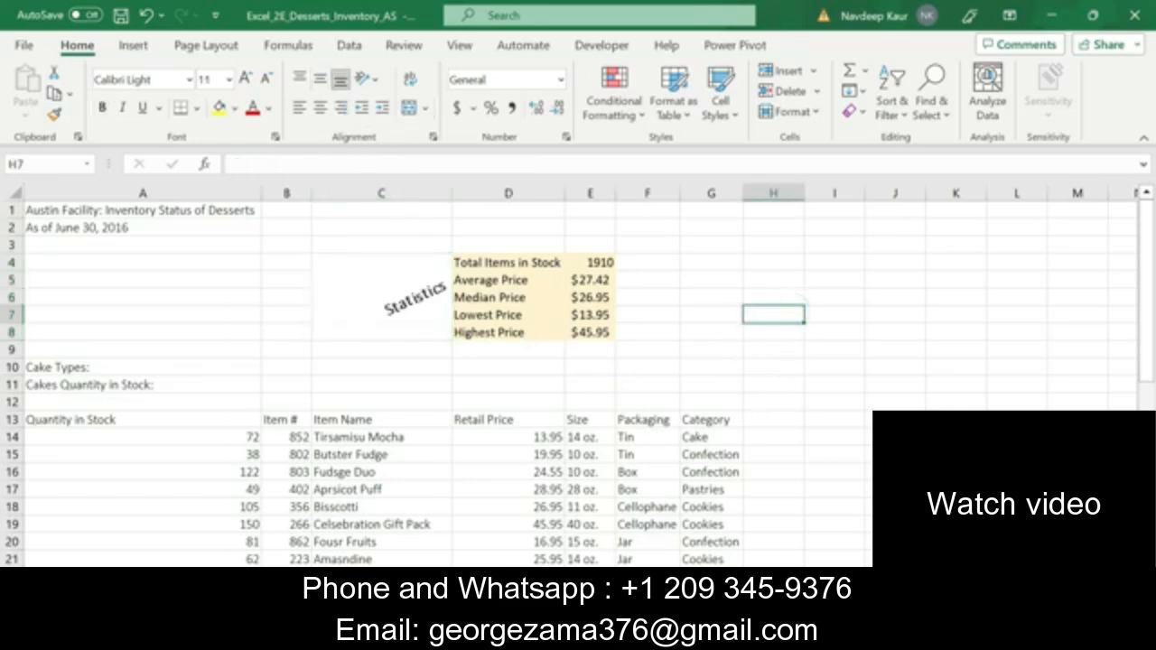
Return to the Word instructions and remove the green highlight from step 8
{"action": "key", "text": "alt+Tab"}
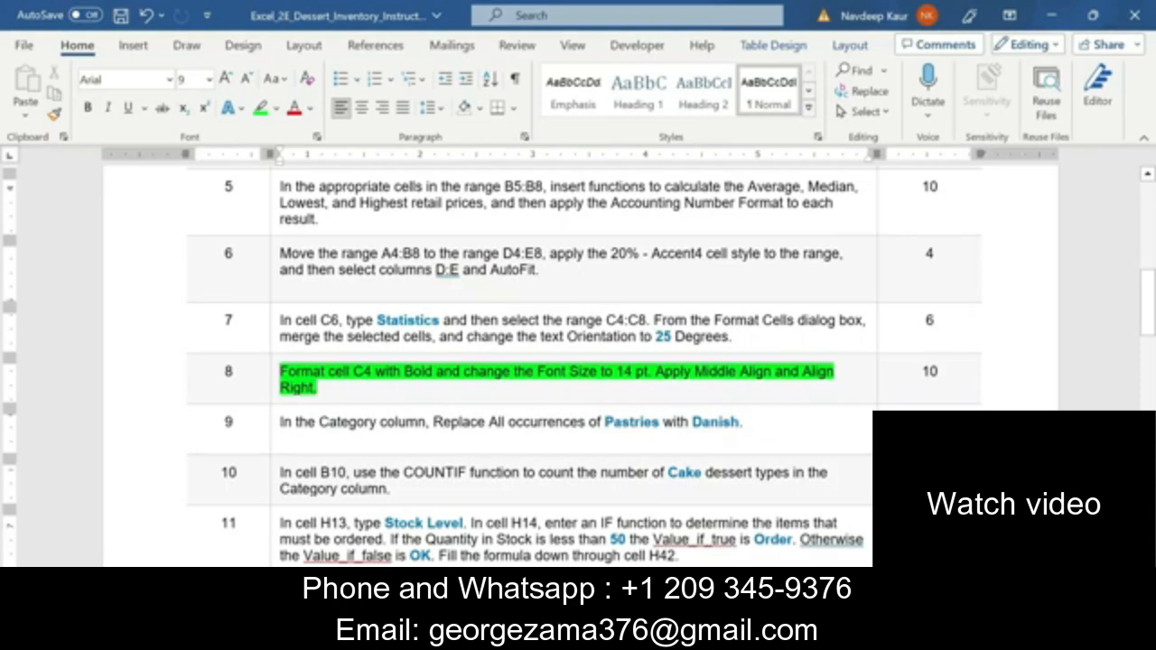
{"action": "triple_click", "coordinate": [379, 382]}
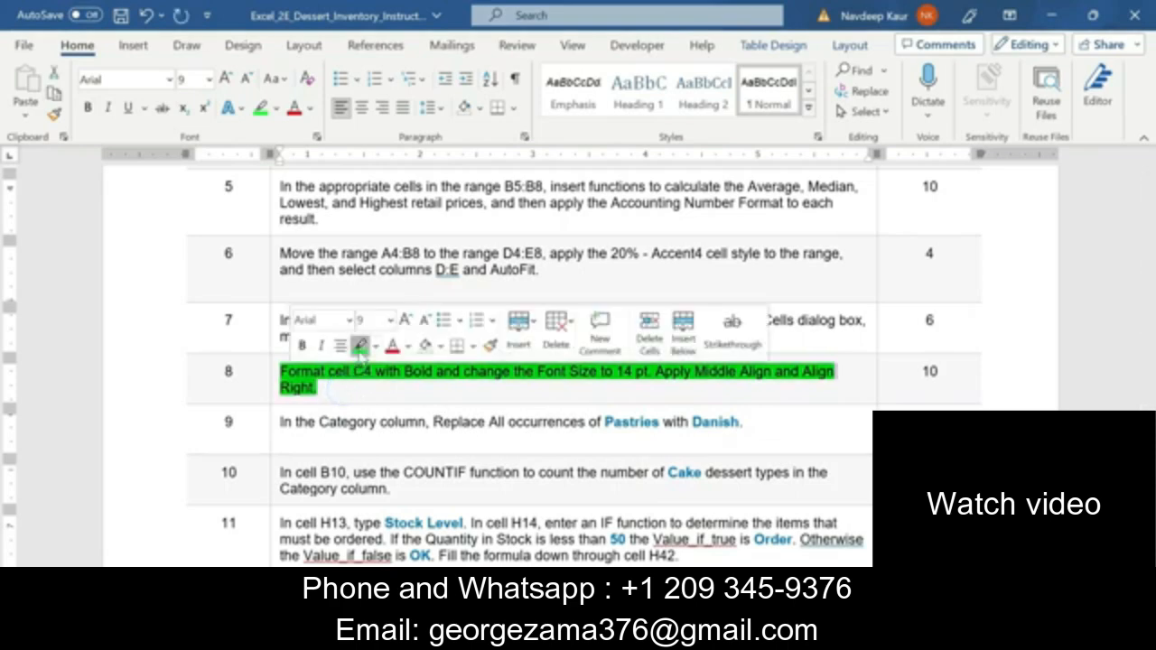
{"action": "left_click", "coordinate": [361, 345]}
Look through the project steps before and after step 8 in the Word instructions and return to the Excel workbook
{"action": "scroll", "coordinate": [361, 345], "scroll_direction": "down", "scroll_amount": 5}
{"action": "scroll", "coordinate": [395, 428], "scroll_direction": "up", "scroll_amount": 4}
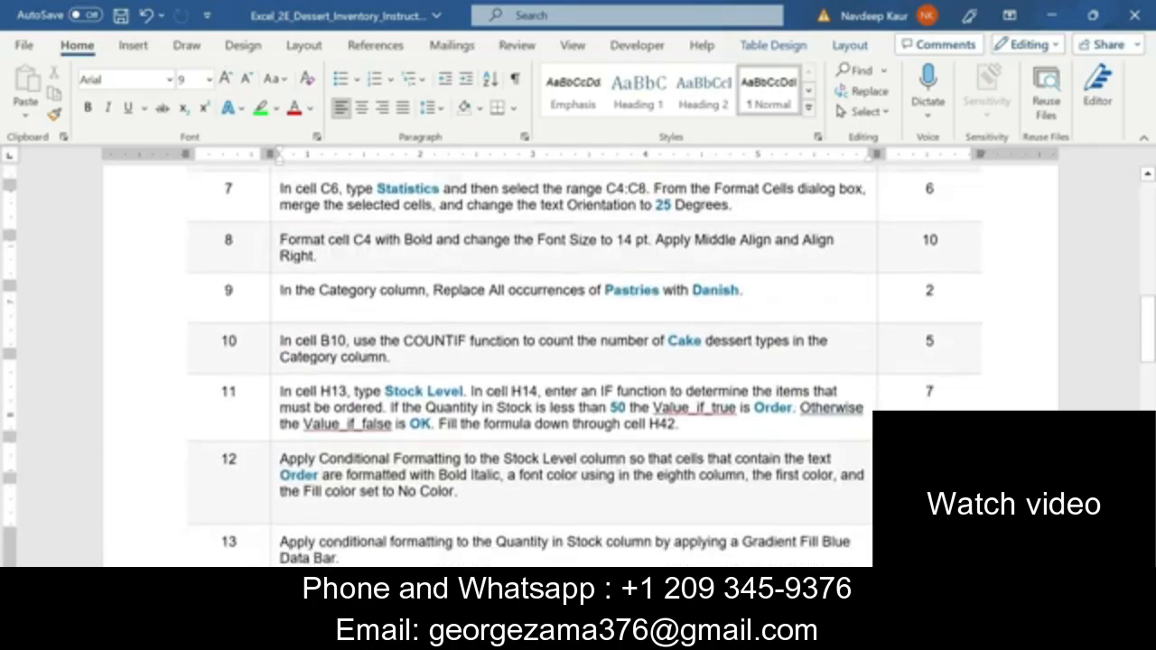
{"action": "scroll", "coordinate": [395, 428], "scroll_direction": "down", "scroll_amount": 12}
{"action": "scroll", "coordinate": [394, 428], "scroll_direction": "up", "scroll_amount": 3}
{"action": "scroll", "coordinate": [395, 429], "scroll_direction": "up", "scroll_amount": 12}
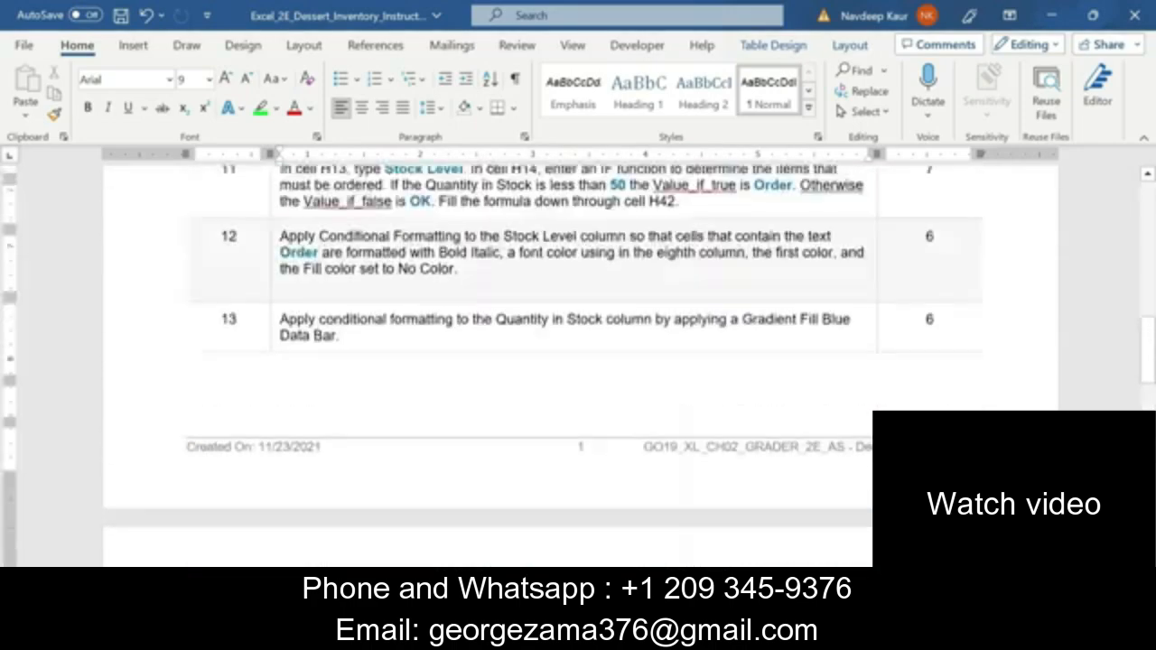
{"action": "scroll", "coordinate": [585, 365], "scroll_direction": "up", "scroll_amount": 3}
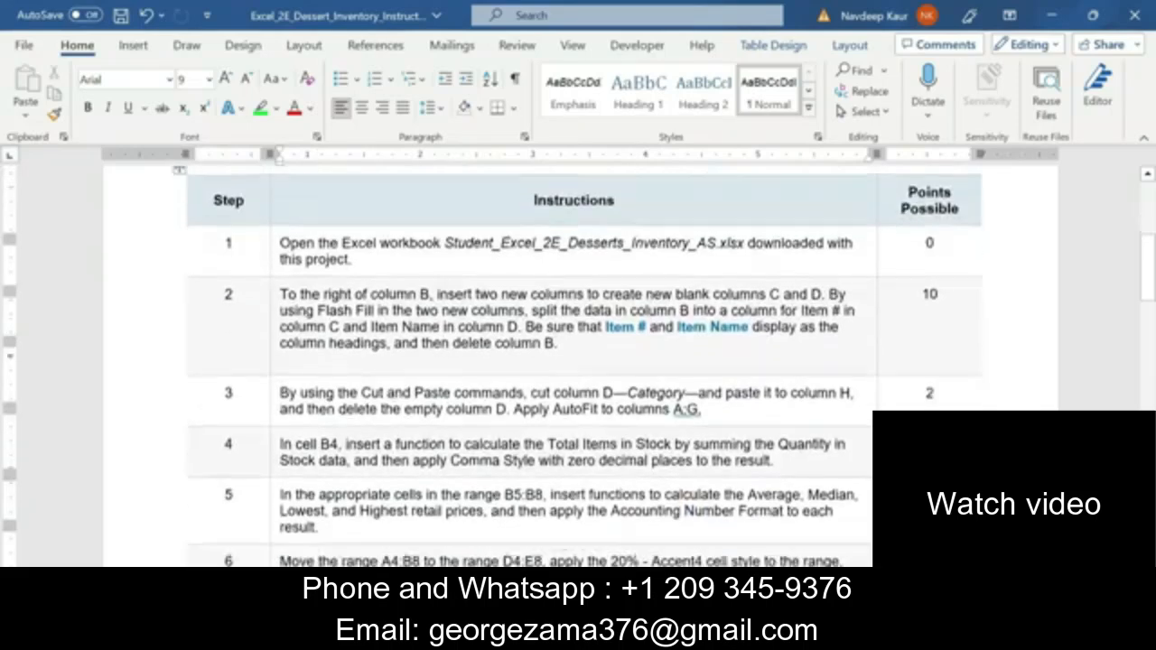
{"action": "scroll", "coordinate": [586, 365], "scroll_direction": "down", "scroll_amount": 4}
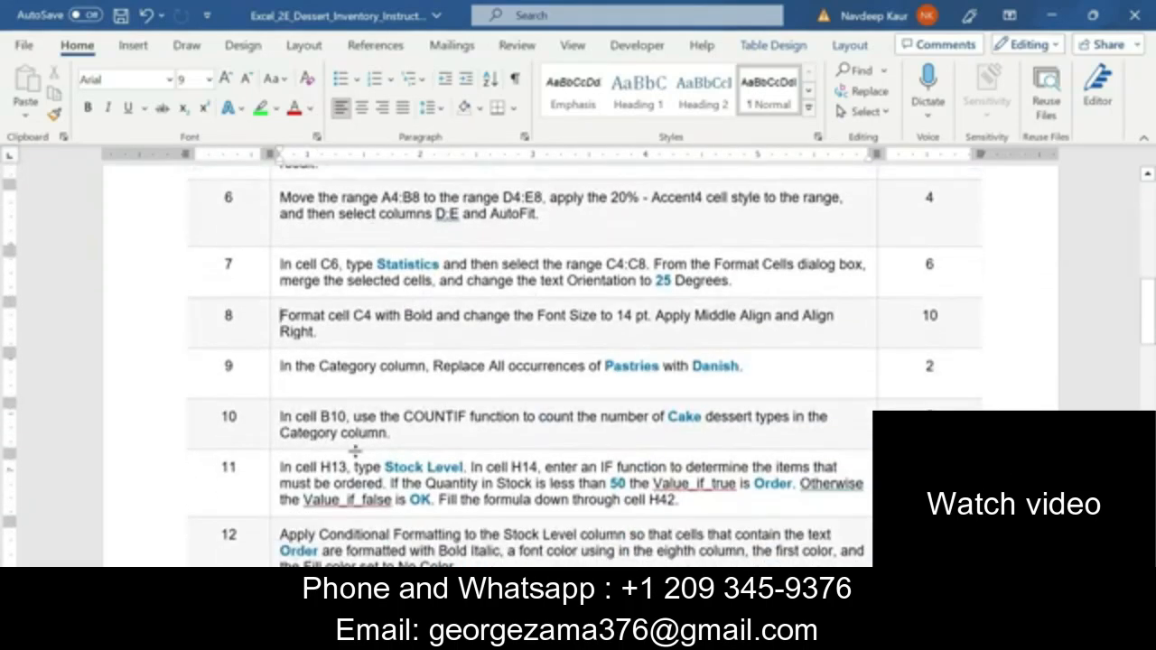
{"action": "left_click", "coordinate": [378, 338]}
{"action": "key", "text": "alt+Tab"}
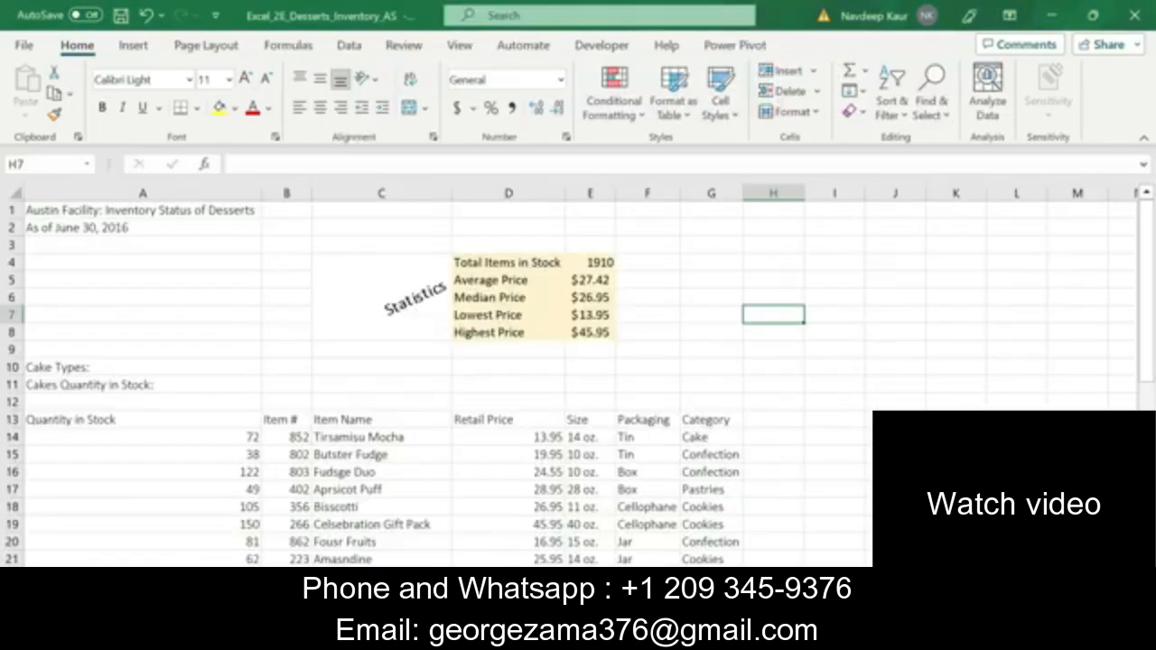
Switch to the Word instructions and highlight step 9 in green
{"action": "key", "text": "alt+Tab"}
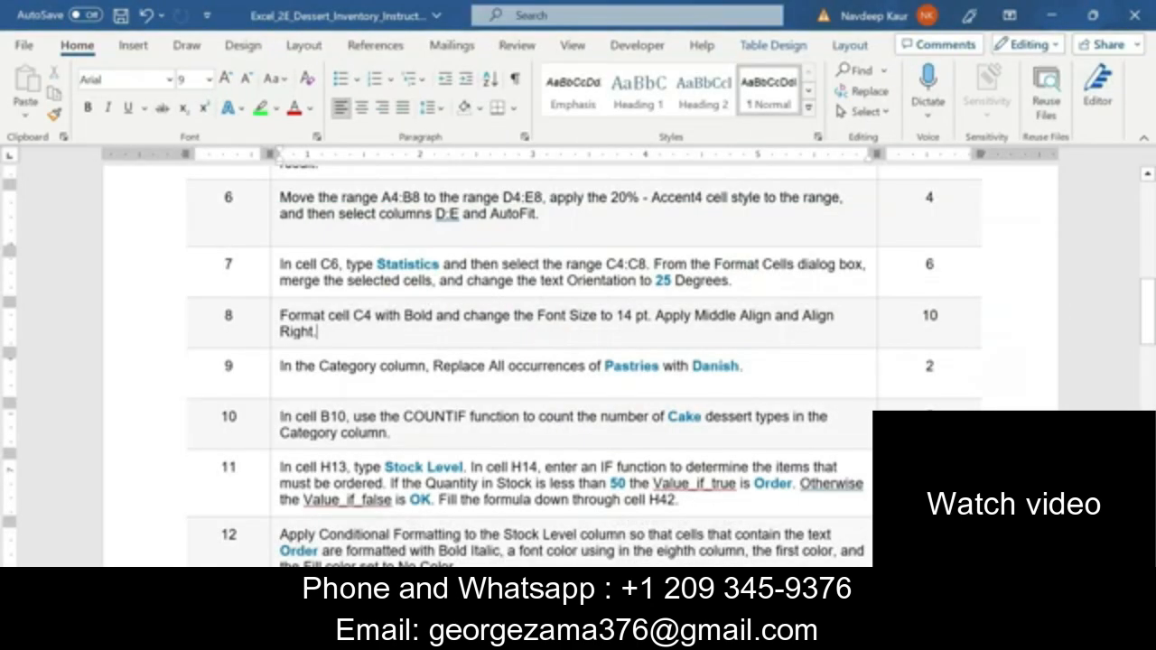
{"action": "scroll", "coordinate": [372, 398], "scroll_direction": "up", "scroll_amount": 1}
{"action": "scroll", "coordinate": [372, 398], "scroll_direction": "down", "scroll_amount": 3}
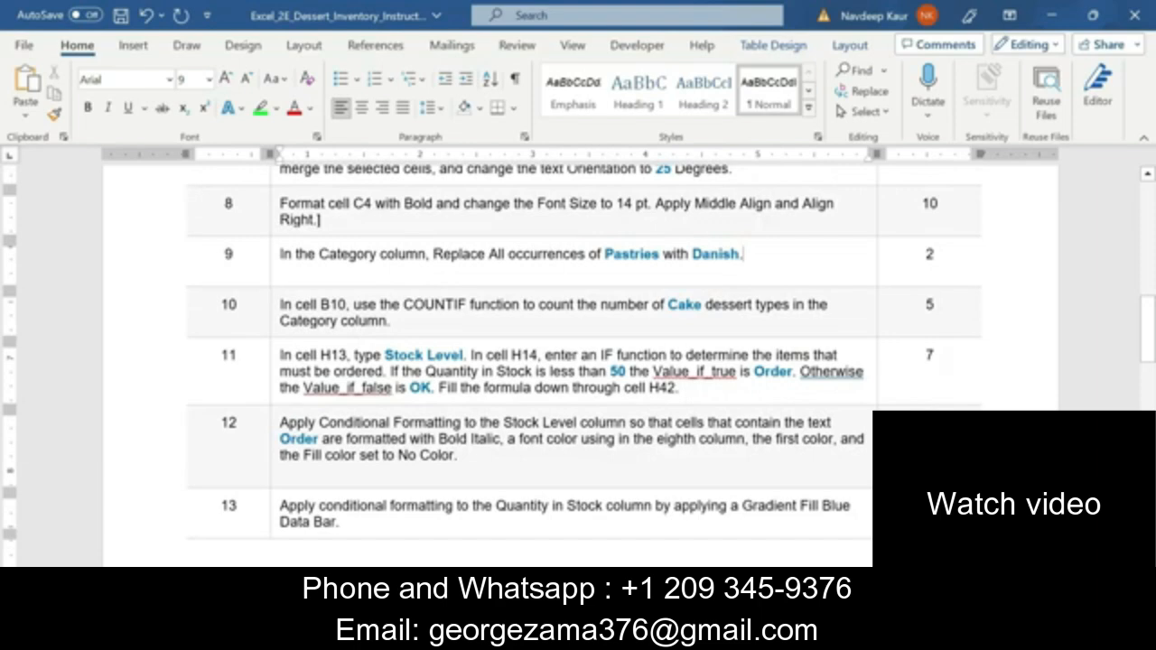
{"action": "triple_click", "coordinate": [743, 254]}
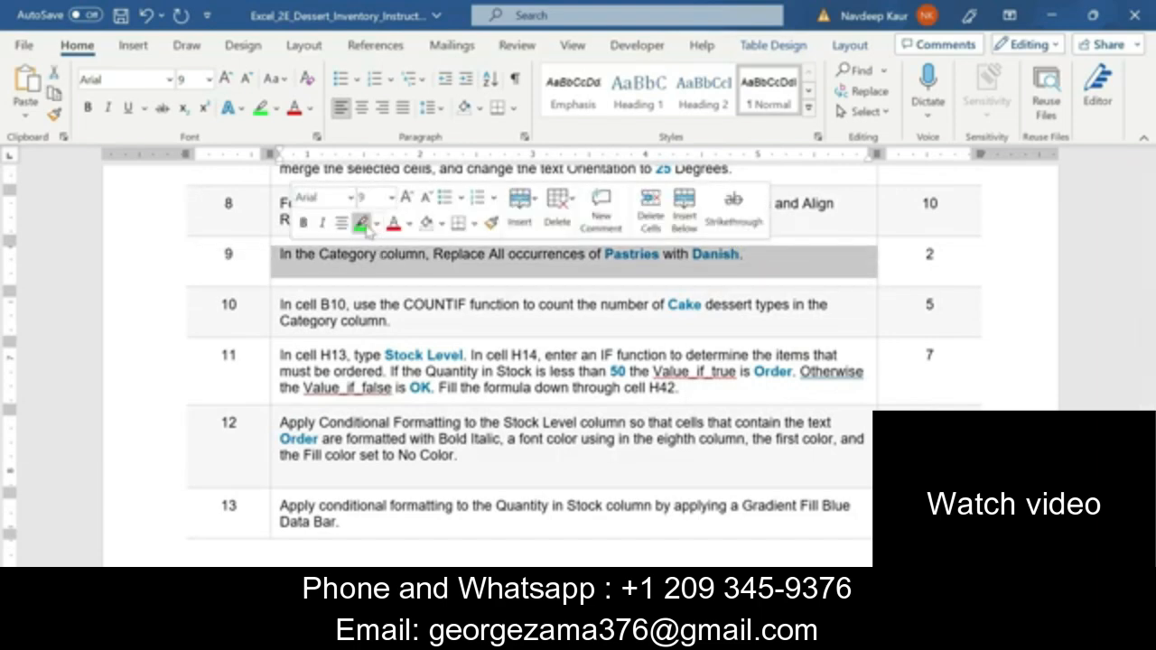
{"action": "left_click", "coordinate": [362, 224]}
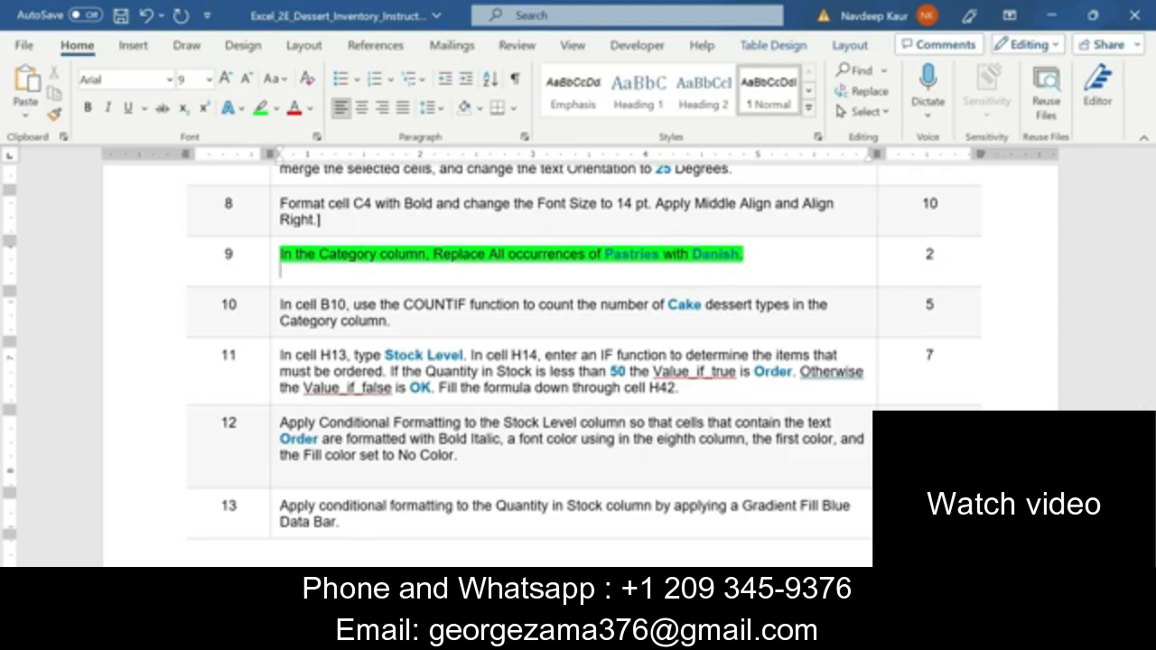
In the Excel workbook, select the Category entries from G14 downward and open Find and Replace for replacing text
{"action": "mouse_move", "coordinate": [694, 580]}
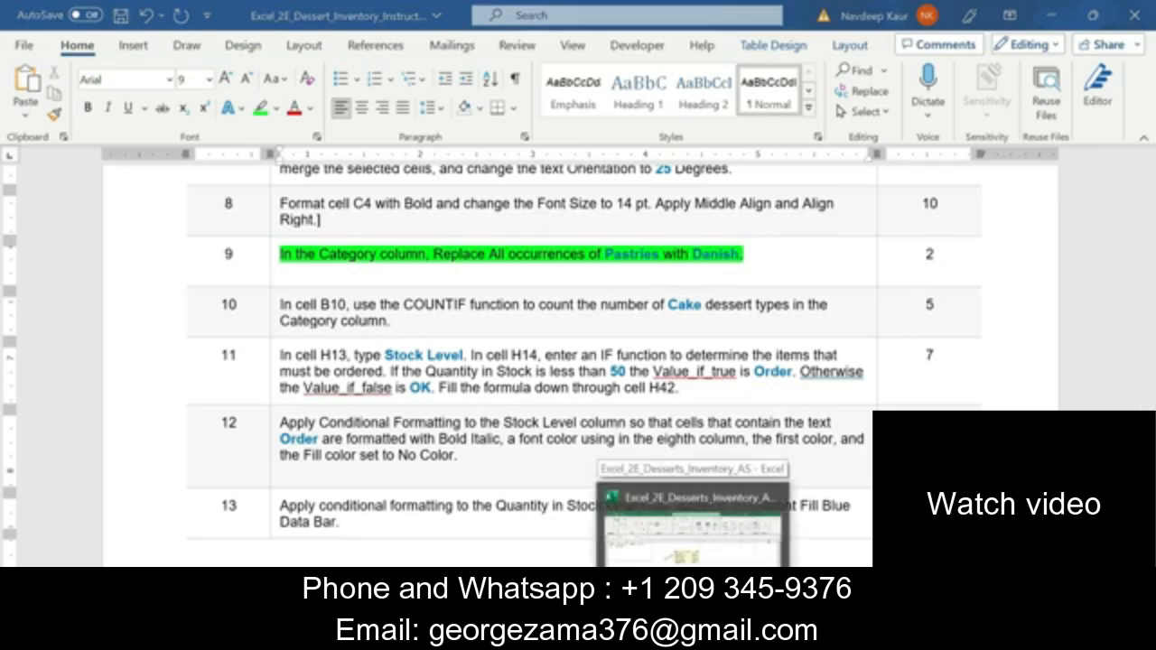
{"action": "left_click", "coordinate": [693, 537]}
{"action": "scroll", "coordinate": [638, 459], "scroll_direction": "down", "scroll_amount": 3}
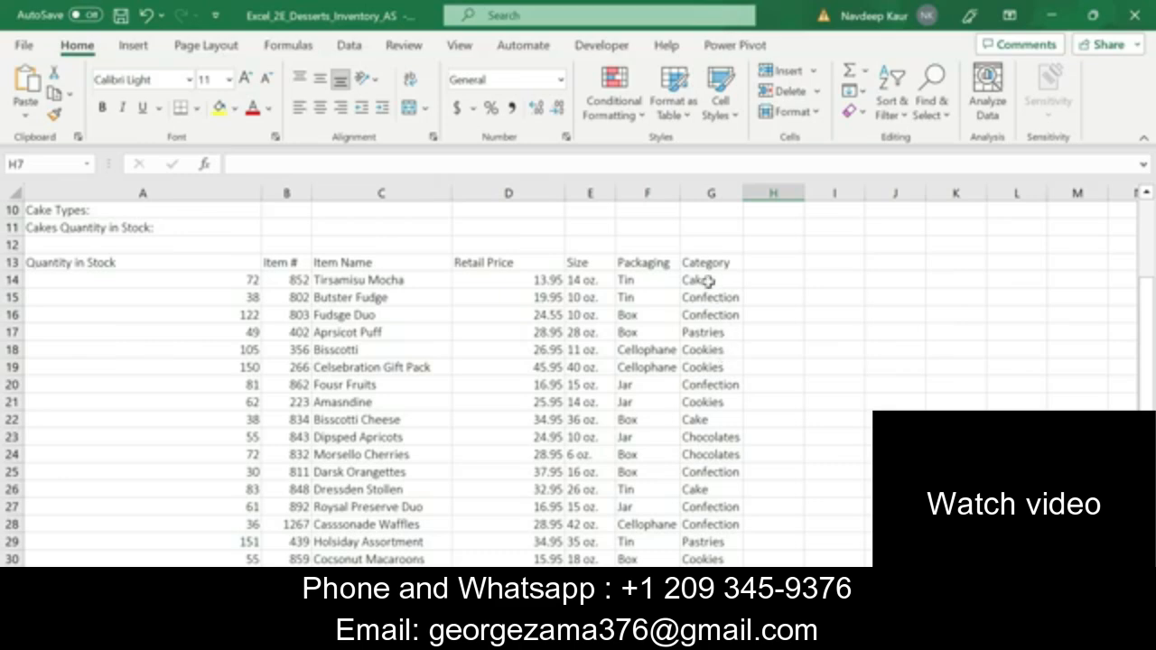
{"action": "left_click_drag", "start_coordinate": [707, 281], "coordinate": [742, 553]}
{"action": "scroll", "coordinate": [433, 373], "scroll_direction": "up", "scroll_amount": 8}
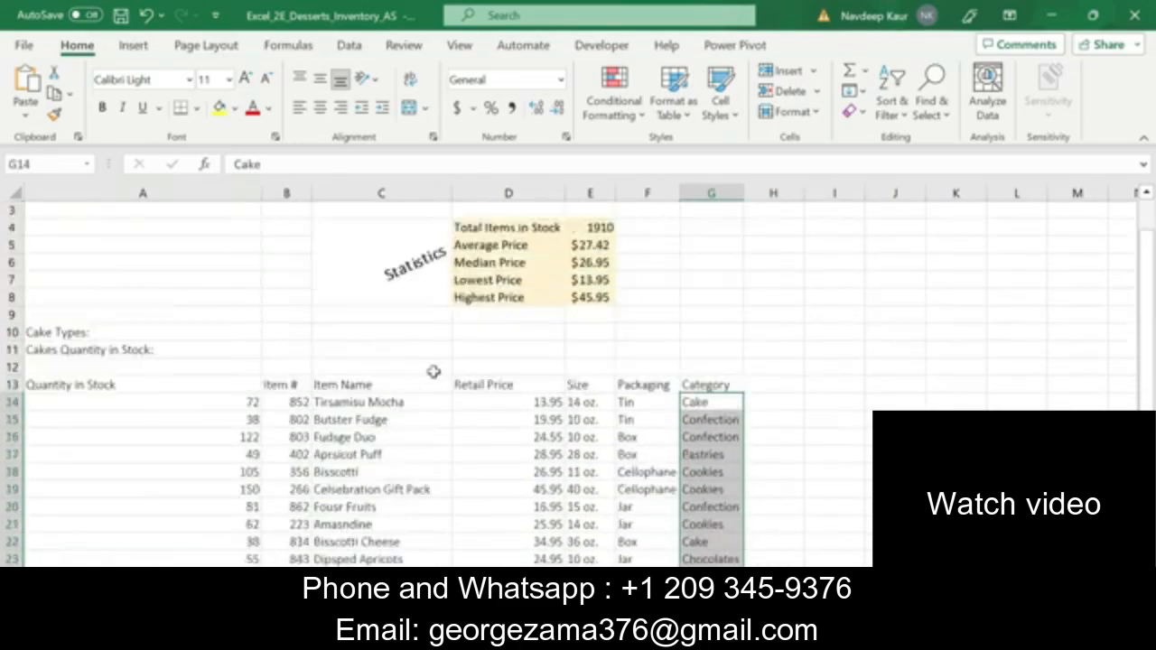
{"action": "left_click", "coordinate": [935, 104]}
{"action": "left_click", "coordinate": [962, 173]}
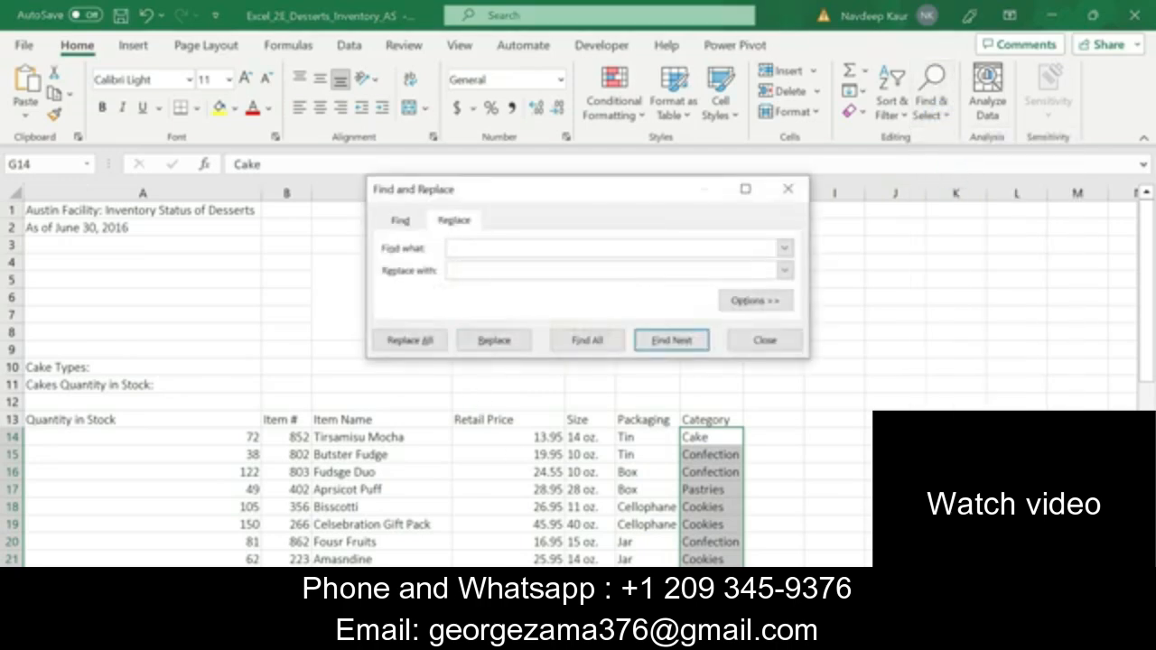
Copy Pastries from step 9 in Word and paste it as the search text in Excel's Find and Replace
{"action": "key", "text": "alt+Tab"}
{"action": "left_click_drag", "start_coordinate": [605, 255], "coordinate": [659, 255]}
{"action": "key", "text": "ctrl+c"}
{"action": "key", "text": "alt+Tab"}
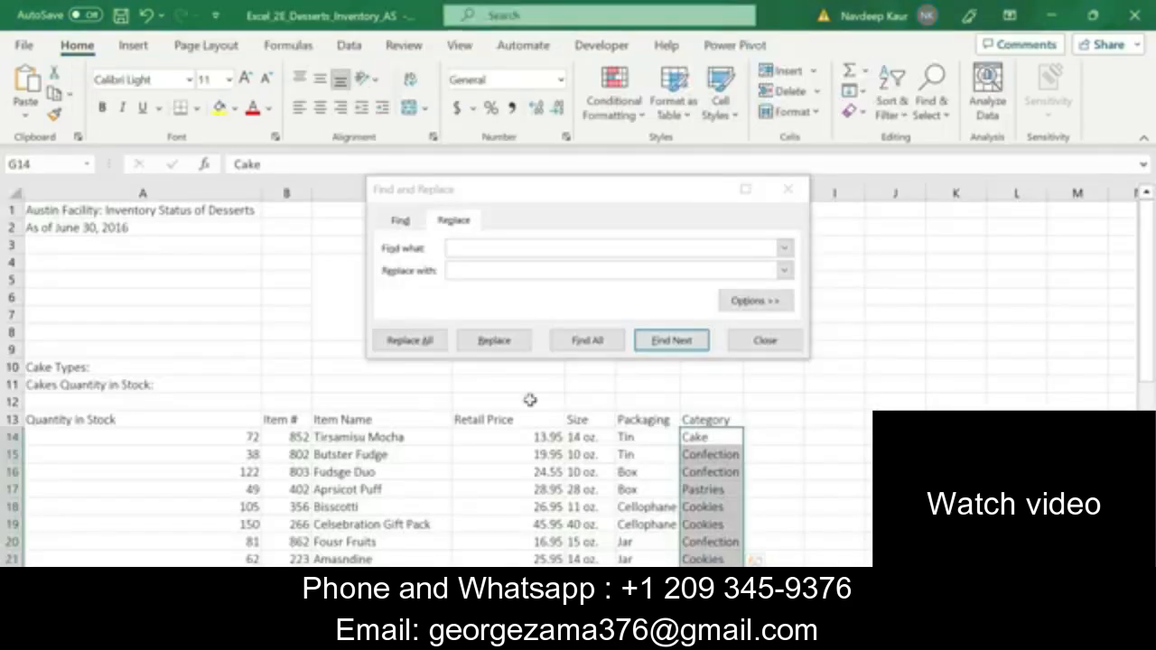
{"action": "key", "text": "ctrl+v"}
{"action": "left_click", "coordinate": [623, 369]}
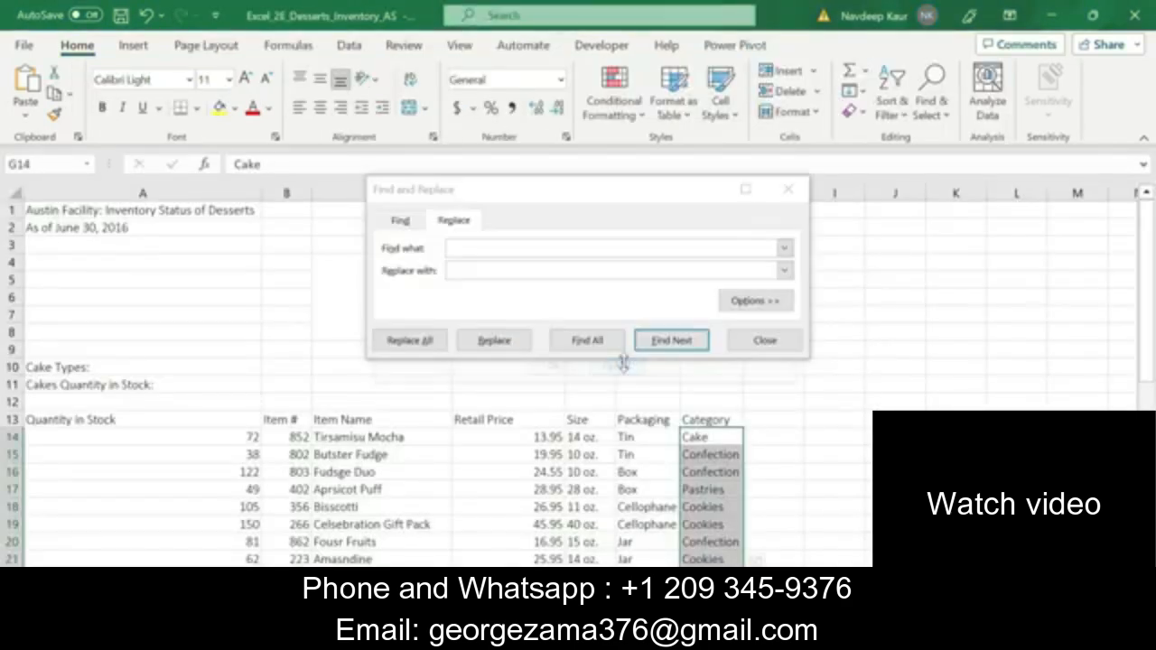
{"action": "left_click", "coordinate": [506, 250]}
{"action": "key", "text": "ctrl+v"}
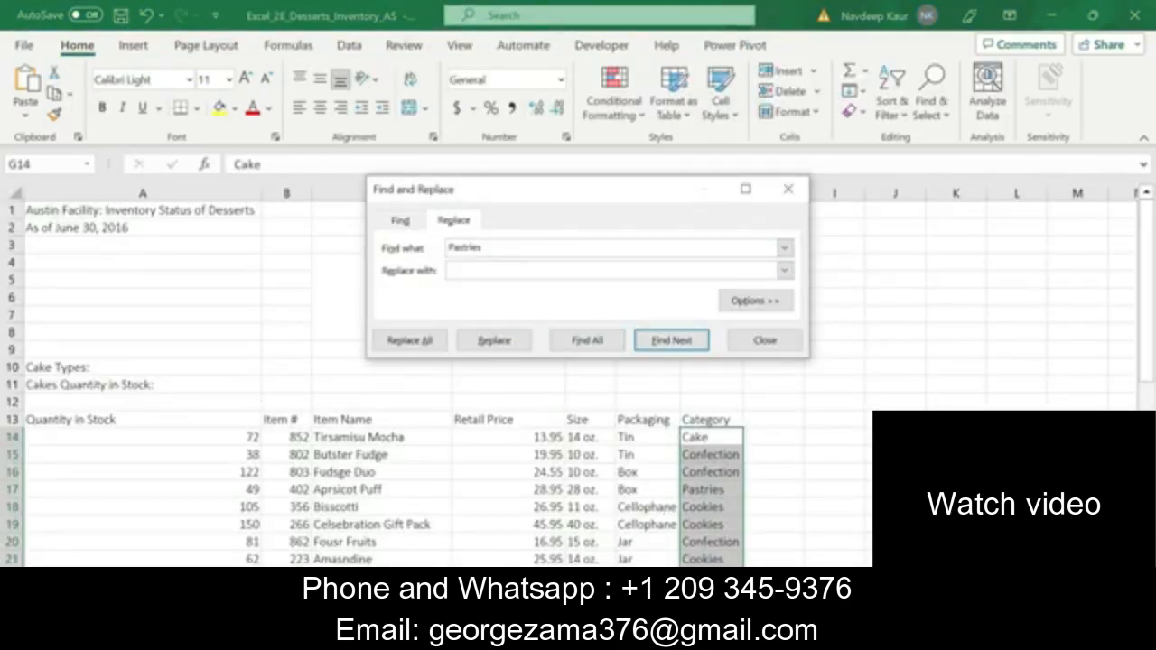
Copy Danish from step 9 in Word as the replacement text and replace all occurrences of Pastries in the Category entries
{"action": "key", "text": "alt+Tab"}
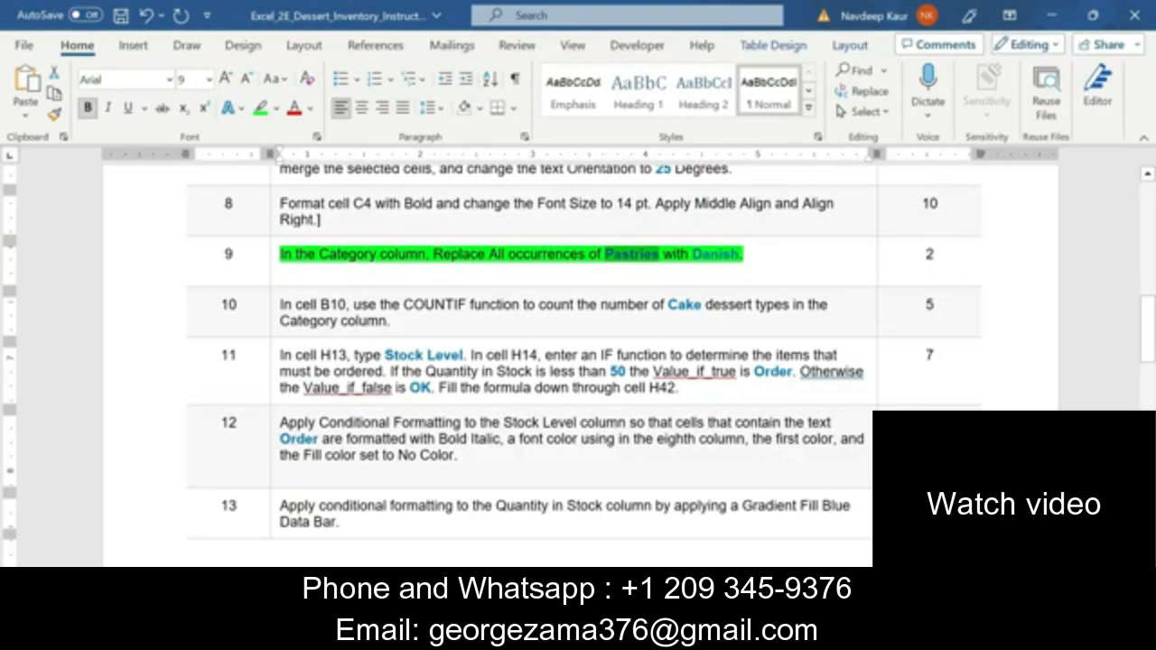
{"action": "left_click_drag", "start_coordinate": [694, 256], "coordinate": [740, 256]}
{"action": "key", "text": "ctrl+c"}
{"action": "key", "text": "alt+Tab"}
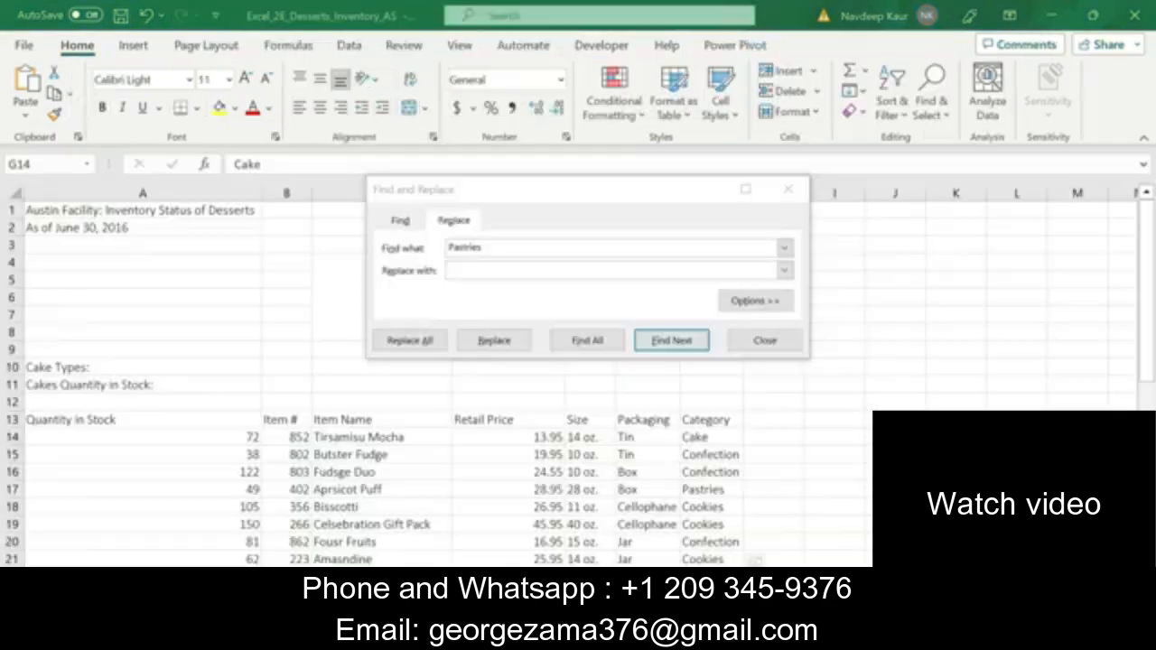
{"action": "left_click", "coordinate": [475, 269]}
{"action": "key", "text": "ctrl+v"}
{"action": "left_click", "coordinate": [434, 343]}
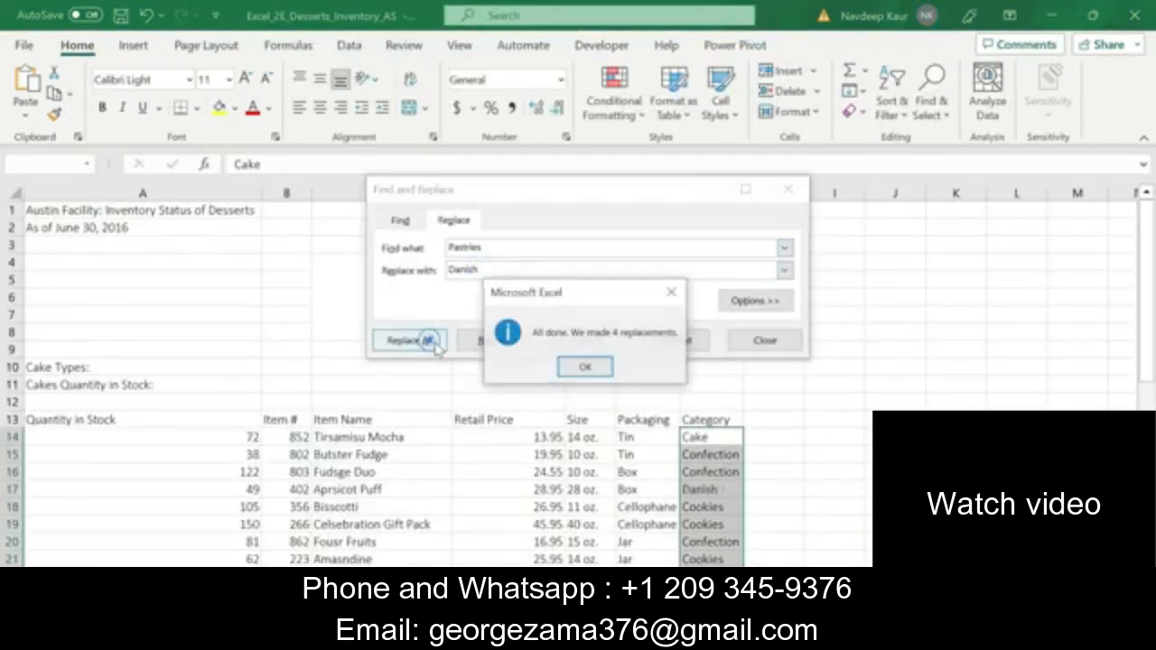
{"action": "left_click", "coordinate": [585, 370]}
{"action": "left_click", "coordinate": [765, 340]}
{"action": "left_click", "coordinate": [790, 390]}
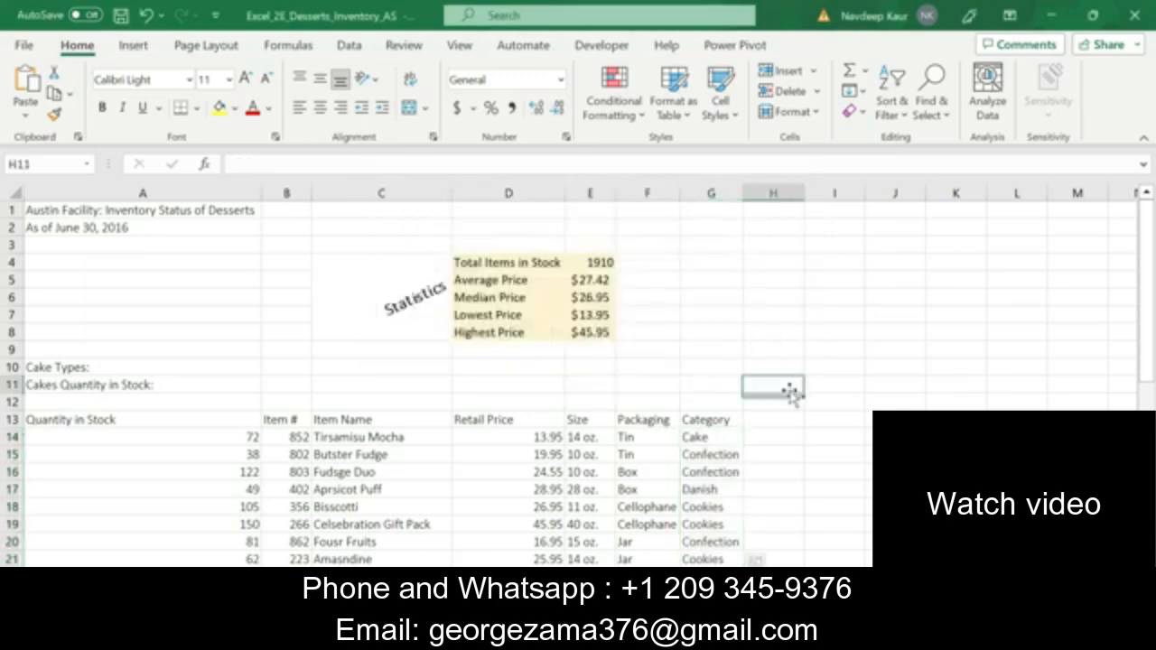
Return to the Word instructions and look through the project steps that follow step 9
{"action": "key", "text": "alt+Tab"}
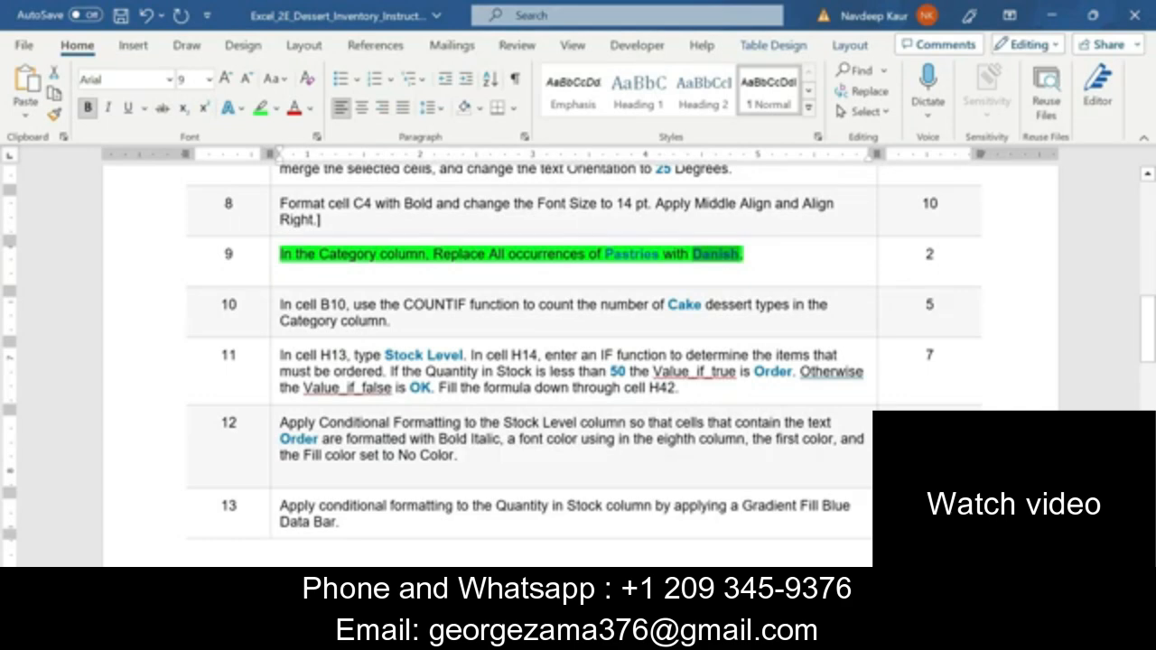
{"action": "scroll", "coordinate": [601, 444], "scroll_direction": "down", "scroll_amount": 10}
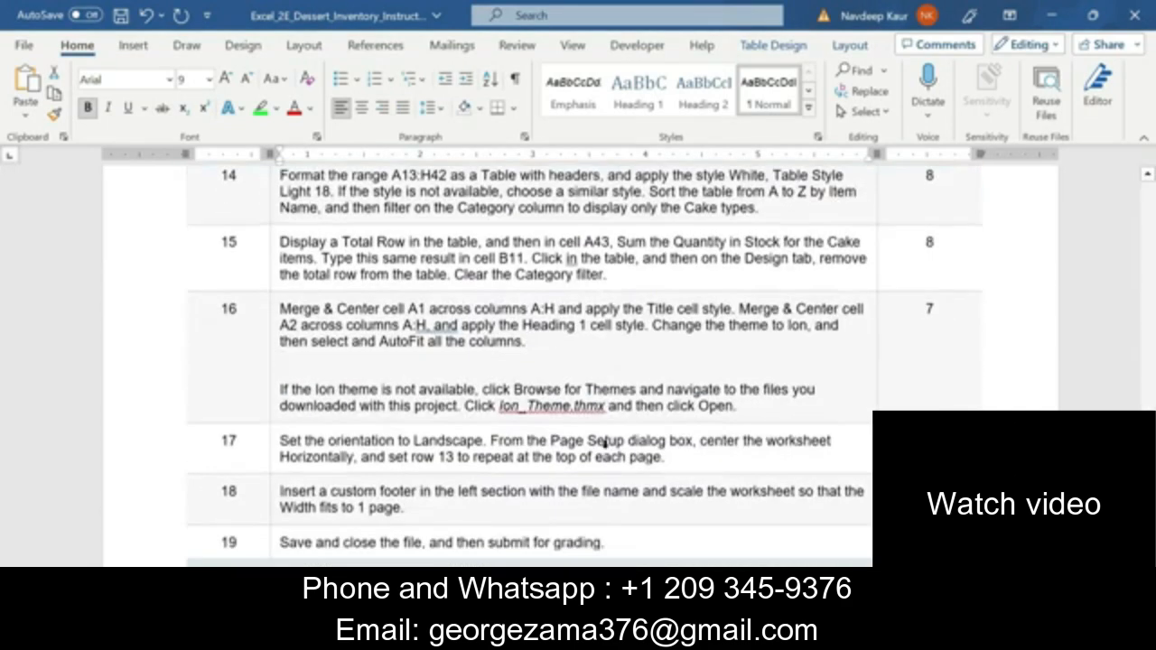
{"action": "scroll", "coordinate": [601, 444], "scroll_direction": "up", "scroll_amount": 3}
{"action": "scroll", "coordinate": [606, 458], "scroll_direction": "up", "scroll_amount": 8}
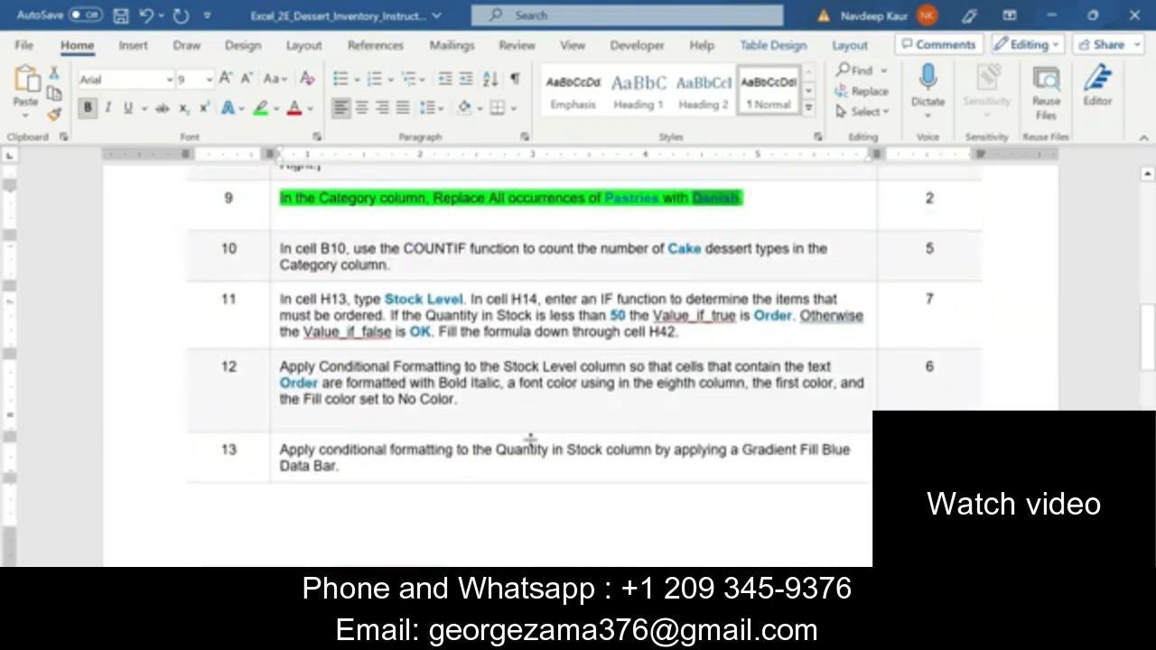
{"action": "scroll", "coordinate": [563, 355], "scroll_direction": "up", "scroll_amount": 4}
{"action": "scroll", "coordinate": [666, 383], "scroll_direction": "down", "scroll_amount": 10}
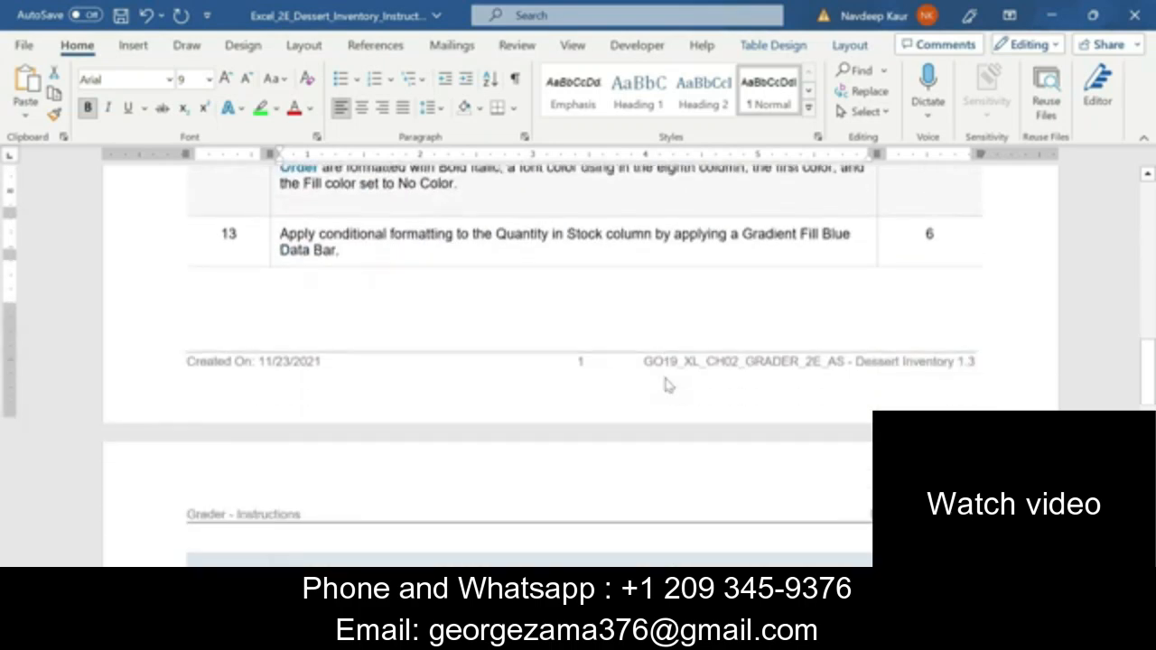
{"action": "scroll", "coordinate": [666, 376], "scroll_direction": "down", "scroll_amount": 1}
{"action": "scroll", "coordinate": [666, 377], "scroll_direction": "up", "scroll_amount": 10}
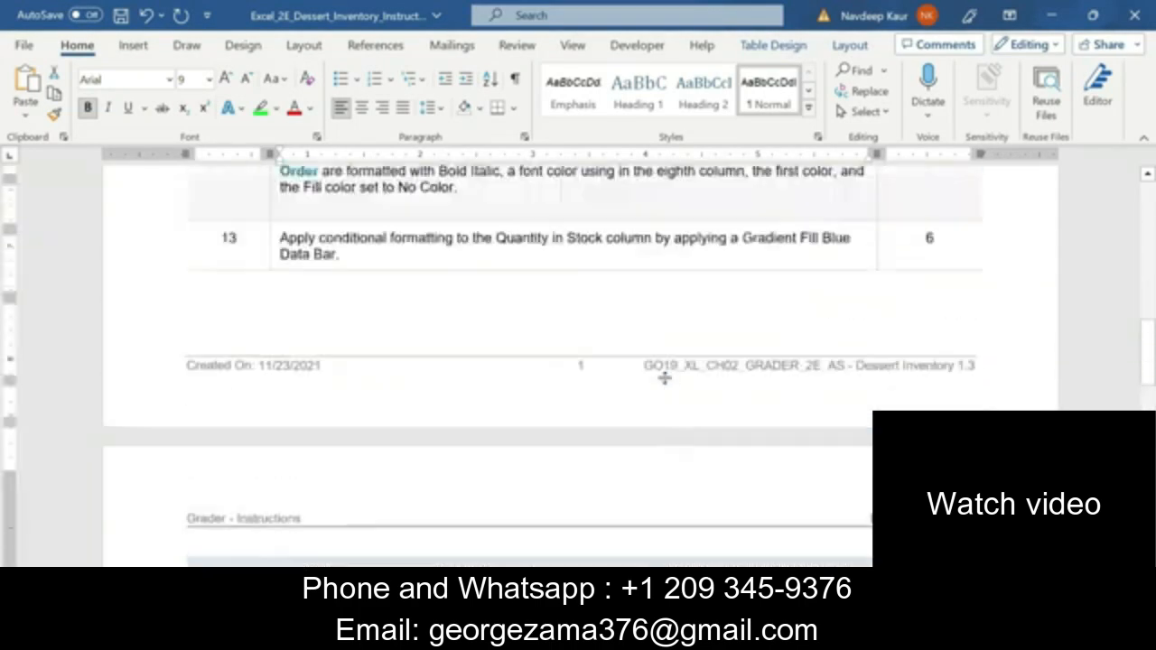
{"action": "scroll", "coordinate": [665, 377], "scroll_direction": "up", "scroll_amount": 1}
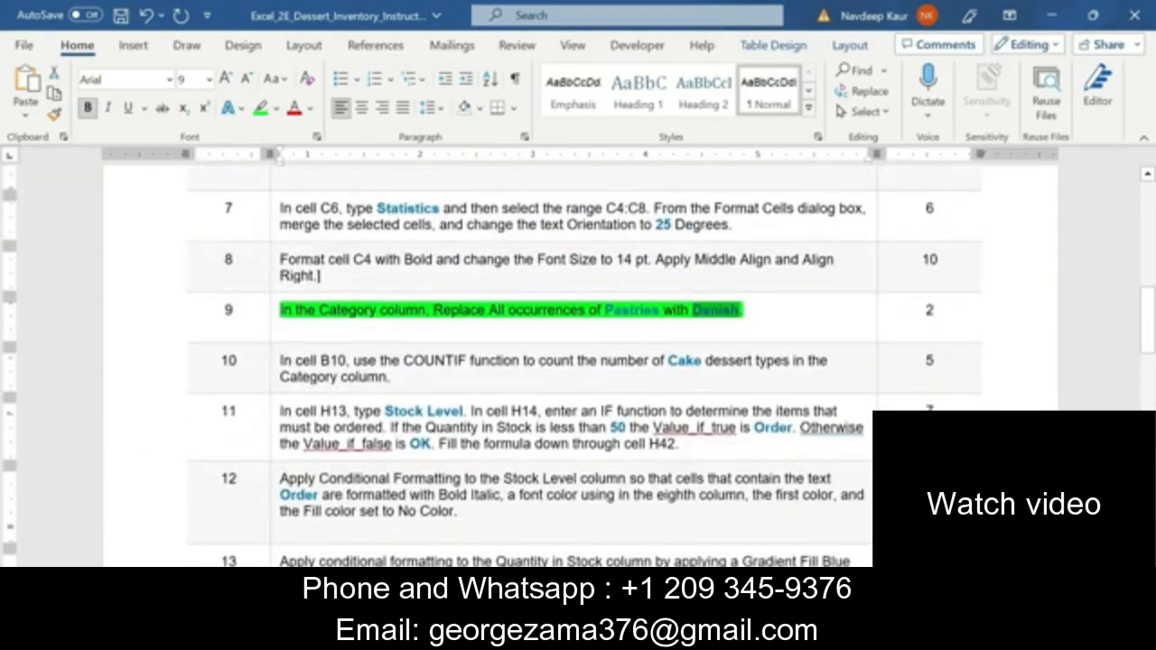
Remove the green highlight from step 9 and highlight step 10 in green
{"action": "left_click_drag", "start_coordinate": [744, 310], "coordinate": [323, 310]}
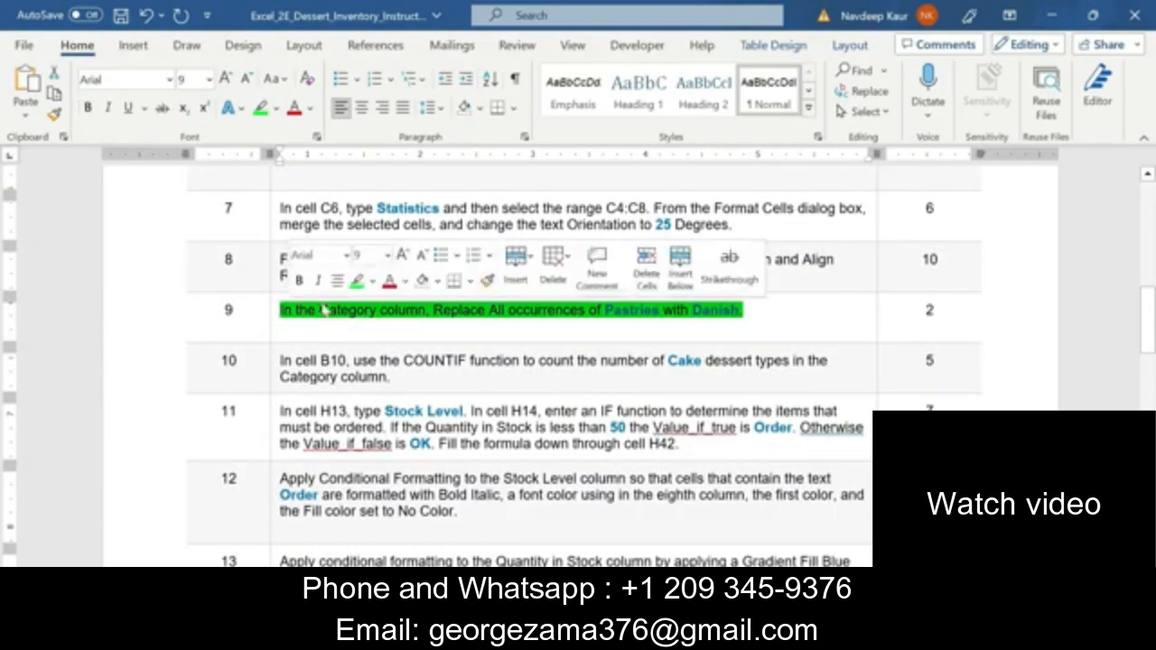
{"action": "left_click", "coordinate": [358, 282]}
{"action": "left_click_drag", "start_coordinate": [432, 376], "coordinate": [281, 360]}
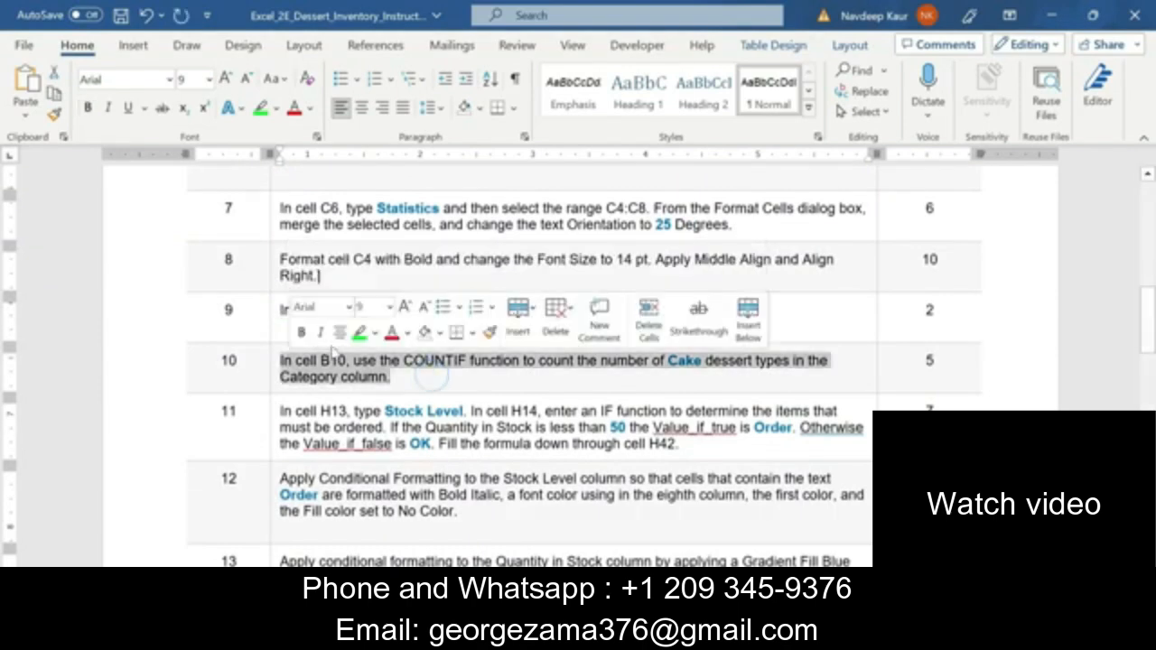
{"action": "left_click", "coordinate": [359, 332]}
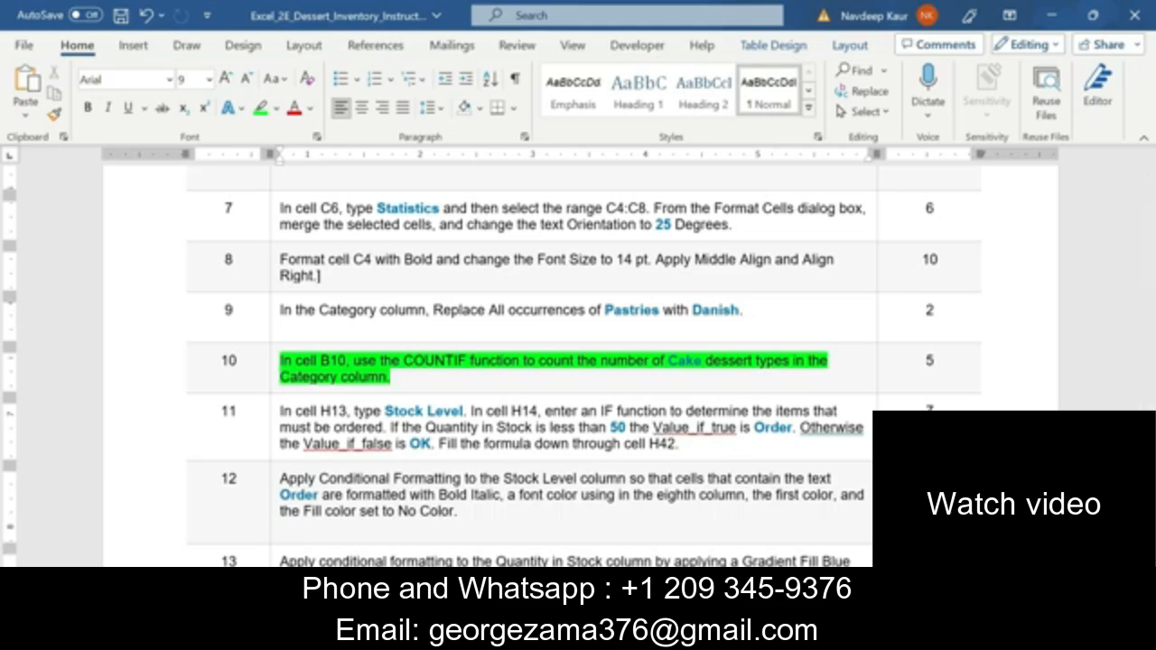
Switch to Excel, start a COUNTIF formula in cell B10 and open its function arguments
{"action": "key", "text": "alt+Tab"}
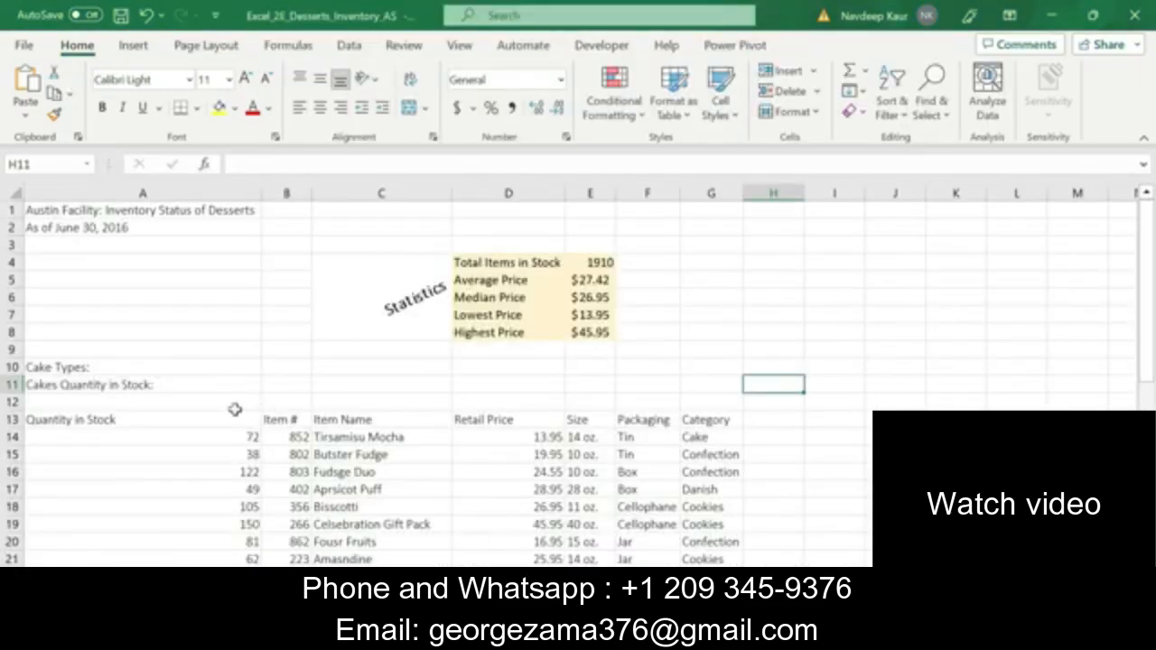
{"action": "left_click", "coordinate": [286, 366]}
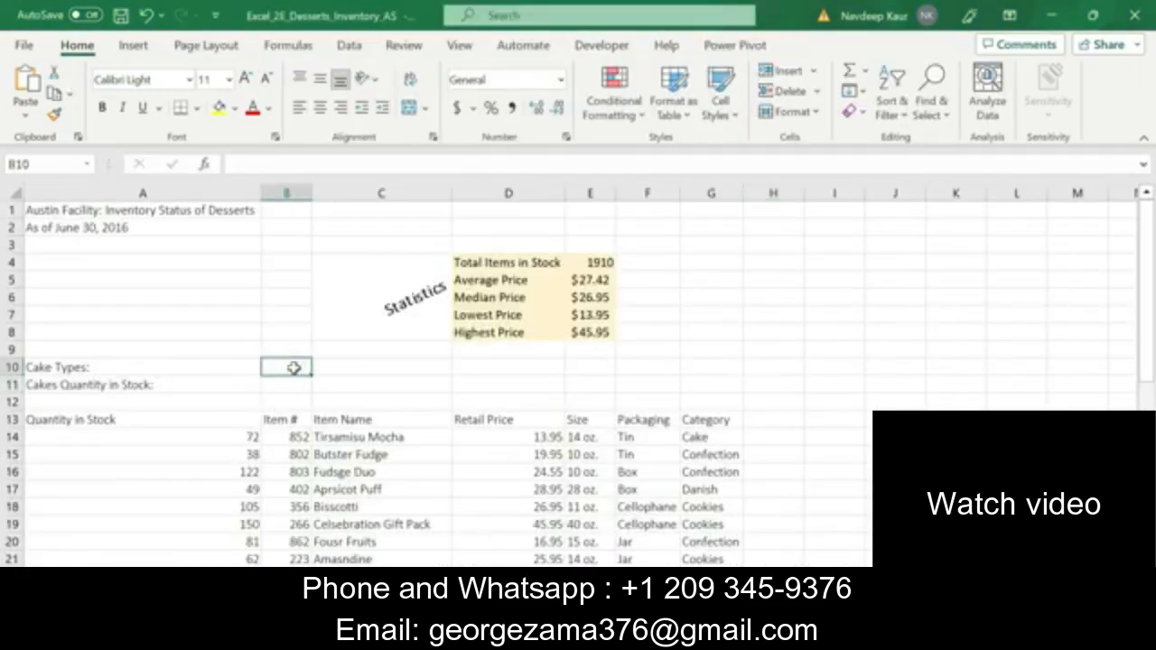
{"action": "type", "text": "=oun"}
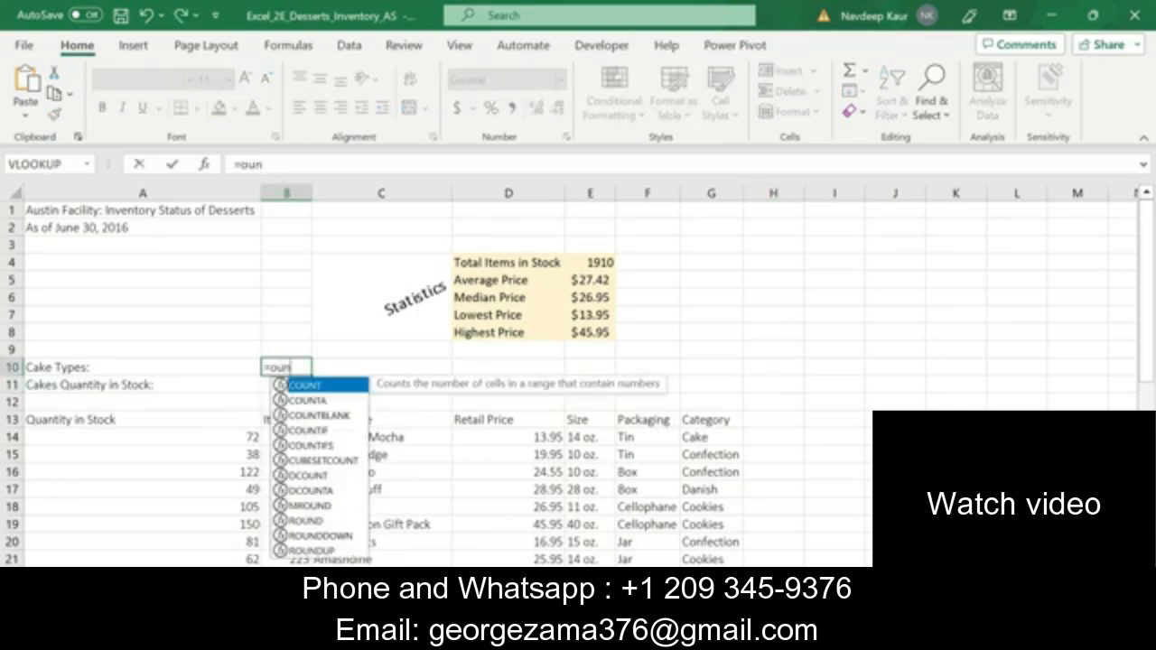
{"action": "double_click", "coordinate": [325, 430]}
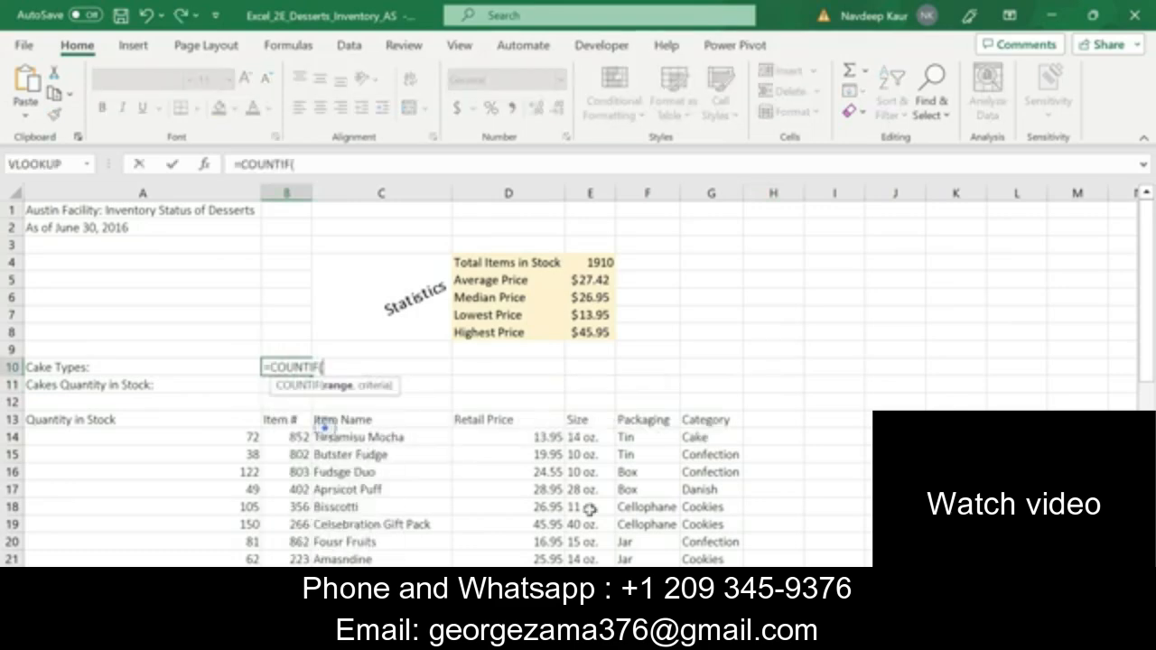
{"action": "left_click", "coordinate": [651, 635]}
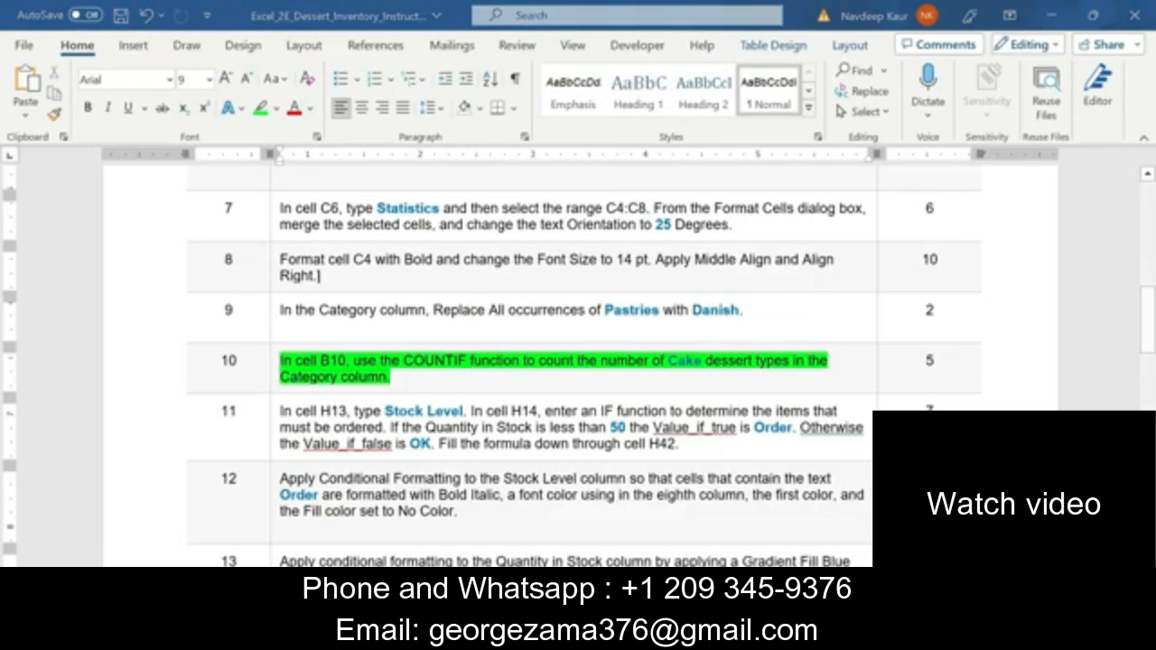
{"action": "left_click", "coordinate": [651, 635]}
{"action": "left_click", "coordinate": [204, 164]}
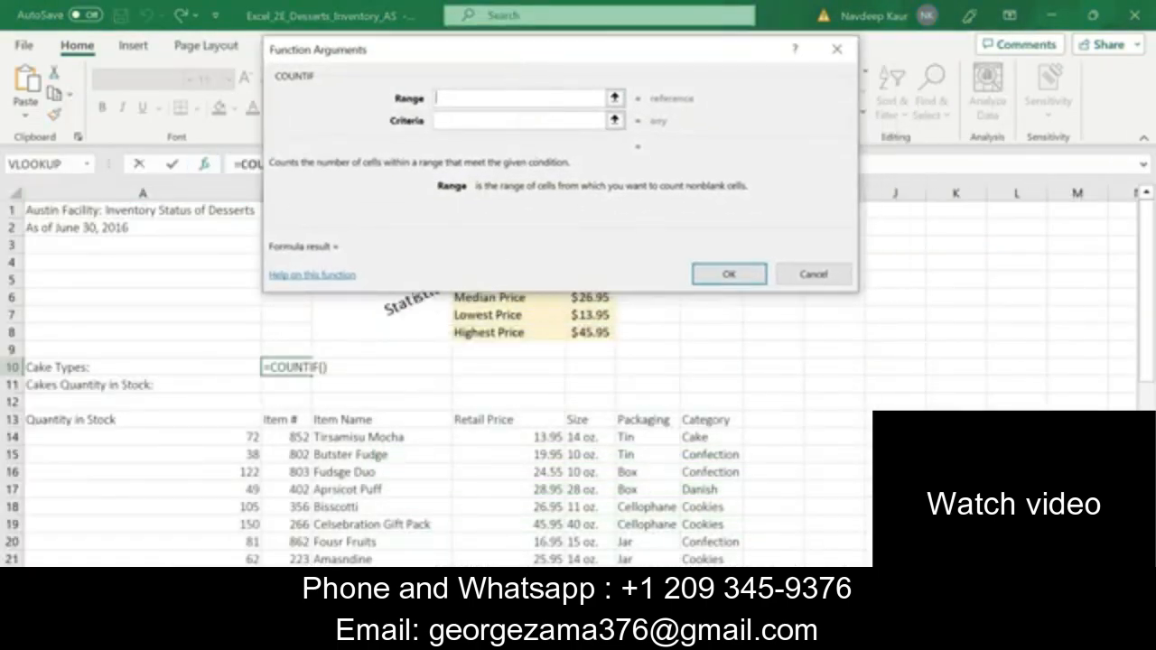
Check step 10 in the Word instructions and set the COUNTIF range to the Category entries G14:G42 in Excel
{"action": "key", "text": "alt+Tab"}
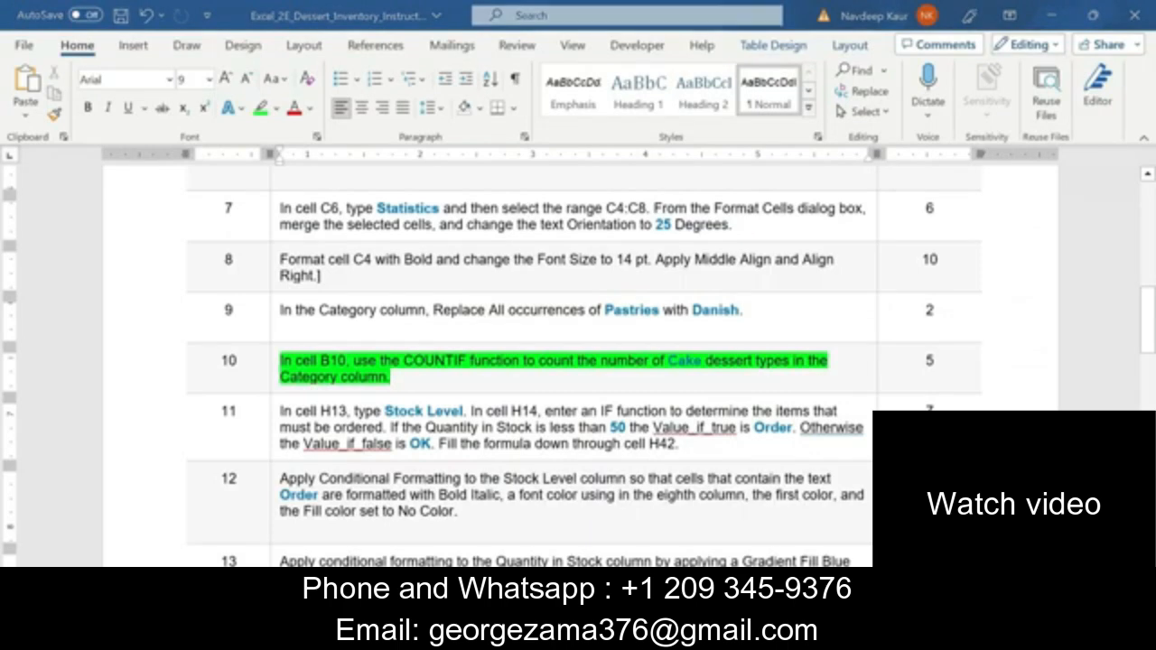
{"action": "key", "text": "alt+Tab"}
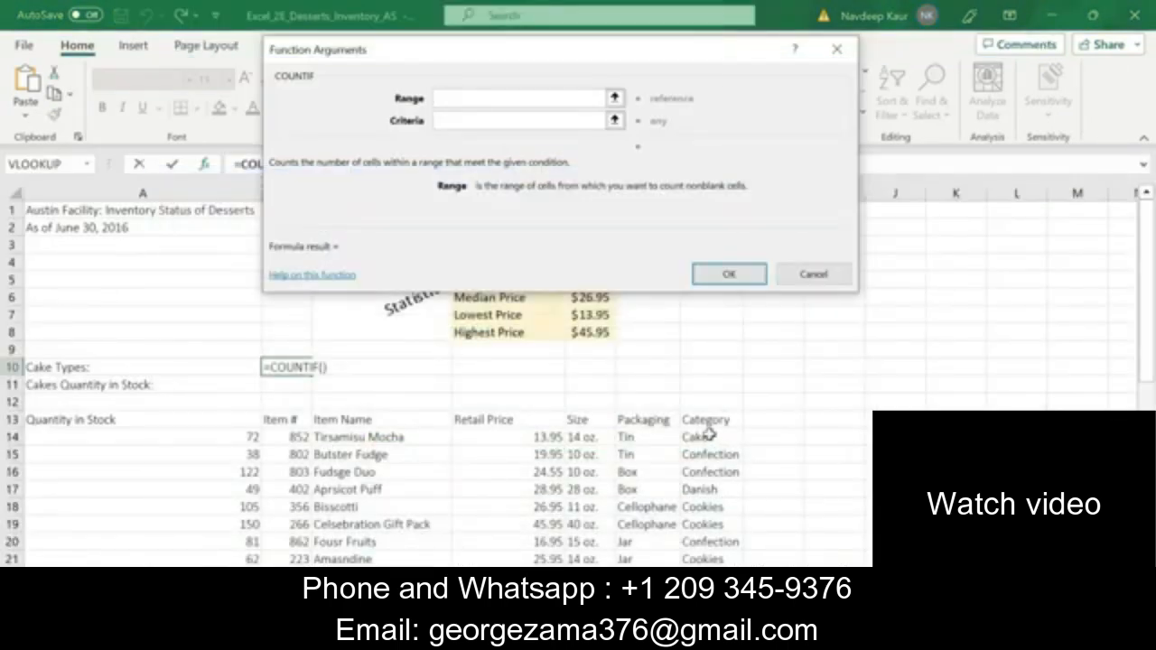
{"action": "left_click_drag", "start_coordinate": [710, 436], "coordinate": [712, 553]}
{"action": "left_click", "coordinate": [461, 119]}
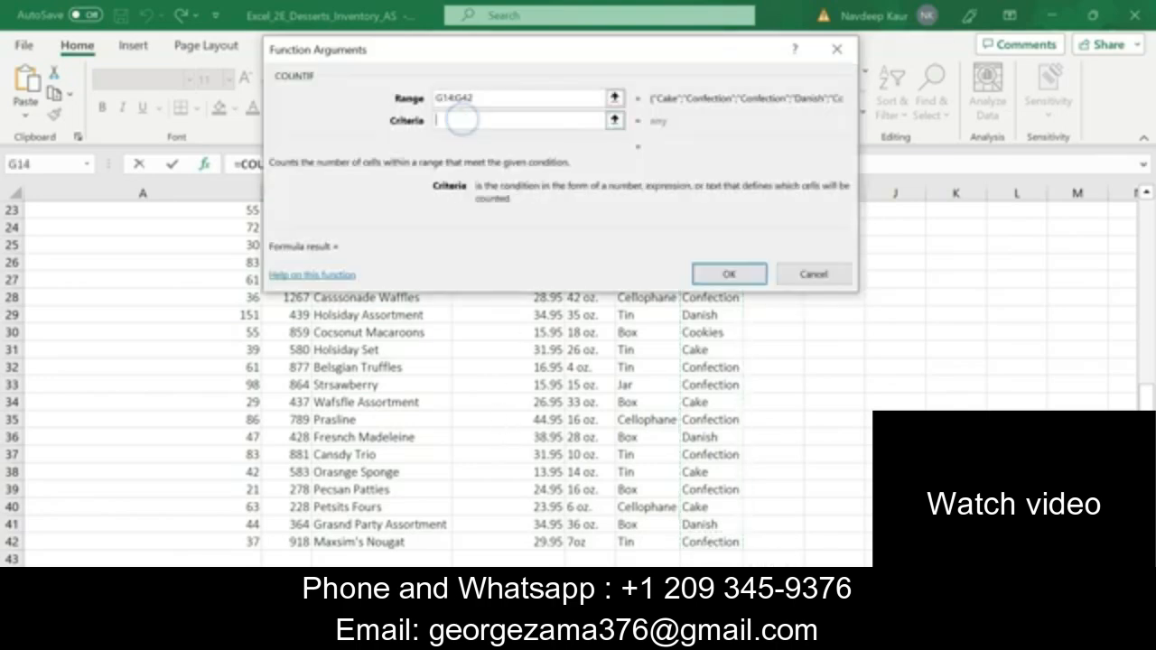
Set the COUNTIF criteria to "Cake" and enter the finished function in cell B10
{"action": "key", "text": "alt+Tab"}
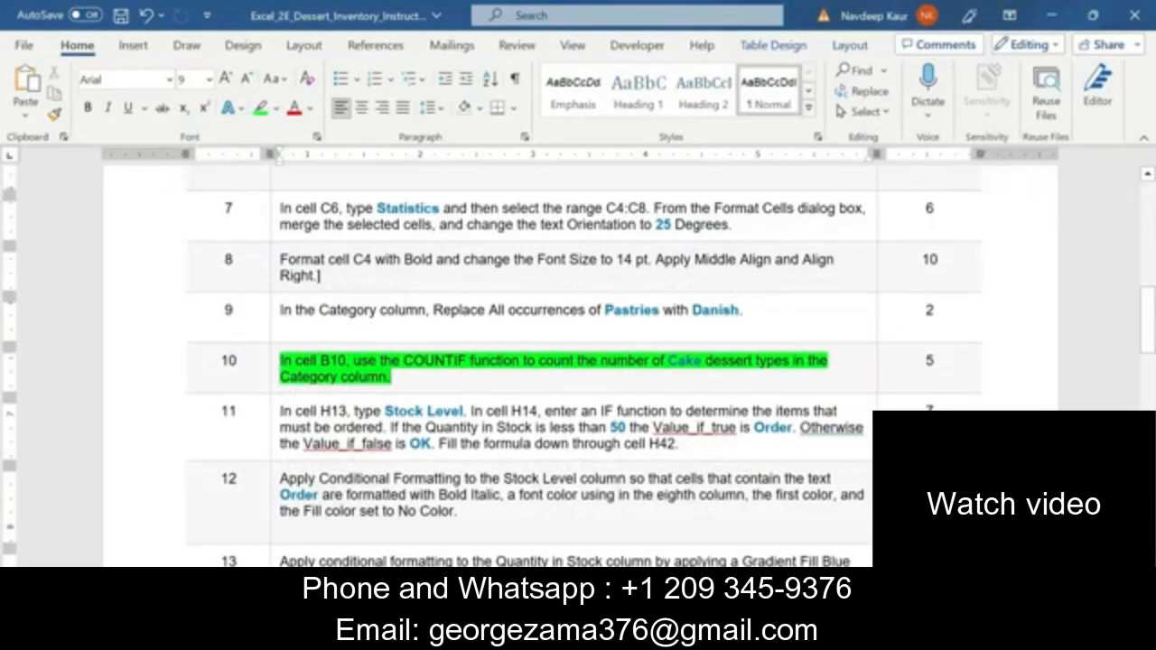
{"action": "key", "text": "alt+Tab"}
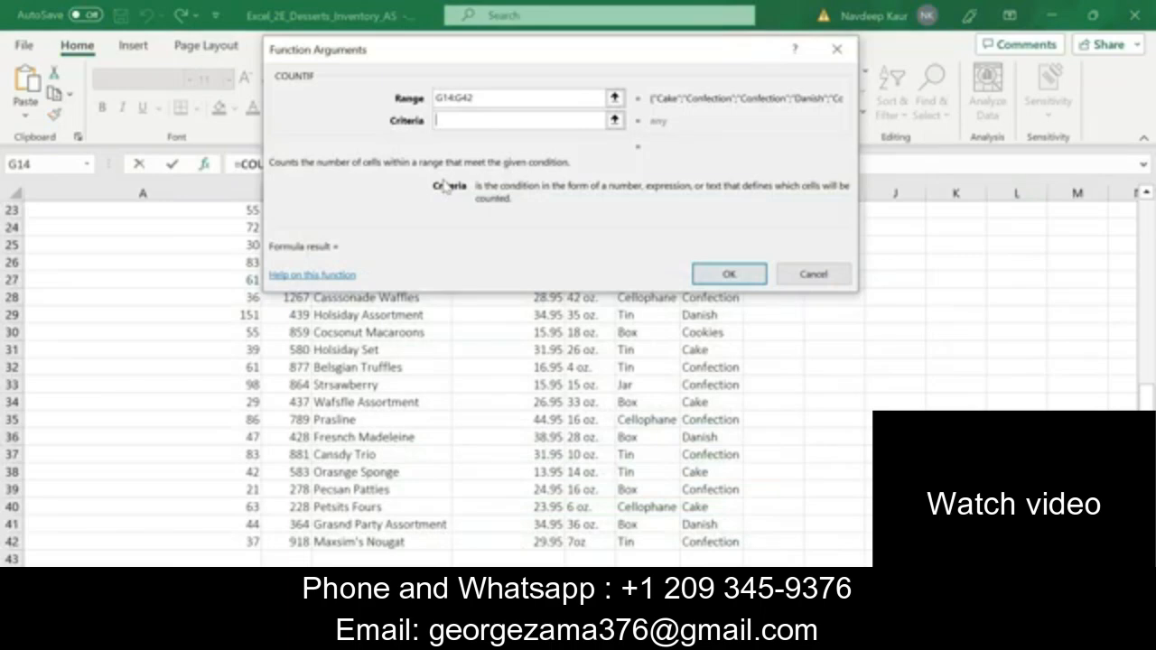
{"action": "type", "text": "\"Cake\""}
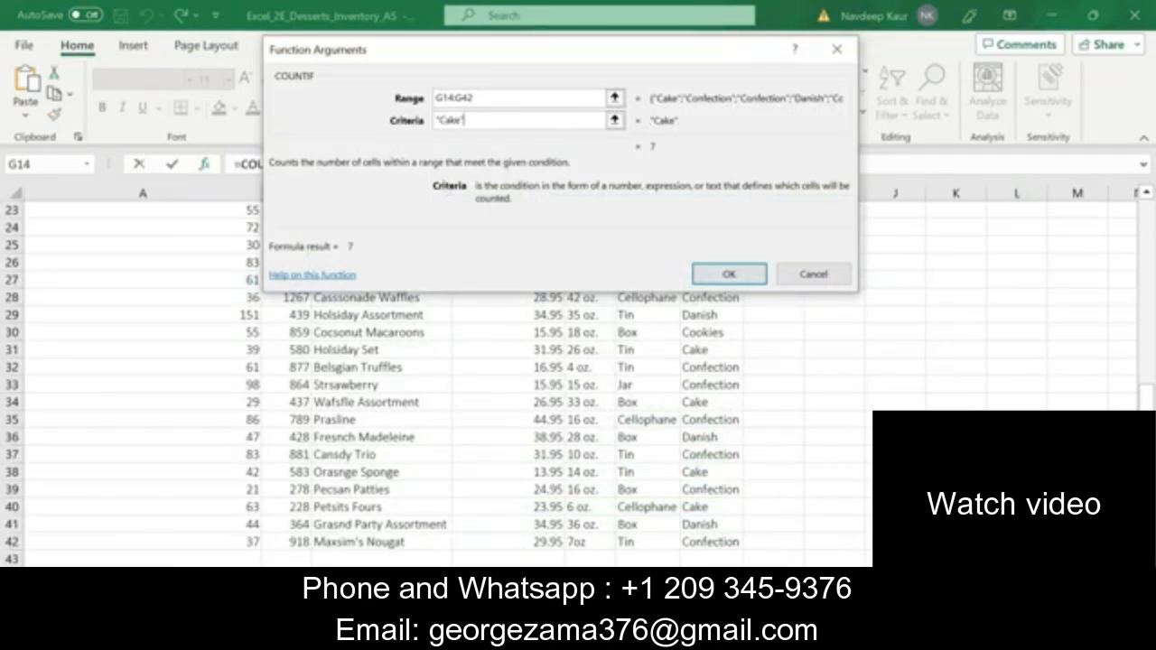
{"action": "left_click", "coordinate": [632, 636]}
{"action": "left_click", "coordinate": [633, 636]}
{"action": "left_click", "coordinate": [729, 274]}
{"action": "scroll", "coordinate": [343, 348], "scroll_direction": "up", "scroll_amount": 3}
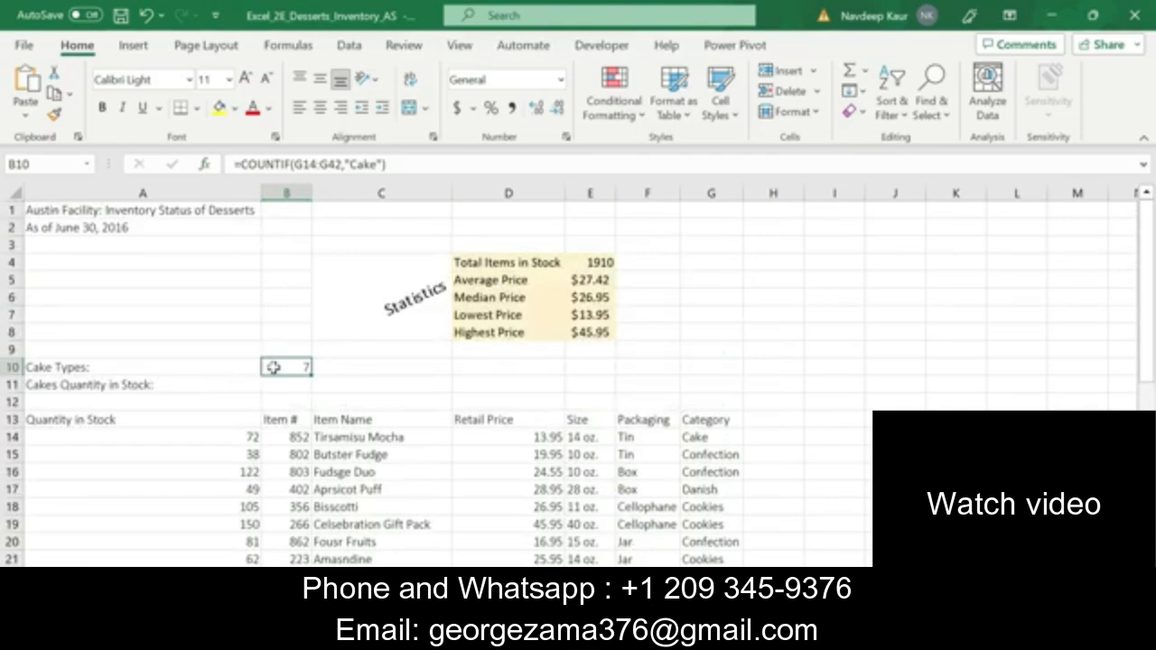
Look through the Category column entries to check the Cake items against the count in B10
{"action": "scroll", "coordinate": [764, 405], "scroll_direction": "down", "scroll_amount": 3}
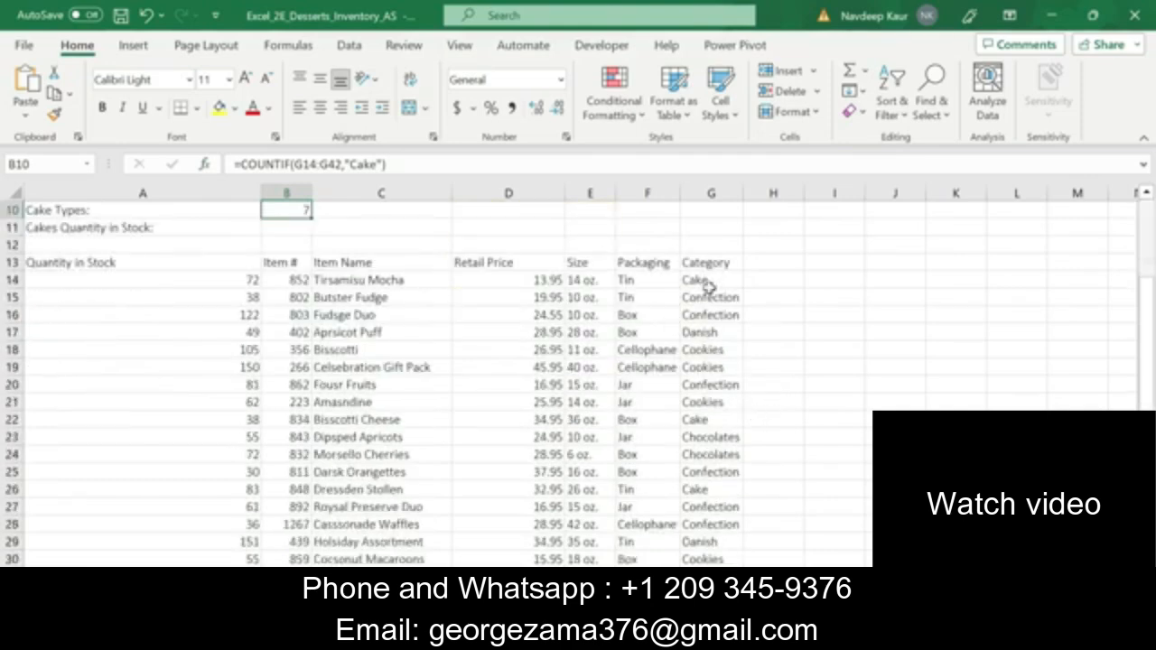
{"action": "left_click", "coordinate": [710, 281]}
{"action": "scroll", "coordinate": [718, 421], "scroll_direction": "down", "scroll_amount": 5}
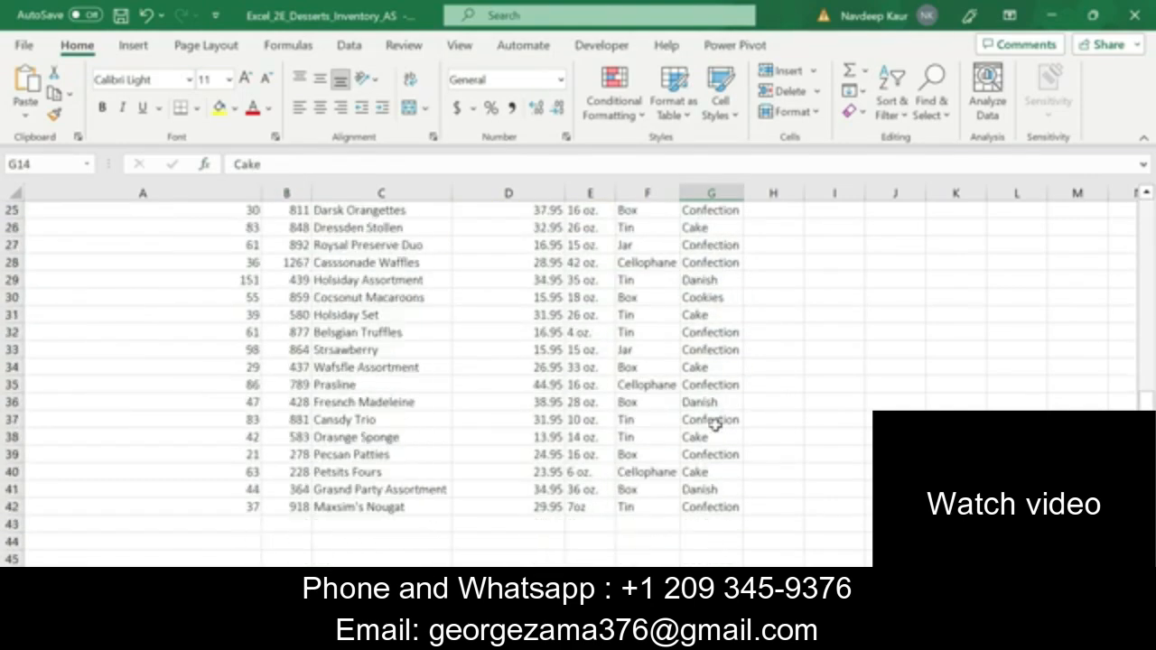
{"action": "scroll", "coordinate": [722, 419], "scroll_direction": "up", "scroll_amount": 4}
{"action": "right_click", "coordinate": [710, 419]}
{"action": "key", "text": "Escape"}
{"action": "scroll", "coordinate": [262, 343], "scroll_direction": "up", "scroll_amount": 4}
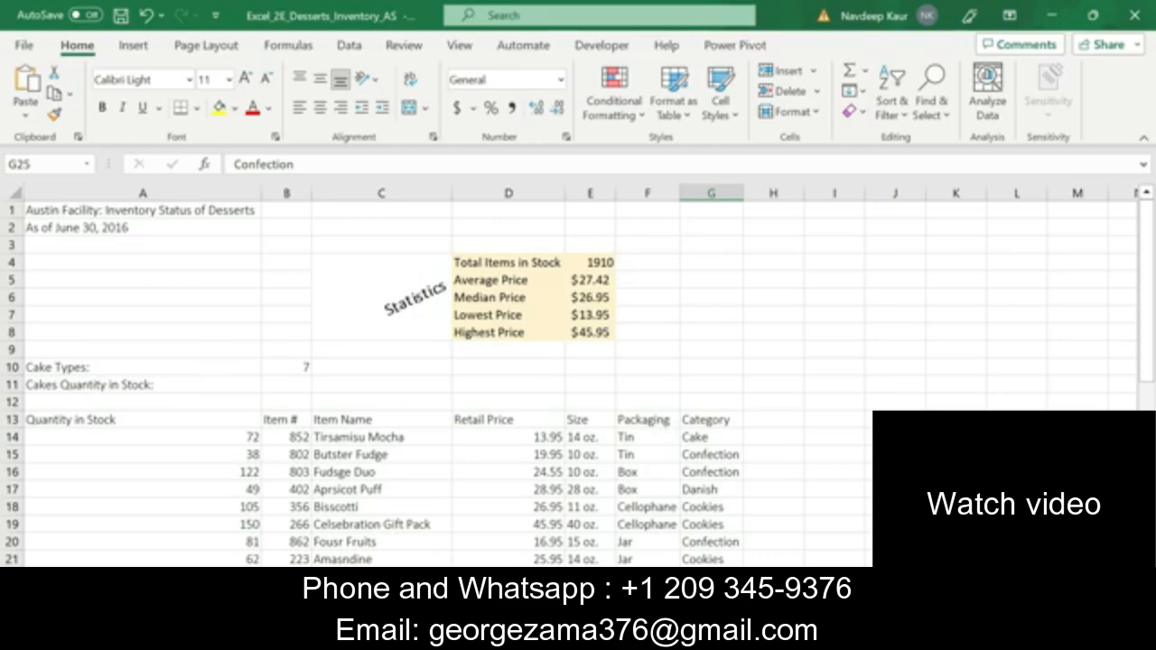
Switch to the Word instructions and remove the green highlight from step 10
{"action": "key", "text": "alt+Tab"}
{"action": "scroll", "coordinate": [408, 441], "scroll_direction": "up", "scroll_amount": 1}
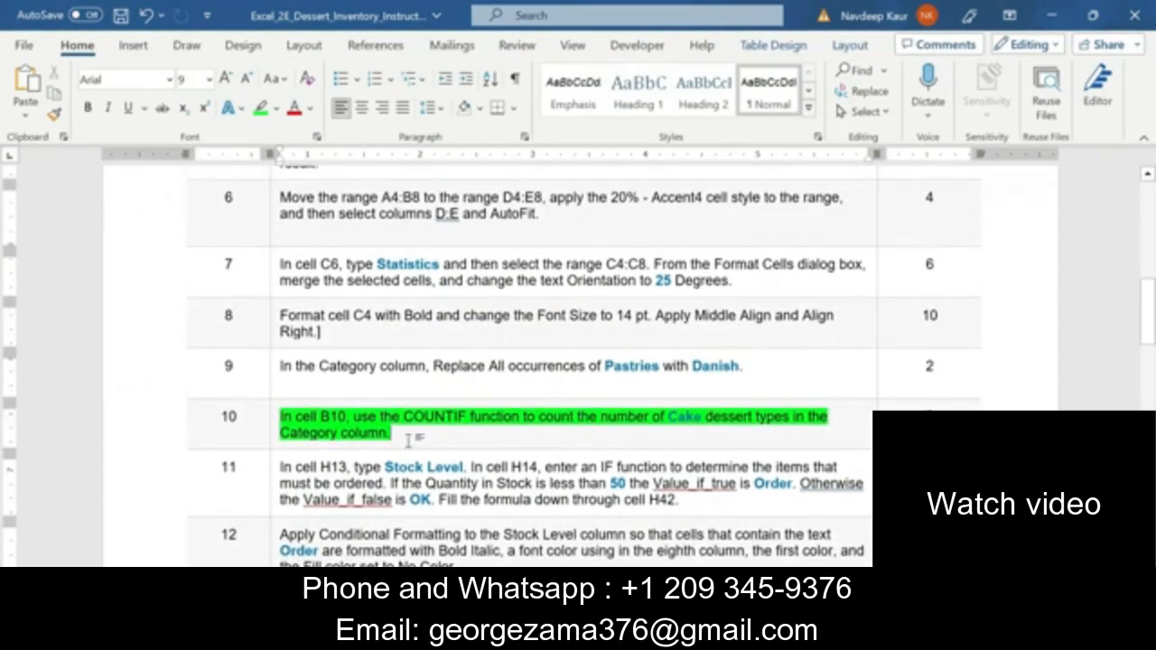
{"action": "left_click_drag", "start_coordinate": [403, 437], "coordinate": [283, 416]}
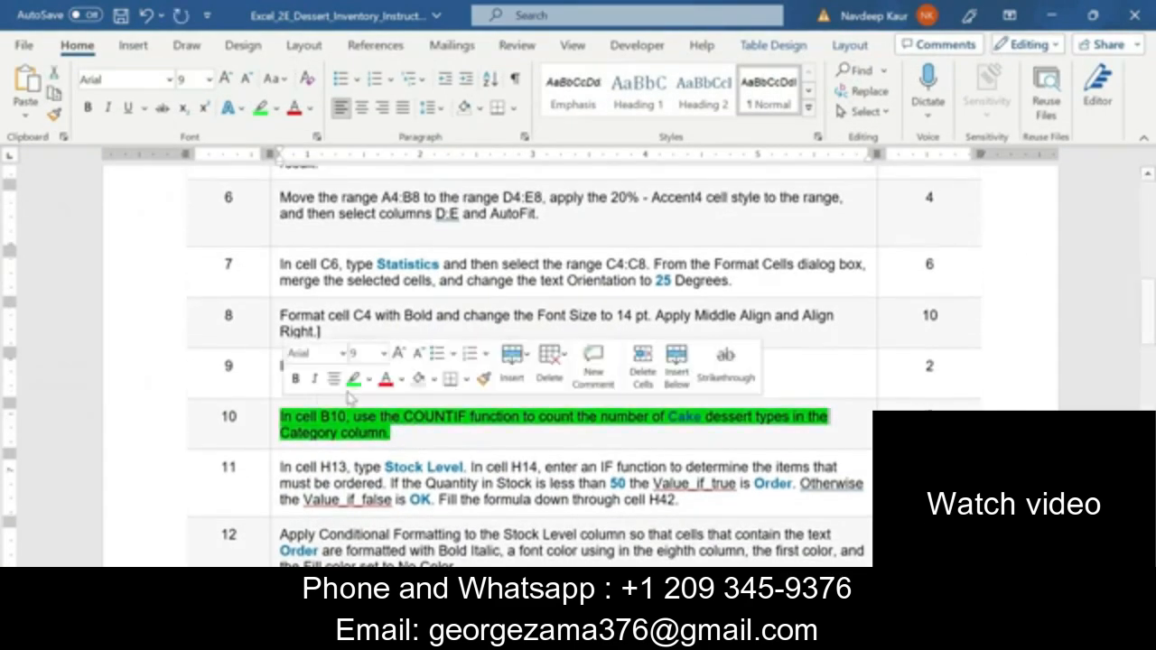
{"action": "left_click", "coordinate": [354, 379]}
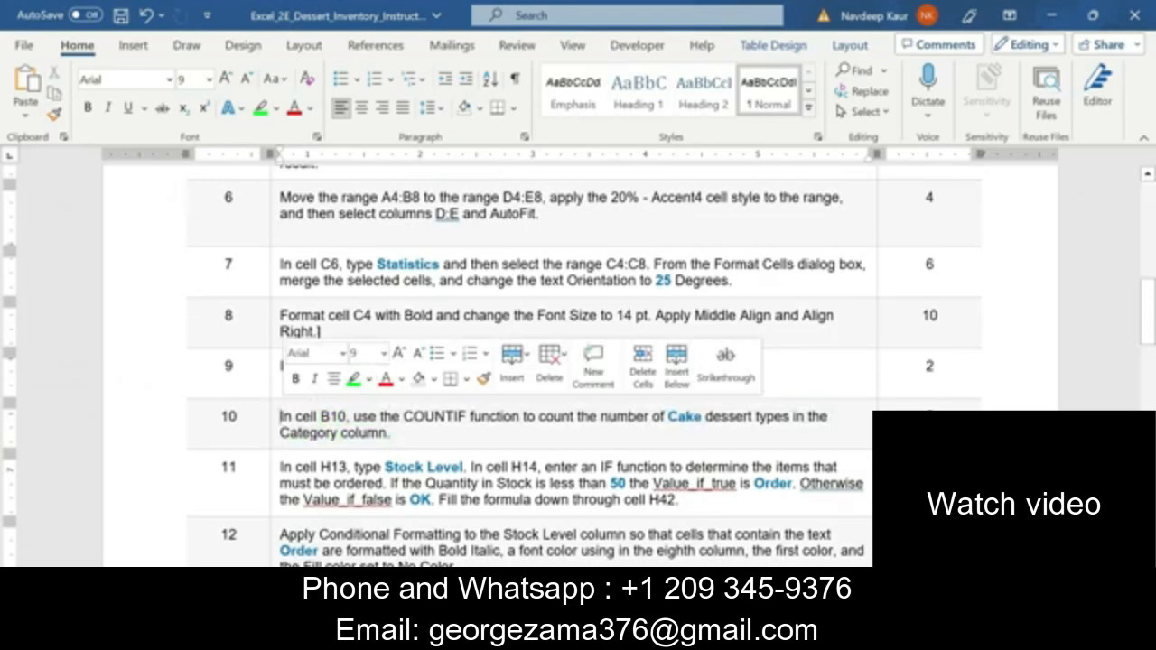
Review the completed and remaining project steps in the Word instructions table
{"action": "scroll", "coordinate": [578, 362], "scroll_direction": "up", "scroll_amount": 3}
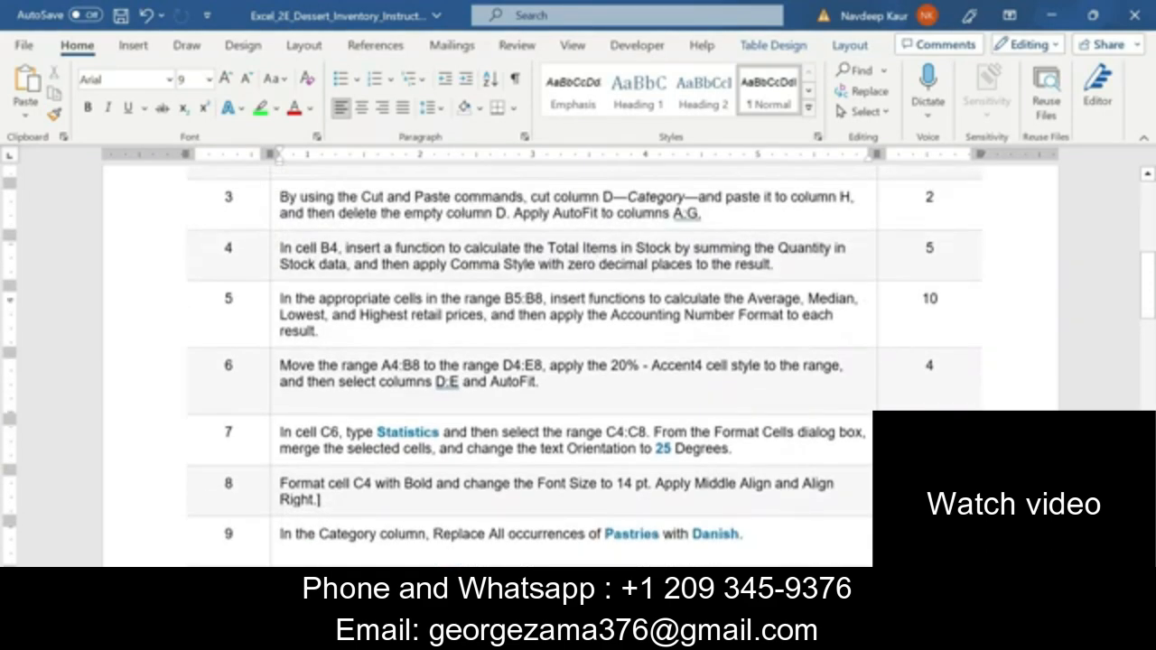
{"action": "scroll", "coordinate": [578, 361], "scroll_direction": "up", "scroll_amount": 5}
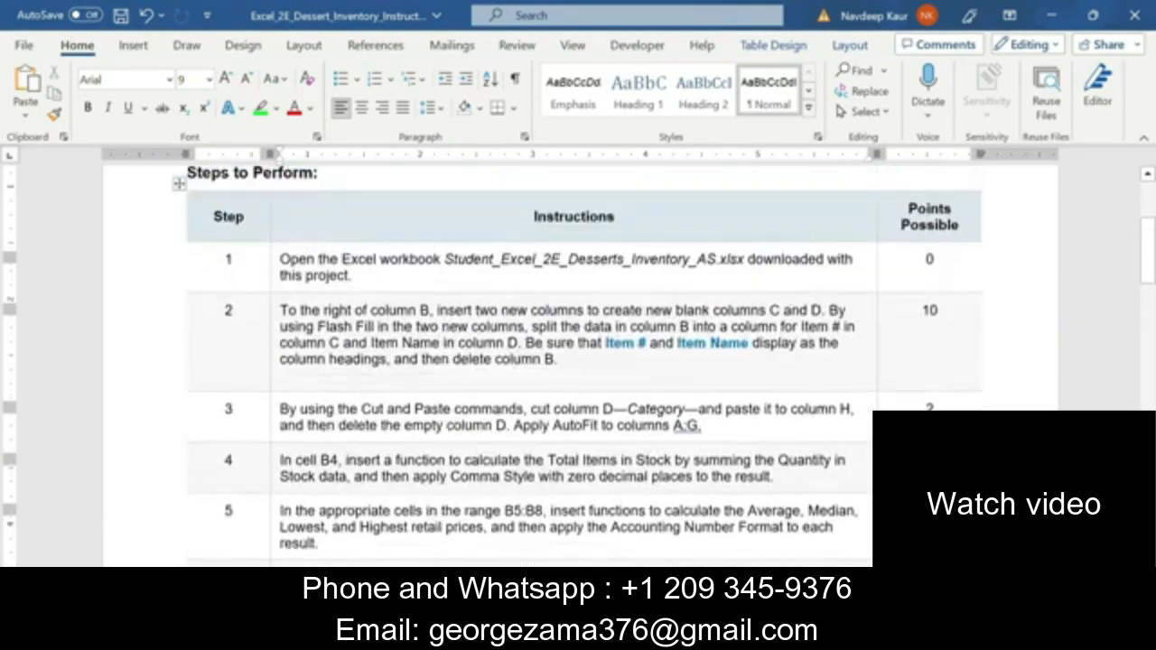
{"action": "scroll", "coordinate": [578, 361], "scroll_direction": "down", "scroll_amount": 4}
{"action": "scroll", "coordinate": [578, 361], "scroll_direction": "down", "scroll_amount": 15}
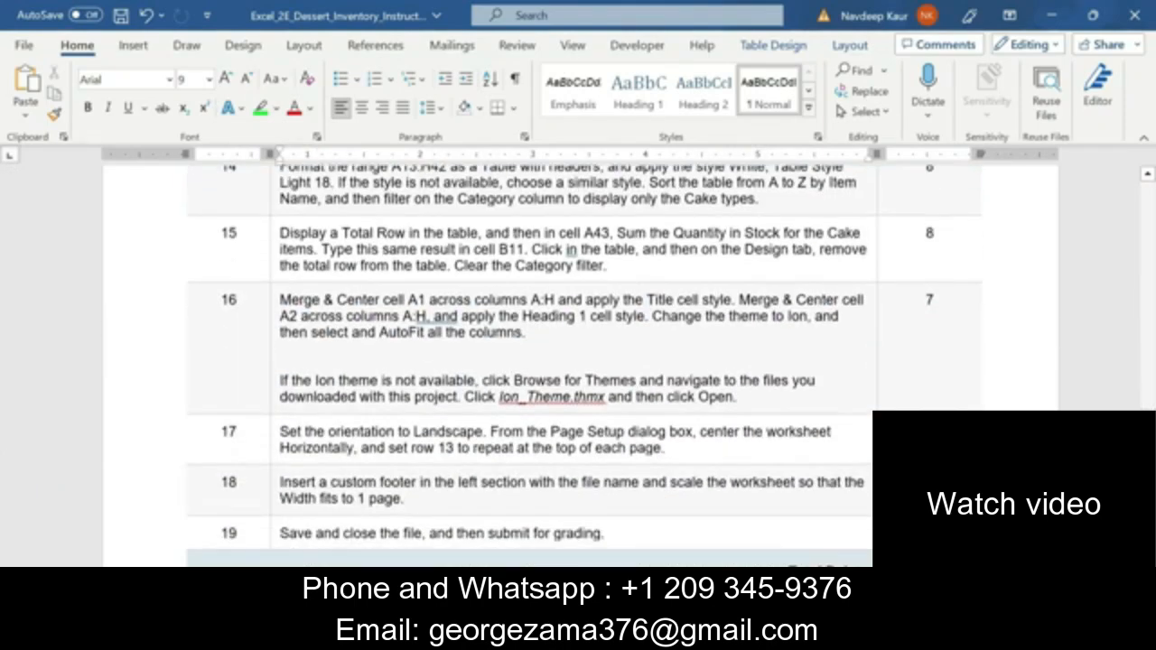
{"action": "scroll", "coordinate": [467, 389], "scroll_direction": "up", "scroll_amount": 10}
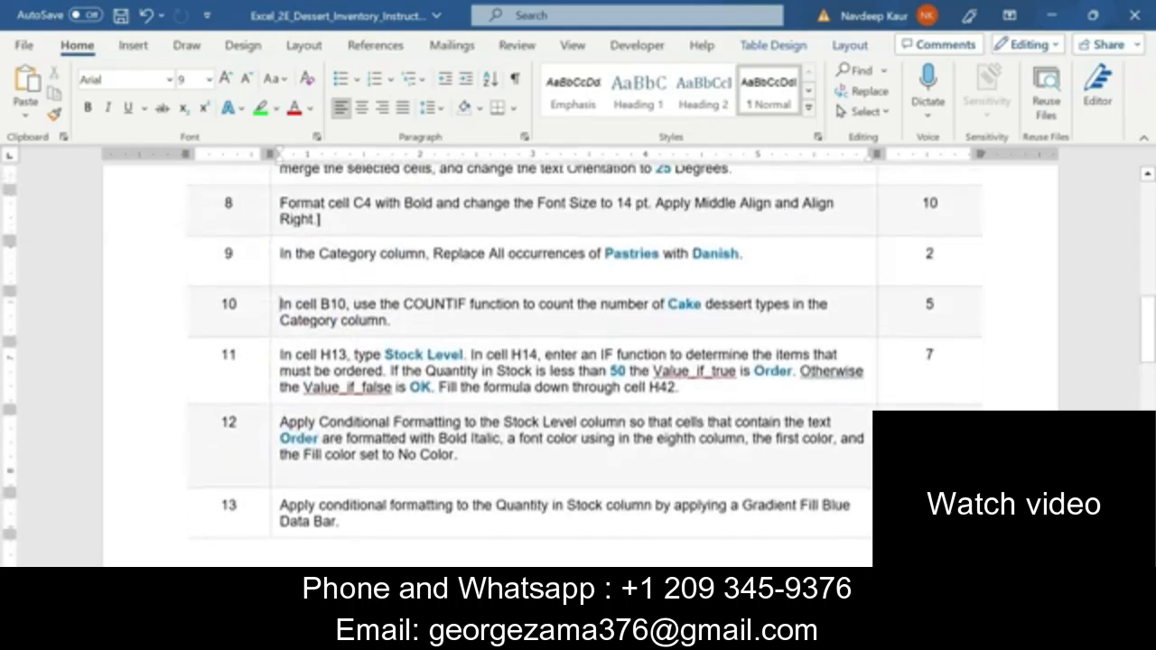
{"action": "scroll", "coordinate": [498, 399], "scroll_direction": "up", "scroll_amount": 1}
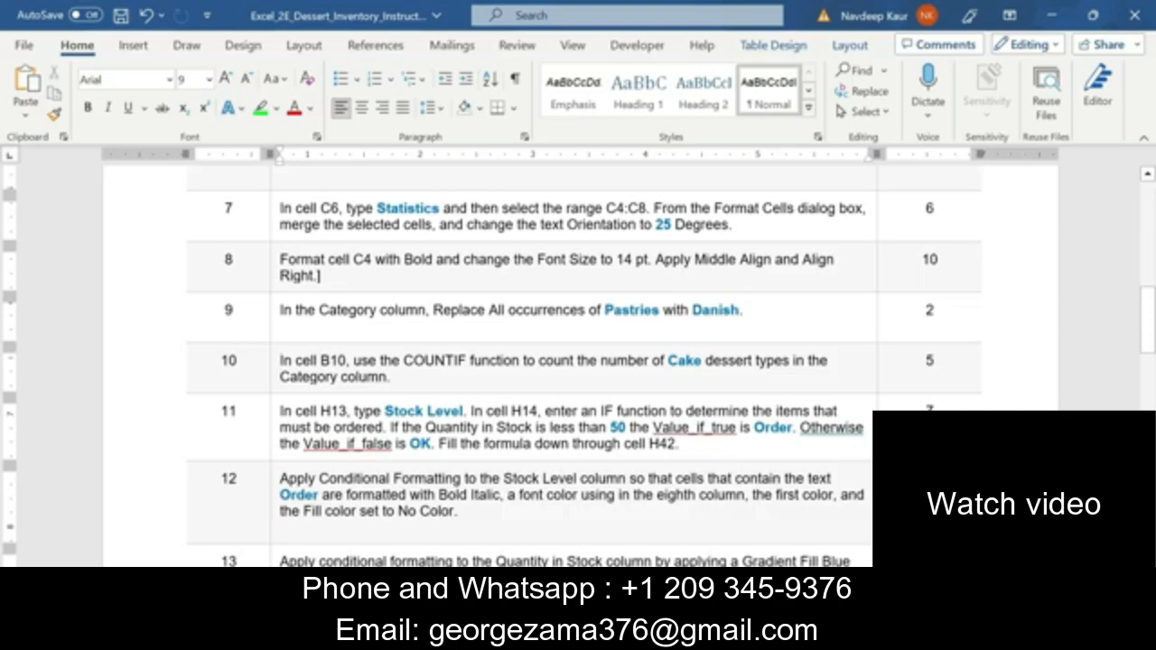
{"action": "scroll", "coordinate": [578, 361], "scroll_direction": "up", "scroll_amount": 5}
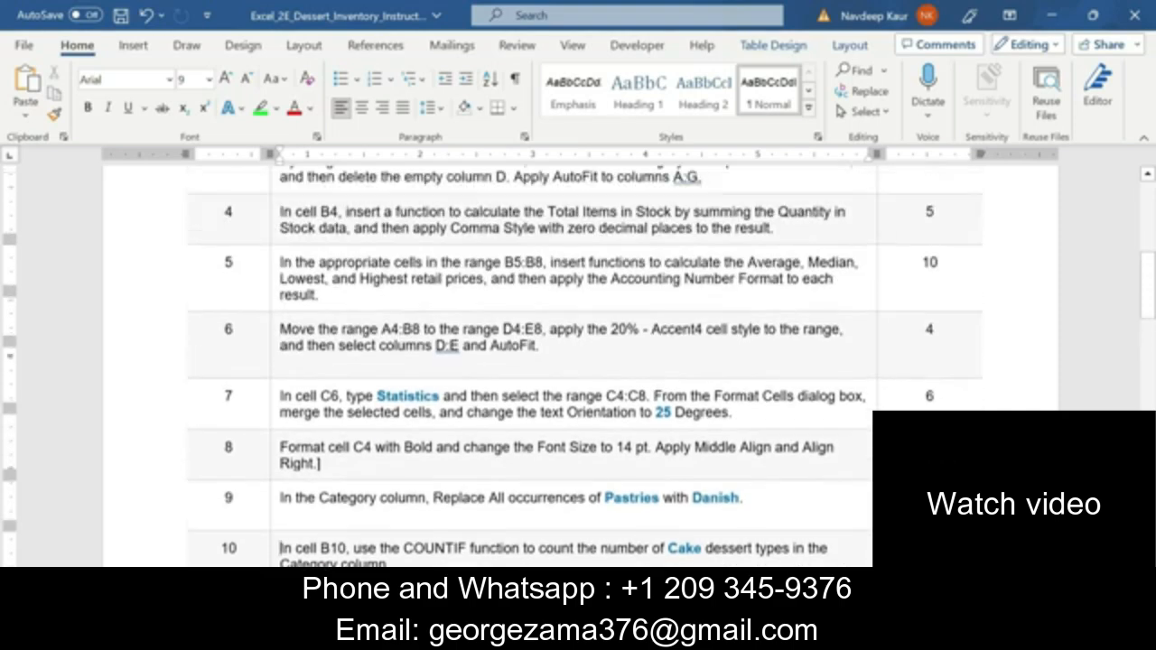
{"action": "scroll", "coordinate": [506, 406], "scroll_direction": "up", "scroll_amount": 3}
{"action": "scroll", "coordinate": [505, 406], "scroll_direction": "down", "scroll_amount": 12}
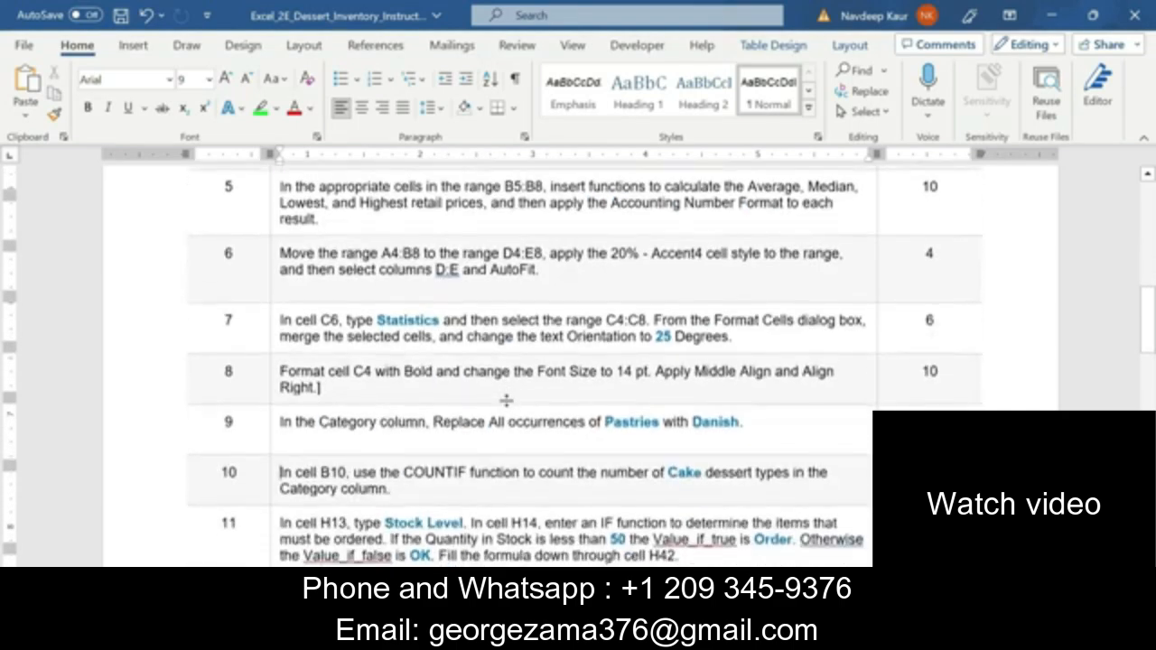
{"action": "scroll", "coordinate": [510, 408], "scroll_direction": "down", "scroll_amount": 5}
Examine the statistics and inventory table in the solution workbook, and return to Word to read steps 11 to 19
{"action": "scroll", "coordinate": [746, 337], "scroll_direction": "up", "scroll_amount": 6}
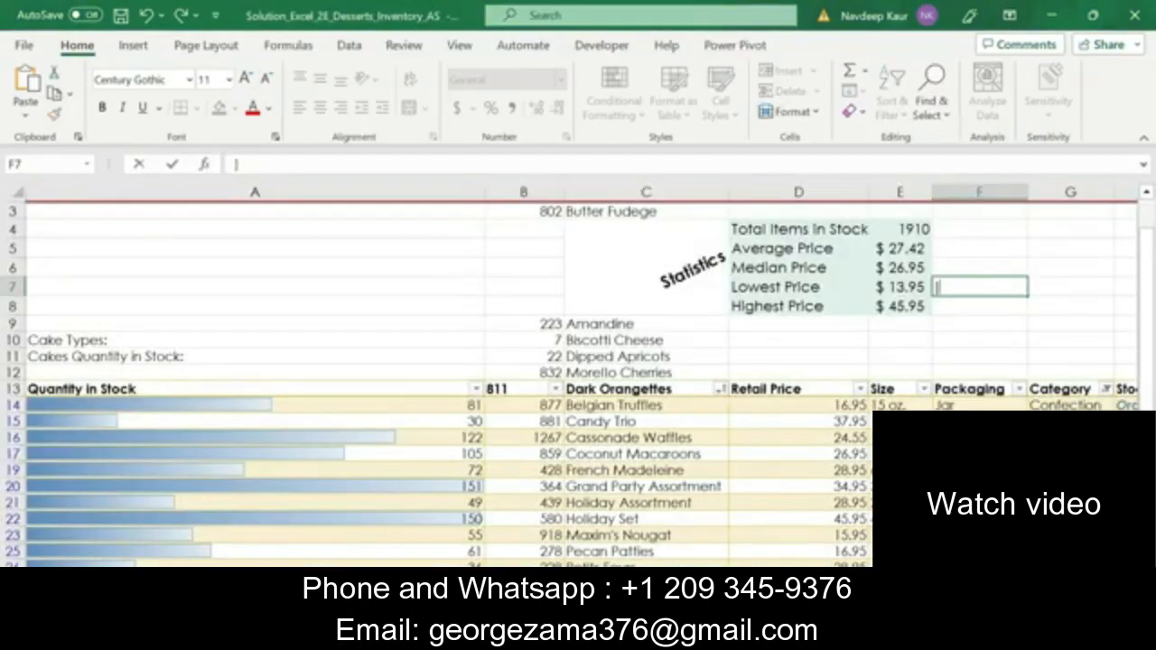
{"action": "scroll", "coordinate": [614, 378], "scroll_direction": "down", "scroll_amount": 4}
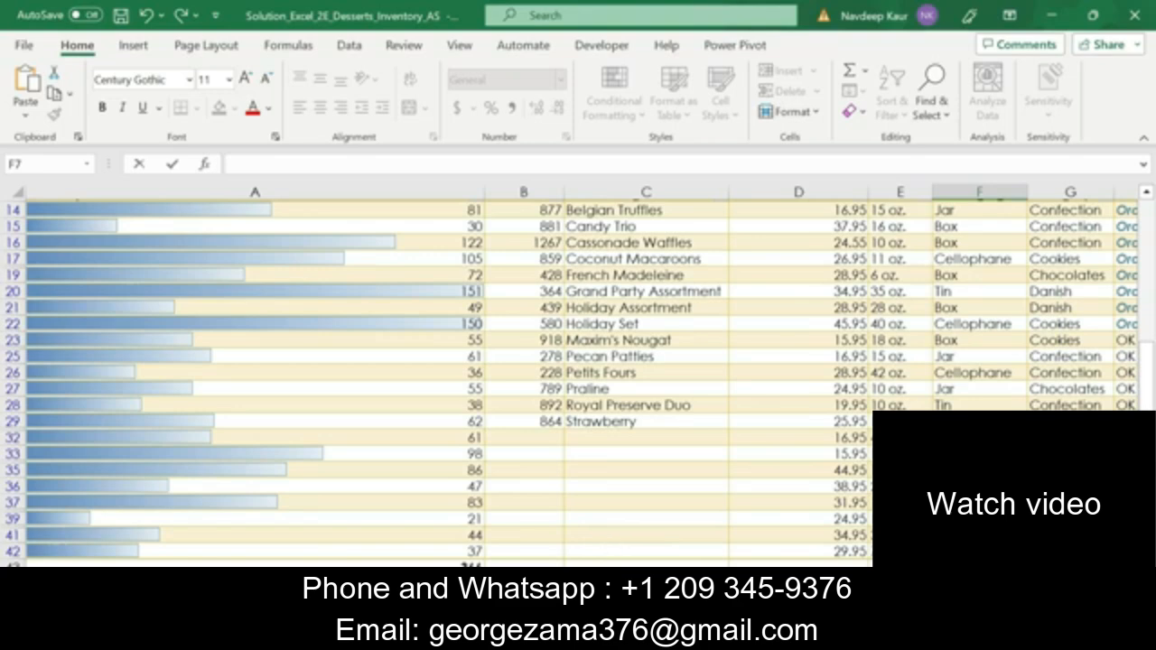
{"action": "key", "text": "alt+Tab"}
{"action": "scroll", "coordinate": [579, 361], "scroll_direction": "down", "scroll_amount": 15}
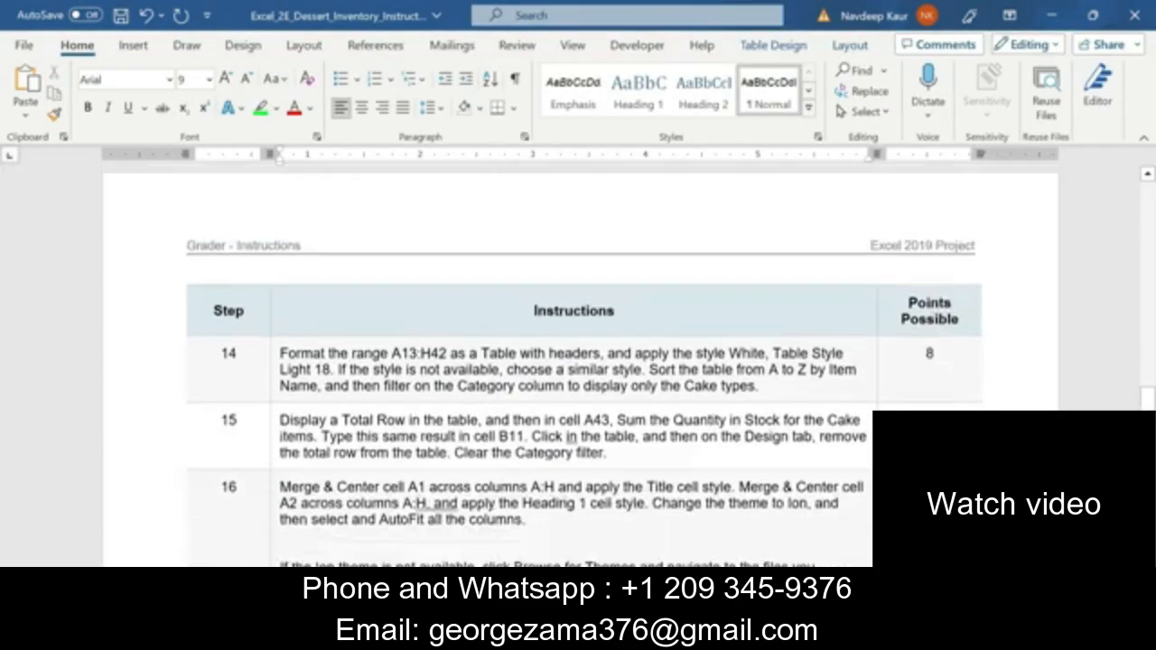
{"action": "scroll", "coordinate": [578, 361], "scroll_direction": "down", "scroll_amount": 1}
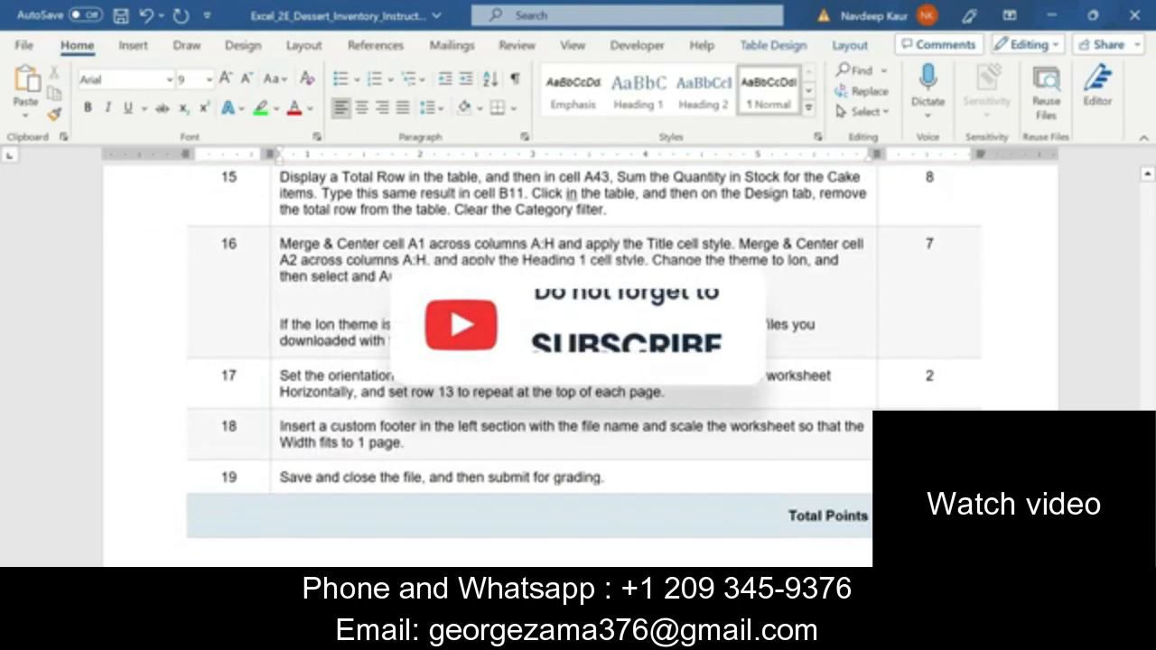
{"action": "scroll", "coordinate": [568, 447], "scroll_direction": "up", "scroll_amount": 5}
{"action": "scroll", "coordinate": [567, 447], "scroll_direction": "up", "scroll_amount": 6}
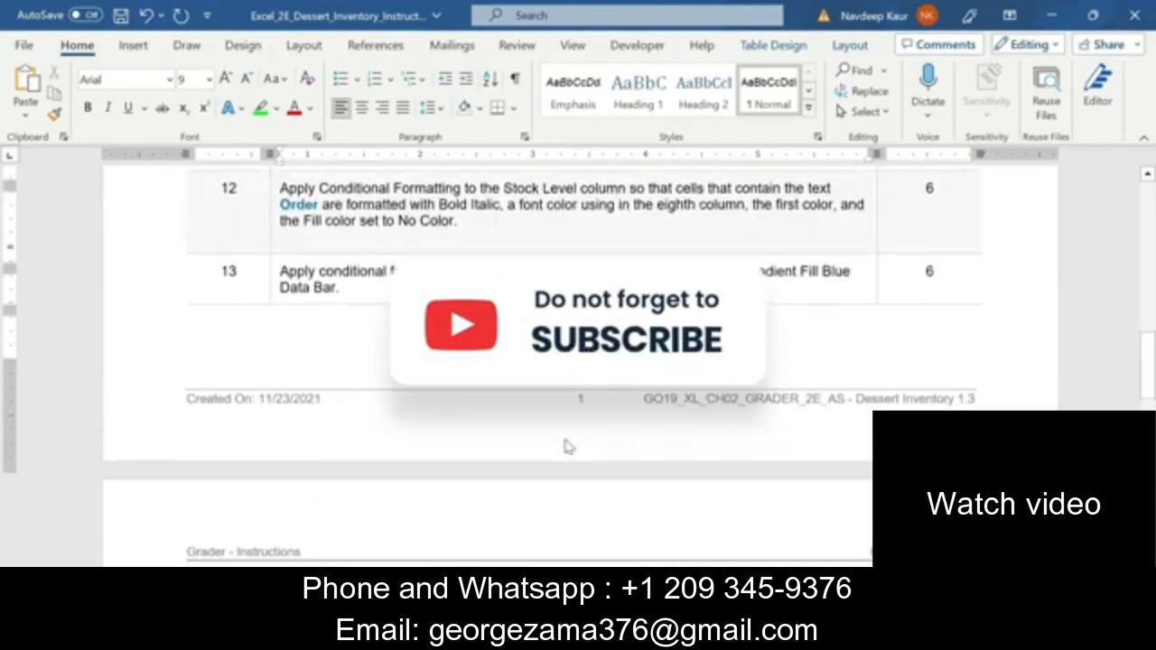
{"action": "scroll", "coordinate": [578, 362], "scroll_direction": "up", "scroll_amount": 8}
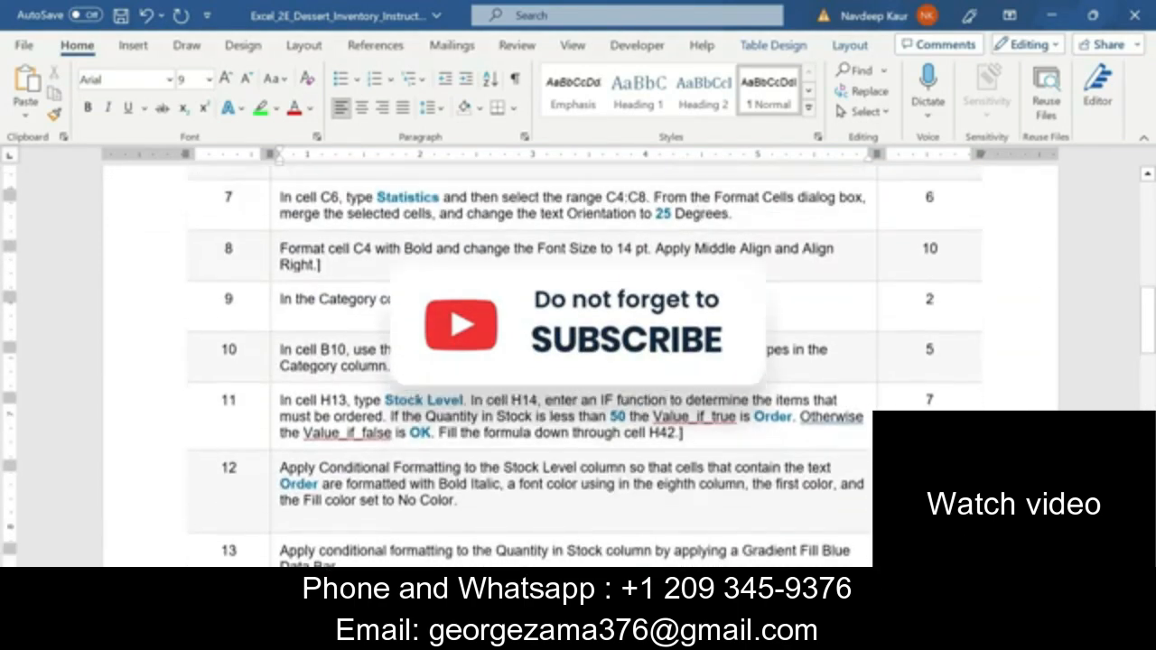